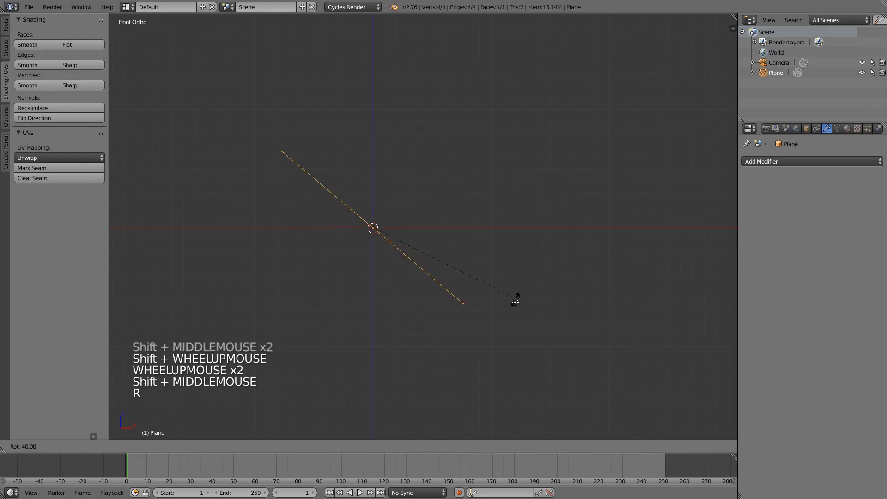
Stand the plane upright by rotating it 90°, and add a Mirror modifier with Y and Z enabled and X disabled.
left_click(402, 368)
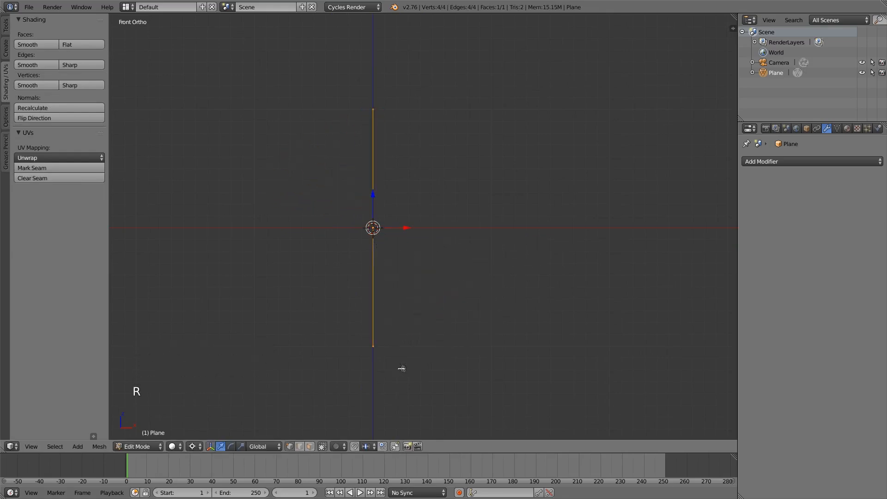
middle_click_drag(499, 238, 436, 283)
left_click(793, 161)
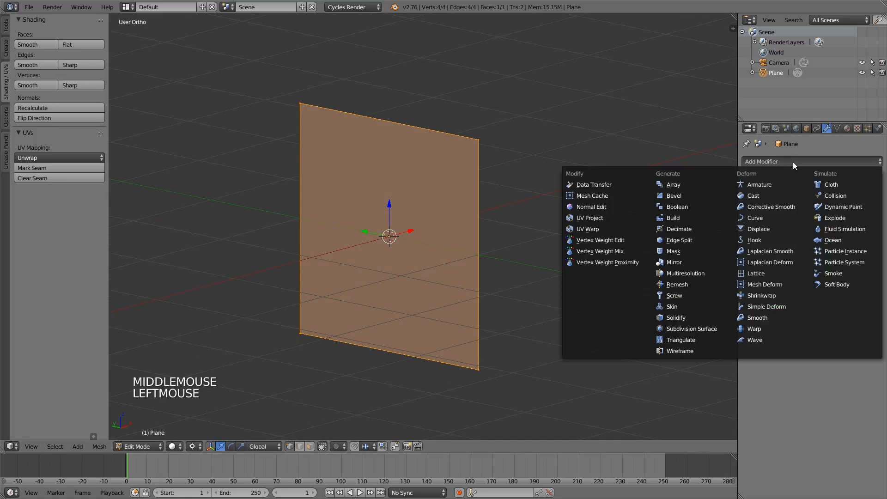
left_click(701, 261)
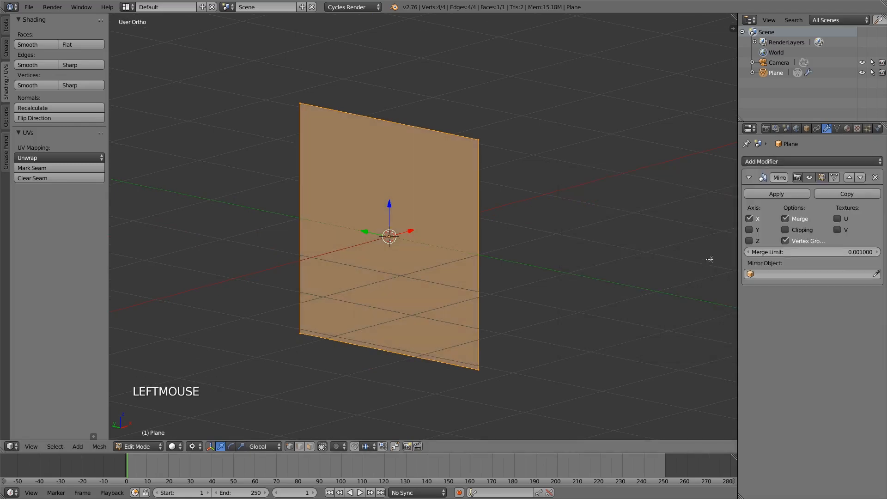
left_click(760, 221)
left_click(757, 241)
In the right side view, move the plane diagonally off the origin so its four mirrored squares sit a small gap apart.
key("KP_1")
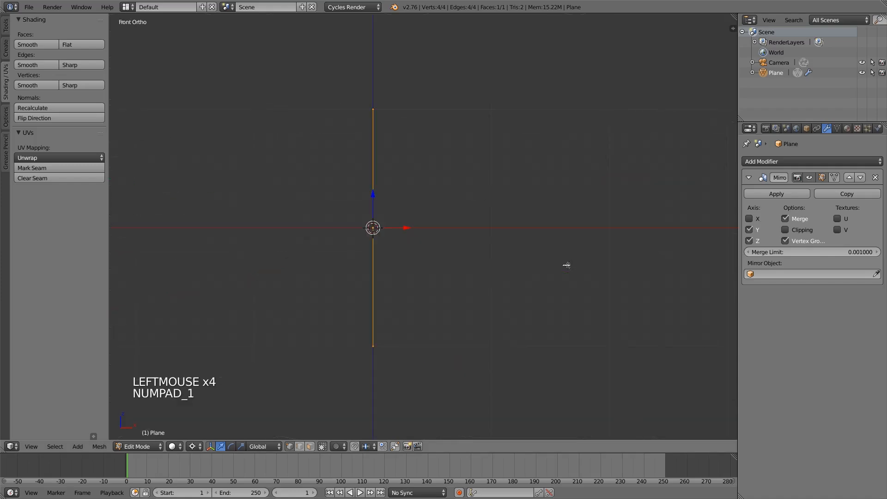
key("KP_3")
scroll(566, 265, "down", 1)
scroll(567, 265, "down", 1)
scroll(567, 266, "up", 1)
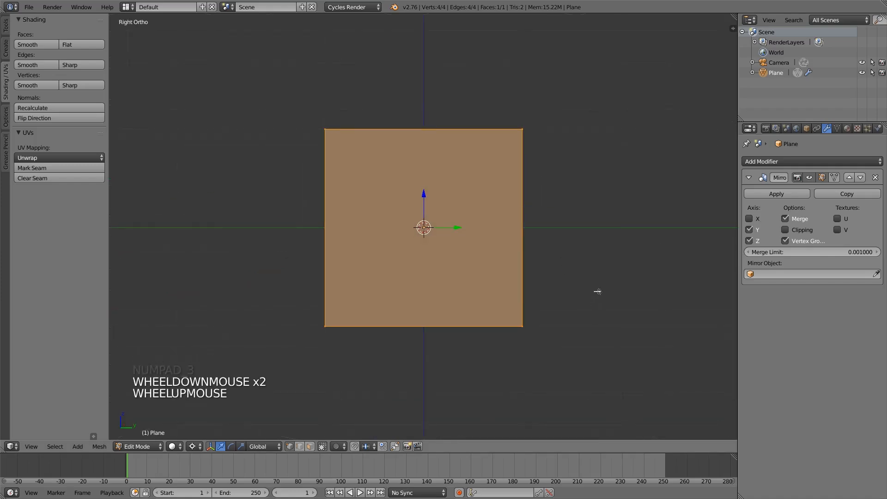
key("g")
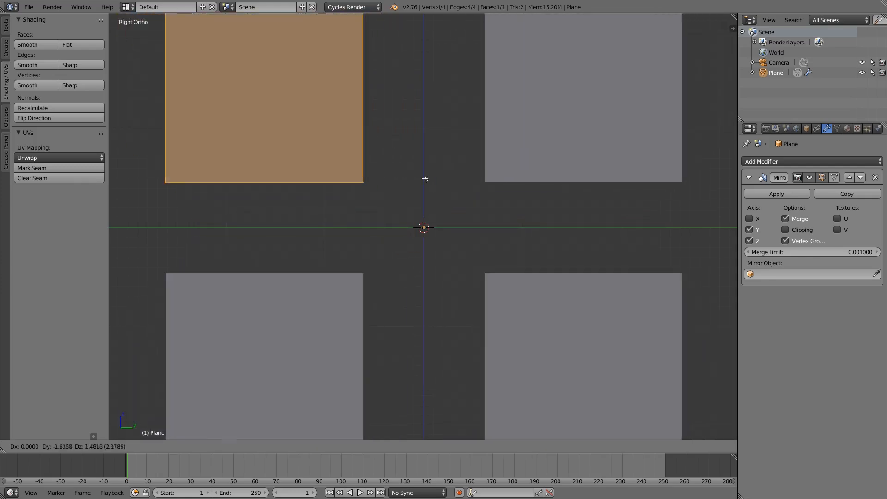
left_click(470, 211)
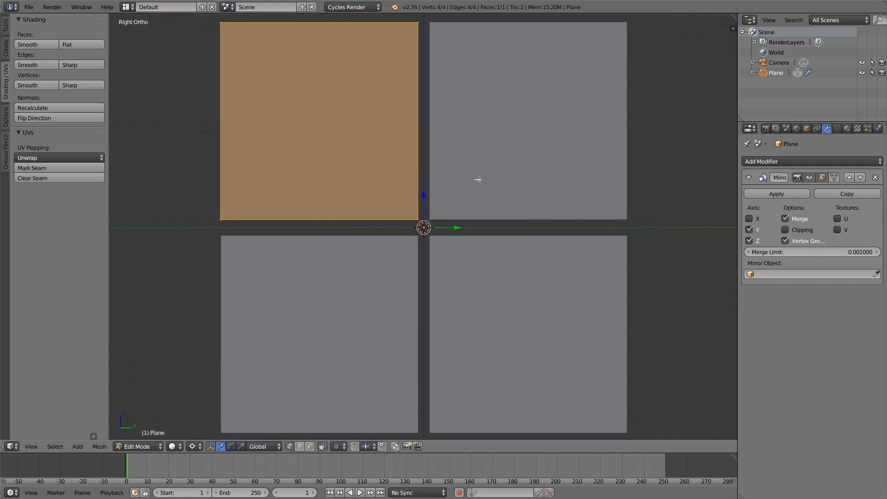
Delete only the plane's face, keeping its edges and vertices, and switch the viewport to wireframe display.
key("x")
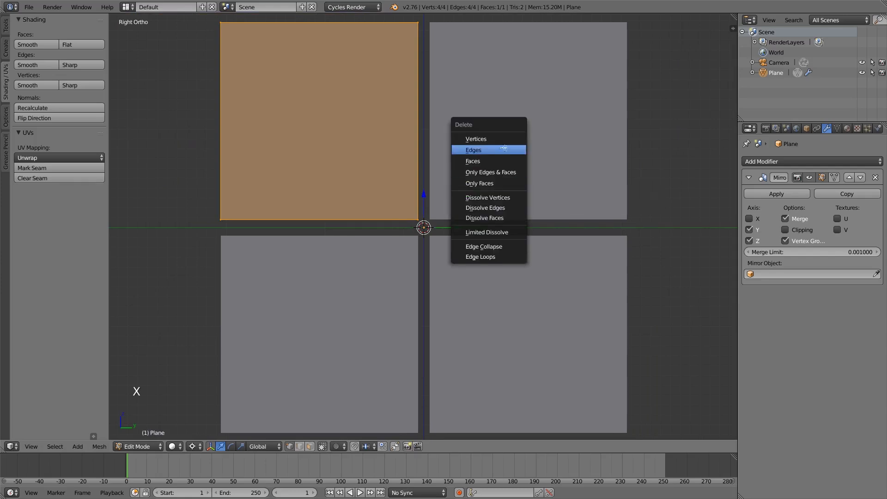
left_click(498, 183)
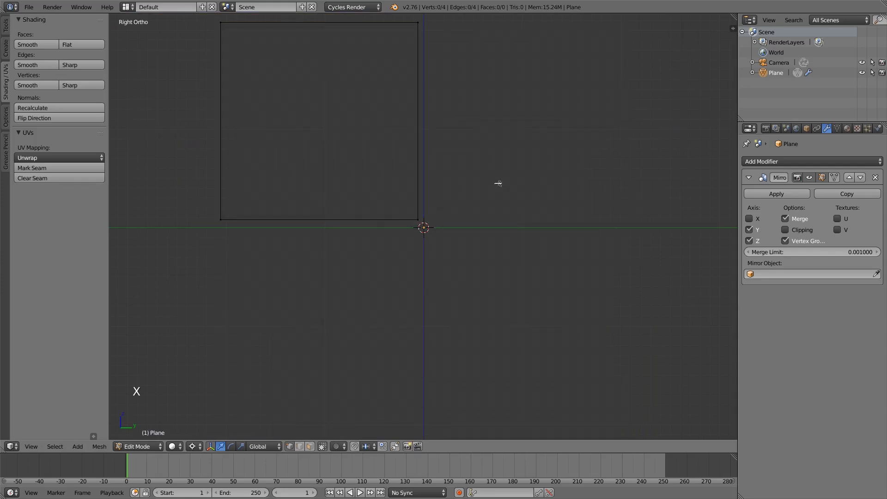
scroll(440, 212, "down", 2)
scroll(432, 100, "up", 1)
right_click(421, 57)
right_click(255, 56)
right_click(255, 220)
right_click(410, 223)
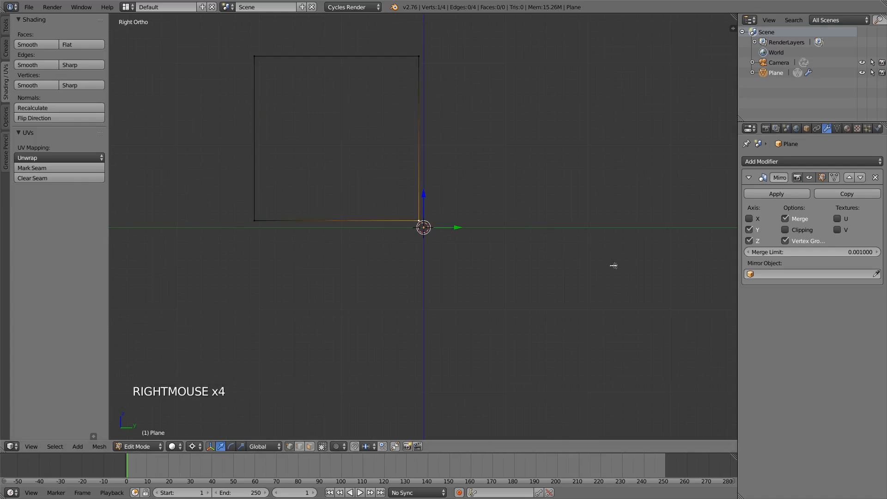
key("z")
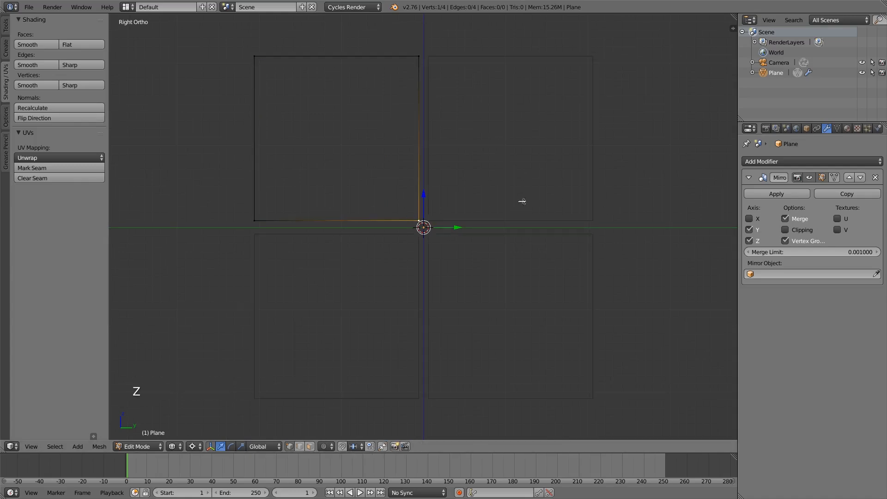
Select the whole square outline and add a Subdivision Surface modifier with View subdivisions set to 2.
key("g")
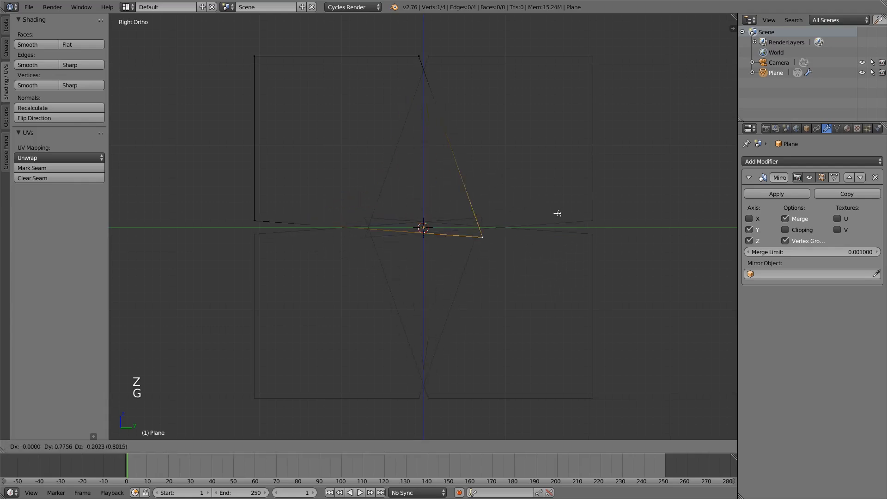
right_click(500, 183)
key("a")
key("a")
key("a")
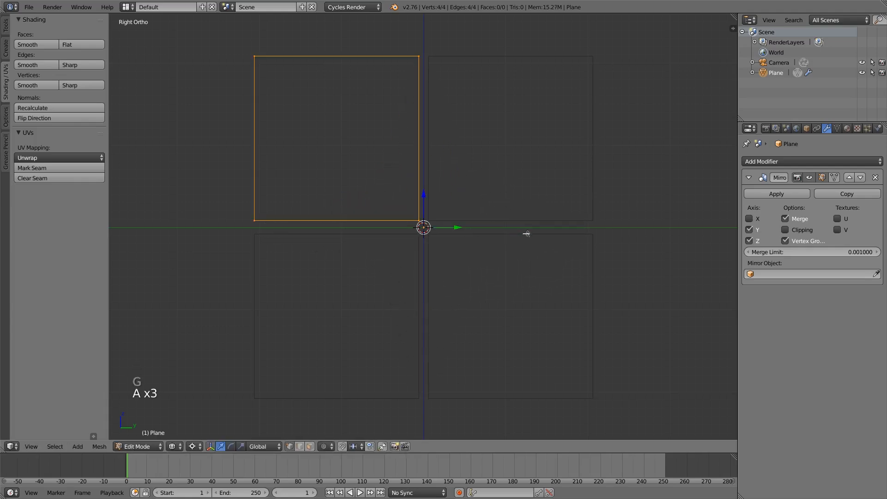
left_click(788, 162)
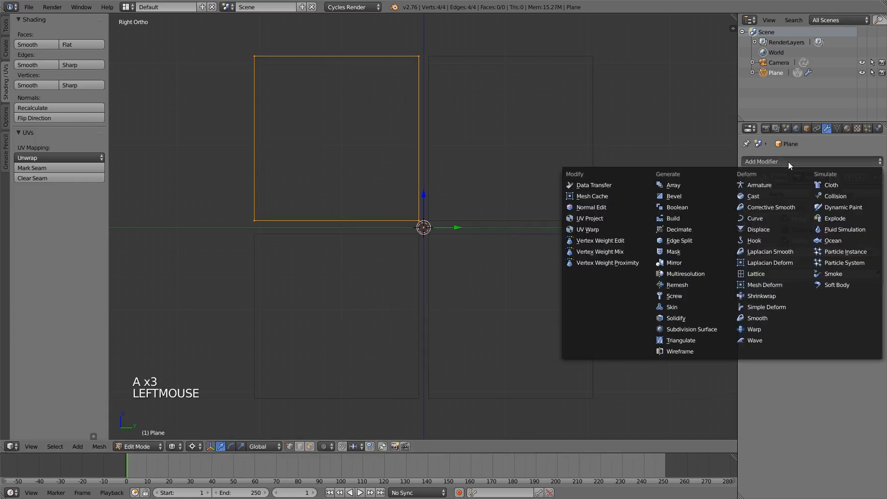
left_click(717, 329)
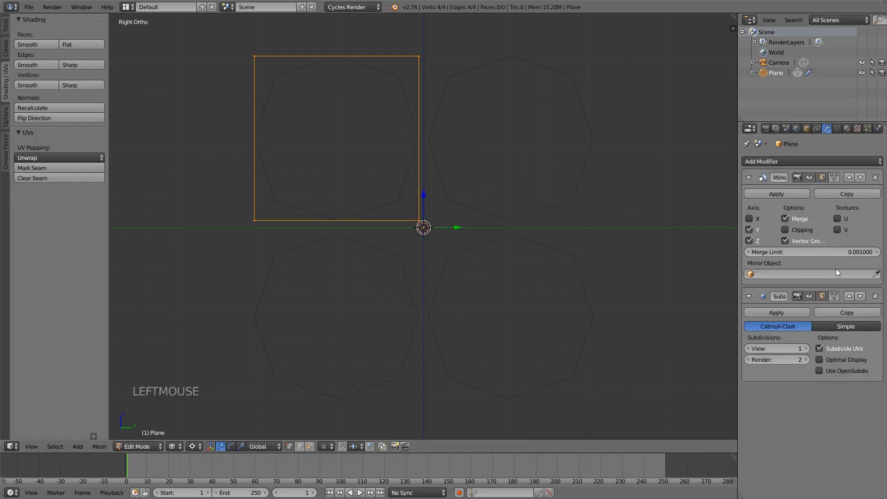
left_click(807, 349)
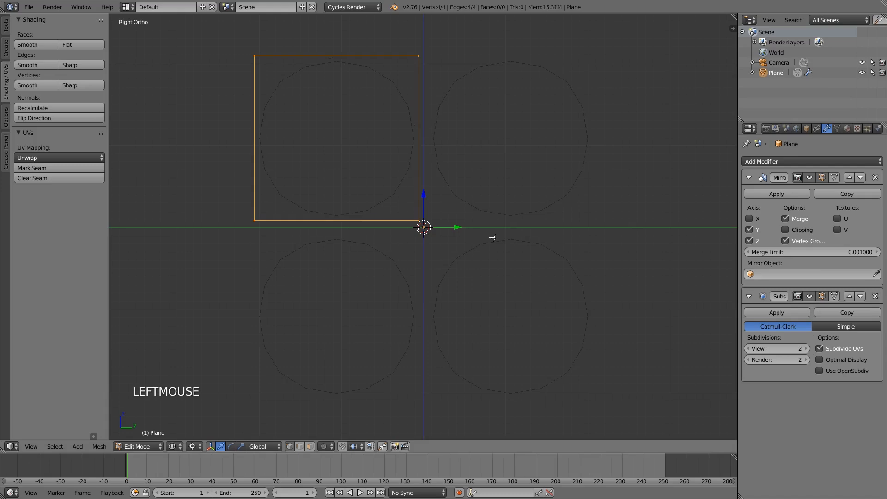
Move the square outline about 0.3 along Y and -0.3 along Z so the four mirrored circles overlap.
key("g")
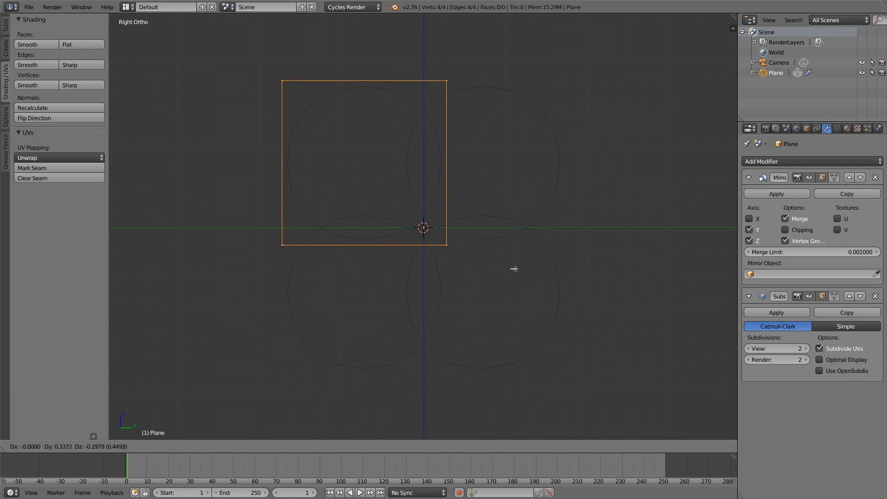
left_click(513, 268)
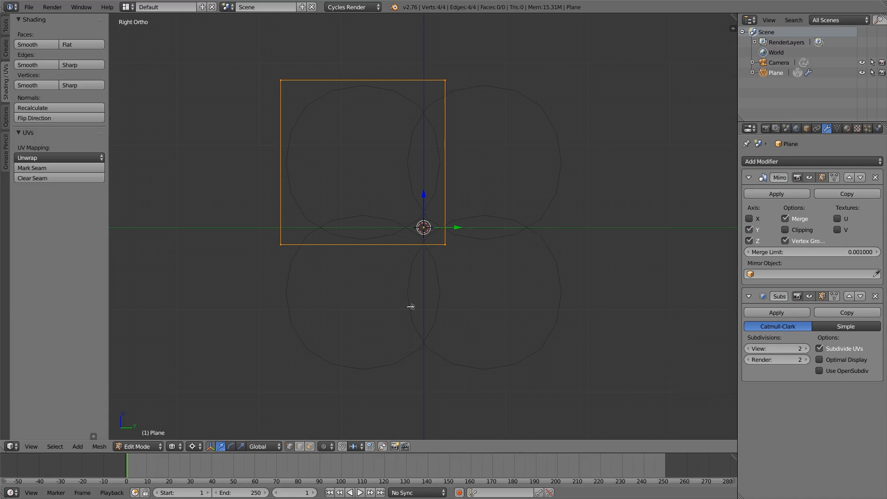
key("g")
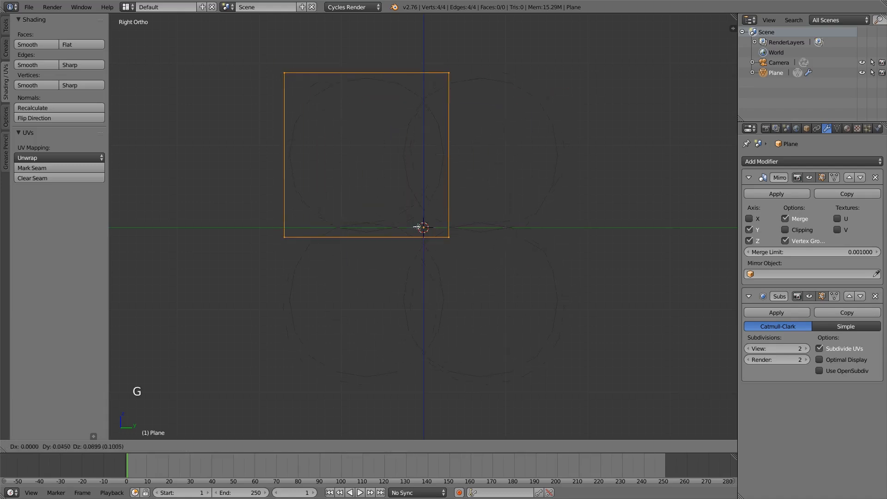
right_click(414, 261)
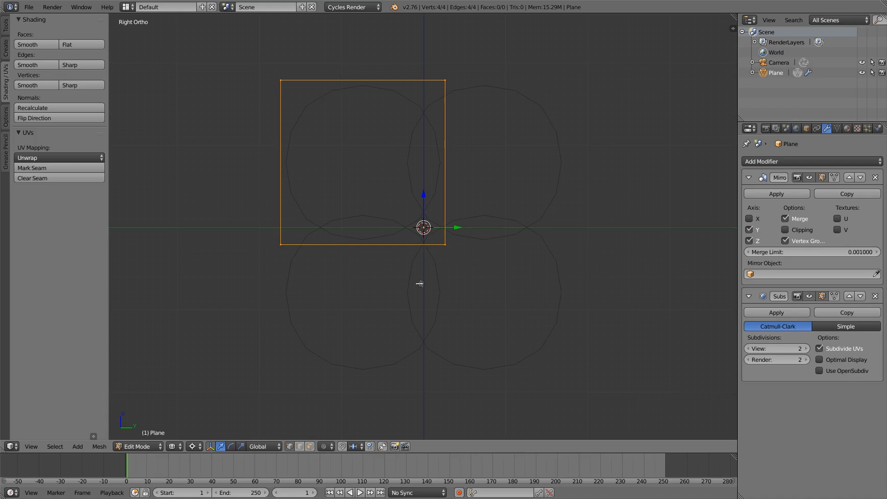
Try to extrude the square outline along the X axis.
middle_click_drag(404, 201, 464, 238)
scroll(441, 271, "down", 3)
middle_click_drag(440, 272, 459, 269)
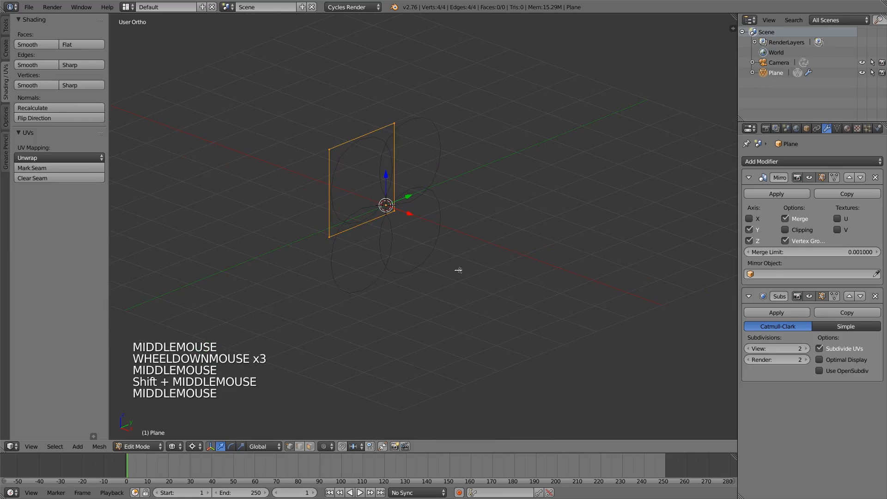
middle_click_drag(459, 270, 453, 272)
key("e")
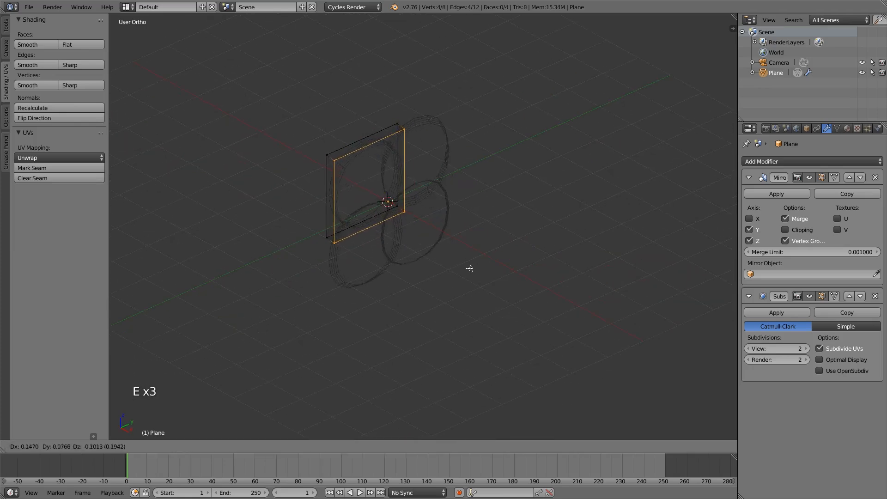
key("x")
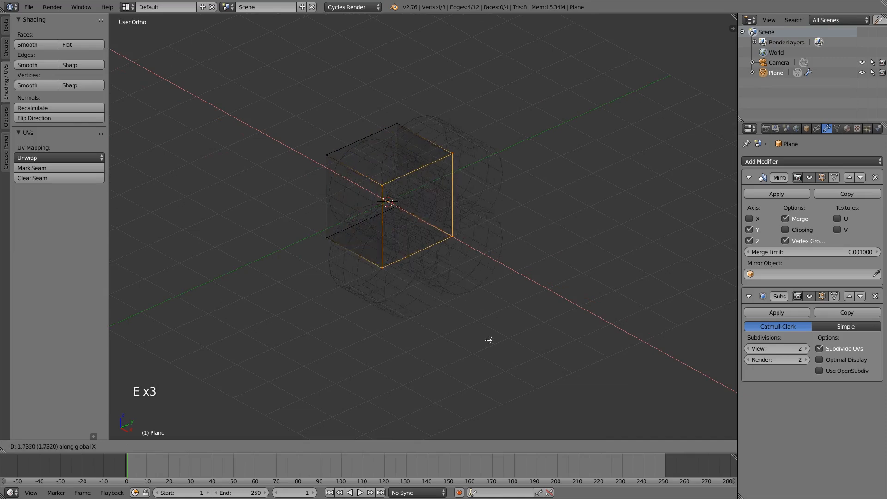
type("2")
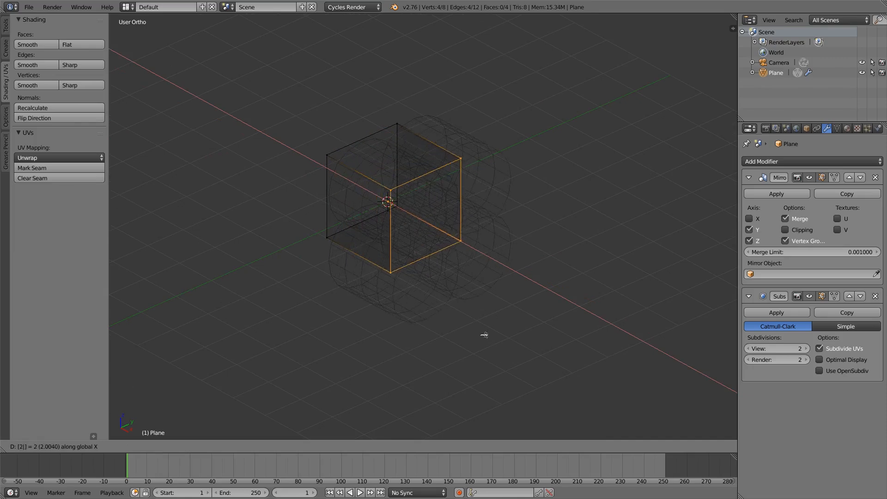
type("0")
key("Return")
key("ctrl+z")
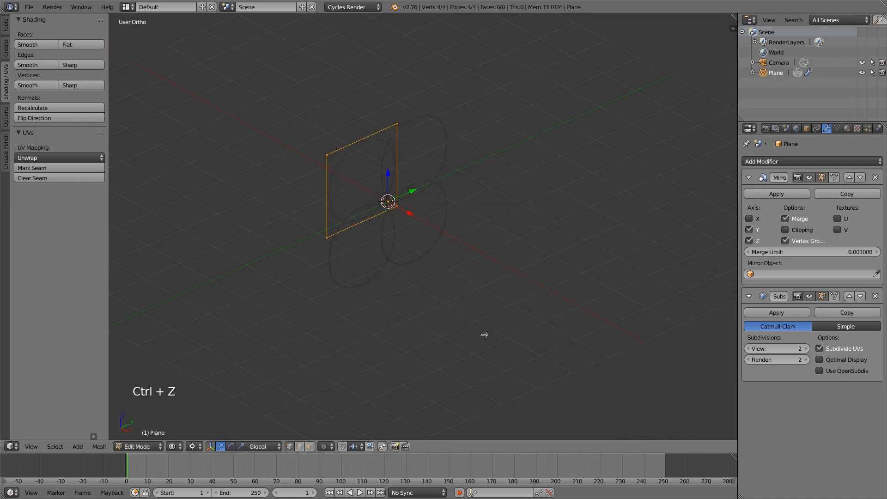
key("g")
right_click(543, 336)
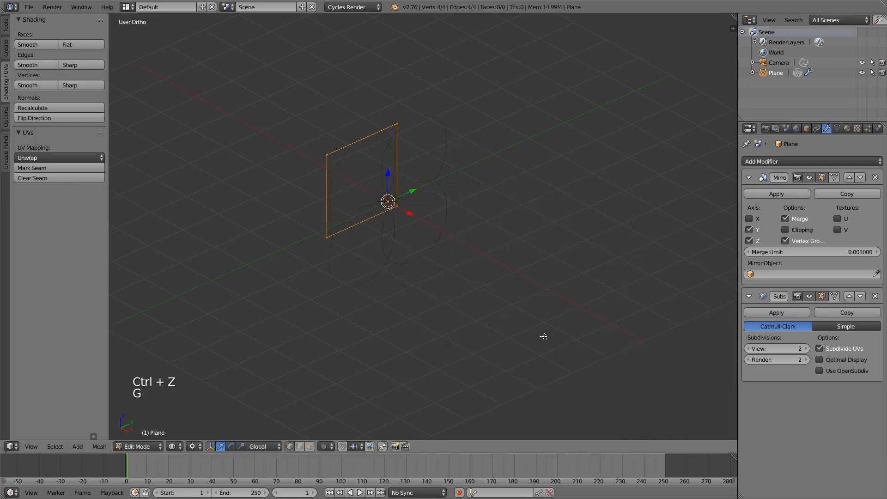
Extrude the square outline 2 units along the X axis and return the viewport to solid display.
type("e2")
key("Return")
key("z")
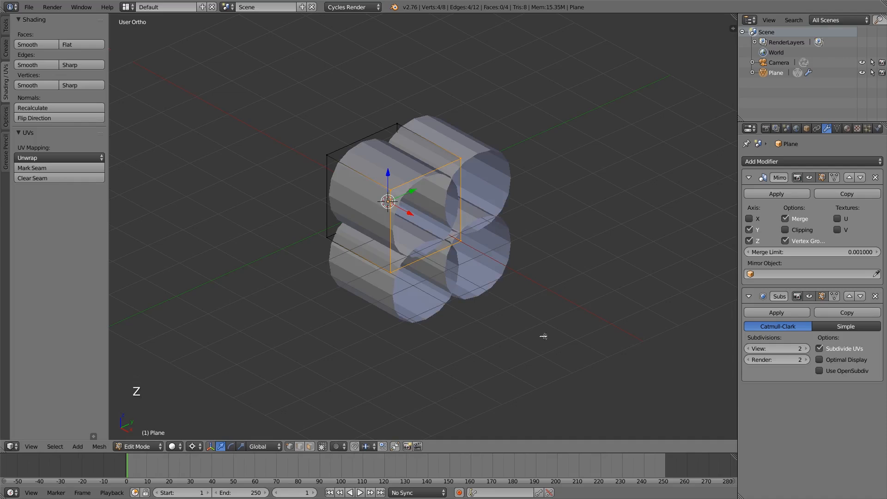
Apply the Mirror modifier in Object Mode and return to editing the mesh.
key("Tab")
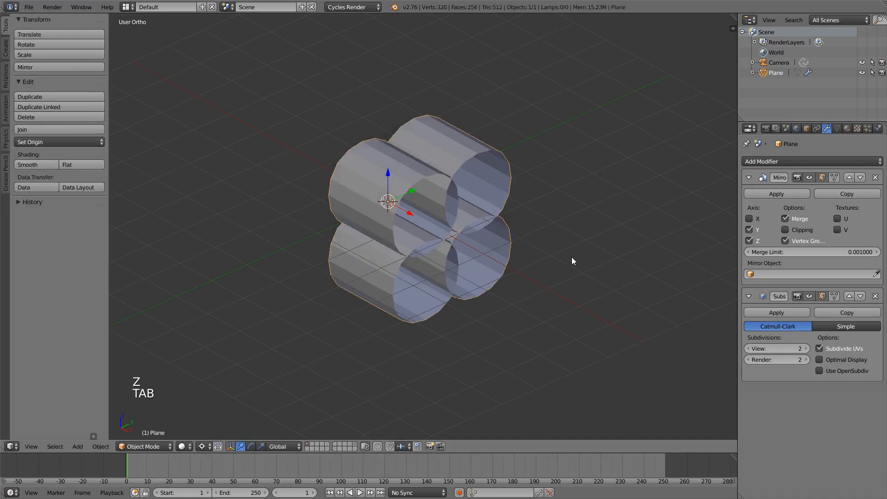
left_click(787, 195)
key("Tab")
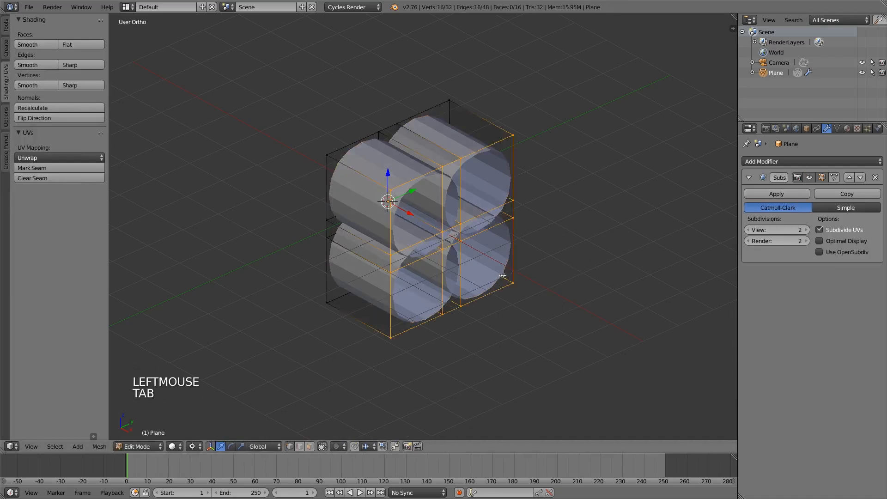
Rotate the selected end loops of the four tubes 45° about the X axis.
middle_click_drag(586, 265, 584, 261)
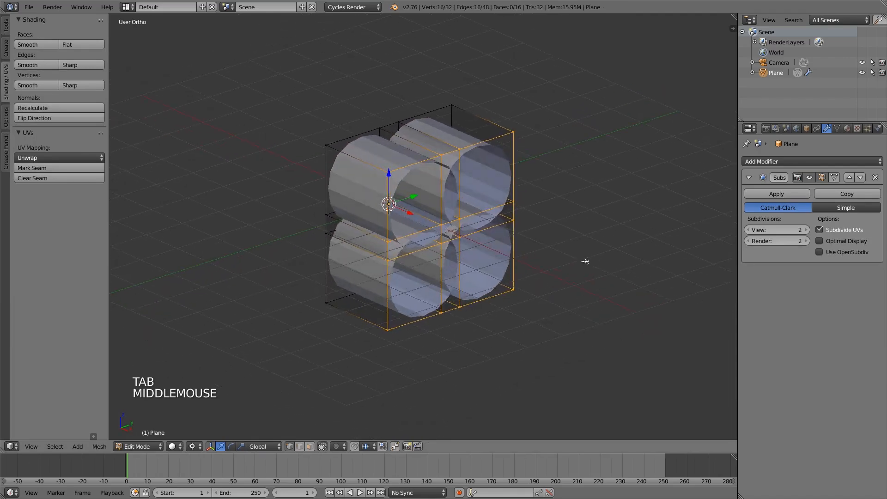
key("r")
key("x")
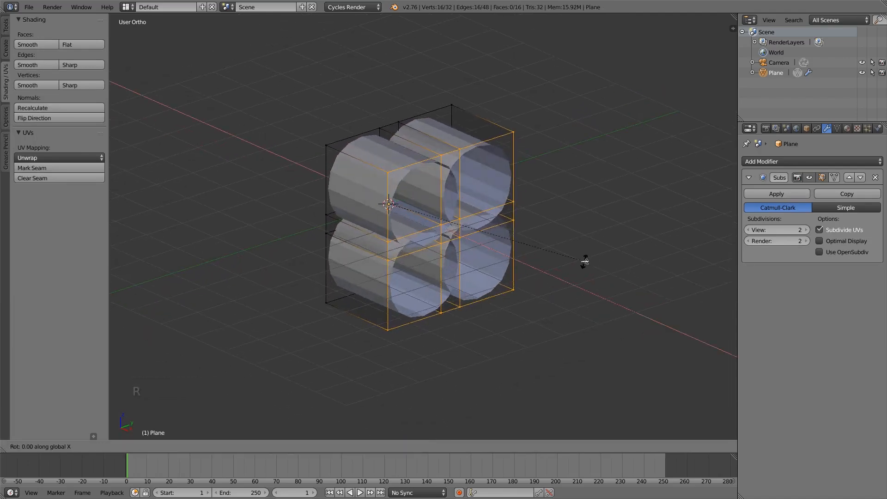
type("45")
key("Return")
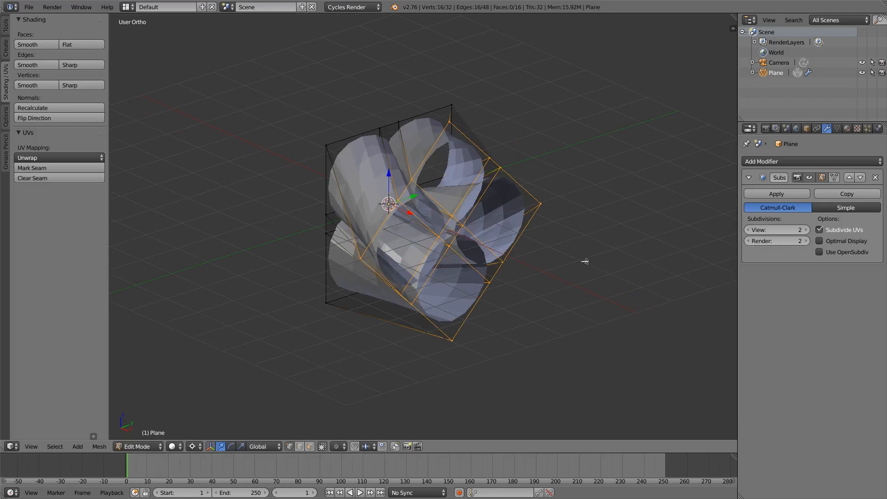
Extrude the end loops three more times by 2 units along X, rotating them 45° about X after each extrusion.
key("e")
left_click(585, 262)
type("rx45")
key("Return")
type("e1")
key("Return")
type("rx45")
key("Return")
type("ex1")
key("Return")
type("rx45")
key("Return")
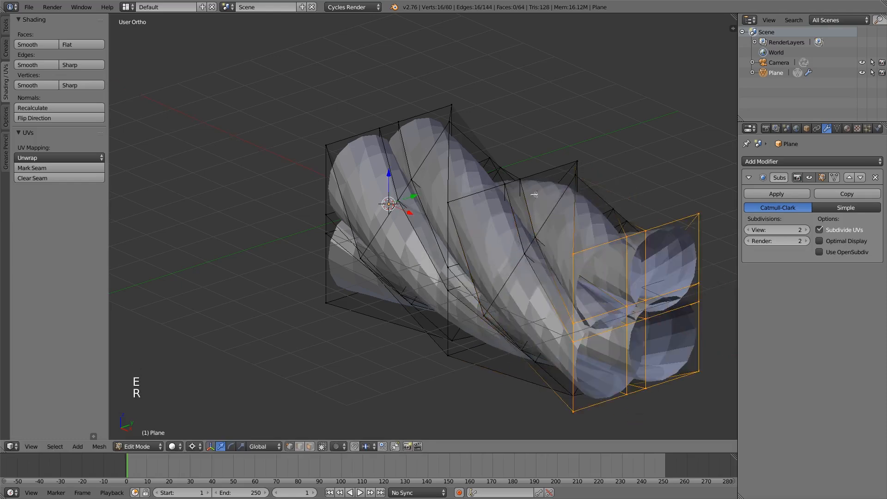
Return to Object Mode, apply smooth shading to the twisted strands, and inspect the rope section from its open end.
middle_click_drag(534, 194, 488, 195, "shift")
middle_click_drag(488, 194, 390, 285, "shift")
key("Tab")
scroll(384, 292, "down", 4)
scroll(383, 292, "up", 3)
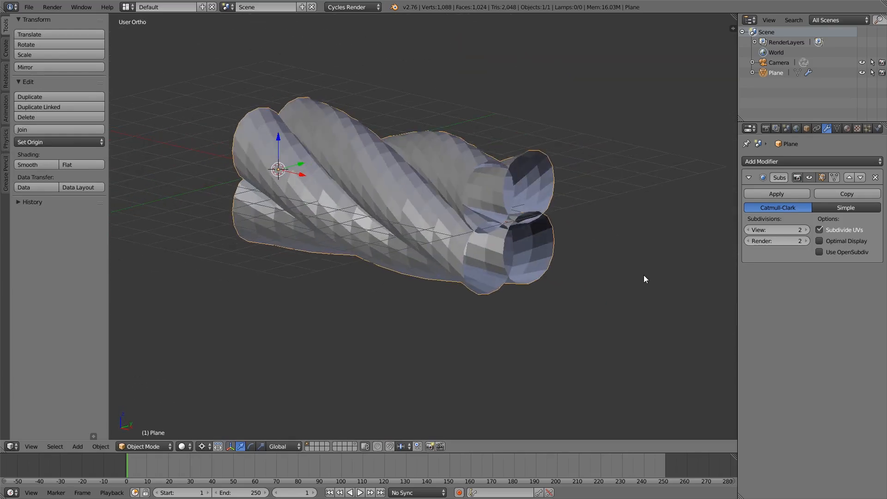
left_click(31, 165)
mouse_move(287, 222)
middle_mouse_down()
mouse_move(435, 250)
mouse_move(524, 218)
mouse_move(591, 218)
mouse_move(585, 173)
mouse_move(492, 133)
mouse_move(287, 197)
mouse_move(283, 211)
mouse_move(312, 232)
mouse_move(419, 257)
mouse_move(500, 235)
mouse_move(420, 234)
mouse_move(495, 277)
mouse_move(539, 279)
middle_mouse_up()
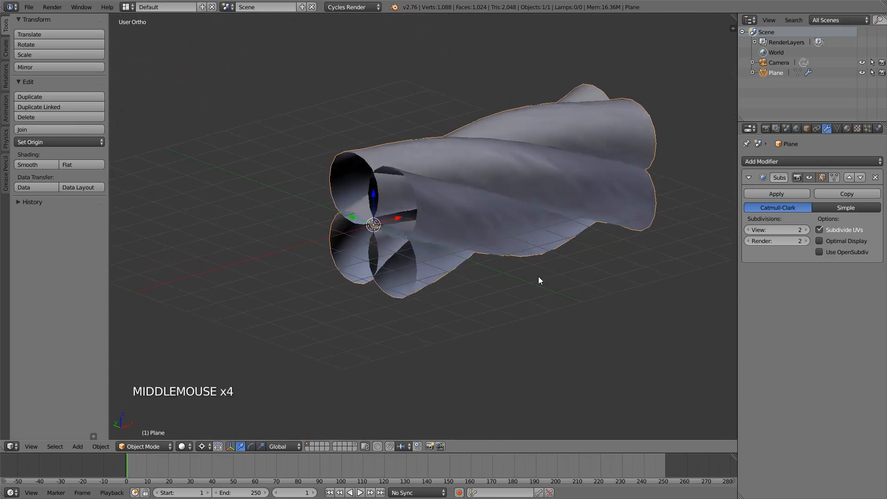
Enter Edit Mode, select the entire rope mesh, and recalculate its normals.
key("Tab")
key("a")
key("a")
key("a")
key("a")
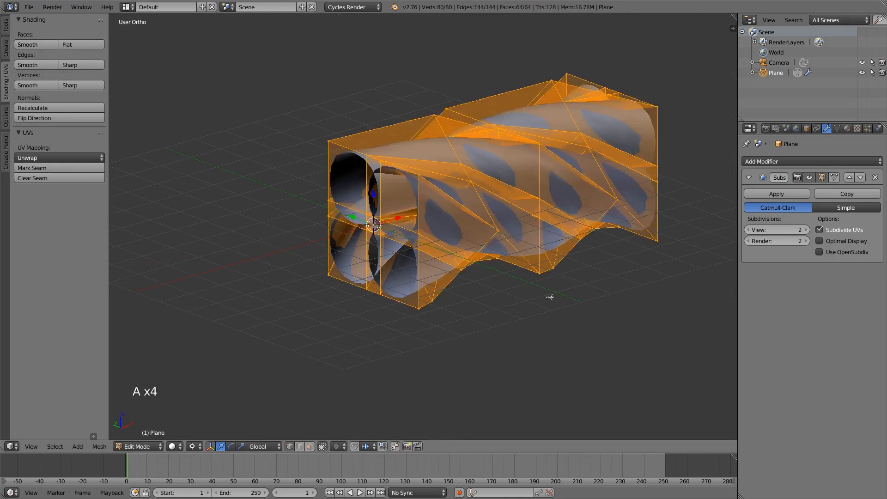
left_click(26, 107)
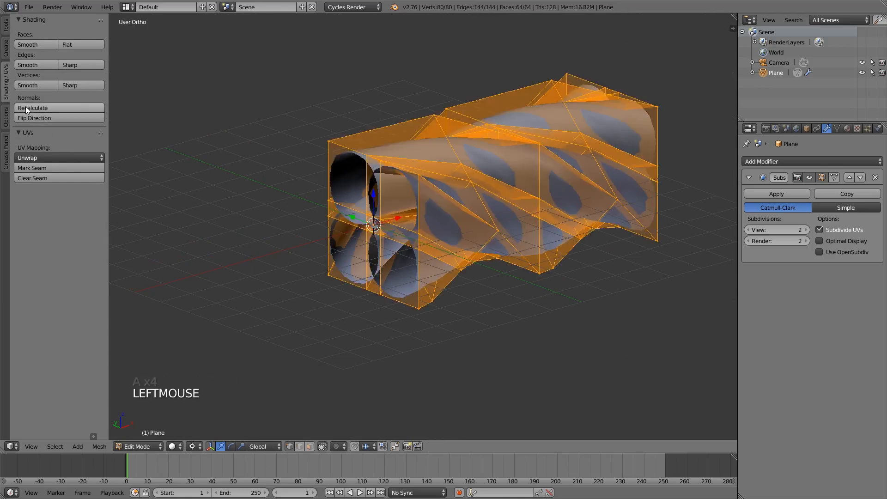
triple_click(5, 87)
left_click(5, 27)
left_click(6, 49)
left_click(7, 88)
left_click(34, 109)
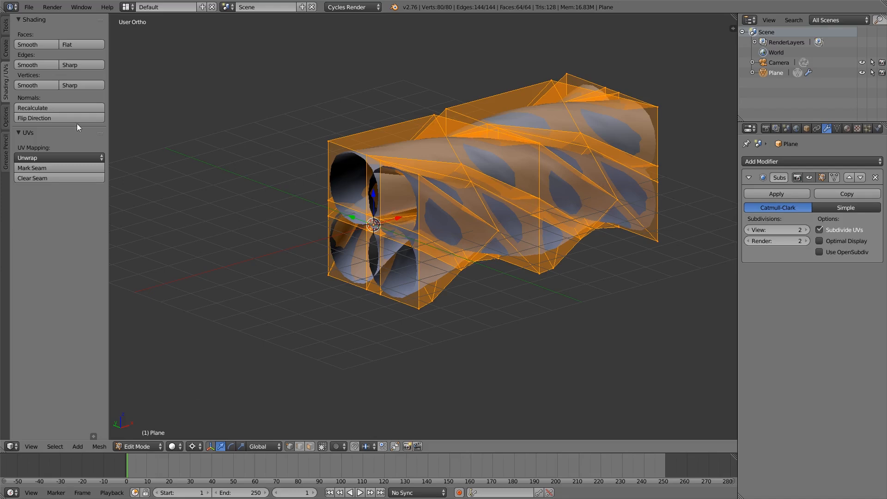
Flip the direction of the rope's normals and check the shading in Object Mode.
left_click(63, 118)
key("Tab")
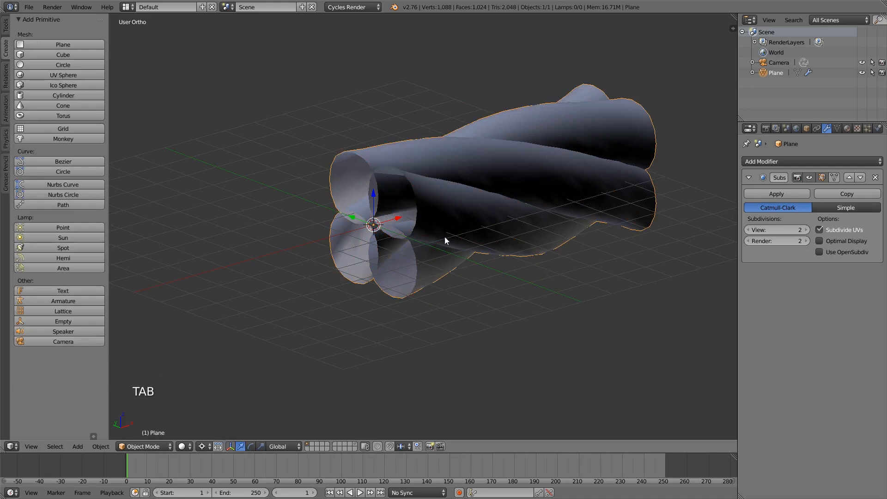
key("Tab")
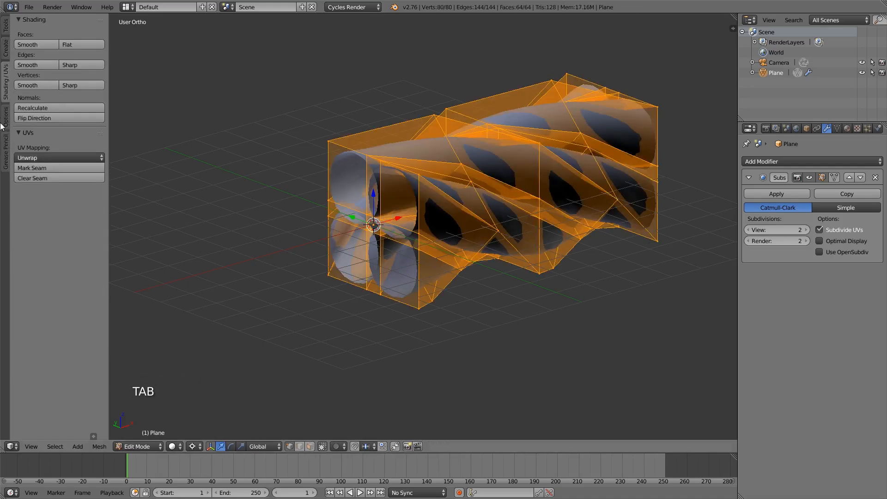
Recalculate the flipped normals and return to Object Mode.
left_click(39, 109)
key("Tab")
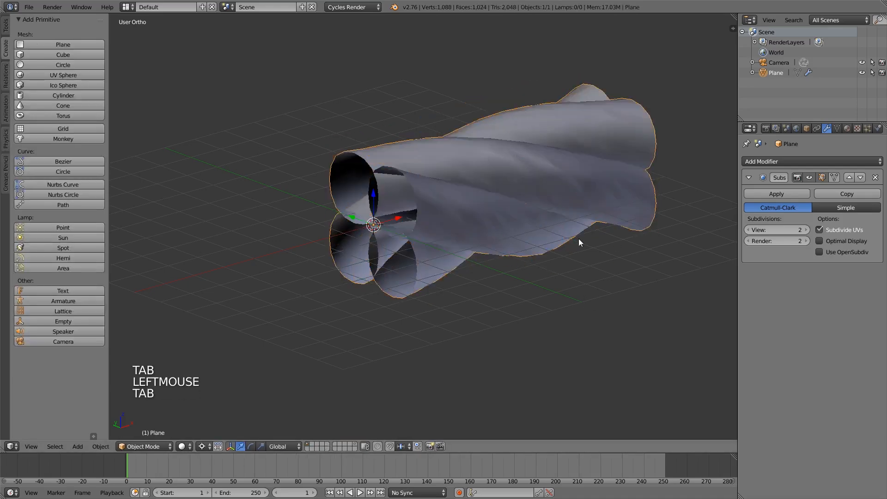
Add an Array modifier to the twisted rope section.
middle_click_drag(572, 318, 572, 280)
scroll(517, 269, "down", 2)
scroll(517, 269, "up", 1)
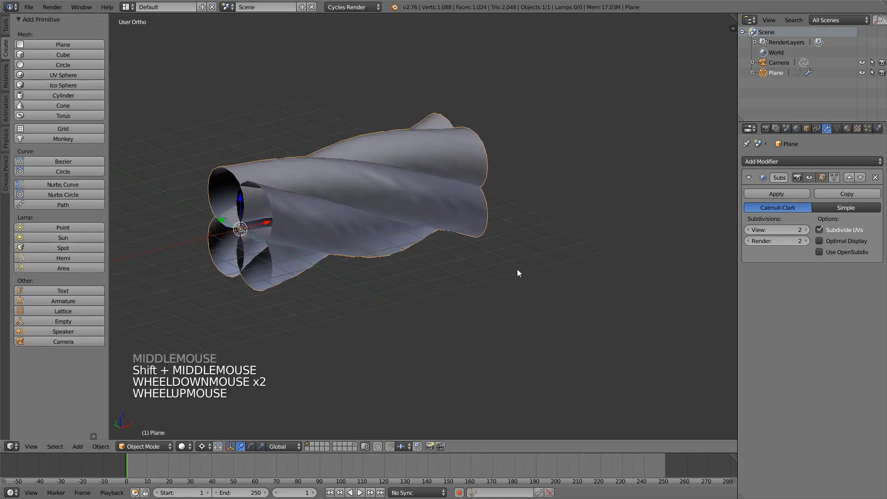
left_click(796, 162)
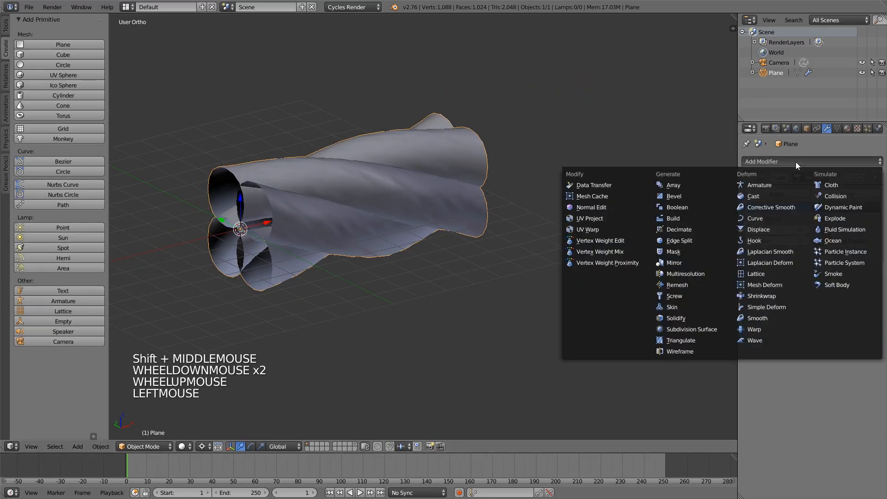
left_click(693, 187)
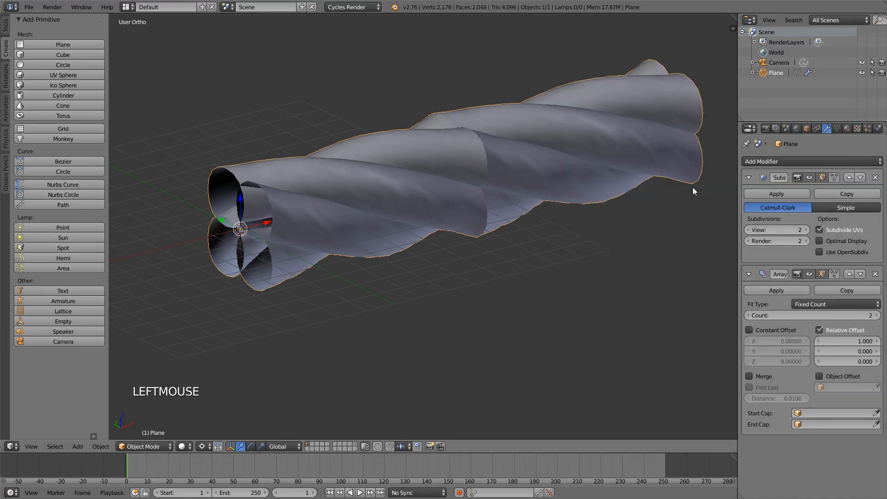
Enable Merge in the Array modifier with a distance of 0.0001 and move the modifier above Subdivision Surface.
left_click(768, 374)
double_click(775, 398)
key("BackSpace")
type(".0001")
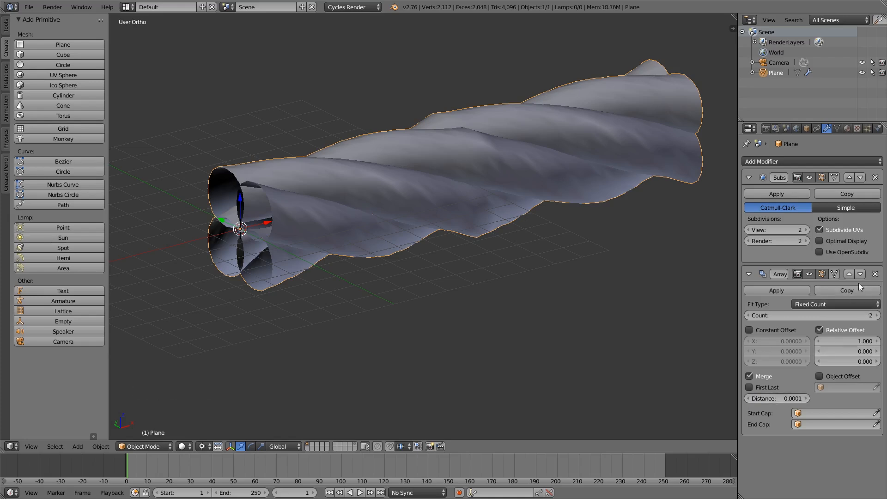
left_click(849, 274)
scroll(539, 270, "down", 2)
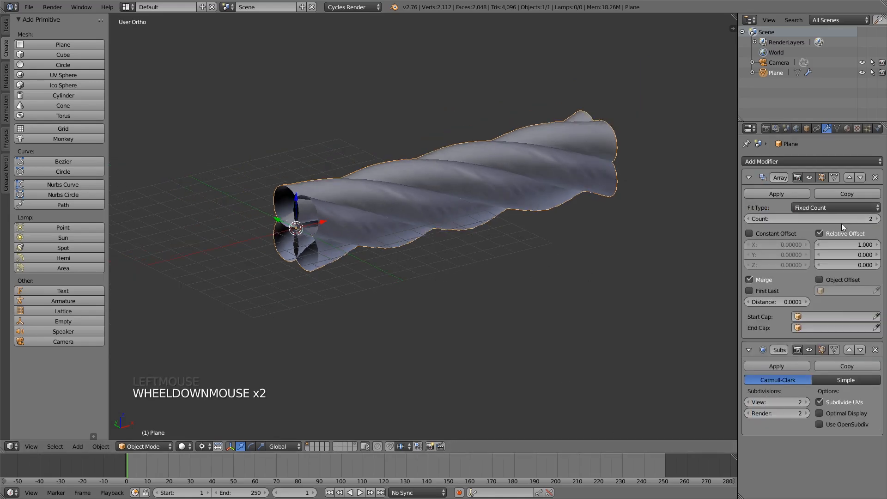
Try an Array count of 4 on the rope, and reduce it to 2.
left_click(878, 219)
left_click(879, 219)
scroll(606, 252, "down", 7)
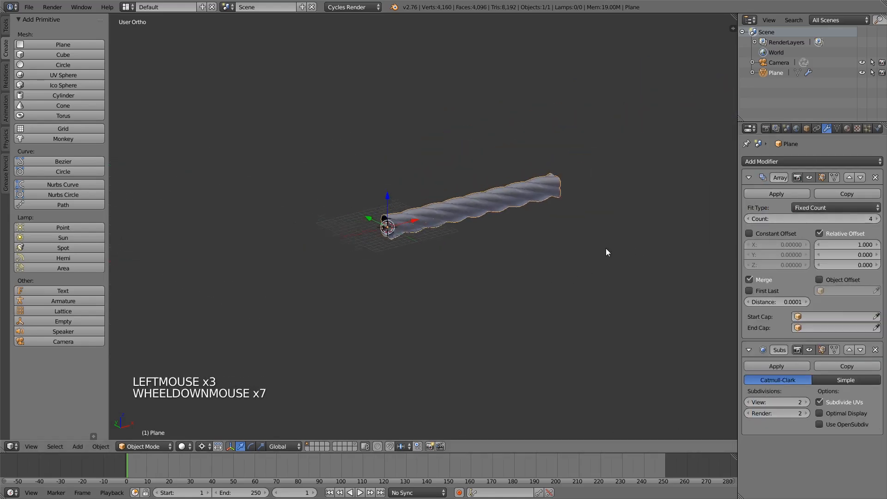
left_click(851, 245)
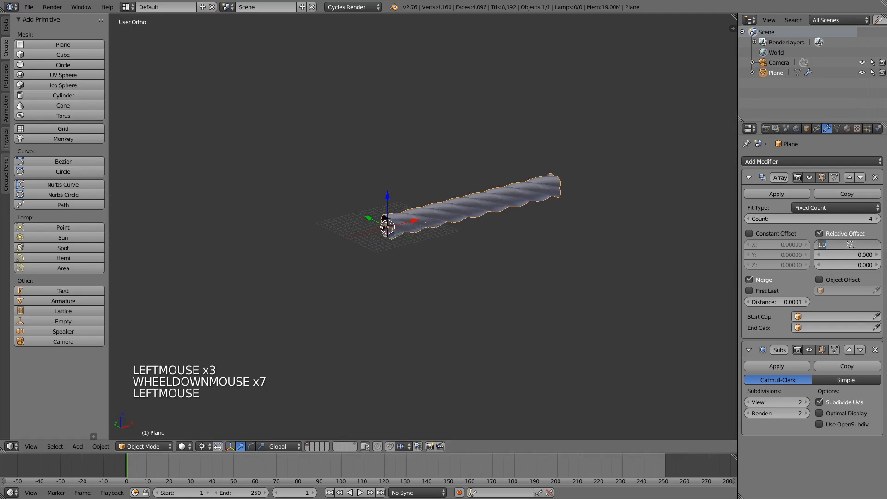
left_click(836, 217)
left_click_drag(835, 218, 815, 217)
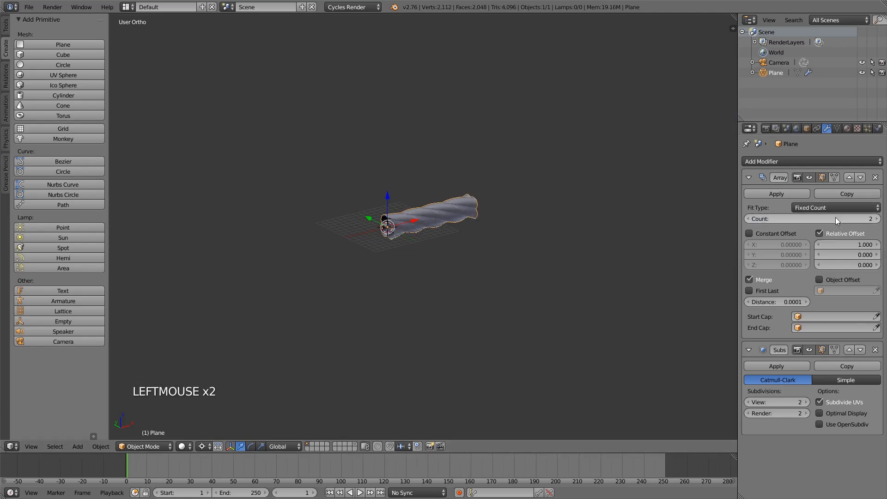
Set the Array modifier's count to 20 to lengthen the rope.
left_click(836, 218)
type("20")
key("Return")
scroll(539, 284, "down", 5)
scroll(539, 284, "up", 10)
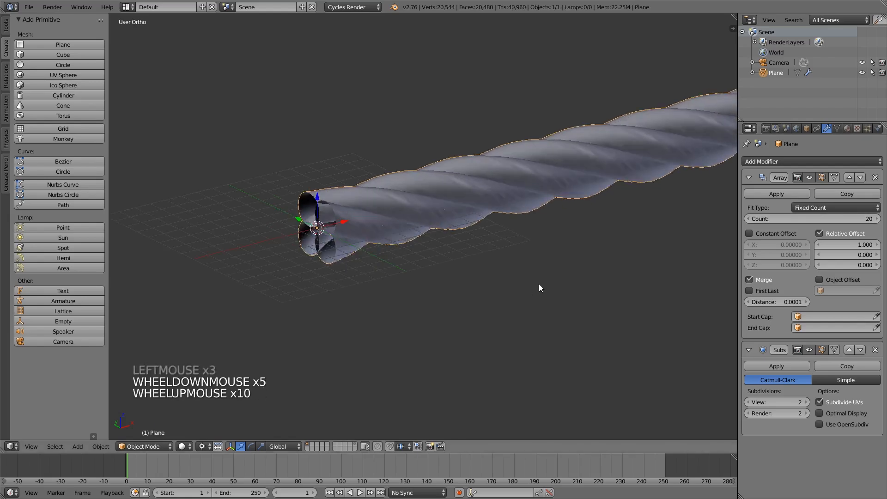
scroll(540, 287, "down", 1)
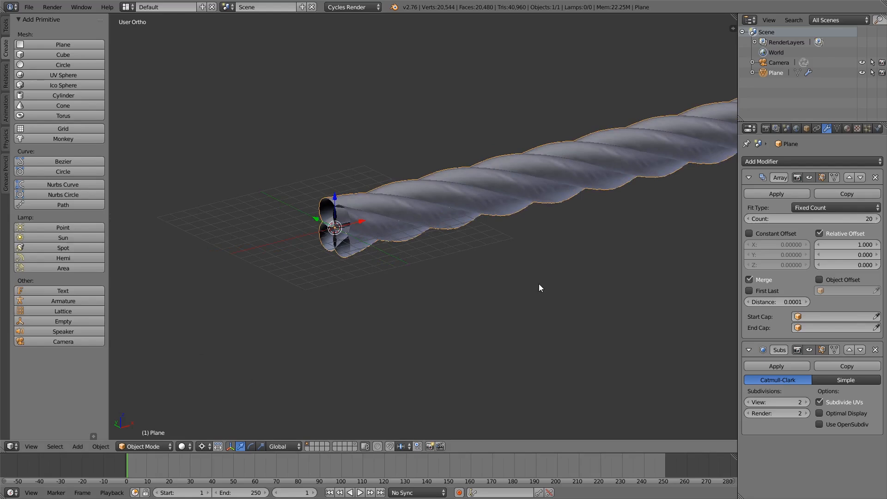
Add a cube mesh at the 3D cursor on the rope's open end.
key("KP_7")
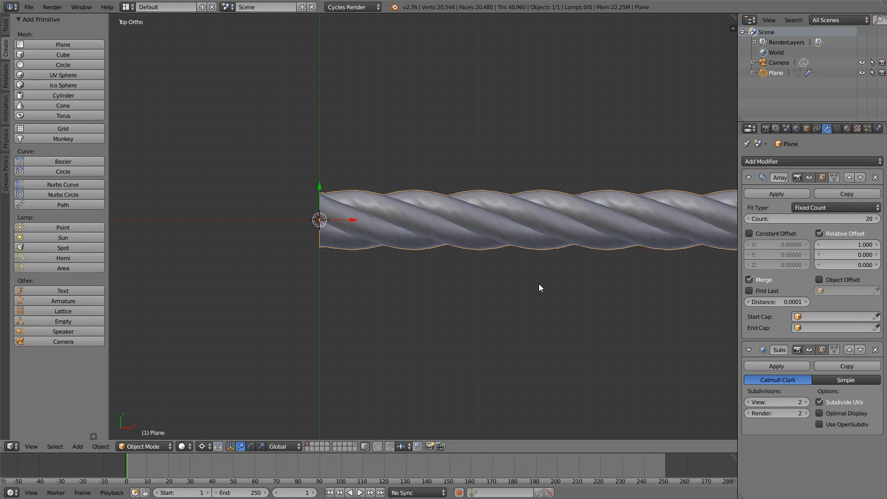
middle_click_drag(388, 282, 420, 280, "shift")
scroll(420, 280, "up", 4)
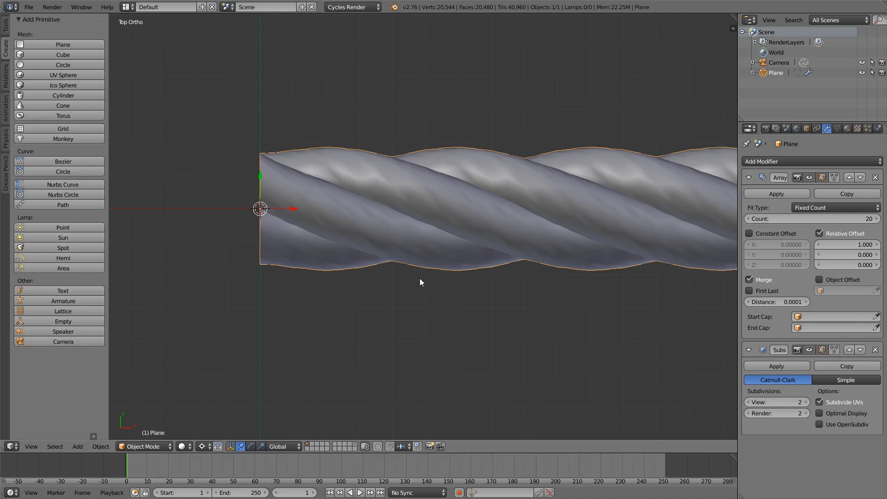
middle_click_drag(336, 290, 408, 288)
key("shift+a")
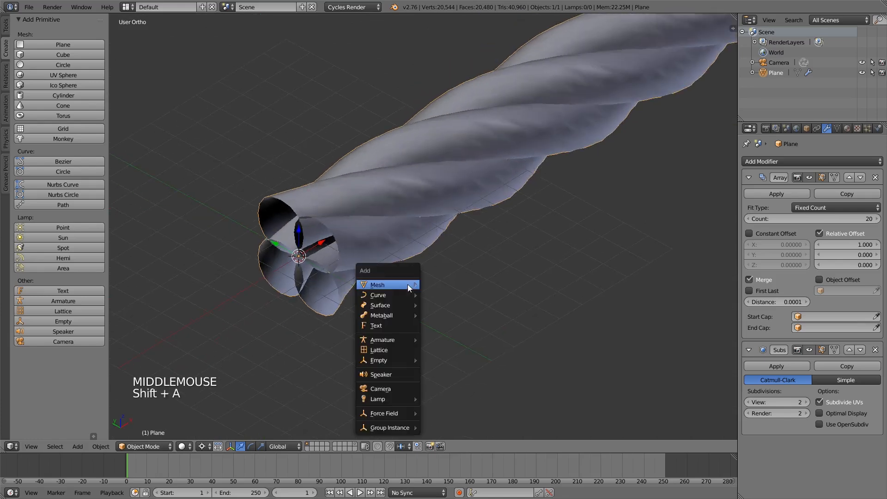
mouse_move(407, 285)
left_click(459, 296)
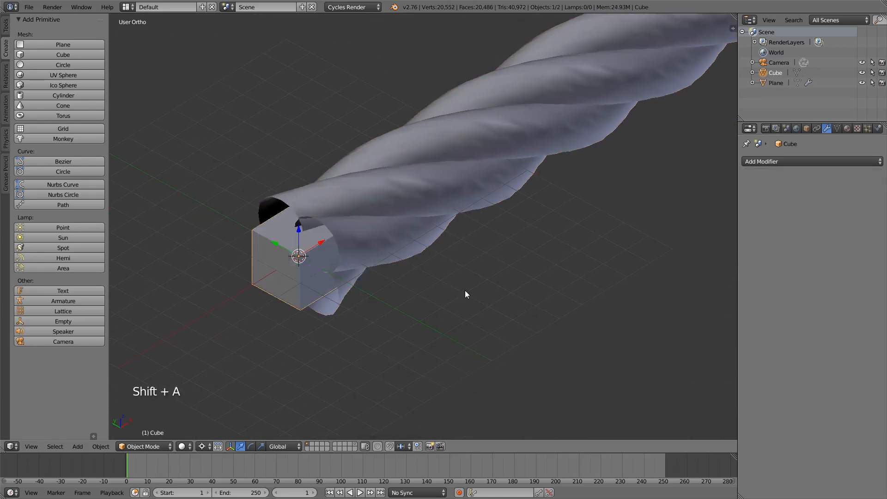
Show the cube's transform properties and set its X, Y and Z dimensions to 0.1.
key("n")
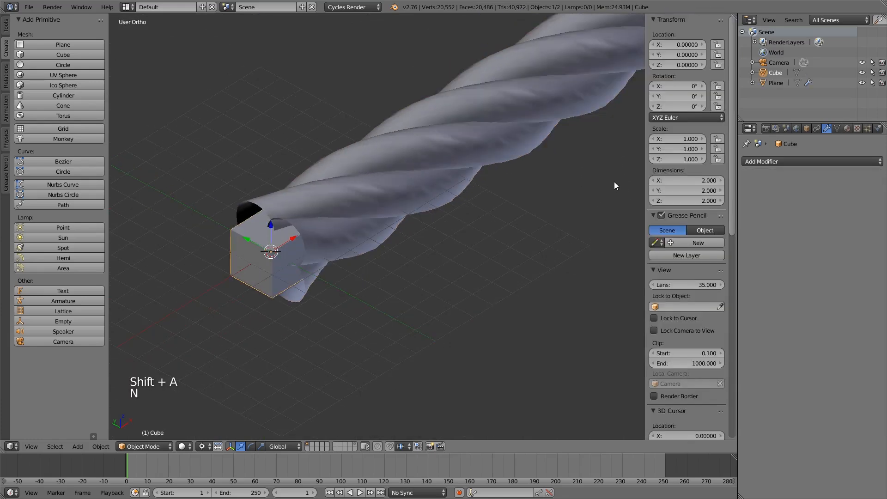
left_click(689, 180)
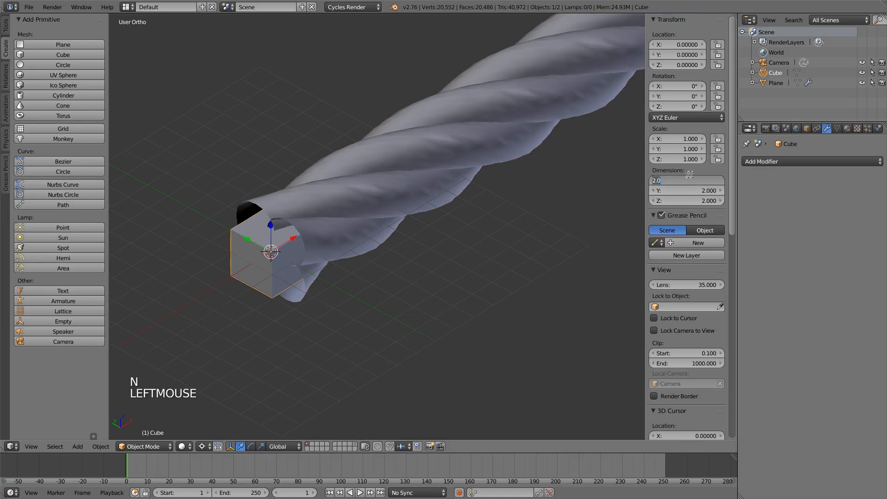
type(".1")
key("Tab")
type(".1")
key("Tab")
type(".1")
key("Return")
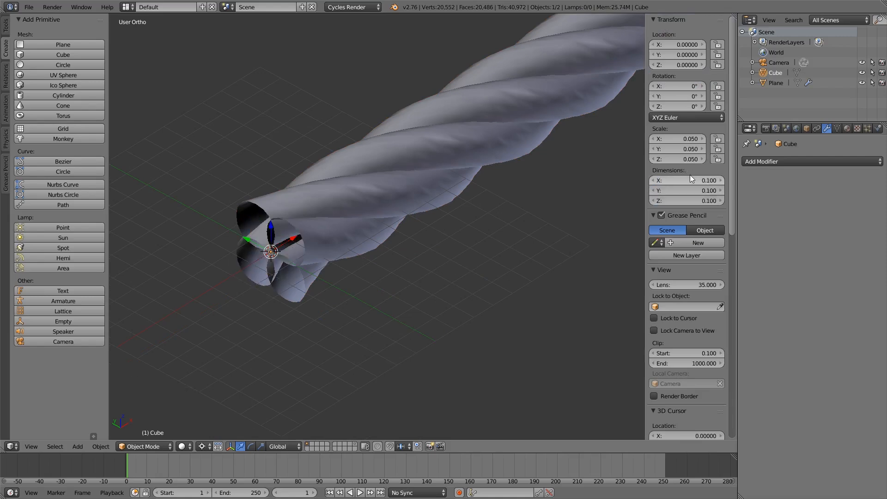
Select the rope, switch to a wireframe top view, and enter Edit Mode.
right_click(359, 224)
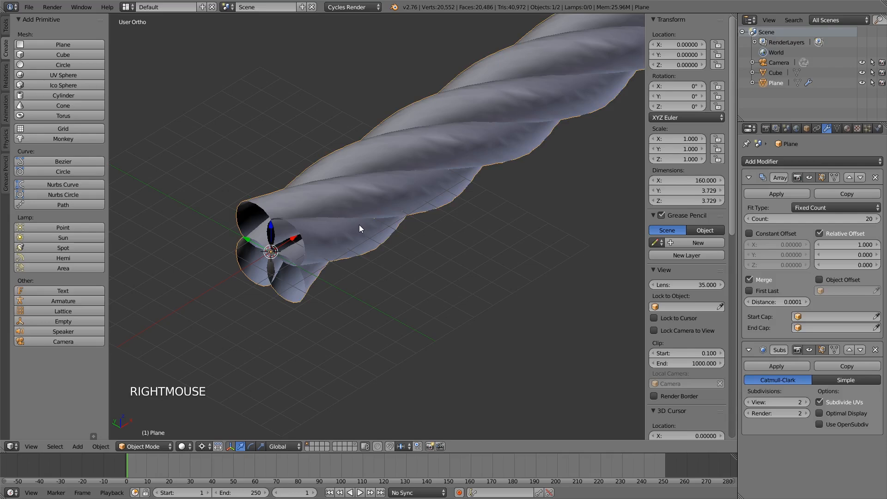
key("KP_7")
key("z")
mouse_move(360, 228)
middle_mouse_down("shift")
mouse_move(574, 276)
mouse_move(473, 327)
middle_mouse_up("shift")
scroll(570, 280, "up", 4)
scroll(473, 327, "up", 4)
key("Tab")
scroll(475, 330, "down", 3)
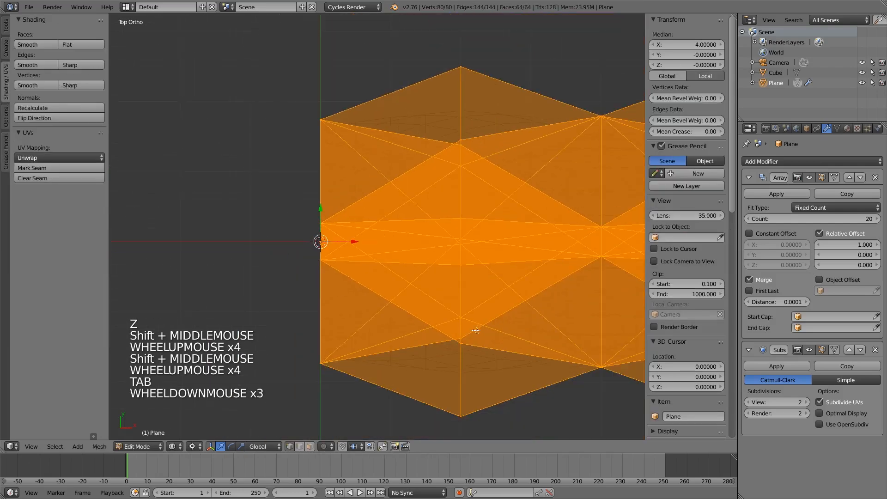
Snap the 3D cursor to the center and set the pivot point to 3D Cursor.
middle_click_drag(476, 331, 401, 256)
key("shift+s")
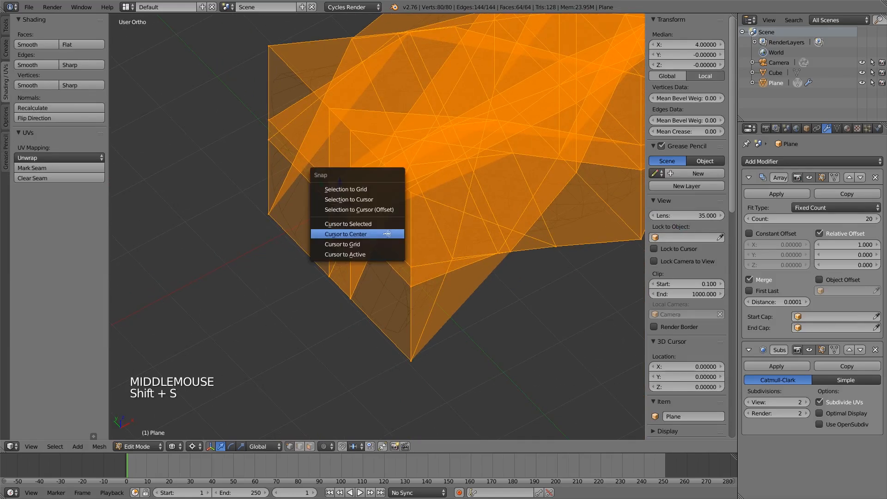
left_click(387, 234)
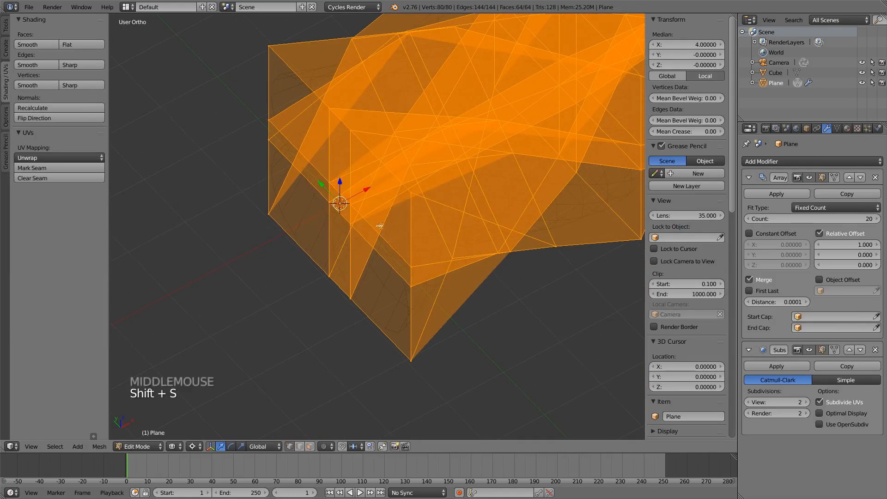
left_click(192, 446)
left_click(213, 423)
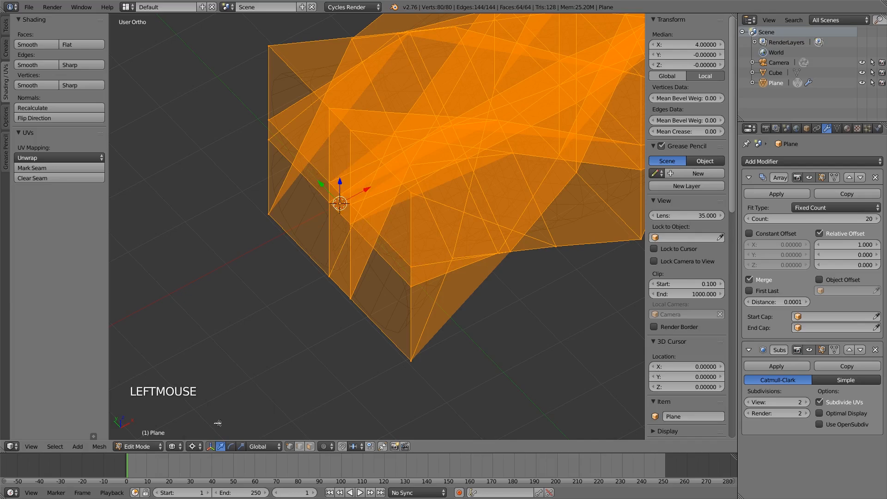
Scale the whole rope mesh down about the 3D cursor to roughly the size of the small cube.
key("s")
key("s")
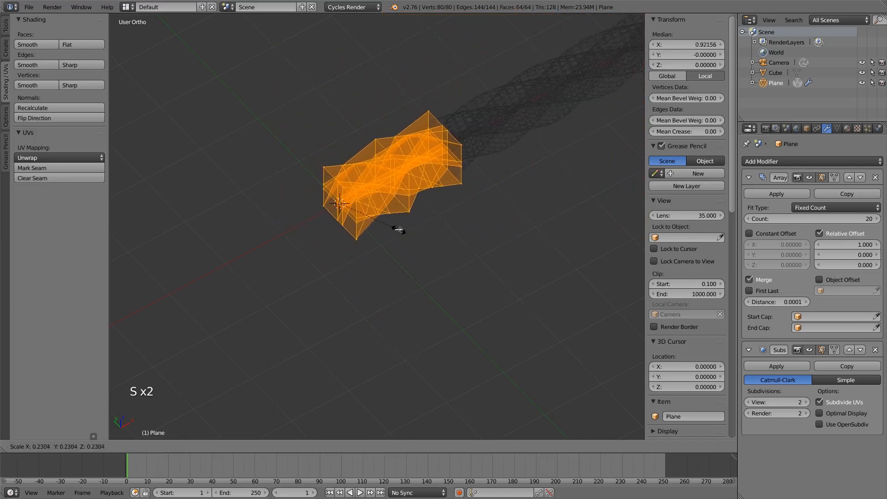
left_click(370, 224)
middle_click_drag(423, 250, 475, 318, "shift")
scroll(475, 318, "up", 6)
scroll(476, 318, "up", 1, "shift")
middle_click_drag(526, 365, 468, 213, "shift")
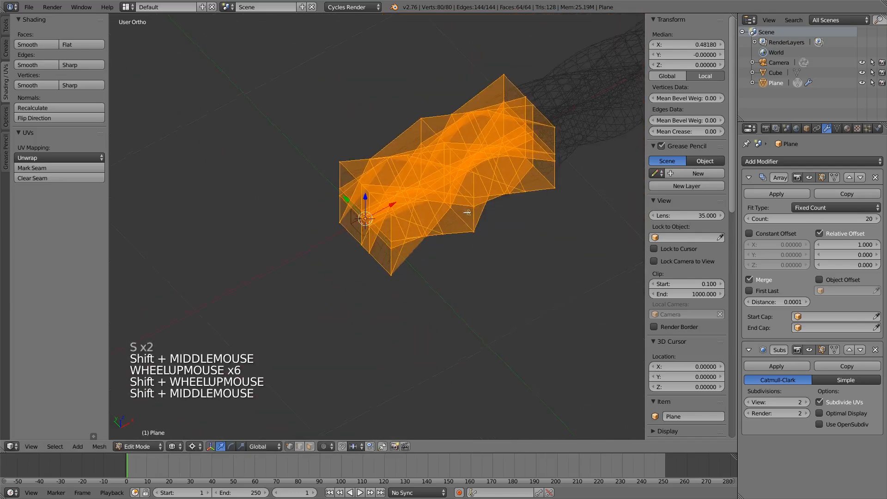
scroll(472, 226, "up", 5)
key("s")
left_click(411, 213)
In top view, scale the rope mesh down slightly more to match the cube's width, and return to Object Mode.
key("KP_7")
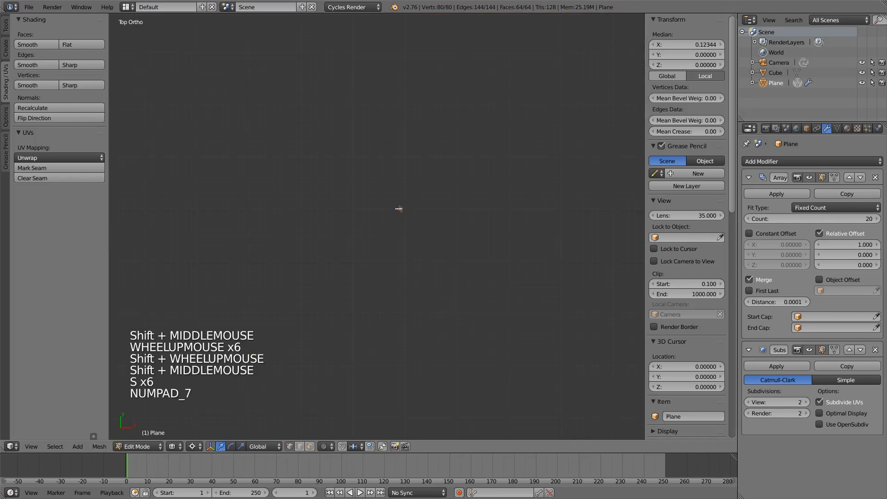
key("KP_Decimal")
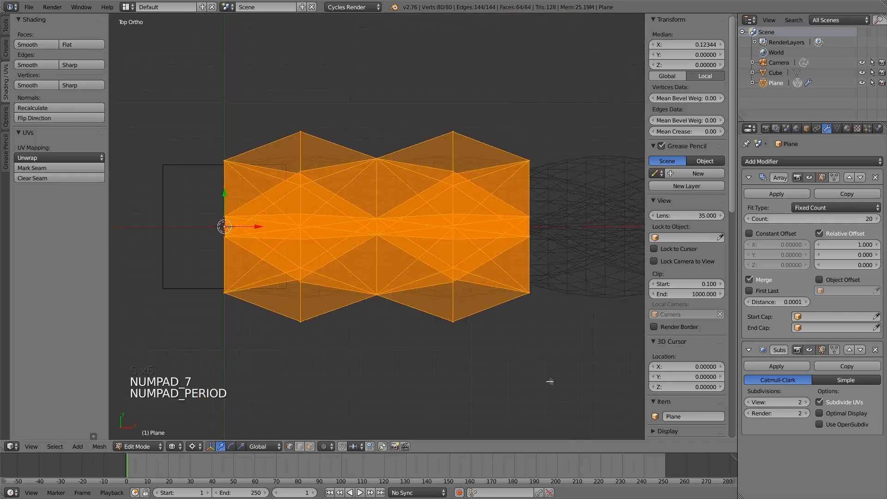
key("s")
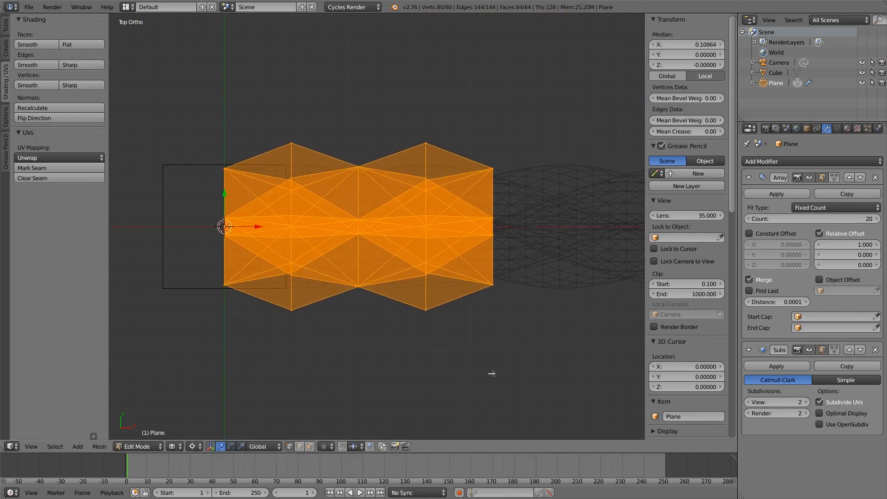
left_click(489, 372)
key("Tab")
Select the reference cube and switch back to solid shading to compare its size with the rope.
right_click(224, 232)
middle_click_drag(237, 353, 402, 291)
scroll(394, 300, "down", 2)
scroll(394, 301, "up", 1)
scroll(394, 301, "down", 3)
scroll(394, 301, "up", 2)
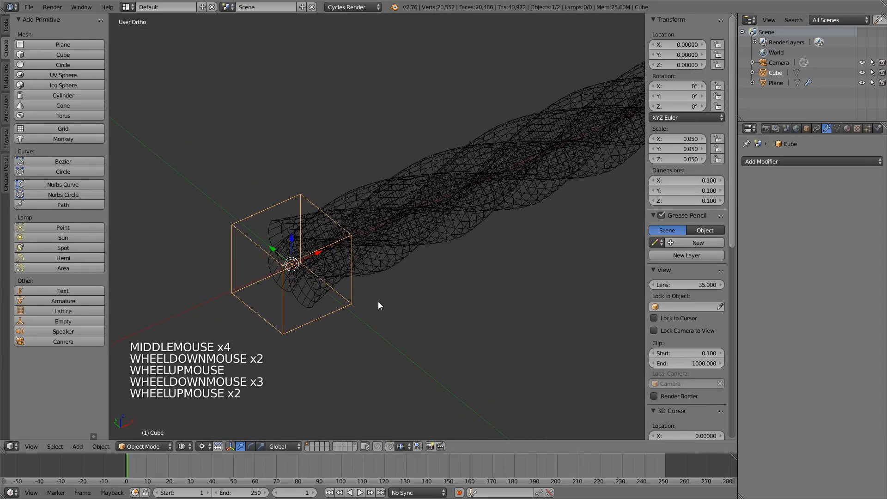
scroll(412, 318, "down", 2)
key("z")
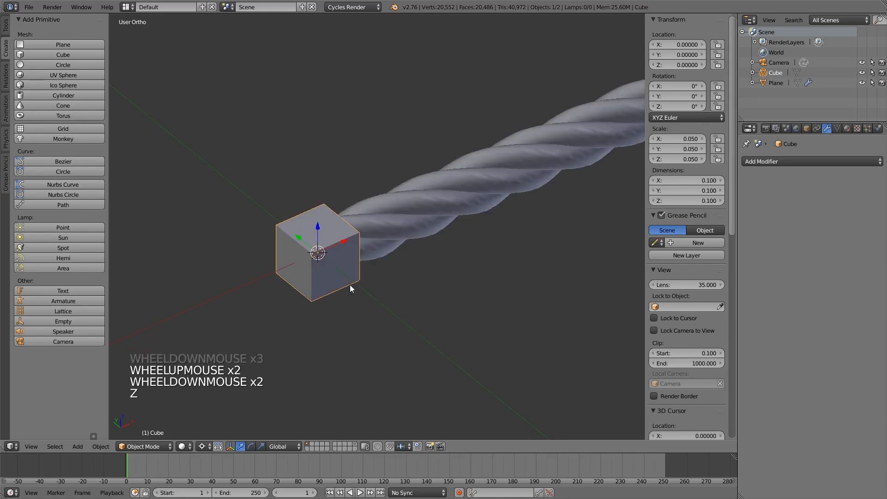
Delete the reference cube, select the rope, and apply its object transforms.
key("x")
left_click(332, 286)
right_click(395, 222)
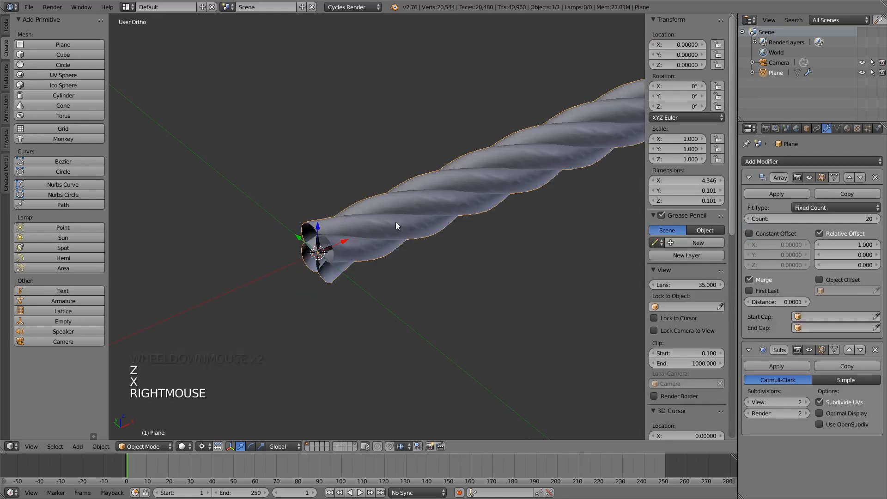
key("ctrl+a")
left_click(396, 224)
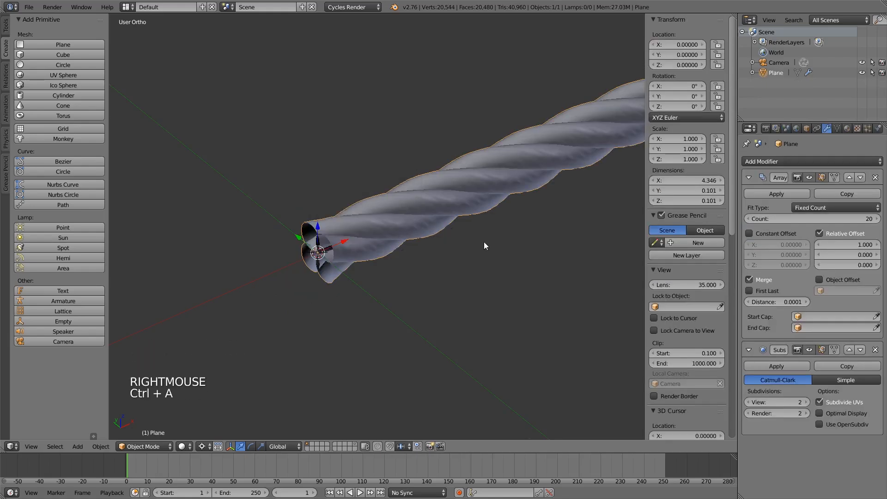
key("ctrl+a")
left_click(381, 230)
Examine the rope's open end and twisted strands from several angles and distances.
scroll(432, 248, "down", 2)
scroll(433, 252, "up", 6)
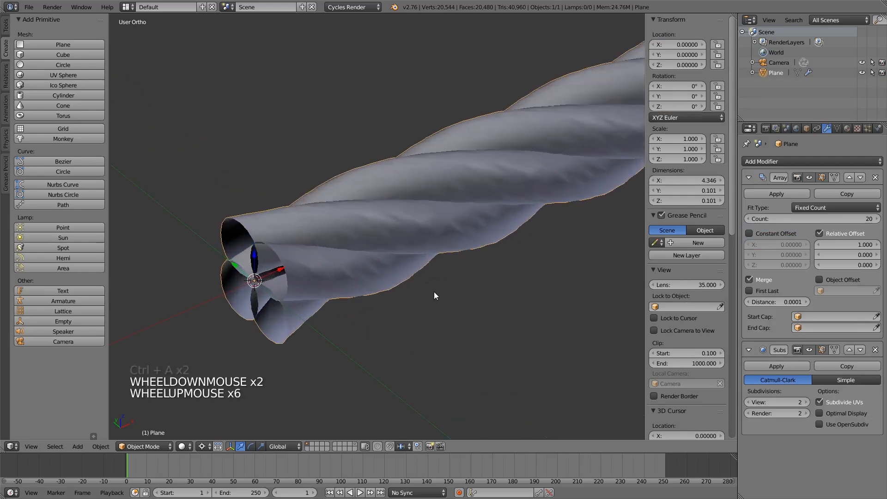
middle_click_drag(445, 290, 345, 281)
scroll(345, 281, "up", 1)
scroll(409, 323, "down", 3)
scroll(409, 323, "up", 1)
middle_click_drag(409, 322, 439, 310)
scroll(439, 314, "down", 3)
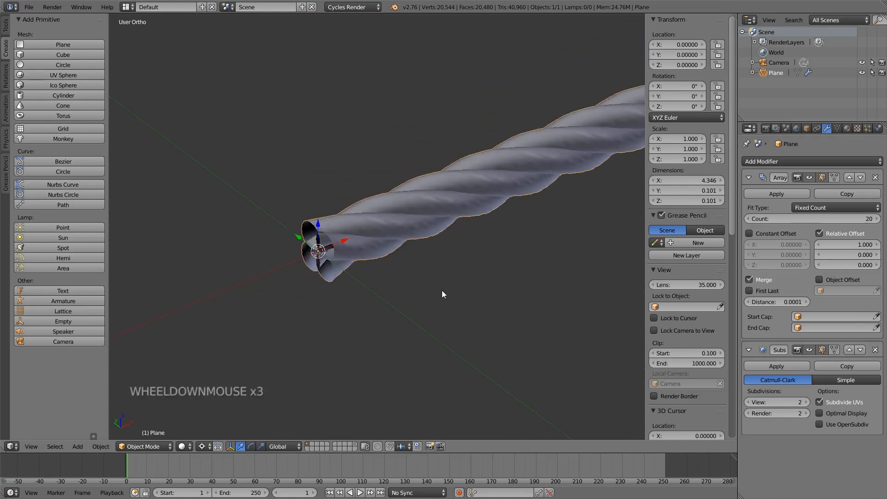
In top view, add a Bezier circle curve at the origin, around the start of the rope.
key("KP_7")
scroll(416, 198, "down", 6)
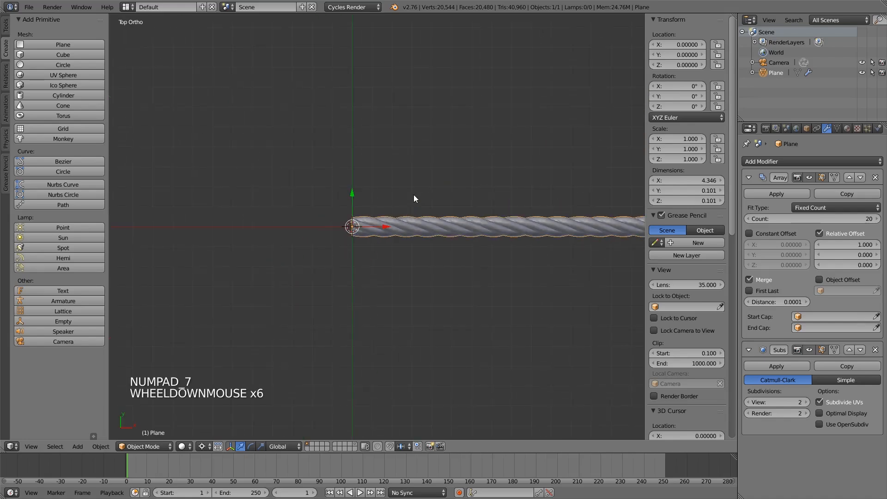
scroll(416, 198, "up", 3)
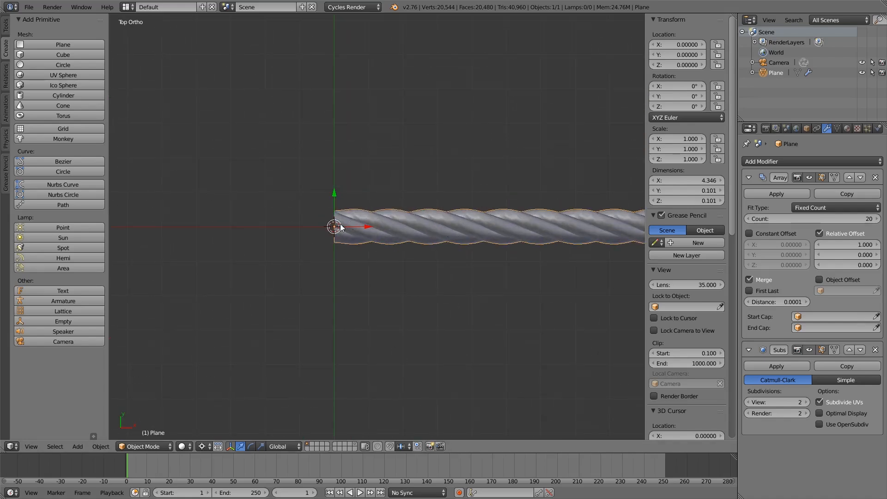
key("shift+a")
mouse_move(328, 223)
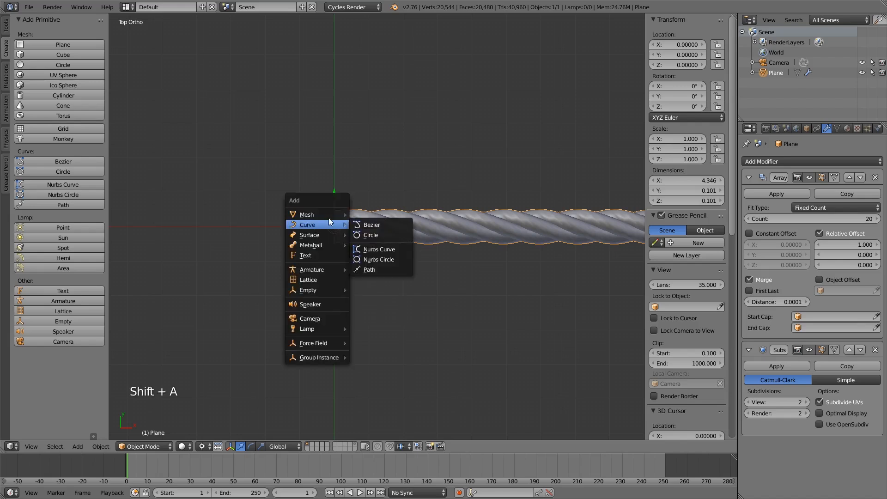
left_click(373, 233)
scroll(370, 314, "down", 5)
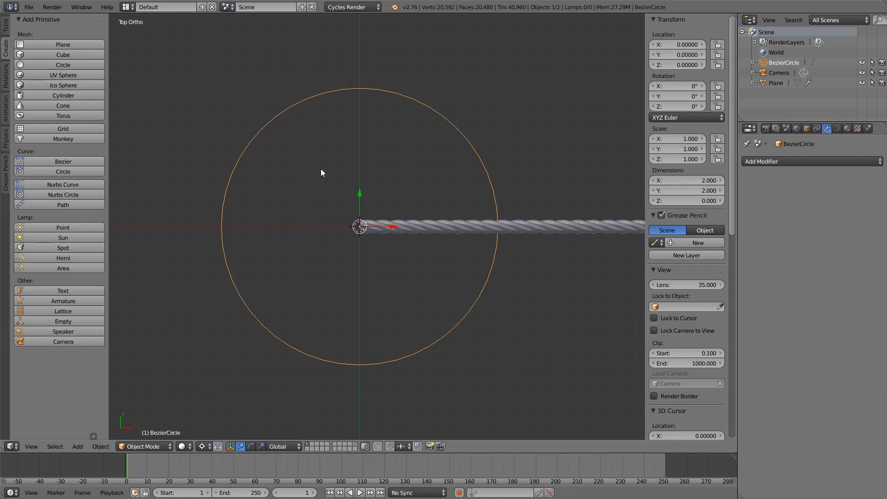
Enter Edit Mode on the Bezier circle, select its control point on the positive X axis, and set the pivot point to Median Point.
key("shift+a")
key("Tab")
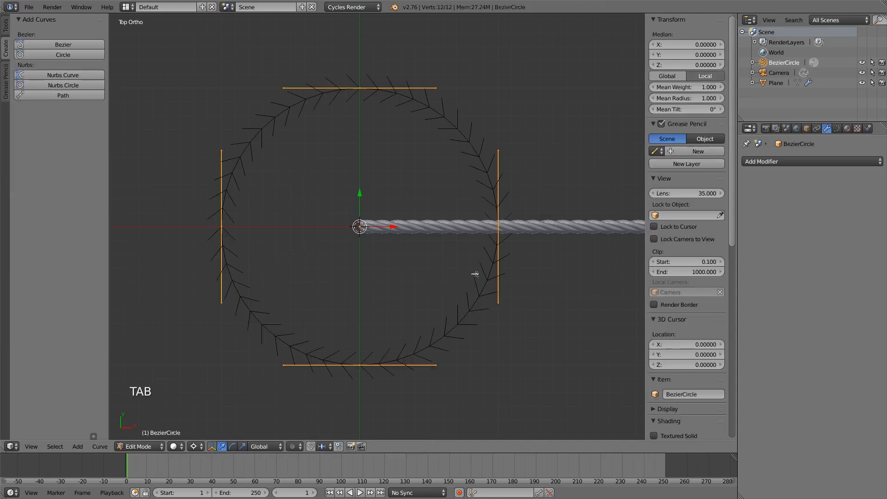
right_click(495, 246)
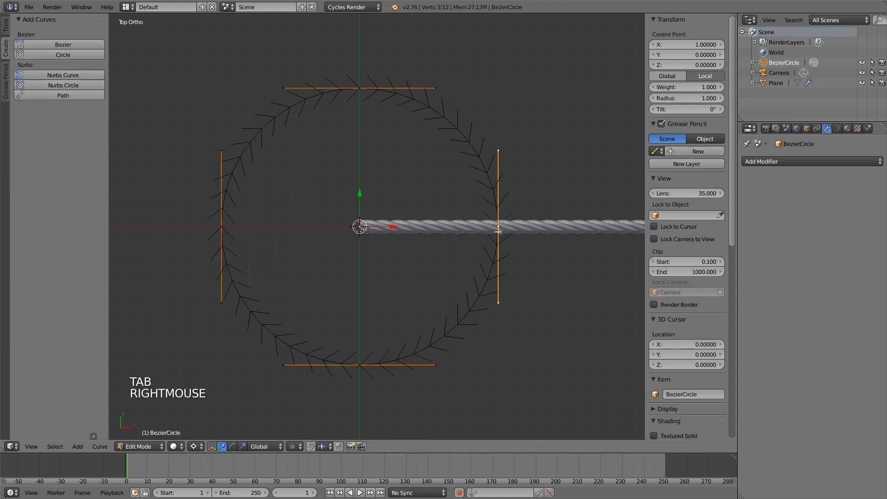
key("g")
key("g")
left_click(196, 447)
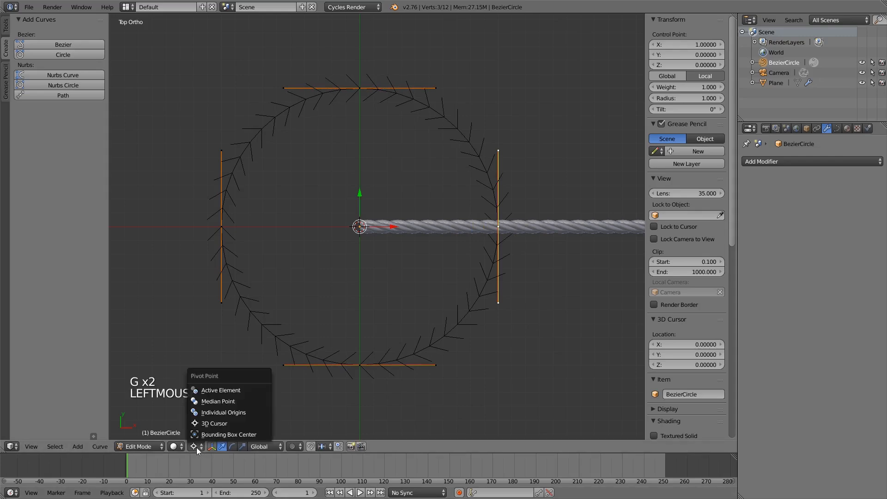
left_click(241, 400)
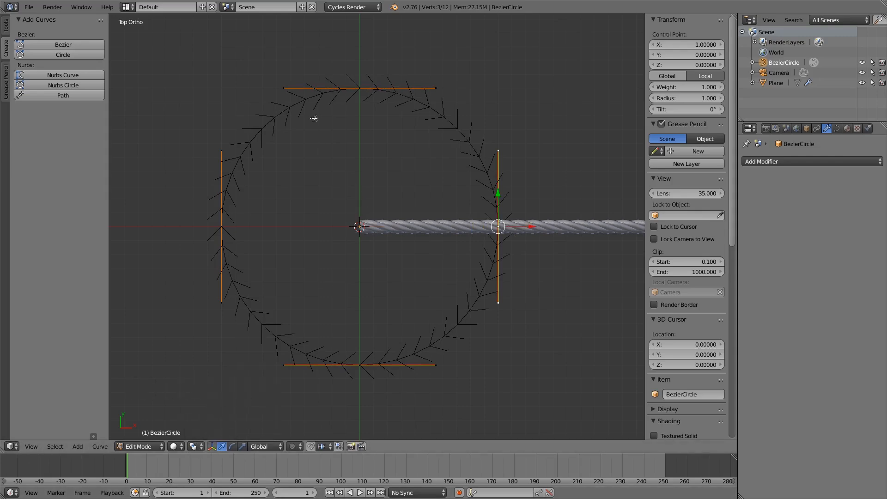
key("r")
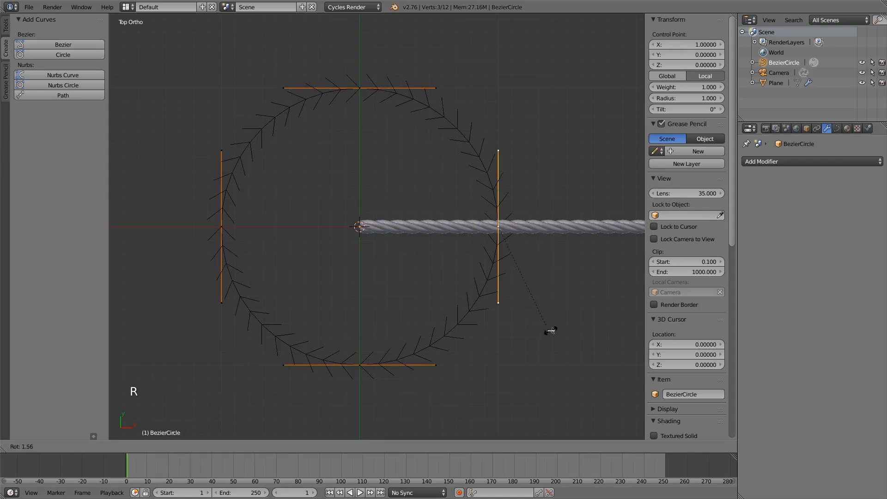
right_click(549, 314)
key("r")
right_click(556, 313)
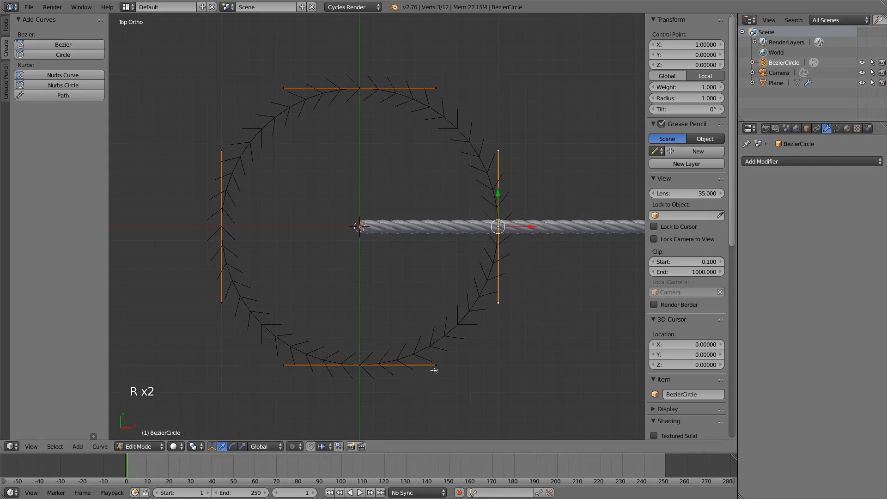
right_click(330, 357)
right_click(385, 379)
right_click(386, 379)
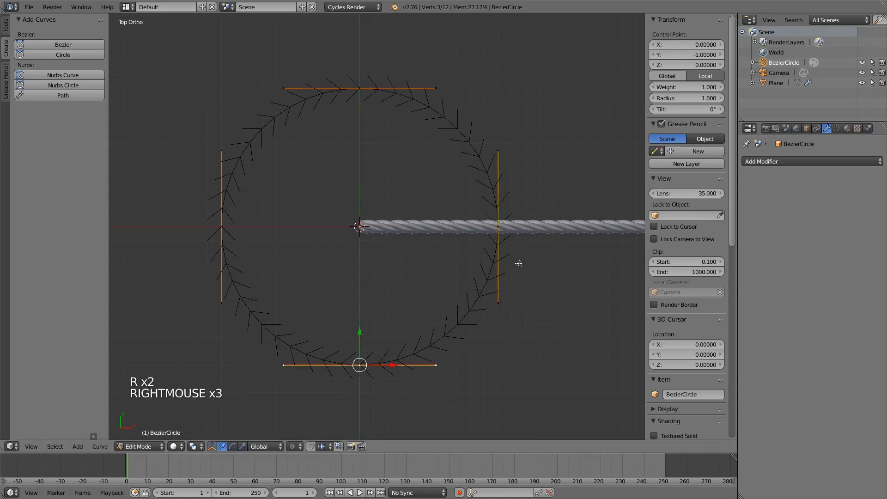
Select all control points of the circle and set their handle type to Free.
key("a")
key("a")
key("a")
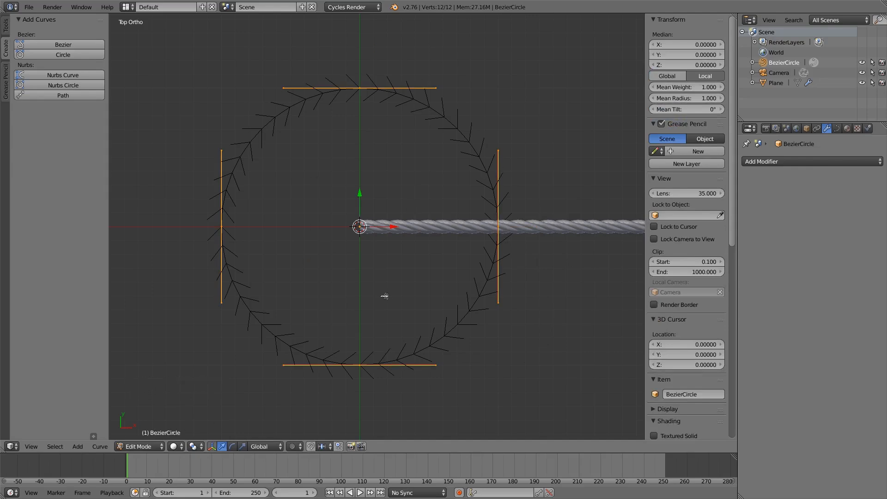
key("v")
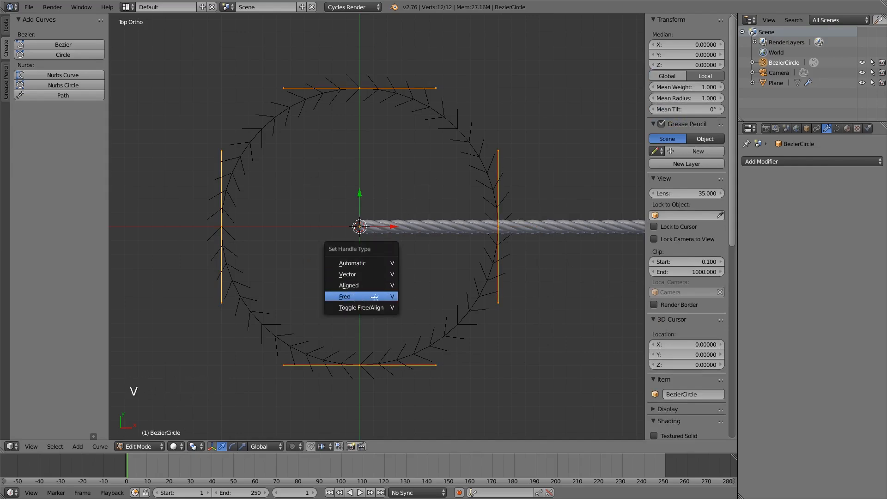
left_click(368, 298)
right_click(501, 229)
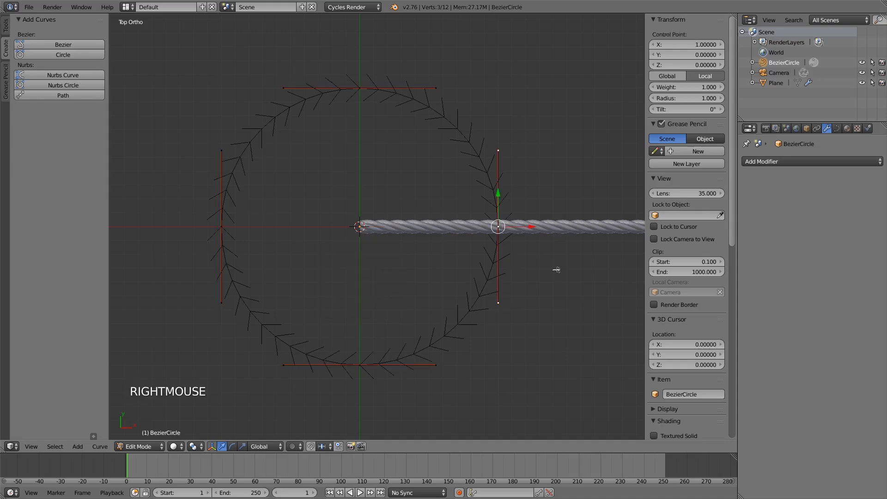
key("r")
right_click(549, 137)
right_click(359, 87)
key("r")
key("r")
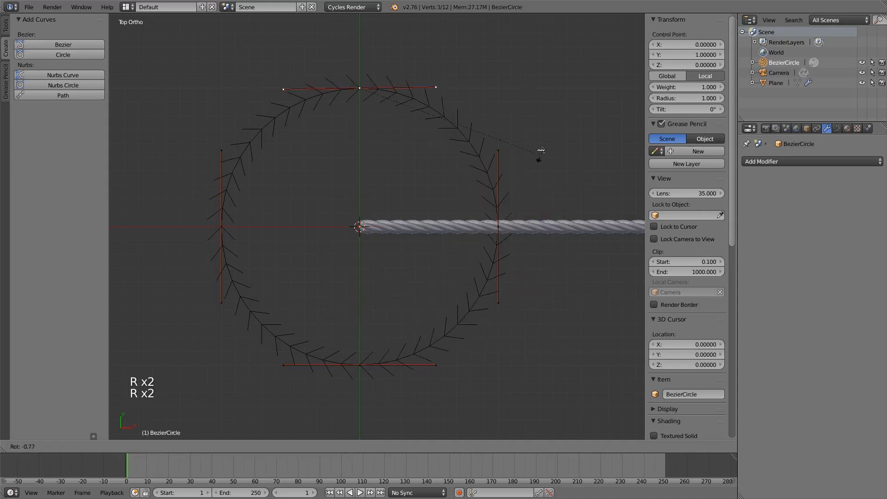
right_click(513, 169)
Select all the circle's control points and use Toggle Cyclic to open the curve.
middle_click_drag(503, 367, 497, 282)
middle_click_drag(497, 282, 504, 292)
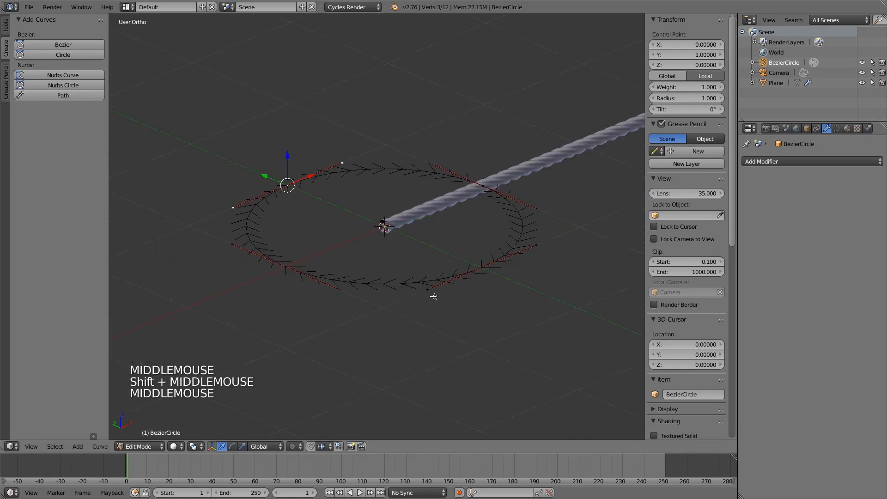
key("a")
key("a")
key("a")
left_click(5, 25)
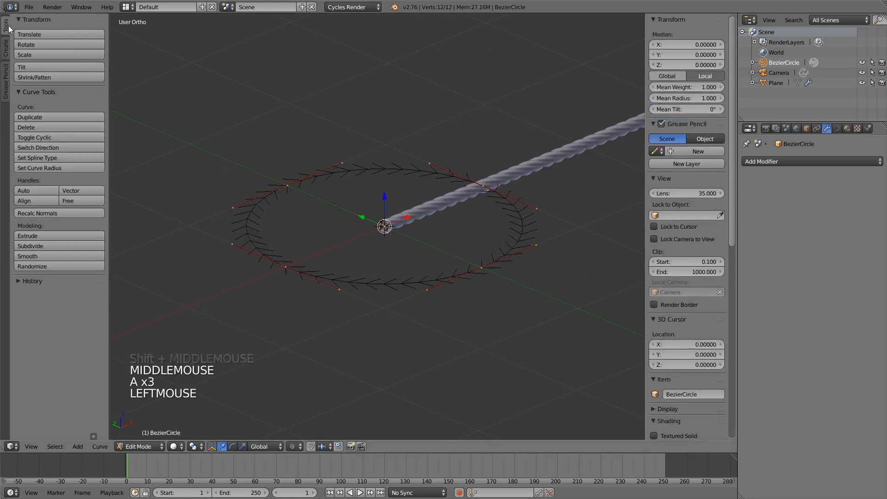
left_click(64, 137)
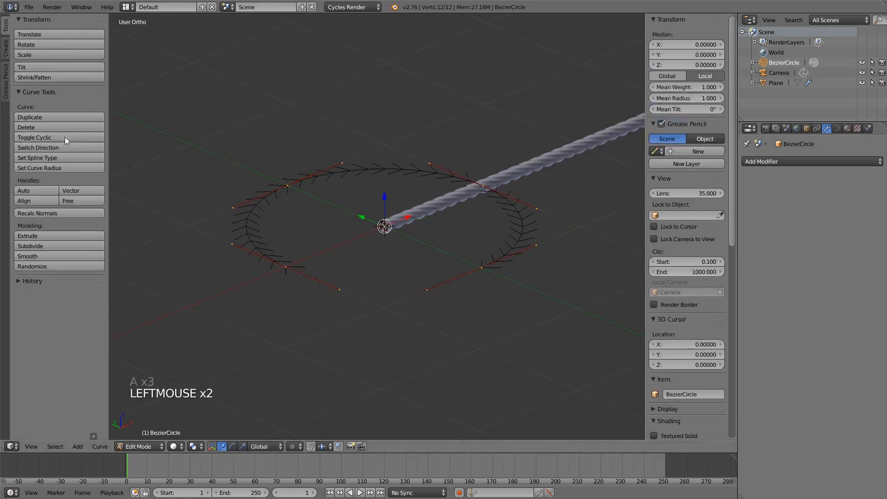
Toggle the curve's cyclic state repeatedly to compare the closed and open forms, leaving it open.
left_click(51, 140)
double_click(51, 140)
double_click(51, 140)
double_click(51, 140)
left_click(51, 140)
triple_click(51, 140)
left_click(51, 140)
left_click(50, 140)
triple_click(51, 140)
left_click(51, 140)
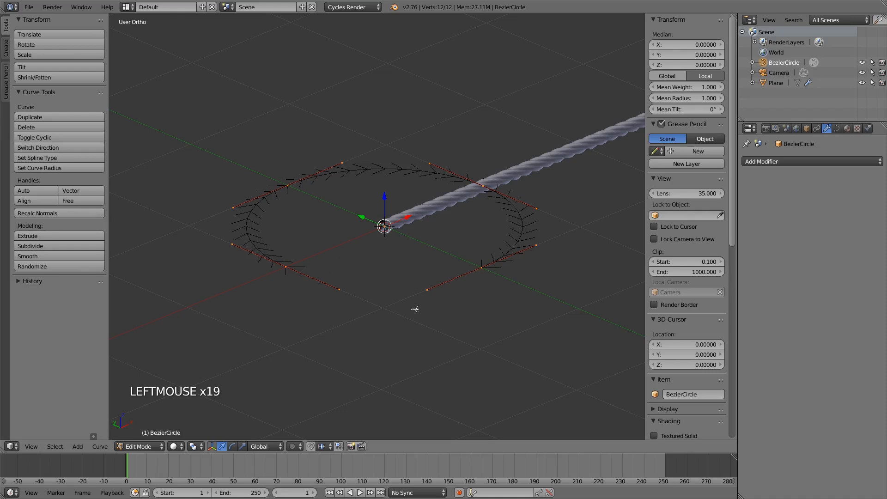
Duplicate the whole open circle upward along Z four times to stack five evenly spaced loops about 0.79 units high.
key("a")
key("a")
key("a")
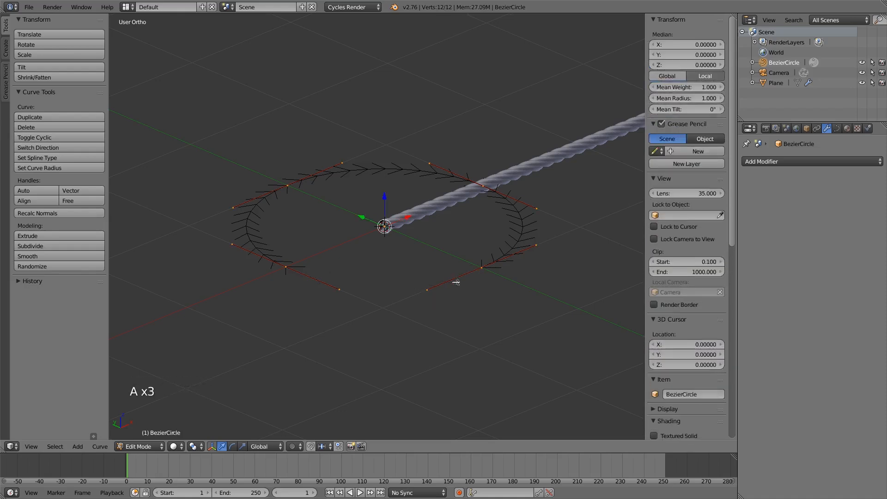
key("shift+d")
left_click(473, 269)
key("shift+d")
left_click(500, 259)
key("shift+d")
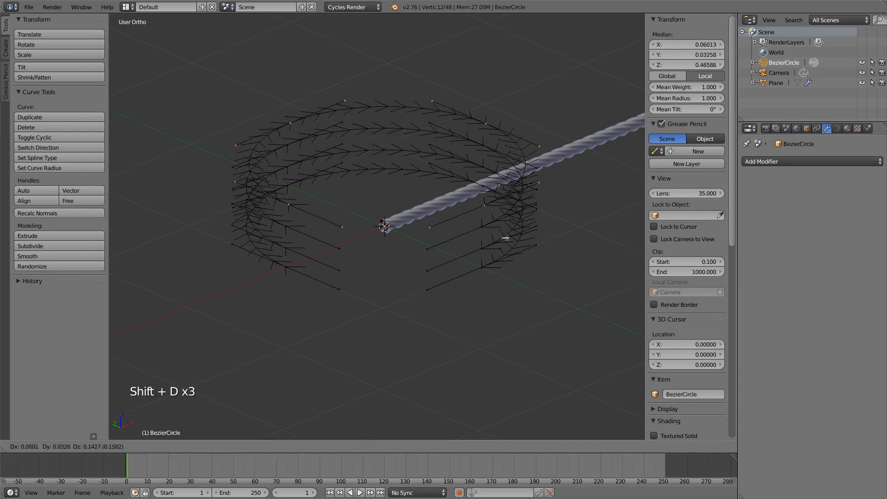
left_click(502, 234)
middle_click_drag(501, 234, 495, 265)
key("shift+d")
middle_click(511, 254)
left_click(524, 247)
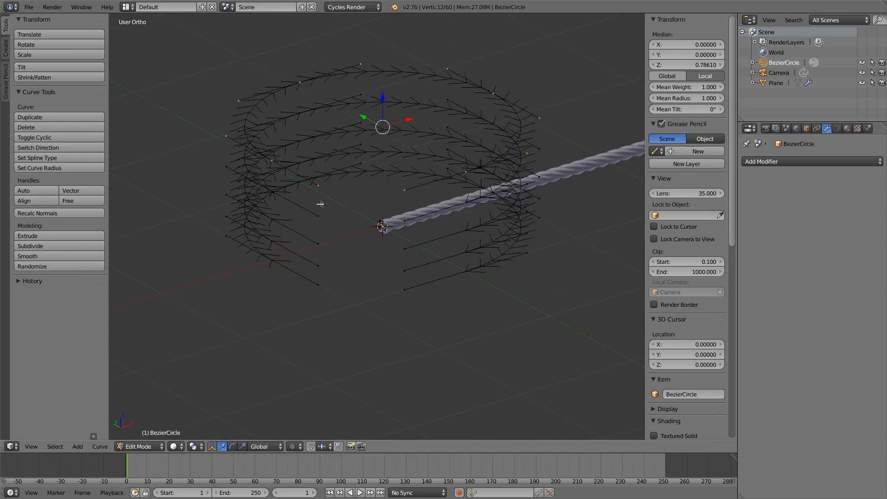
Join the open end of the lowest loop to the second loop, and the second loop to the third, with curve segments.
right_click(472, 268)
middle_click_drag(472, 269, 436, 312)
key("g")
right_click(321, 249, "shift")
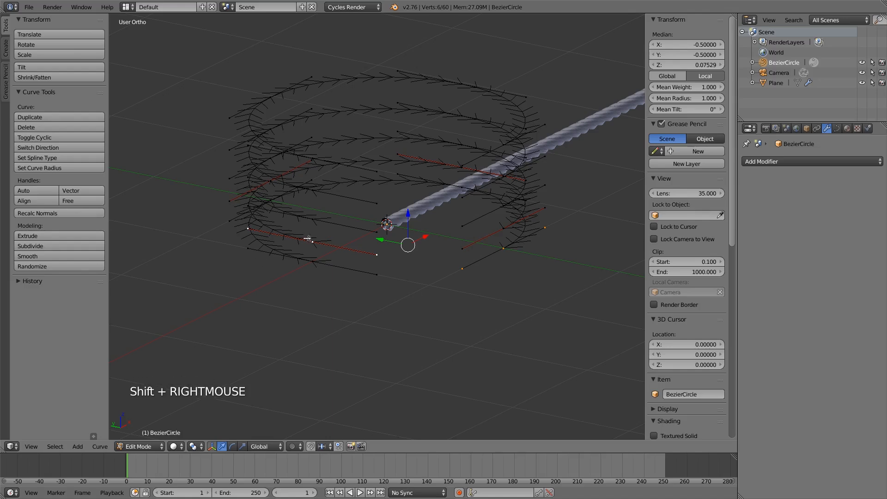
key("f")
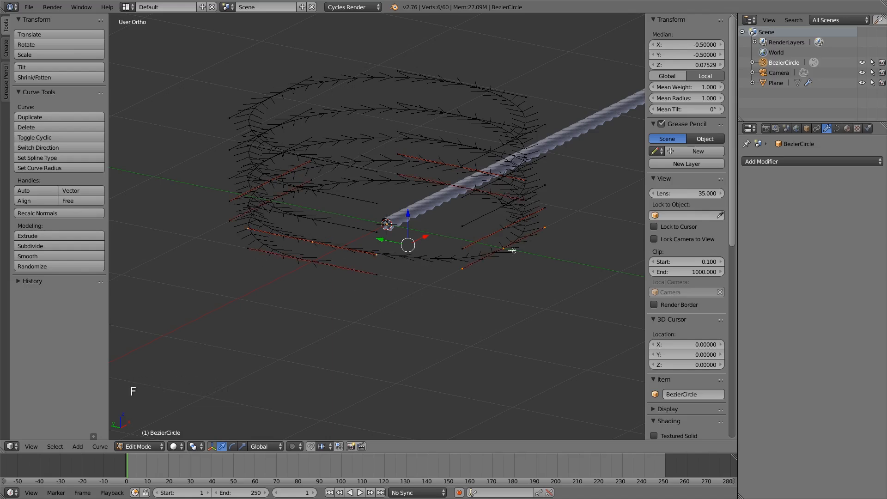
right_click(331, 222)
right_click(318, 215, "shift")
key("f")
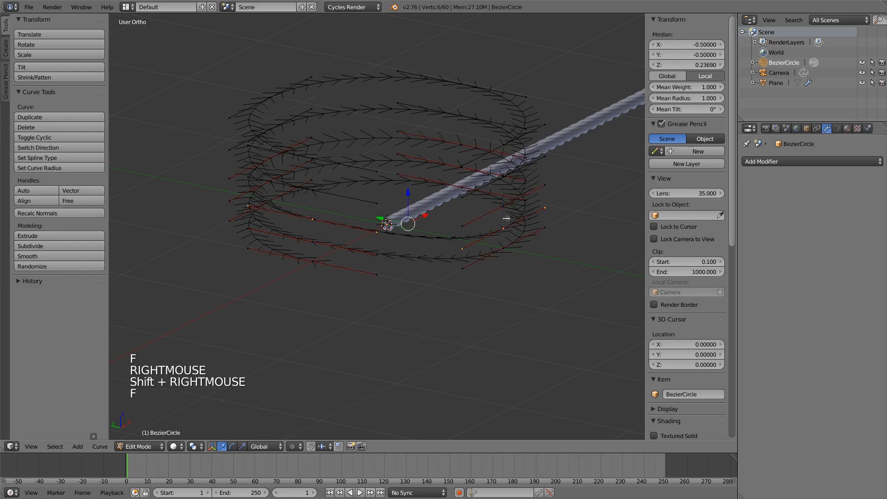
Join the third loop to the fourth and the fourth to the top loop to complete the coil, and return to Object Mode.
right_click(311, 187)
right_click(502, 209, "shift")
key("f")
mouse_move(501, 209)
middle_mouse_down()
mouse_move(489, 202)
mouse_move(517, 224)
mouse_move(501, 216)
middle_mouse_up()
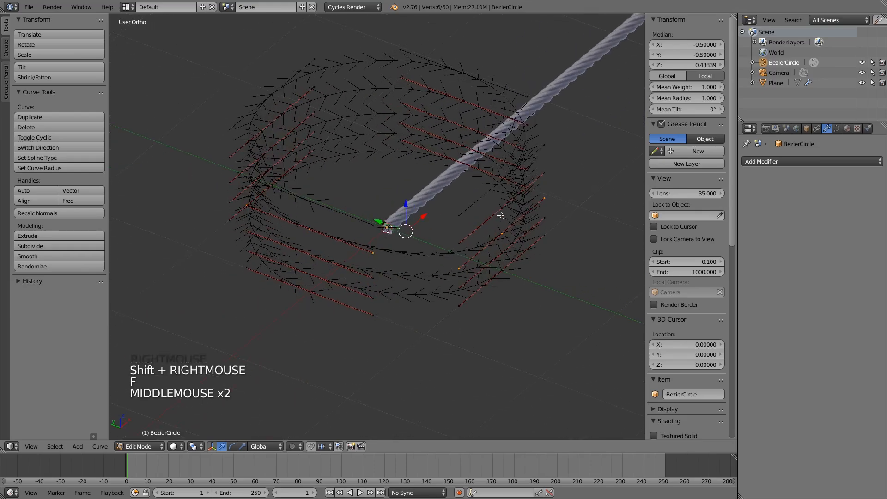
right_click(501, 209)
right_click(409, 251, "shift")
key("f")
middle_click_drag(502, 304, 350, 76)
key("Tab")
scroll(478, 324, "down", 3)
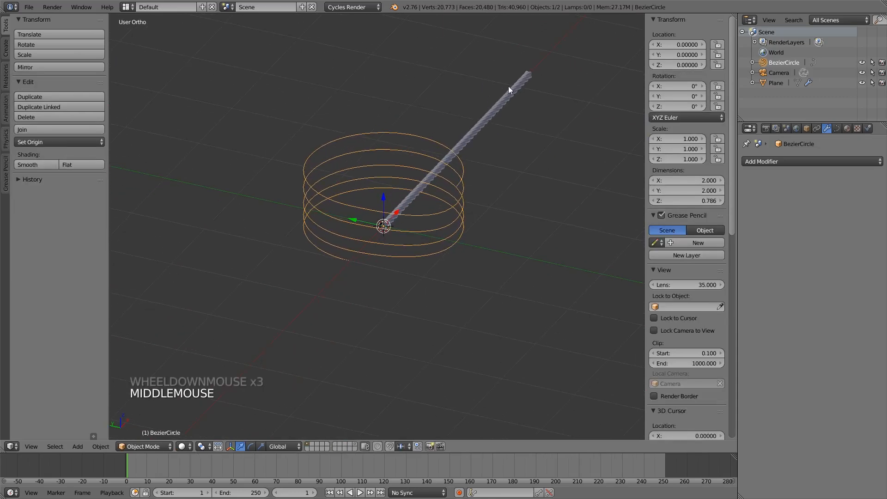
Select the rope and add a Curve modifier to it.
middle_click_drag(342, 170, 402, 260)
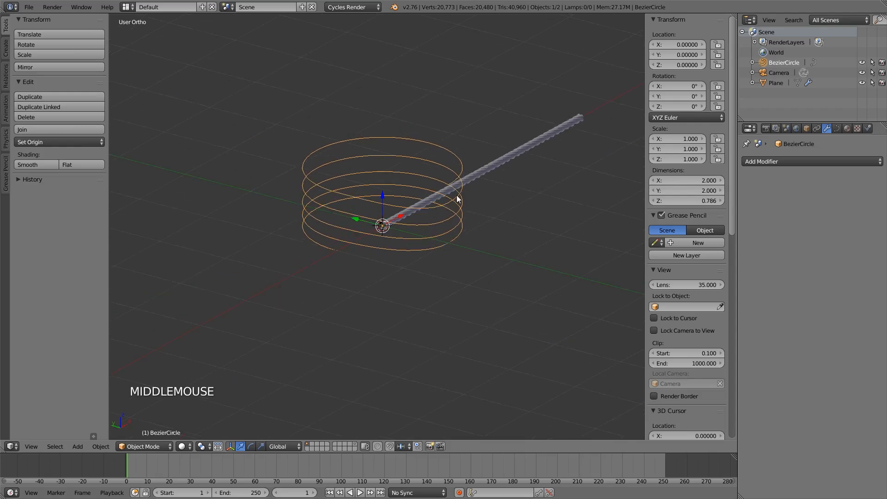
right_click(492, 169)
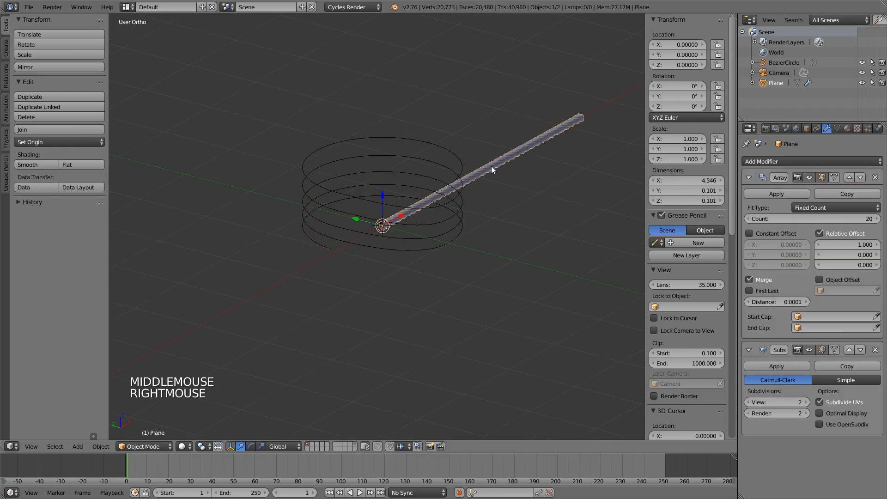
left_click(798, 162)
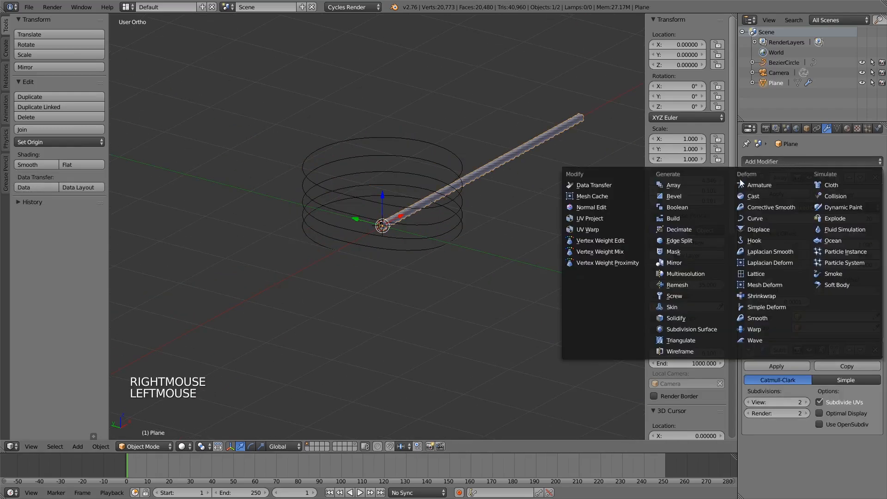
left_click(770, 219)
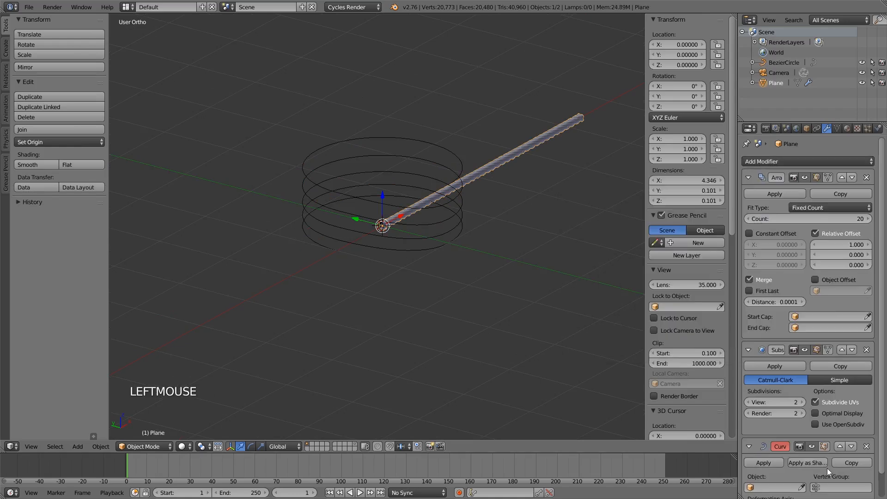
Move the Curve modifier above the Subdivision Surface modifier and set BezierCircle as its deforming curve.
left_click(839, 446)
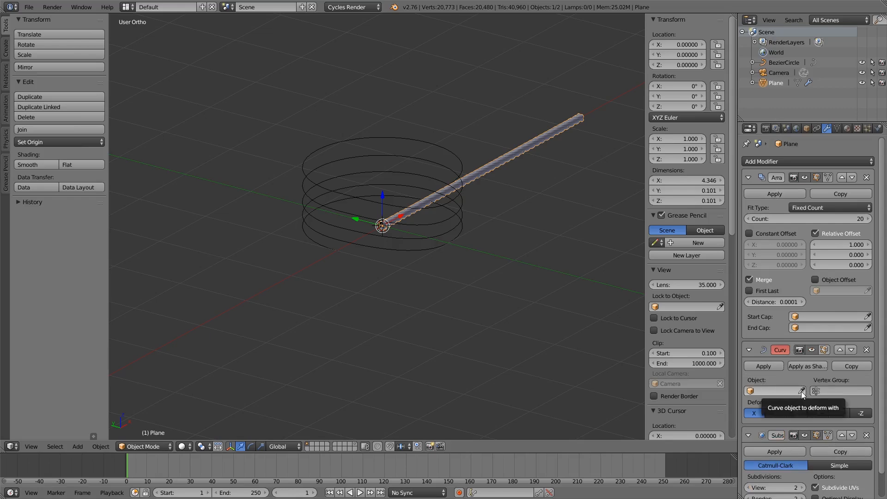
left_click(803, 392)
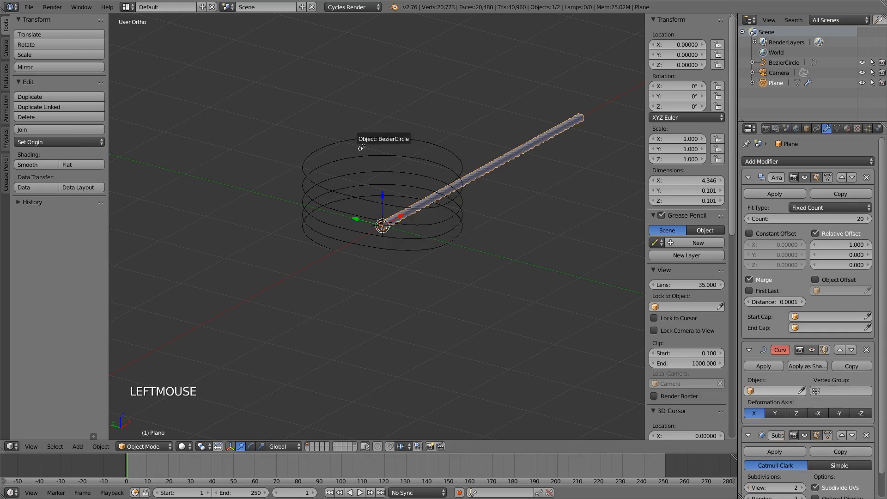
left_click(335, 140)
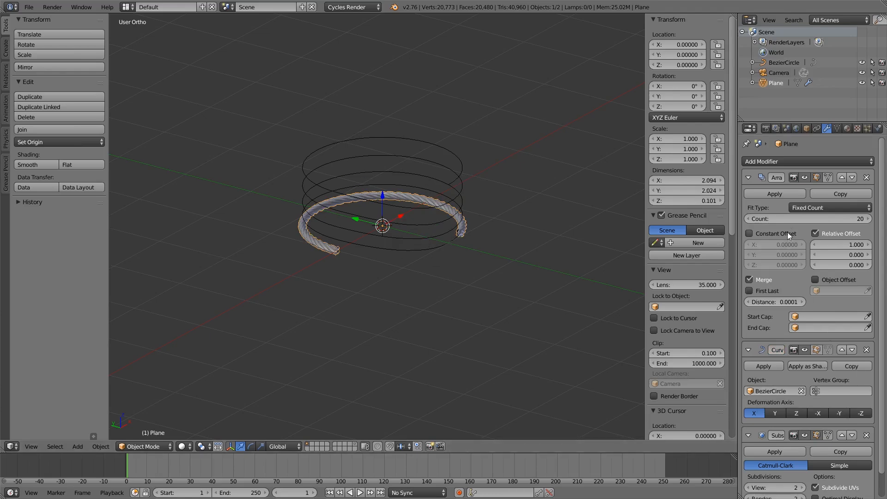
Set the Array modifier's count to 150 so the rope fills the whole coil.
left_click_drag(809, 218, 870, 218)
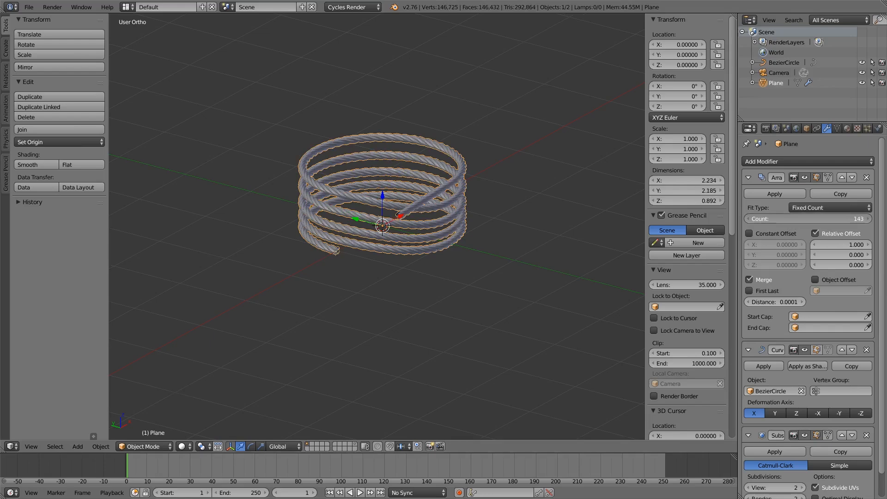
left_click(798, 219)
type("150")
key("Return")
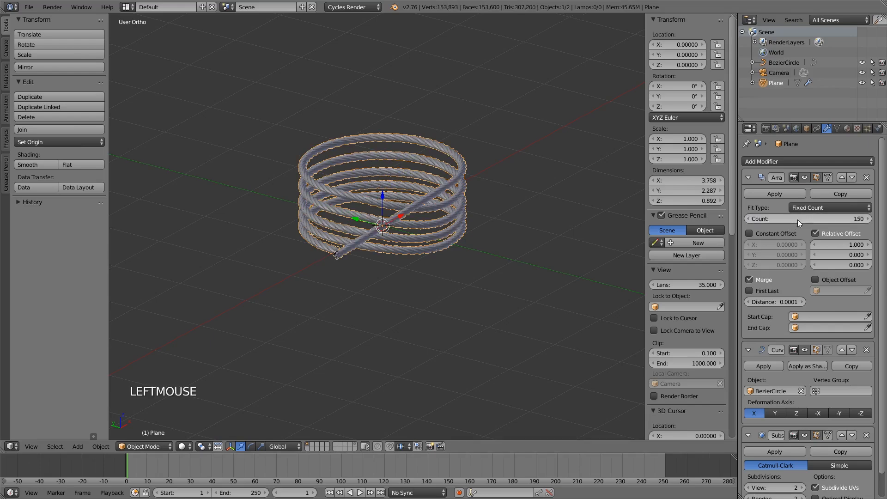
Select all control points of the coil curve in Edit Mode and scale them to about 0.82 horizontally, leaving Z locked.
middle_click_drag(505, 264, 477, 260)
scroll(475, 256, "up", 2)
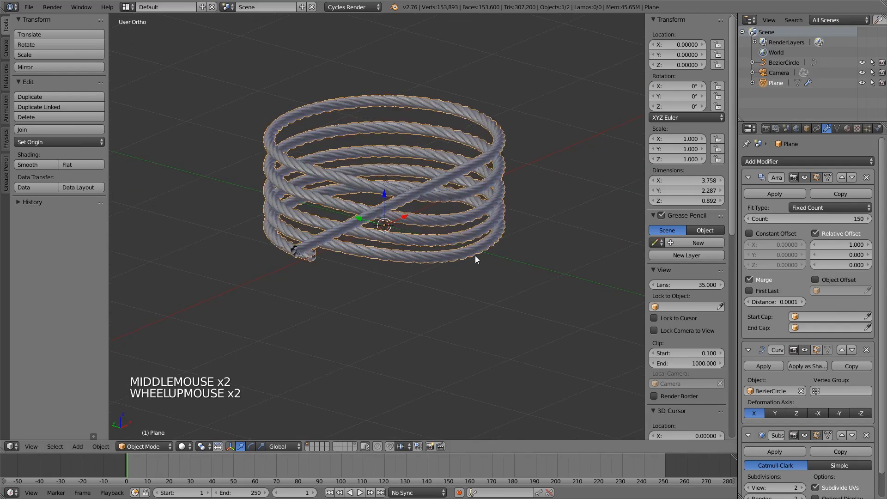
scroll(528, 287, "up", 1)
middle_click_drag(528, 287, 537, 297)
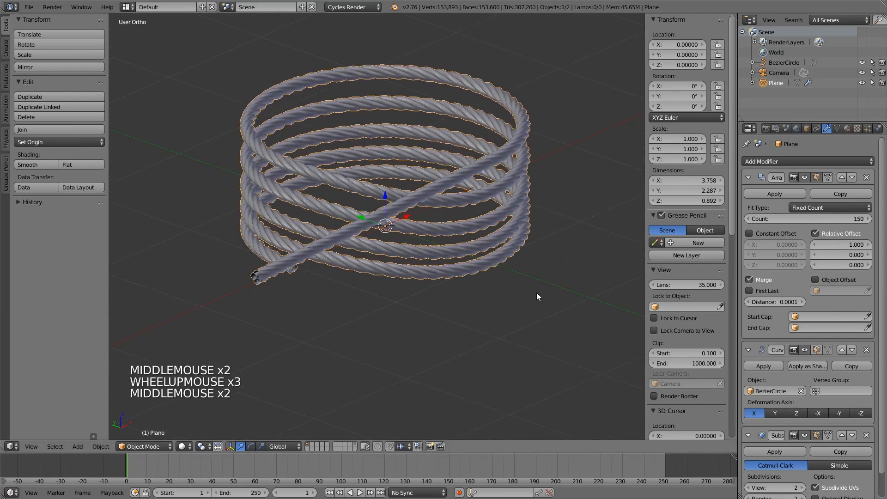
key("z")
right_click(487, 190)
key("z")
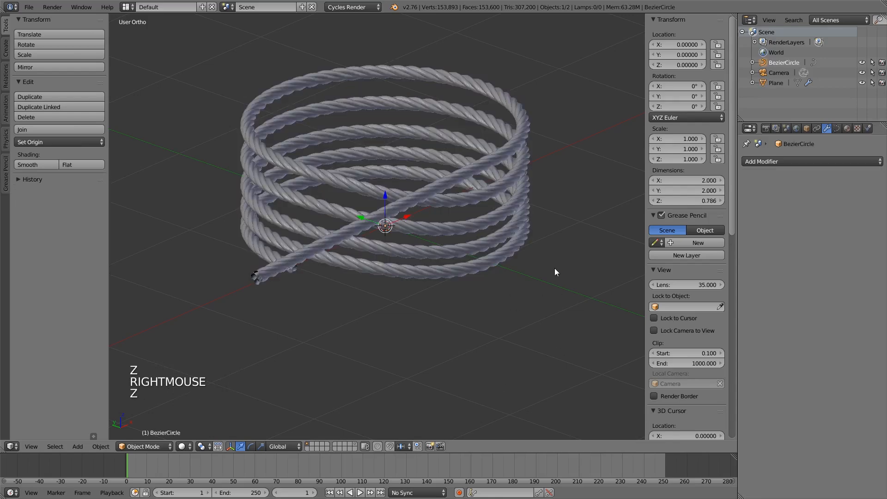
key("Tab")
key("a")
key("a")
key("a")
key("a")
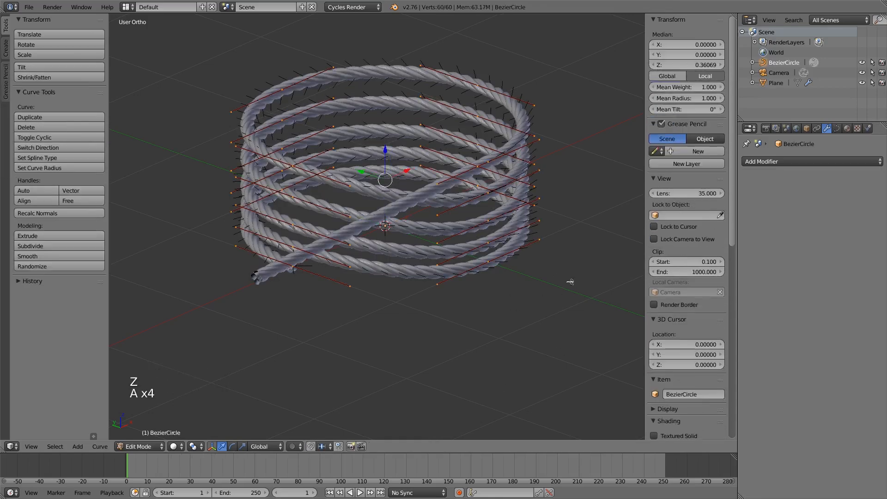
key("s")
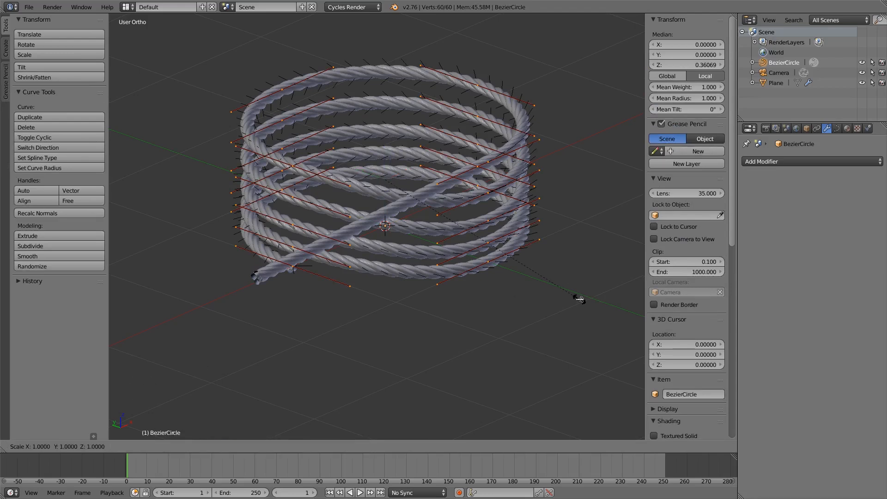
key("shift+z")
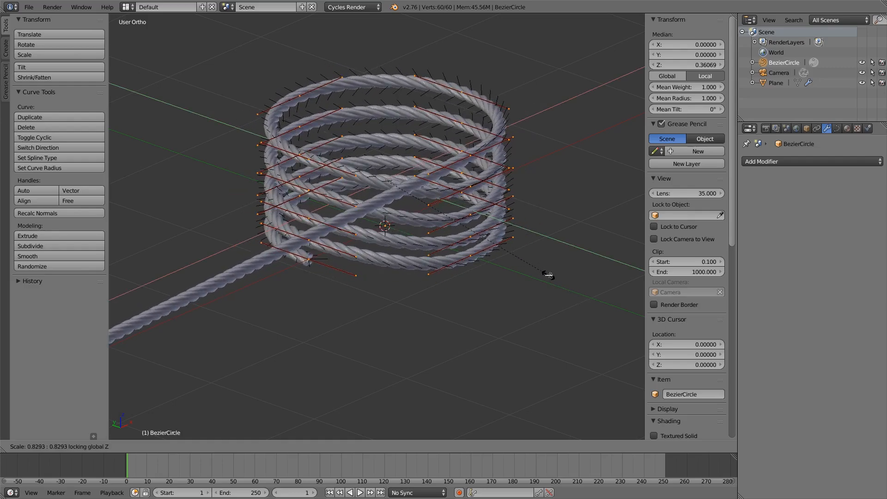
left_click(543, 273)
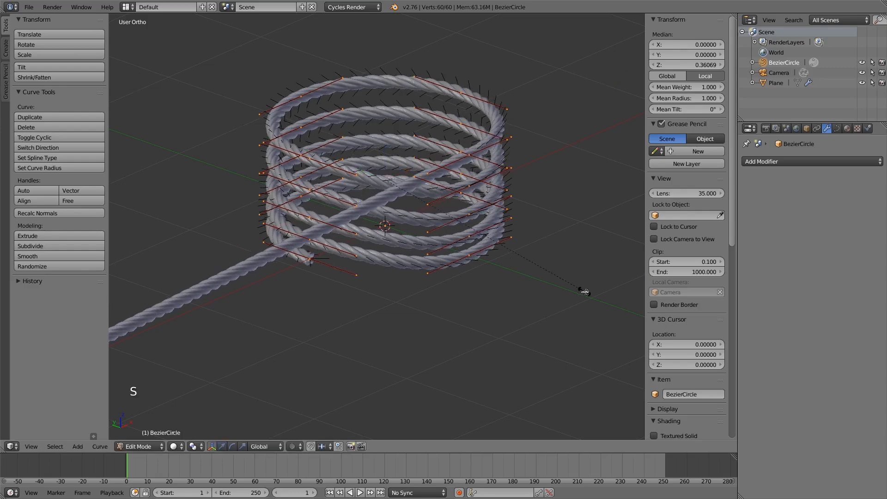
Scale the coil's control points along Z to about 0.32 units high so the loops pack tightly together.
key("s")
key("z")
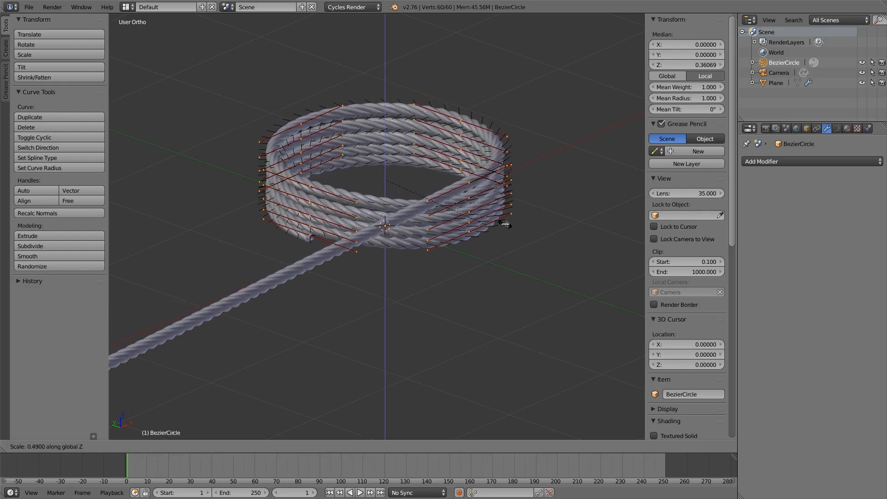
middle_click_drag(523, 256, 541, 252)
scroll(532, 243, "up", 3)
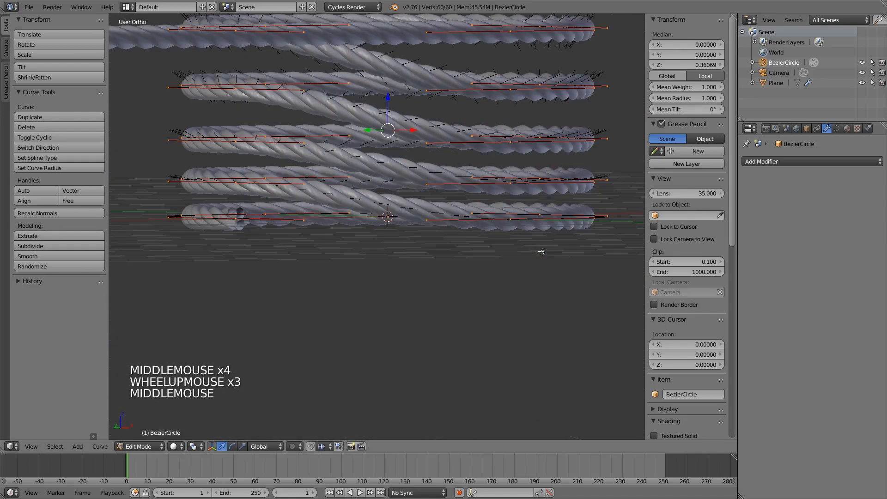
key("s")
key("s")
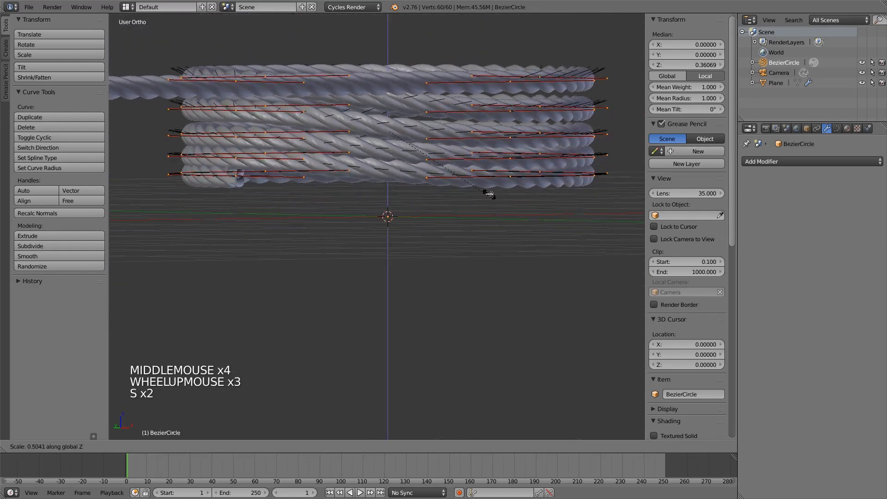
left_click(479, 166)
Lower the whole coil curve along Z so its lowest loop sits just above the ground plane.
middle_click_drag(502, 231, 497, 247)
key("g")
left_click(502, 275)
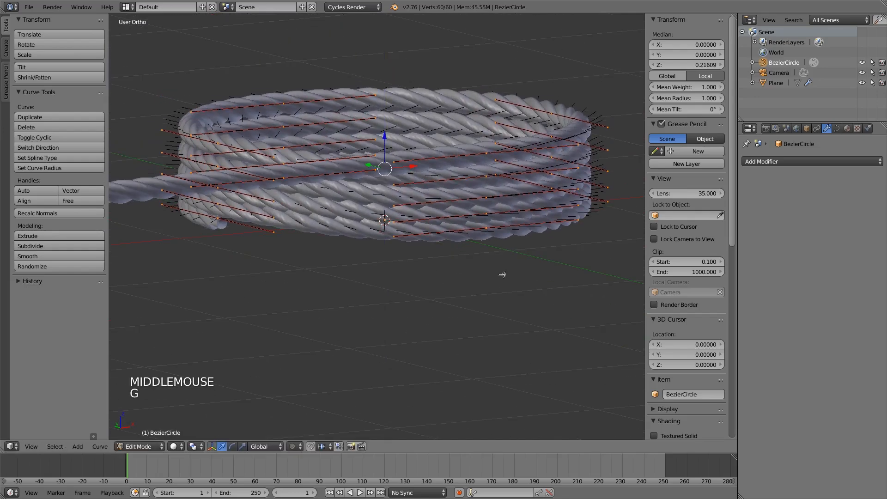
key("KP_4")
key("KP_1")
key("g")
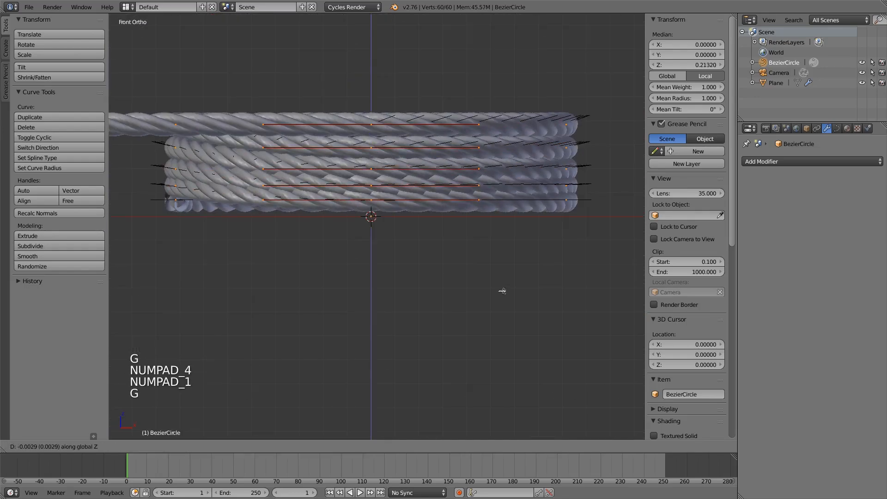
left_click(502, 328)
Examine the compressed coil and its loose rope end from several angles and distances.
mouse_move(502, 328)
middle_mouse_down()
mouse_move(476, 275)
mouse_move(487, 286)
middle_mouse_up()
key("z")
key("z")
mouse_move(487, 285)
middle_mouse_down()
mouse_move(498, 297)
mouse_move(446, 304)
middle_mouse_up()
scroll(498, 299, "down", 8)
middle_click_drag(446, 304, 462, 281)
scroll(404, 305, "up", 1)
scroll(450, 286, "down", 2)
scroll(449, 286, "down", 4)
scroll(450, 286, "up", 12)
Select the open end point of the top loop and extrude it along negative X by about 1.65 units.
right_click(484, 236)
middle_click_drag(484, 236, 455, 294)
scroll(472, 286, "down", 3)
scroll(472, 287, "up", 1)
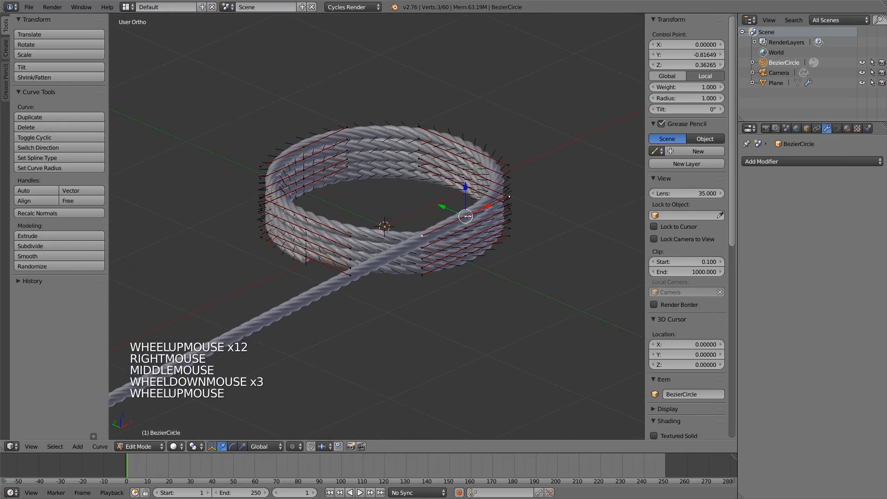
key("g")
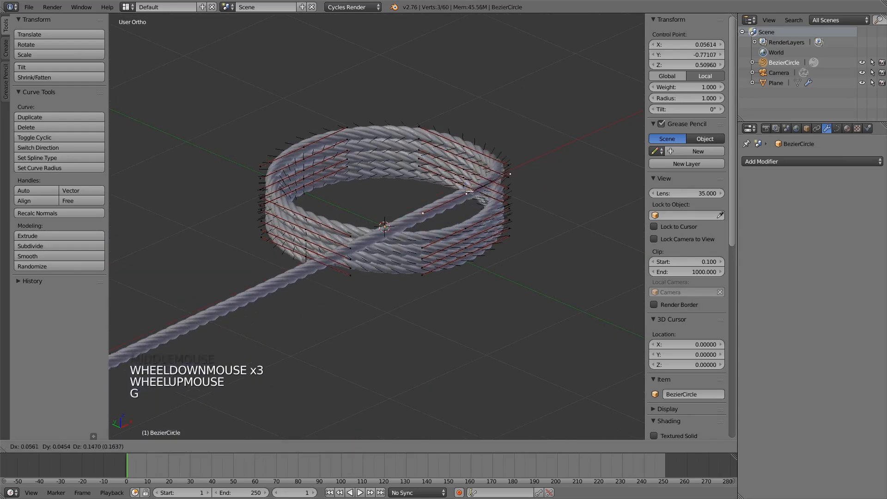
right_click(454, 247)
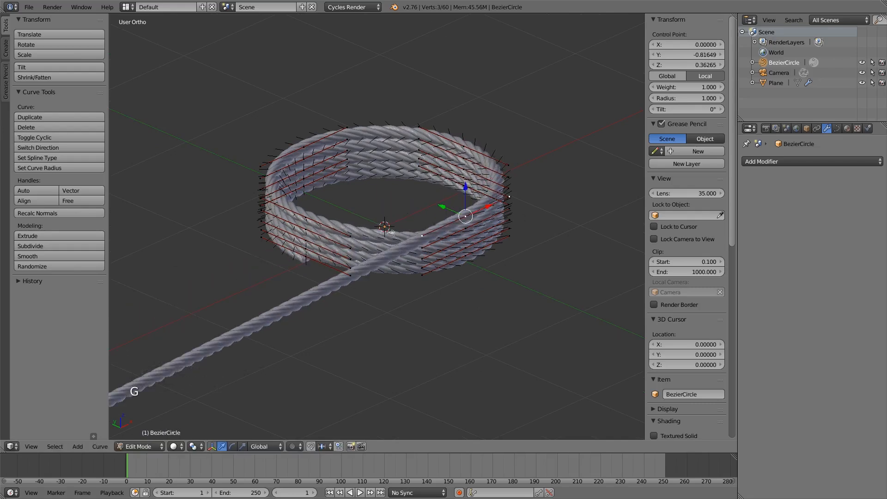
key("e")
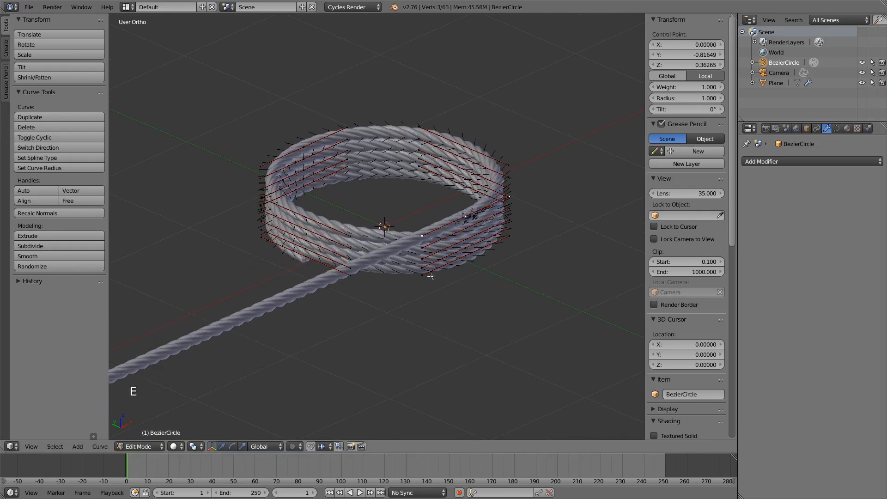
key("x")
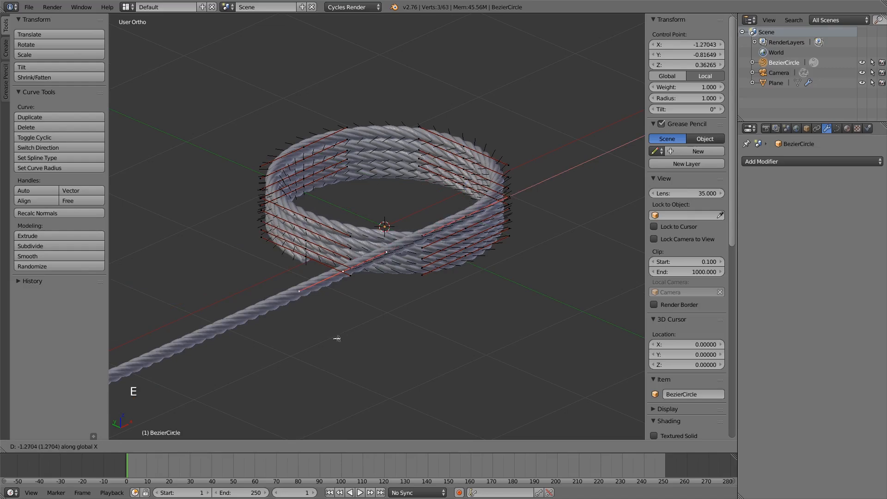
left_click(315, 345)
Lower the extruded tail point along Z to a height of about 0.04.
middle_click_drag(316, 345, 396, 268)
key("g")
key("z")
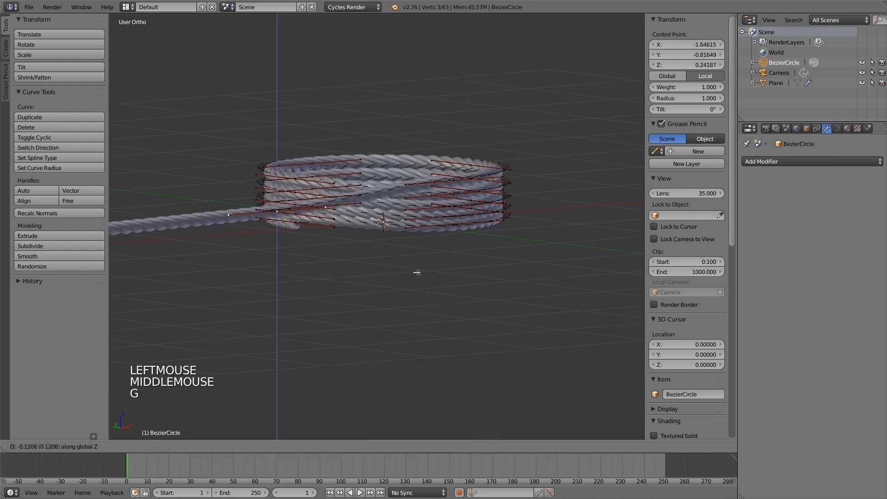
left_click(420, 291)
From the top view, extrude another tail point to about X -3.37, Y 0.74 and rotate its handles about 80 degrees.
key("KP_7")
scroll(416, 292, "down", 5)
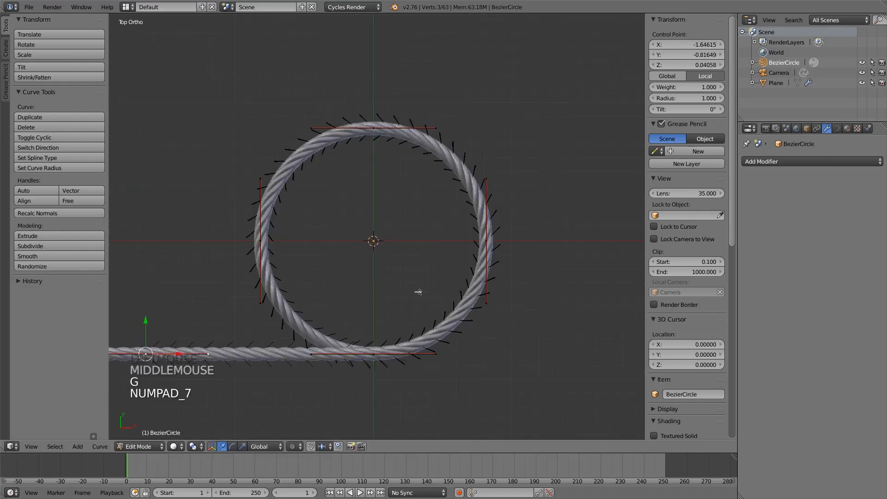
middle_click_drag(366, 304, 466, 289, "shift")
key("r")
right_click(415, 236)
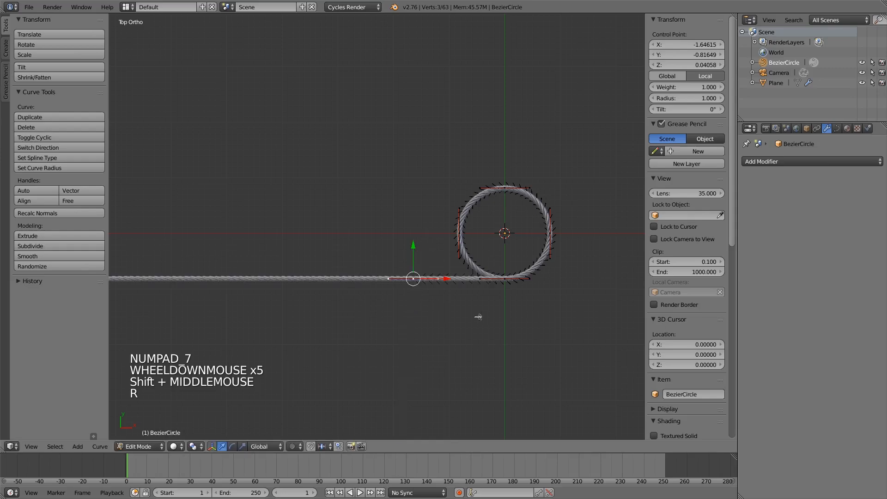
key("e")
left_click(318, 186)
key("r")
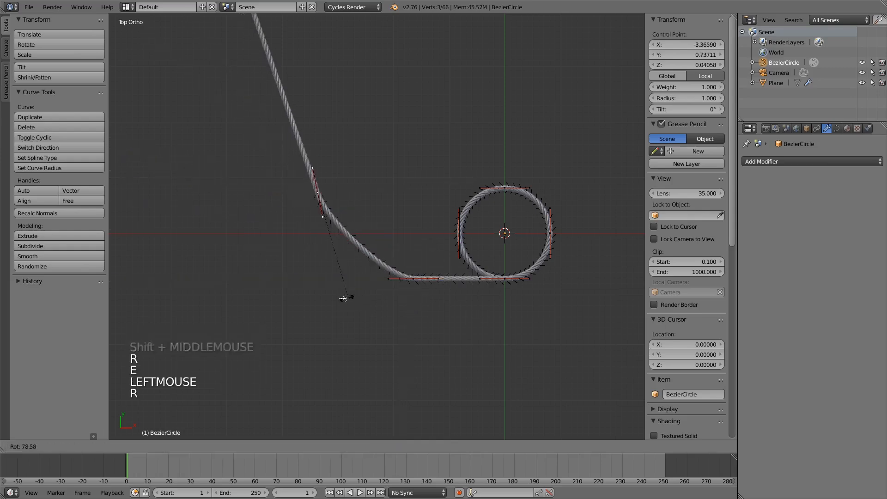
left_click(336, 290)
Select the tail point nearest the coil, scale its handles to smooth the bend, and return to Object Mode.
key("Tab")
middle_click_drag(432, 328, 473, 309)
key("Tab")
right_click(441, 227)
key("s")
key("s")
middle_click_drag(489, 232, 463, 222)
key("Tab")
In Edit Mode, select the open end point of the lowest loop and move it inward horizontally with Z locked.
middle_click_drag(462, 222, 427, 254, "shift")
scroll(425, 237, "up", 5)
middle_click_drag(428, 255, 425, 267, "shift")
middle_click_drag(424, 268, 421, 279, "shift")
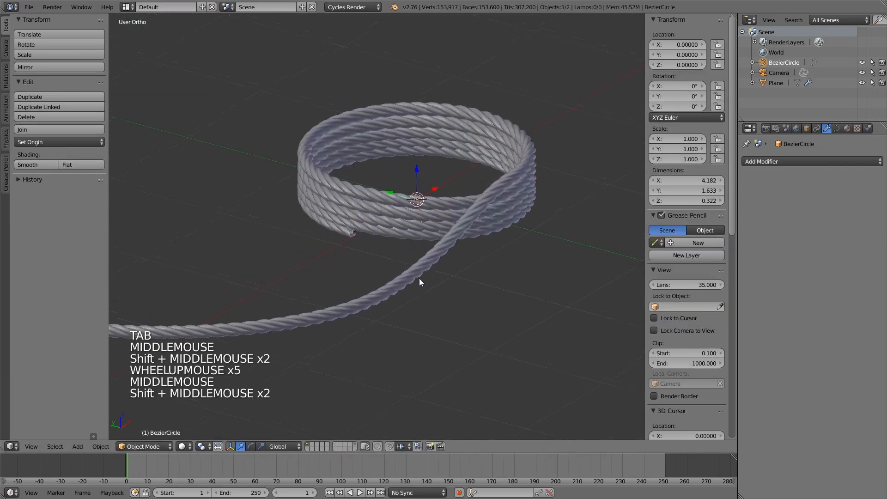
scroll(328, 245, "up", 5)
key("Tab")
right_click(319, 236)
middle_click_drag(319, 236, 422, 257)
key("g")
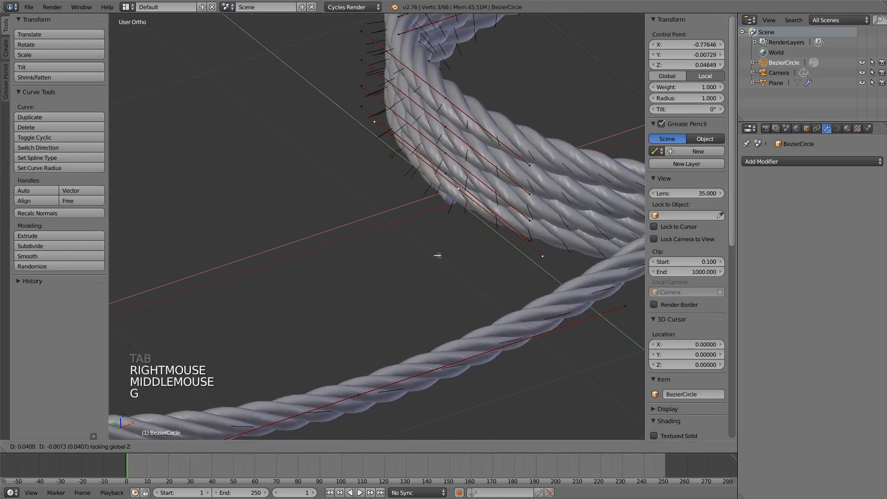
left_click(465, 245)
Move the lowest loop's end point farther inside the coil to about X -0.60, Y 0.04 and rotate it slightly about Z.
middle_click_drag(465, 246, 430, 257)
scroll(481, 245, "down", 4)
middle_click_drag(430, 256, 398, 259, "shift")
mouse_move(397, 259)
middle_mouse_down()
mouse_move(375, 265)
mouse_move(393, 259)
middle_mouse_up()
key("g")
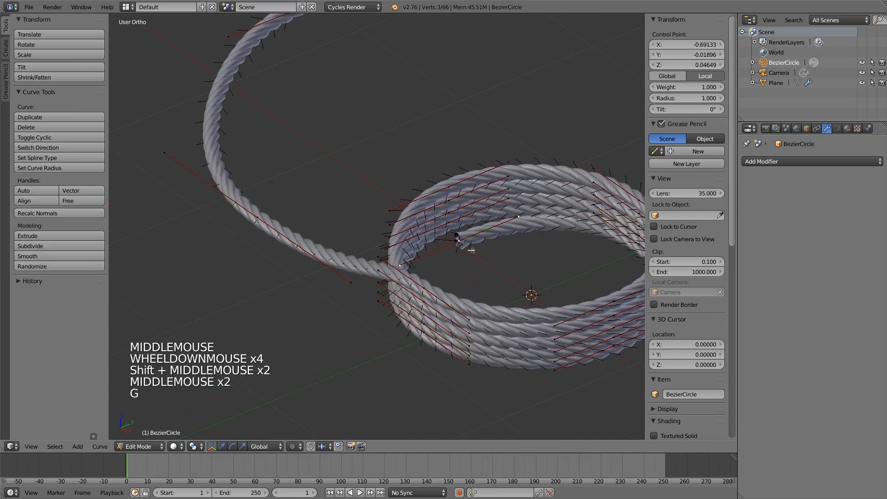
left_click(476, 244)
key("r")
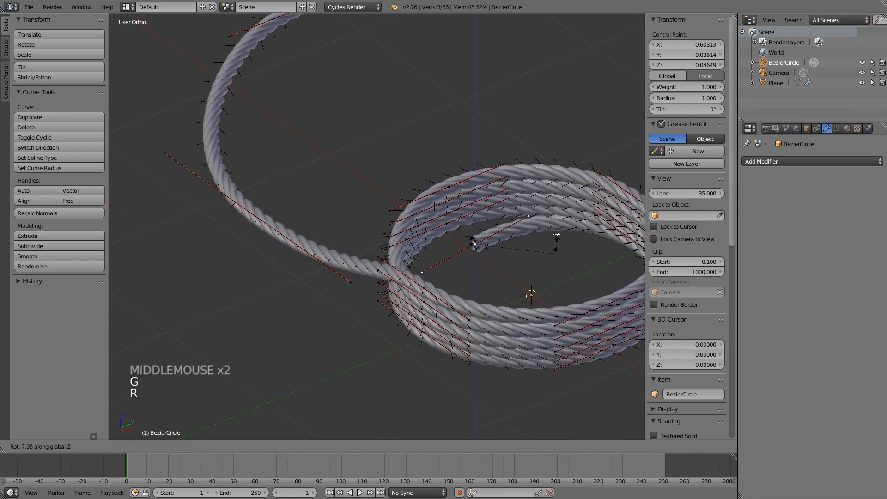
left_click(553, 257)
Select four stacked curve handles on the coil's side and lower them along Z to a median height of about 0.15.
middle_click_drag(553, 256, 433, 294)
scroll(473, 290, "up", 2)
scroll(426, 240, "up", 3)
right_click(418, 227)
right_click(418, 234, "shift")
right_click(418, 269, "shift")
right_click(418, 296, "shift")
scroll(430, 287, "down", 2)
middle_click_drag(460, 280, 446, 269)
key("g")
key("z")
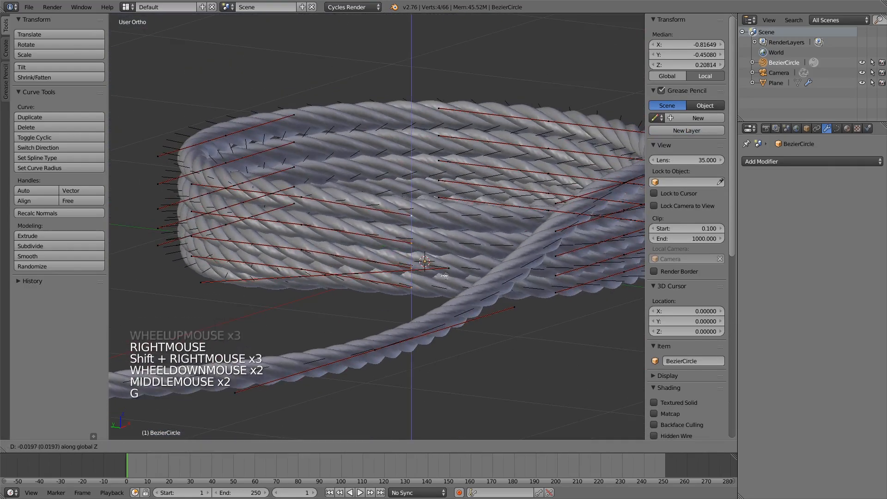
left_click(442, 294)
Fine-tune the four selected handles along Z to a median height of about 0.14, checking them in front view.
middle_click_drag(439, 301, 445, 298)
middle_click_drag(445, 298, 455, 293)
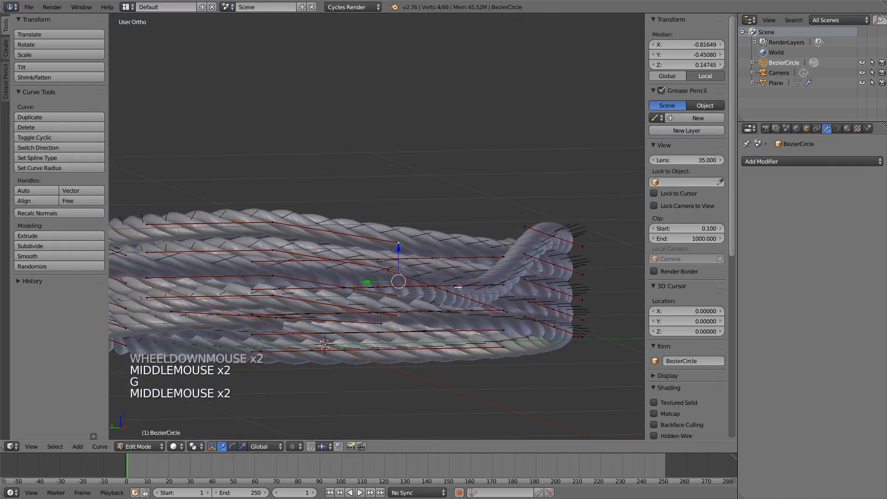
key("g")
key("z")
left_click(455, 305)
key("KP_1")
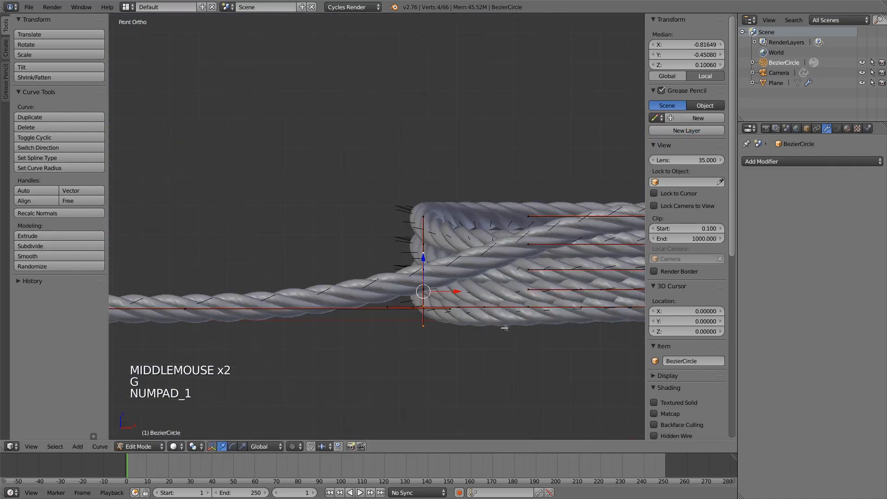
key("g")
key("z")
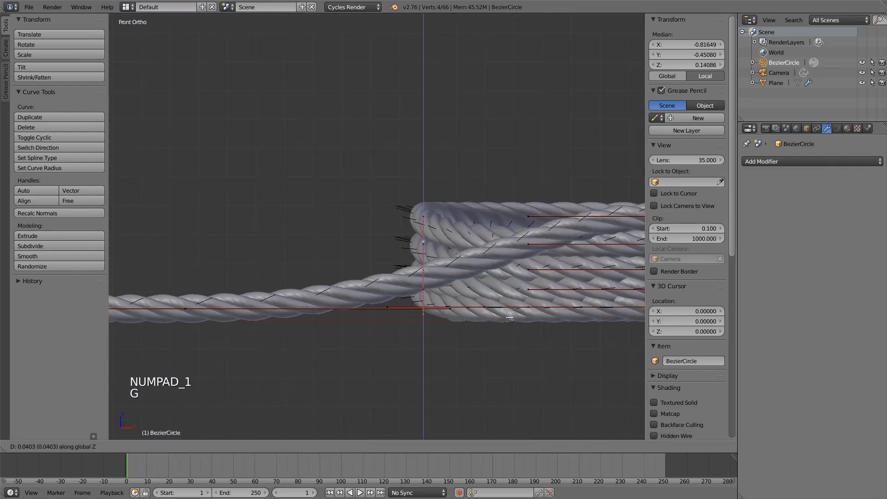
left_click(510, 317)
Return to Object Mode and examine the coiled rope up close in solid shading.
key("z")
mouse_move(510, 317)
middle_mouse_down()
mouse_move(479, 337)
mouse_move(537, 310)
mouse_move(484, 321)
mouse_move(507, 319)
mouse_move(459, 340)
middle_mouse_up()
key("Tab")
key("z")
scroll(478, 334, "down", 2)
scroll(459, 340, "up", 3)
scroll(459, 340, "down", 1)
scroll(459, 340, "down", 1, "shift")
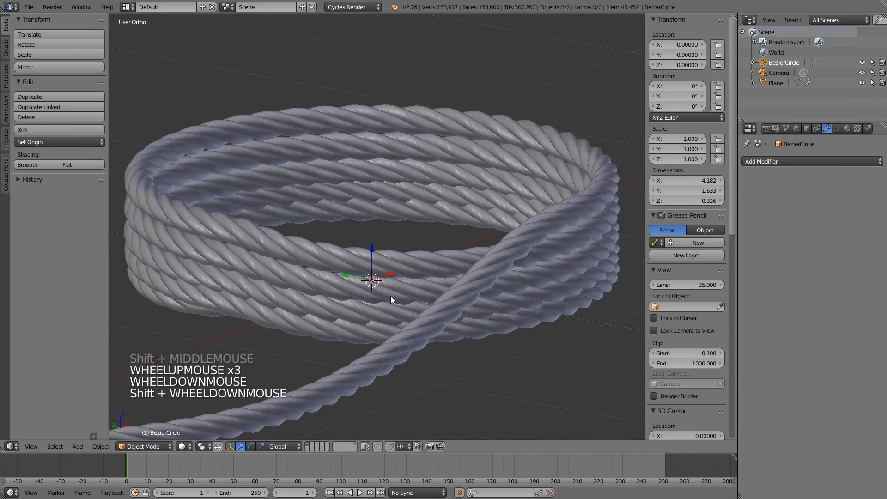
Select all of the curve's control points in Edit Mode and randomize them by an amount of 0.031.
key("Tab")
scroll(487, 319, "down", 1)
scroll(487, 319, "down", 2)
key("a")
key("a")
key("a")
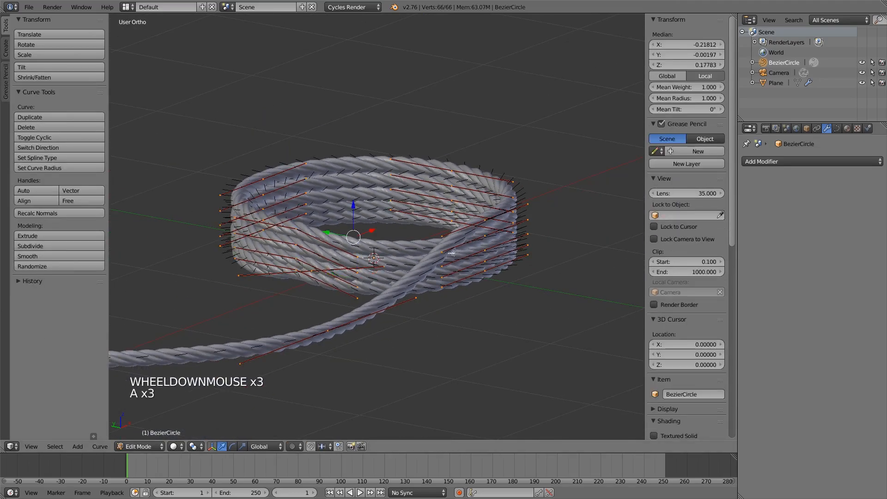
left_click(36, 267)
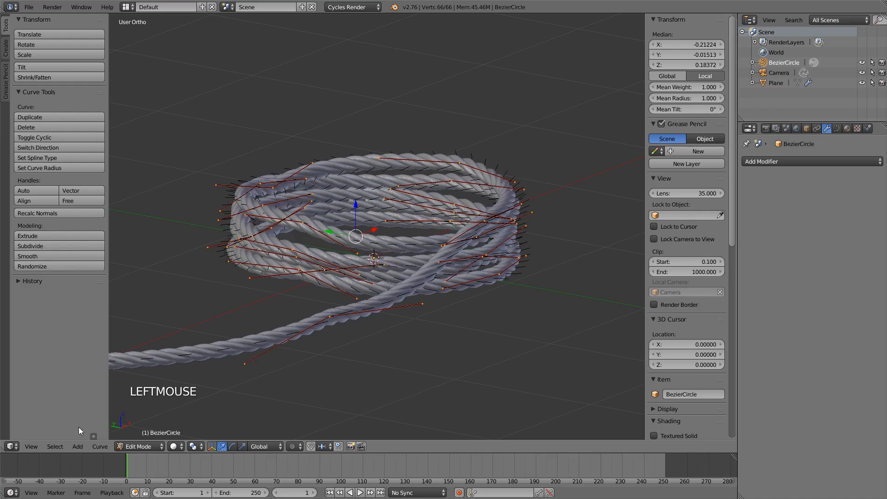
left_click_drag(92, 438, 92, 331)
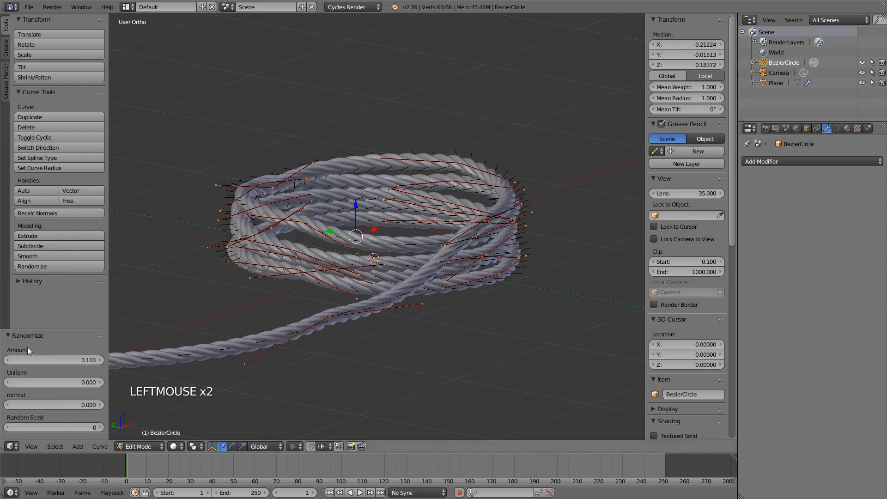
mouse_move(70, 363)
left_mouse_down("shift")
mouse_move(48, 363)
mouse_move(57, 362)
left_mouse_up("shift")
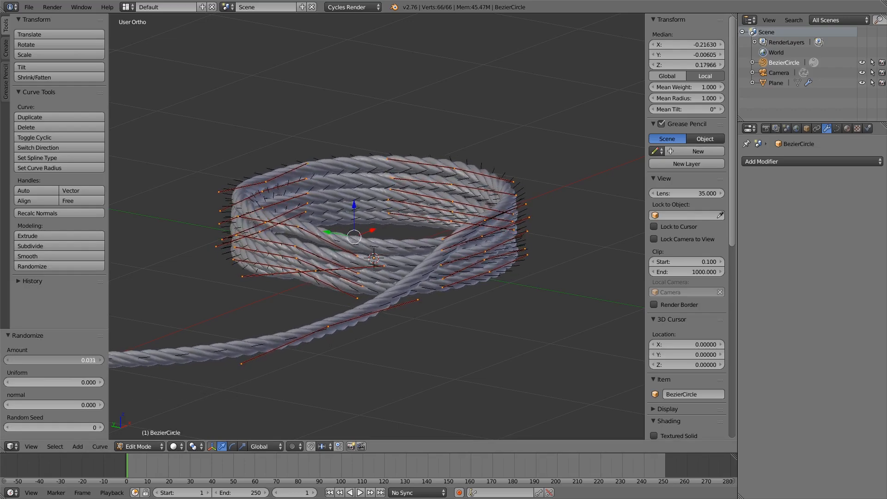
Flatten the selected coil curve by scaling it along Z to about 0.896.
middle_click(405, 306)
middle_click_drag(405, 305, 407, 296)
scroll(407, 296, "up", 2)
key("s")
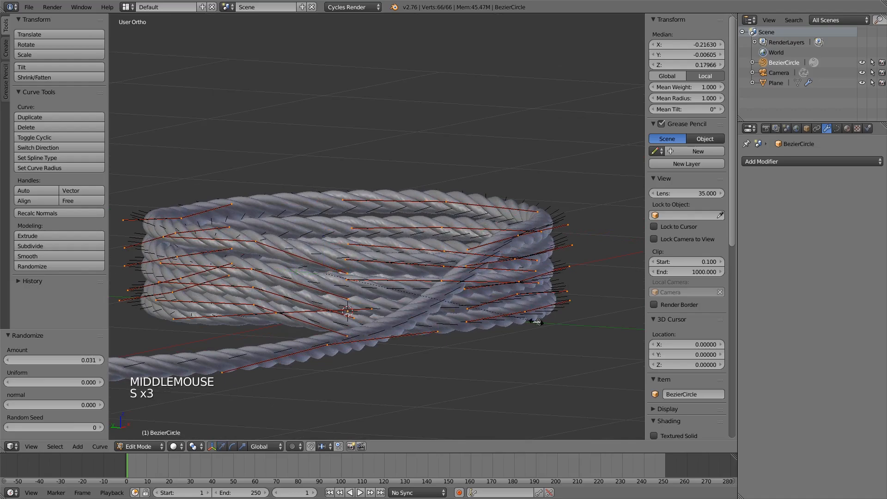
key("z")
left_click(514, 323)
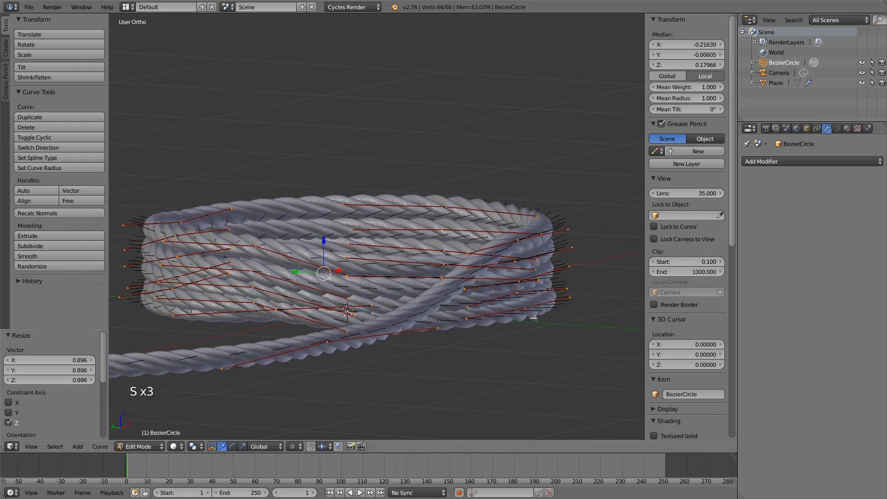
Shift the whole curve vertically along Z in front view to line the coil up with the ground line.
middle_click_drag(514, 323, 523, 321)
key("KP_1")
key("g")
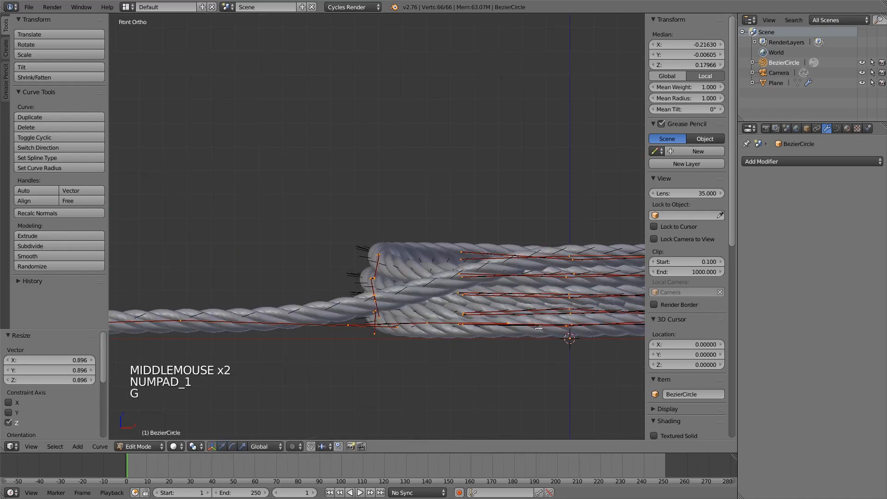
left_click(540, 340)
key("z")
Select a single curve point on the coil, reposition it in the XY plane, and lower it about 0.025 along Z.
scroll(540, 341, "down", 3)
middle_click_drag(539, 340, 445, 300)
key("z")
scroll(539, 339, "up", 8)
scroll(539, 338, "down", 5)
right_click(351, 309)
right_click(337, 282)
key("g")
key("shift+z")
left_click(392, 302)
key("g")
key("z")
left_click(396, 289)
Select the coil's side control point at about Z 0.12 and adjust its position in the XY plane.
middle_click_drag(445, 300, 371, 323, "shift")
middle_click_drag(564, 309, 518, 317, "shift")
right_click(520, 305)
right_click(485, 324)
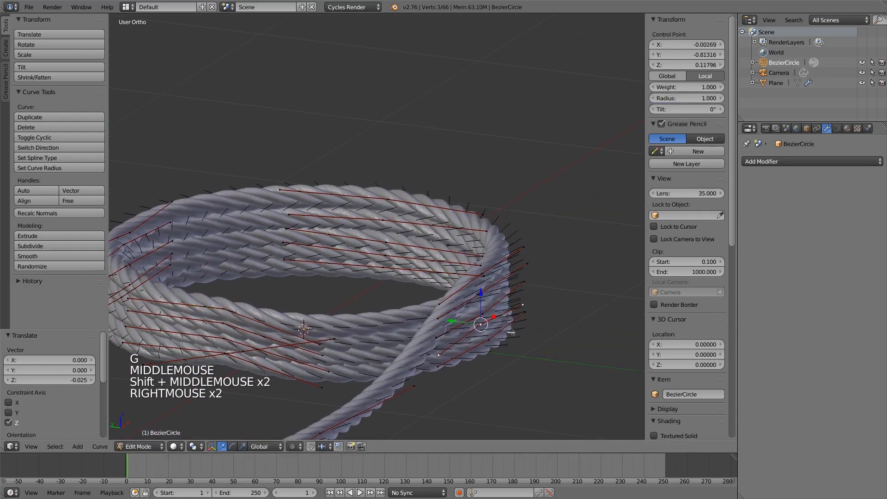
key("g")
key("z")
key("shift+z")
left_click(524, 341)
key("g")
key("shift+z")
left_click(524, 348)
Nudge the next control points up the same side stack in the XY plane, including the one at about Z 0.25.
right_click(490, 314)
key("g")
key("shift+z")
left_click(491, 316)
right_click(483, 308)
key("g")
key("shift+z")
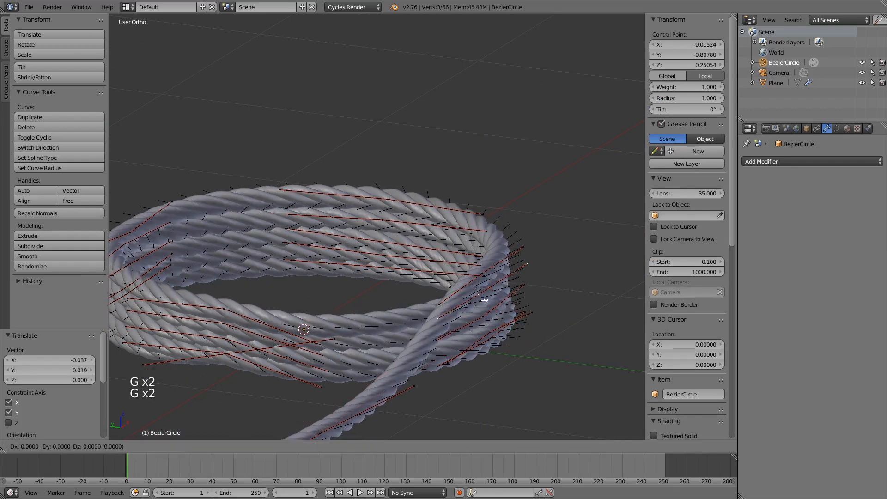
left_click(525, 366)
middle_click_drag(524, 366, 467, 311)
key("Tab")
key("Tab")
Select the handle near X -0.46, Y -0.83 beside the crossing strand and adjust its height along Z.
right_click(452, 309)
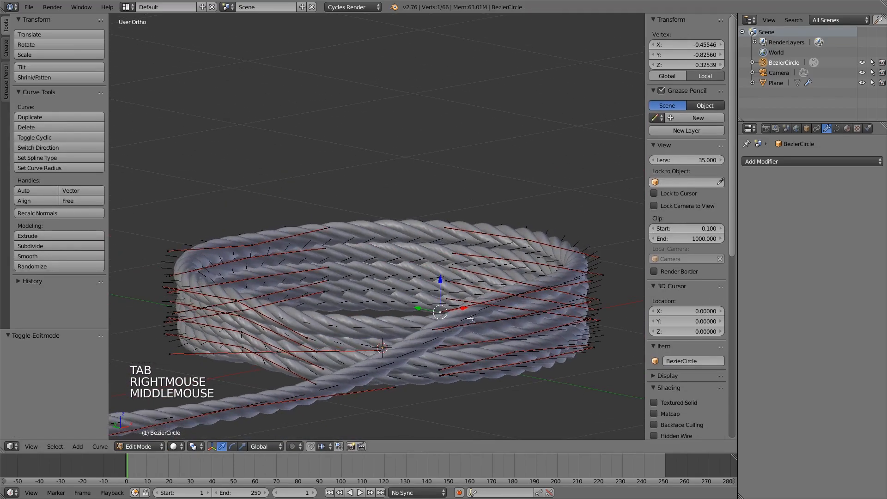
key("g")
key("z")
left_click(481, 324)
Return to Object Mode and examine the coil and its loose tail from closer and farther away.
key("Tab")
mouse_move(495, 356)
middle_mouse_down()
mouse_move(469, 328)
mouse_move(586, 359)
mouse_move(520, 375)
mouse_move(456, 347)
mouse_move(482, 366)
middle_mouse_up()
scroll(509, 373, "down", 5)
scroll(481, 366, "up", 3)
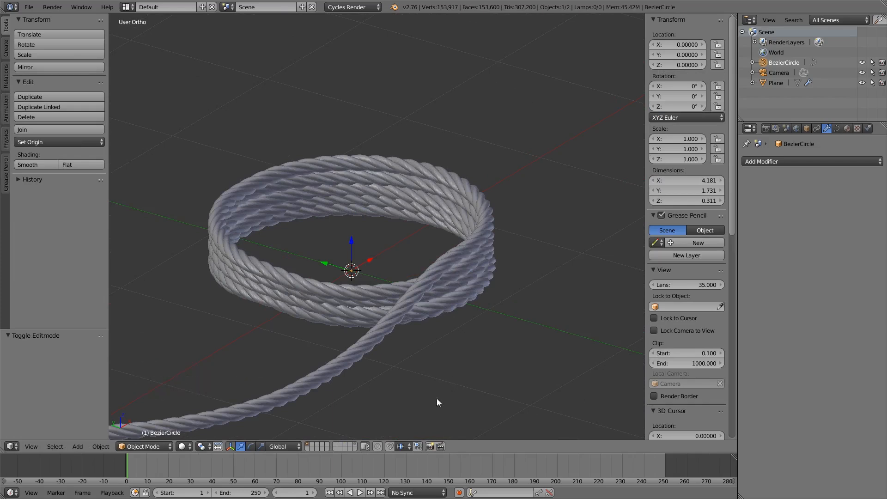
scroll(384, 387, "down", 4)
scroll(383, 387, "up", 3)
scroll(383, 387, "down", 3)
middle_click_drag(463, 245, 459, 245)
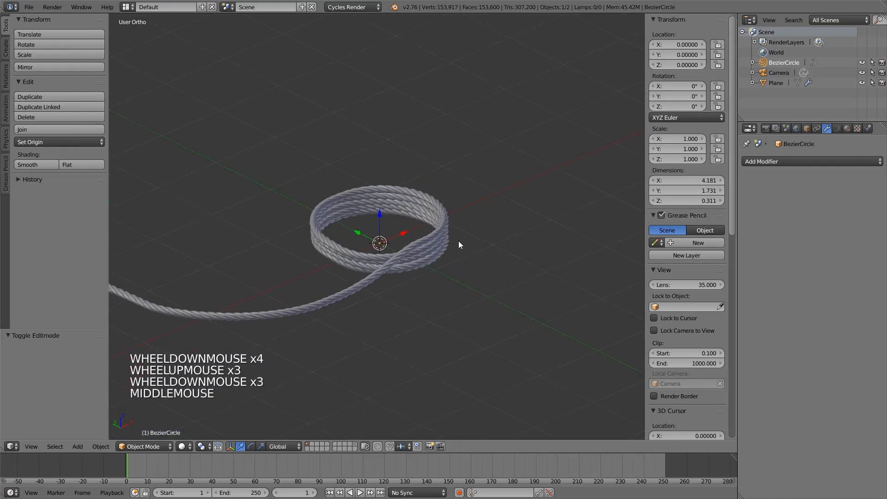
key("shift+a")
mouse_move(422, 140)
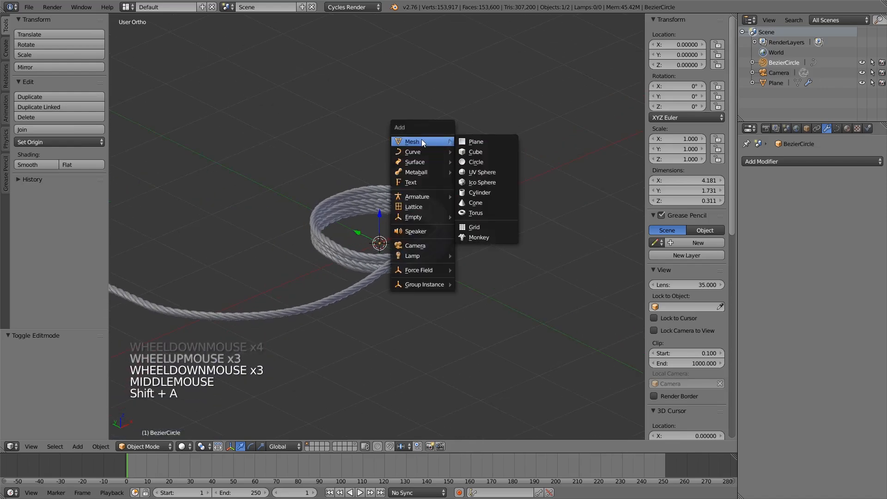
left_click(483, 152)
key("x")
left_click(447, 191)
Add a ground plane and enlarge it in Edit Mode to about 12.5 units on each side.
key("shift+a")
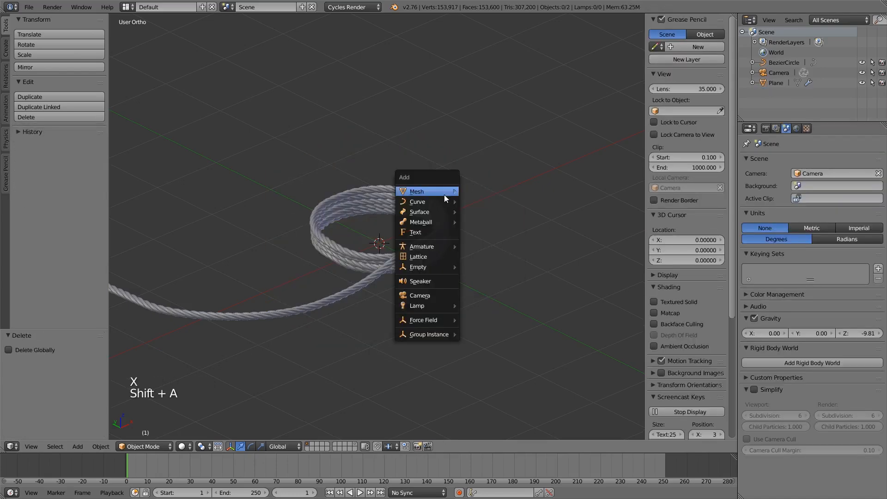
mouse_move(444, 195)
left_click(490, 189)
scroll(491, 185, "down", 3)
key("Tab")
key("s")
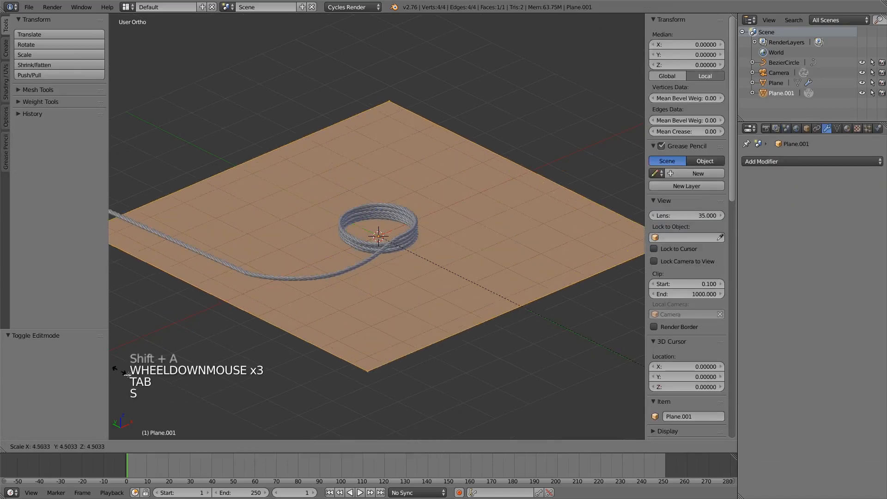
left_click(221, 423)
key("Tab")
scroll(351, 345, "up", 4)
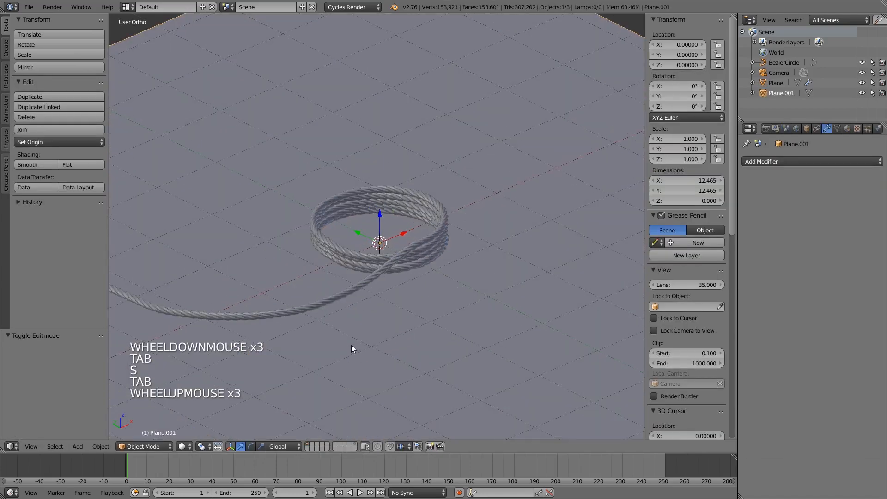
Show the layer holding the camera as well, frame the coil closely, and align the camera to this view.
left_click(356, 444, "shift")
scroll(460, 327, "down", 9)
scroll(461, 326, "up", 2)
scroll(438, 261, "up", 1)
middle_click_drag(437, 261, 470, 242)
scroll(470, 243, "up", 5)
scroll(477, 268, "up", 5)
middle_click_drag(483, 289, 502, 292, "shift")
scroll(500, 300, "up", 3)
scroll(499, 303, "down", 1)
scroll(499, 304, "down", 1)
scroll(499, 304, "up", 1)
scroll(499, 303, "down", 1)
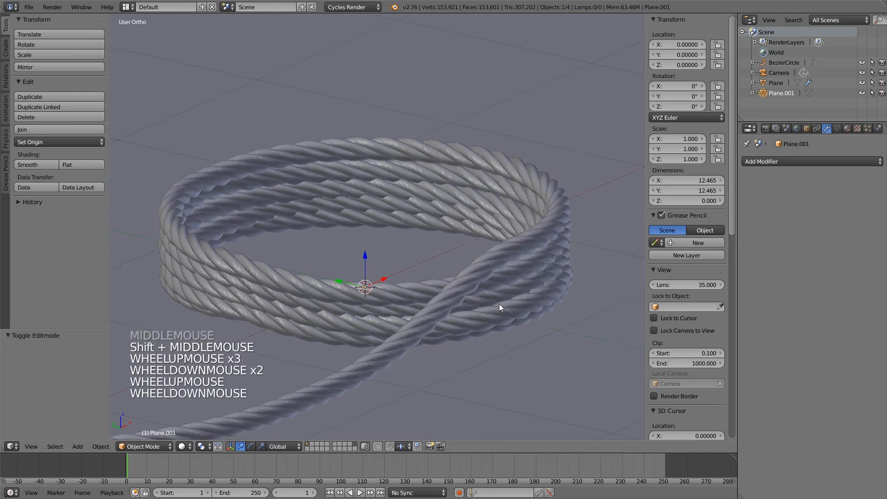
key("ctrl+alt+KP_0")
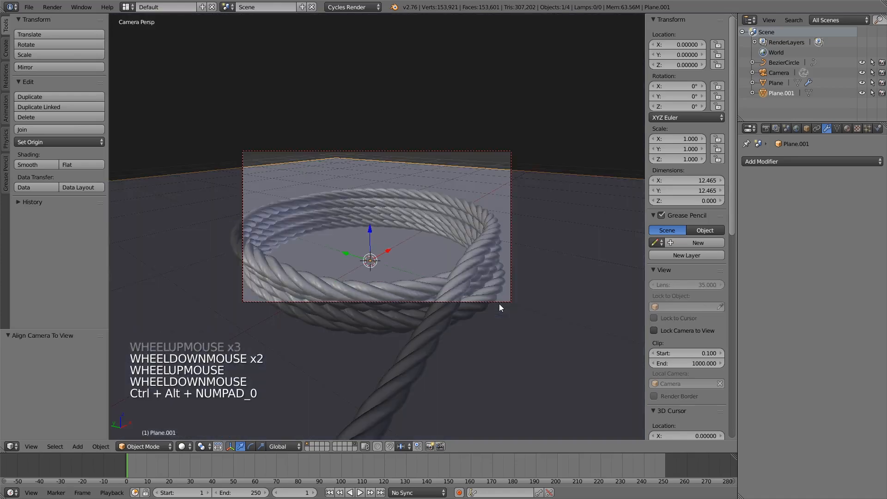
Select the camera and tilt it with a trackball rotation to about X 68.2°, Z -53.7°.
right_click(510, 220)
scroll(529, 248, "up", 1)
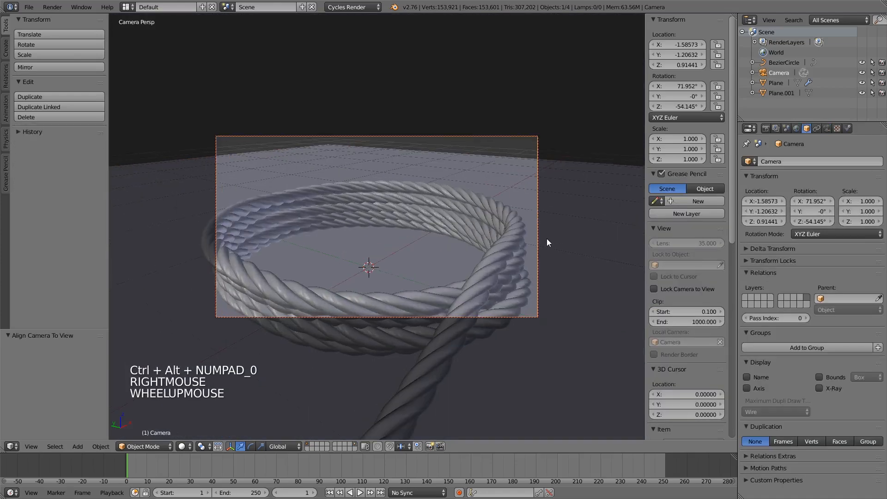
middle_click_drag(548, 239, 589, 214, "shift")
scroll(560, 226, "up", 2)
scroll(560, 226, "down", 2)
scroll(590, 222, "up", 1)
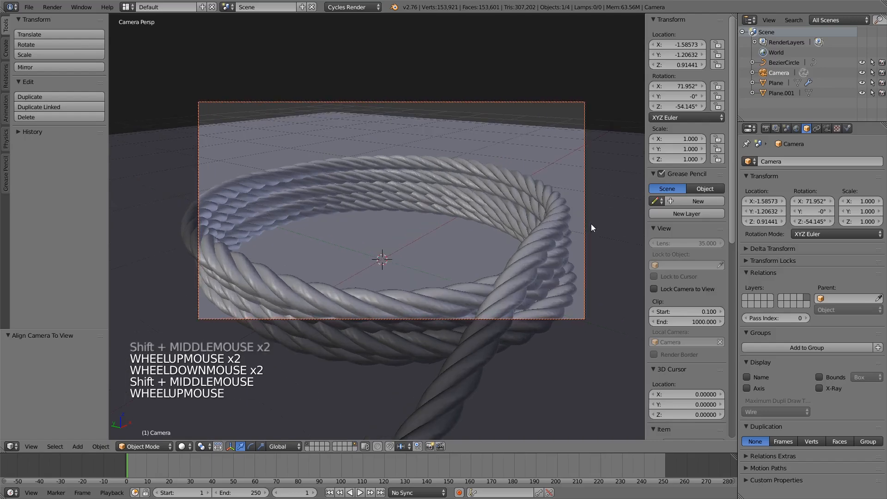
key("r")
key("r")
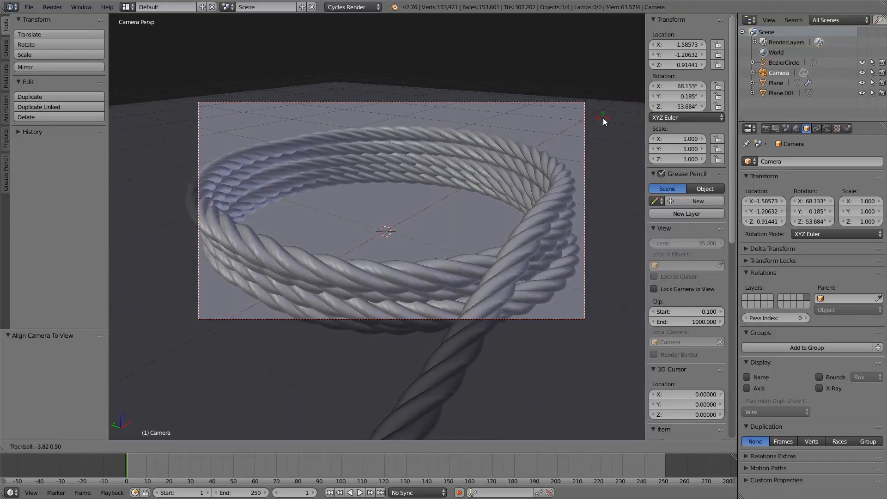
left_click(578, 166)
Lower the camera 0.12 along Z to a height of about 0.79.
key("g")
key("z")
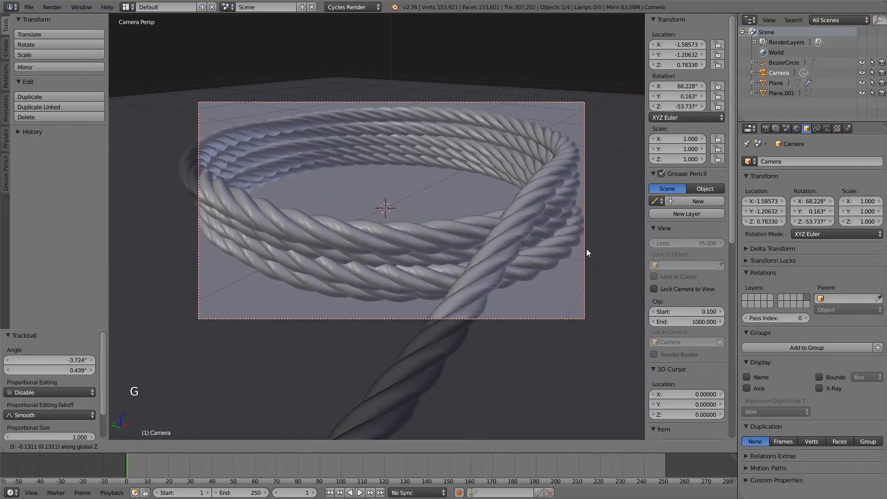
left_click(586, 245)
key("g")
key("x")
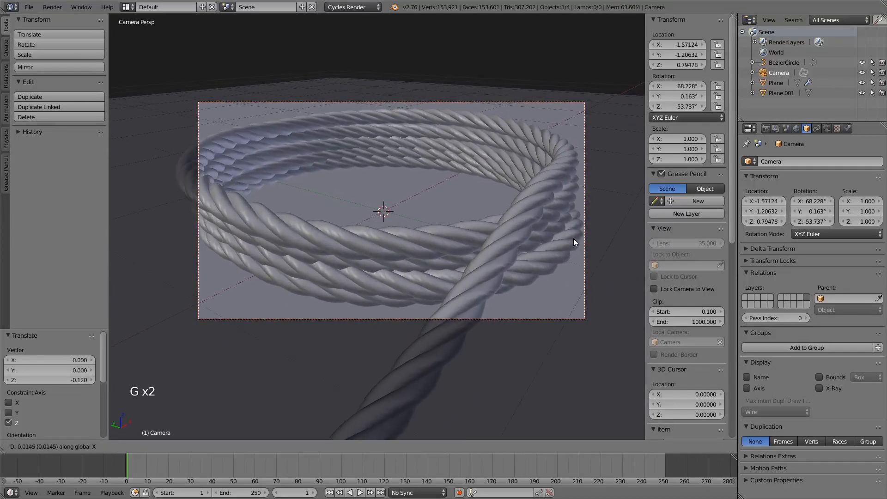
right_click(575, 237)
Move the camera 0.036 along Y to about Y -1.17 to center the coil in the frame.
key("g")
key("y")
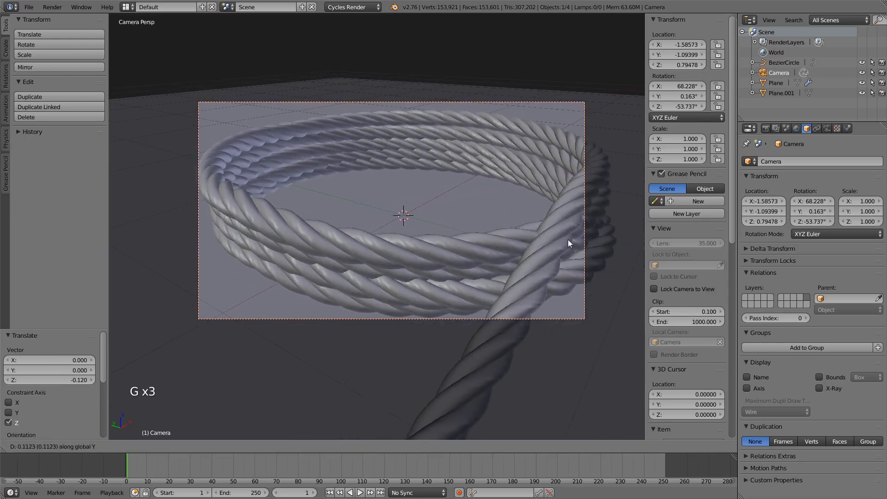
left_click(573, 243)
scroll(548, 293, "up", 1)
scroll(547, 293, "down", 1)
middle_click_drag(547, 293, 549, 291, "shift")
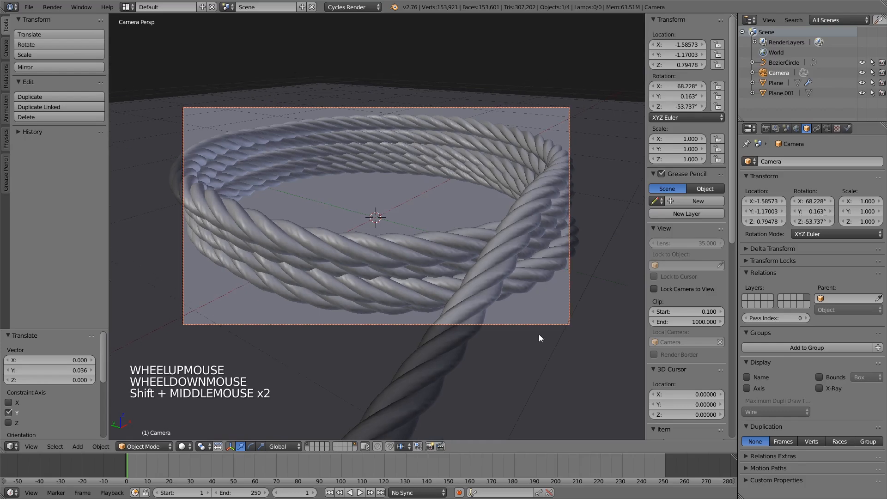
Leave the camera view and add an Area lamp at the scene's center.
scroll(536, 315, "down", 2)
scroll(499, 321, "down", 6)
middle_click_drag(534, 296, 512, 303)
scroll(515, 287, "down", 3)
scroll(417, 254, "up", 2)
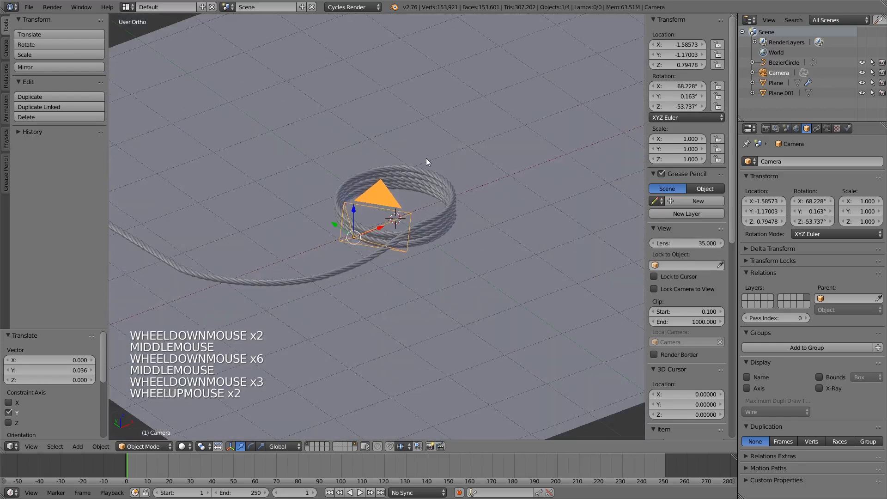
key("shift+a")
mouse_move(421, 274)
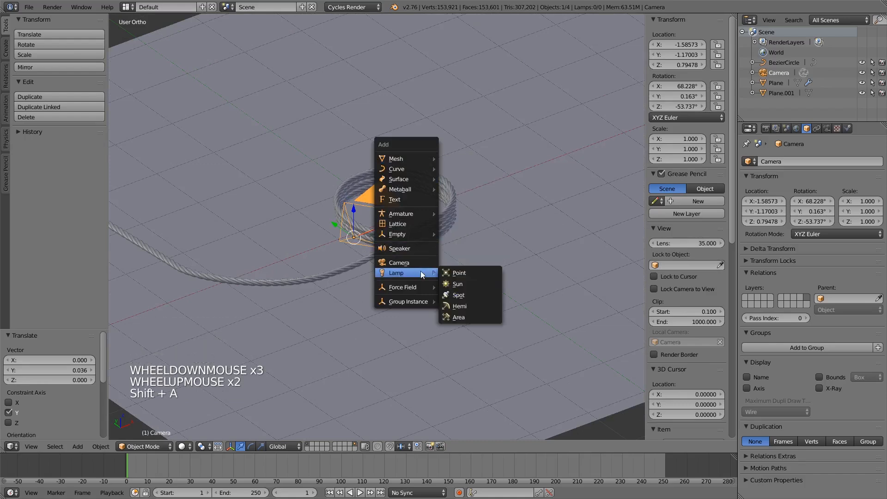
left_click(476, 316)
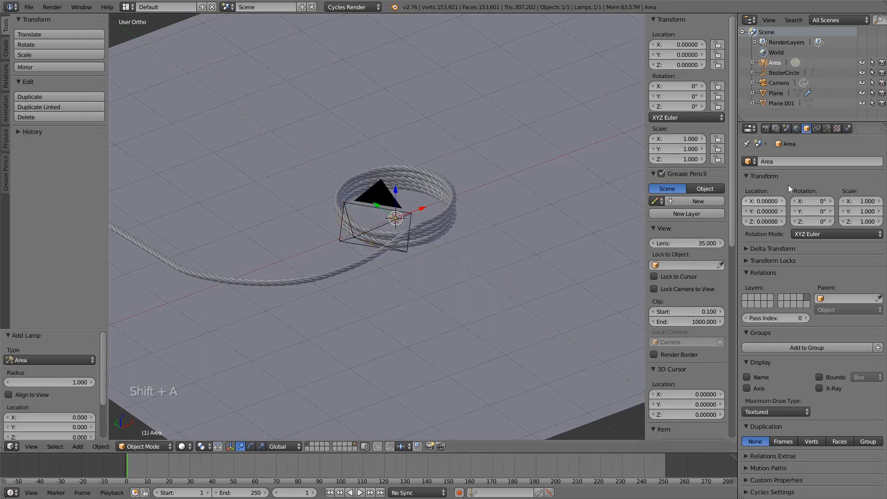
Set the area lamp's size to about 1.456 and give its emission a pale warm color.
left_click(827, 128)
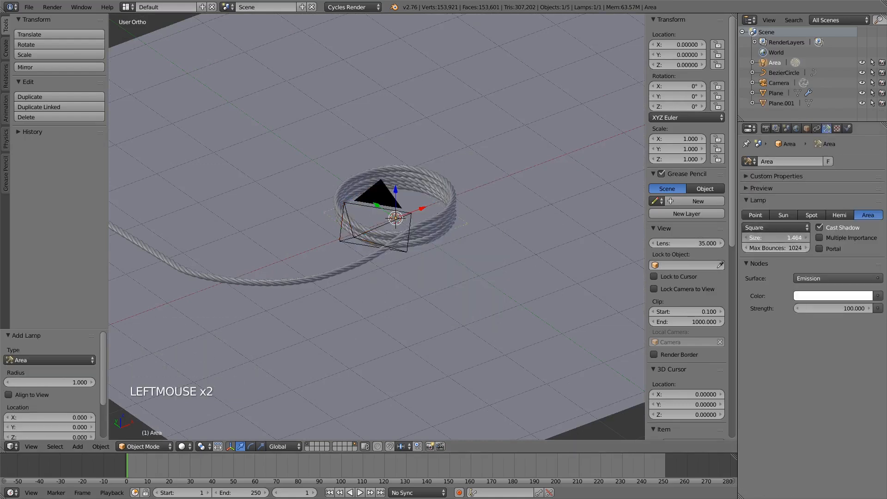
left_click(835, 298)
left_click_drag(821, 197, 818, 190)
Raise the lamp above the tail side in front view to about X -2.76, Z 2.74, rotated -45.83° toward the coil.
scroll(315, 221, "down", 3)
scroll(315, 221, "up", 1)
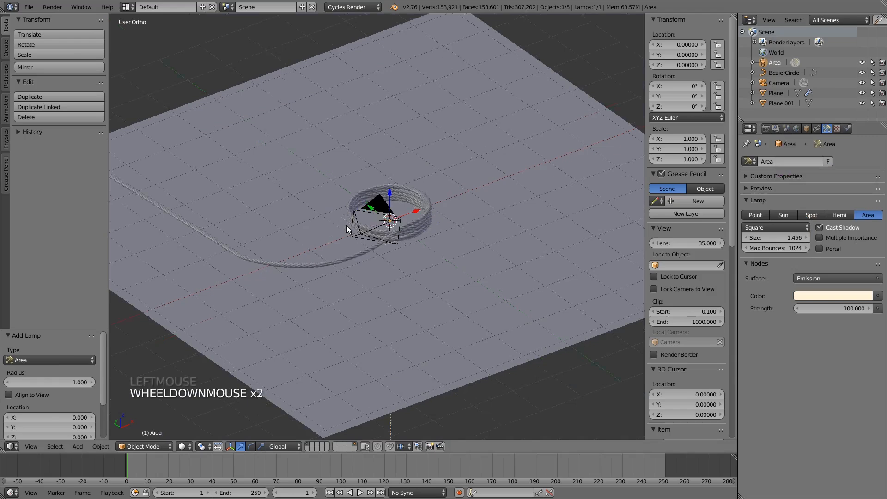
key("KP_1")
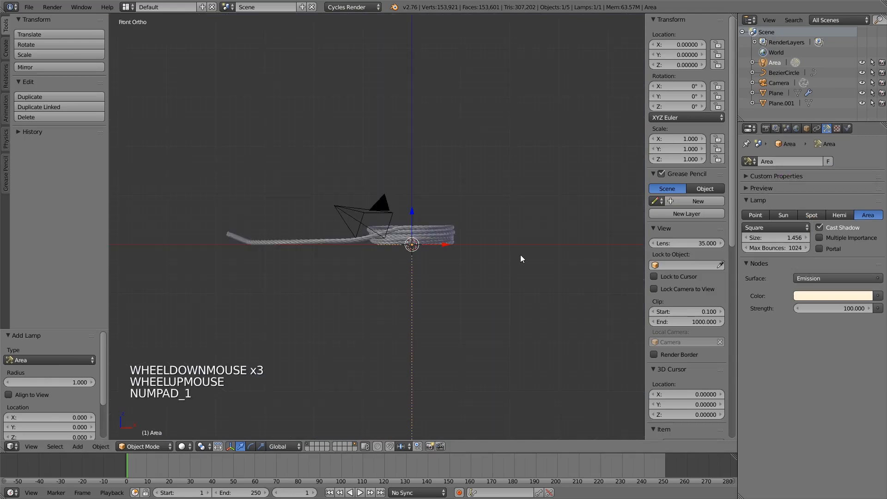
key("g")
left_click(445, 187)
key("r")
left_click(524, 217)
key("g")
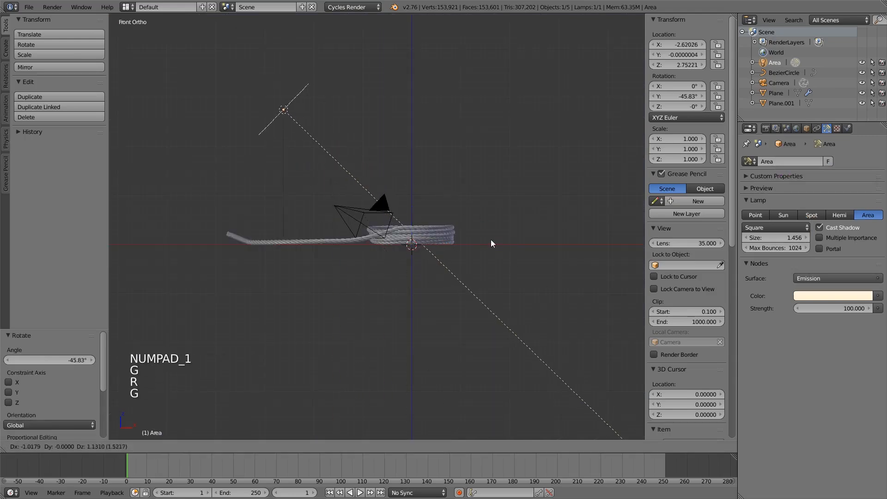
left_click(485, 240)
Rotate the lamp in top view to about 9.1° around Z and move it to about X -2.37, Y -0.19.
key("KP_7")
key("r")
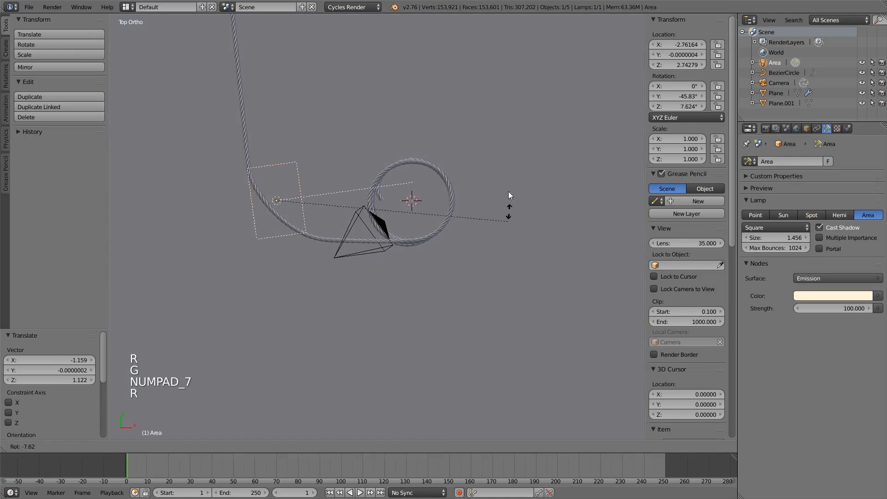
left_click(433, 207)
key("g")
left_click(414, 295)
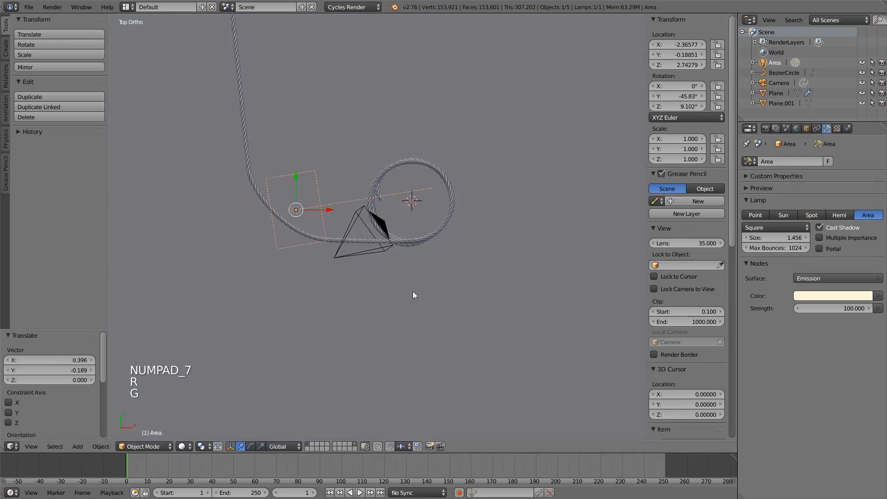
Duplicate the area lamp to about X 2.14, Y -1.72 in top view and rotate the copy to about 140.8° around Z.
key("shift+d")
left_click(632, 365)
key("r")
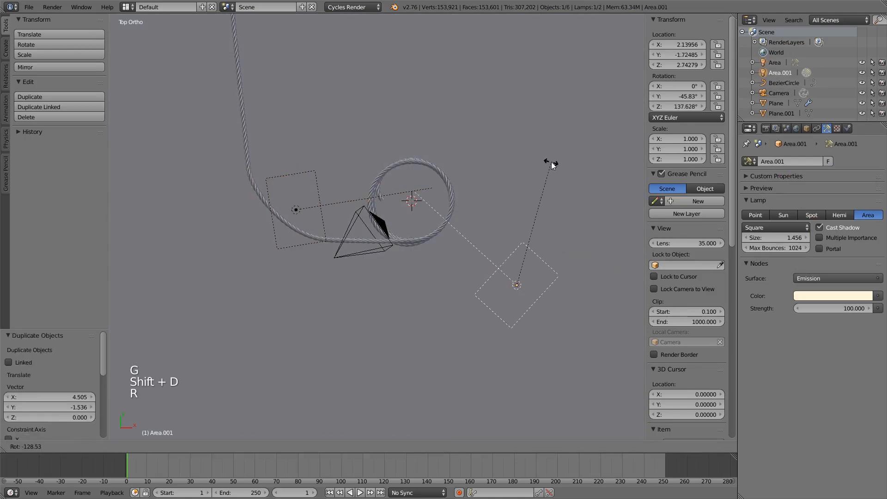
left_click(546, 162)
middle_click_drag(545, 163, 500, 255)
key("r")
key("x")
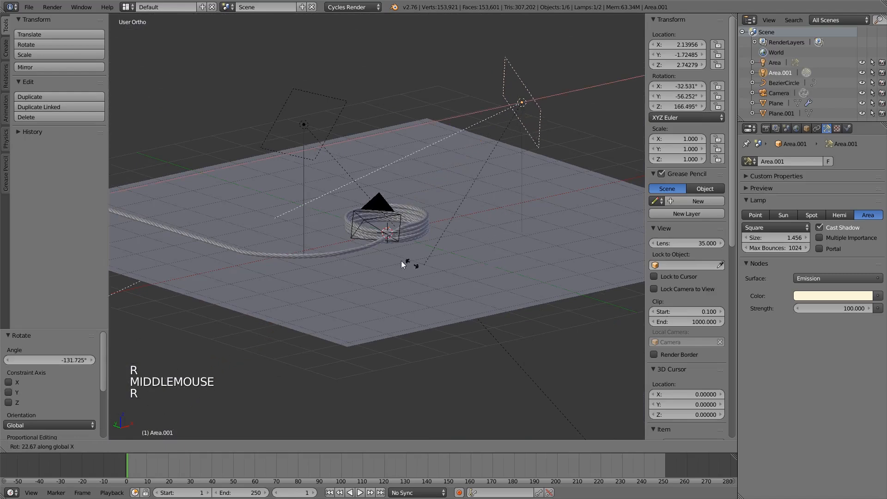
right_click(387, 224)
Tilt the duplicated lamp around its local Y axis to about -93.6° and lower it to about Z 0.42.
middle_click_drag(512, 215, 530, 199)
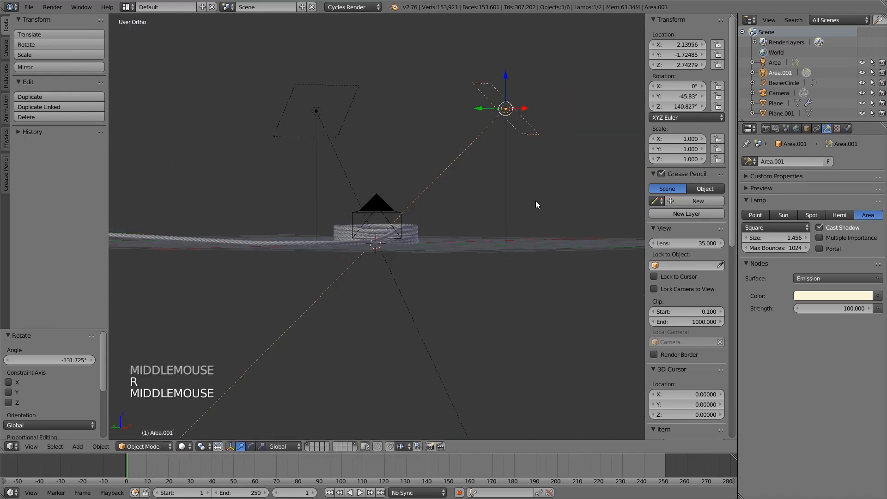
key("r")
middle_click(531, 202)
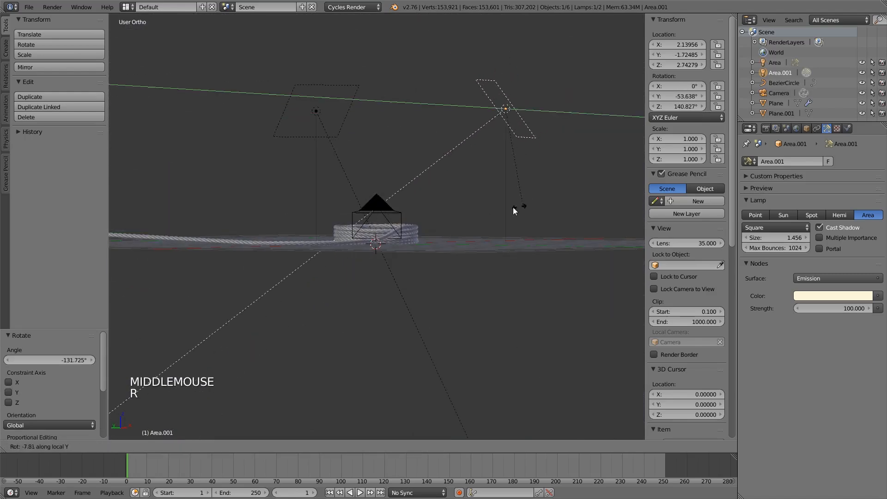
left_click(451, 204)
middle_click_drag(451, 204, 544, 220)
key("g")
key("z")
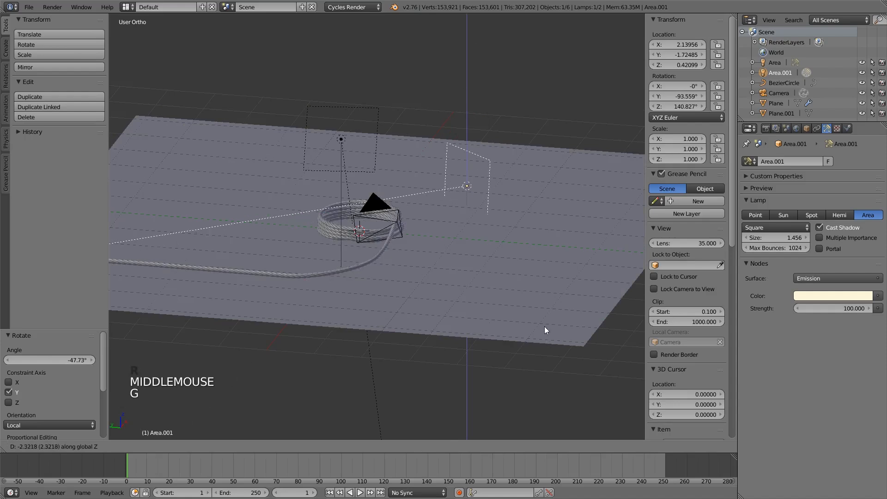
left_click(544, 326)
middle_click_drag(530, 309, 509, 287)
key("r")
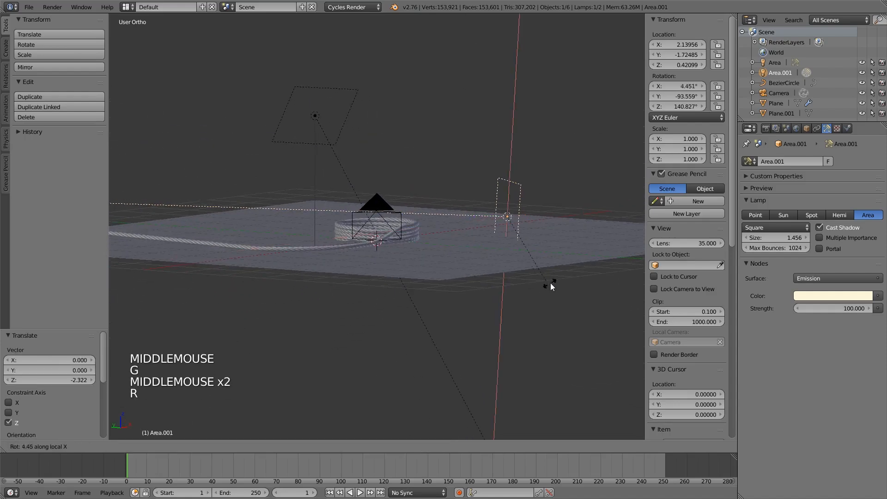
right_click(548, 289)
Adjust the duplicated lamp's Y rotation to about -85.6° and raise it to about Z 0.71.
key("r")
key("y")
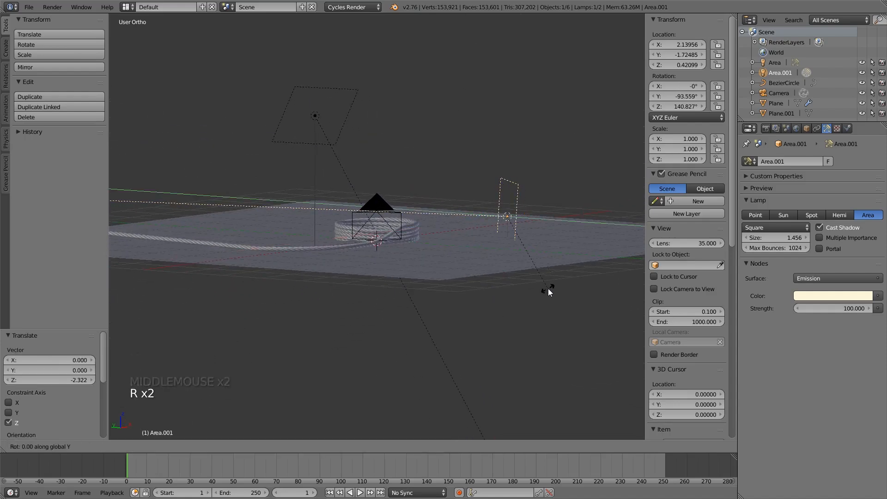
left_click(553, 276)
key("g")
key("z")
left_click(559, 262)
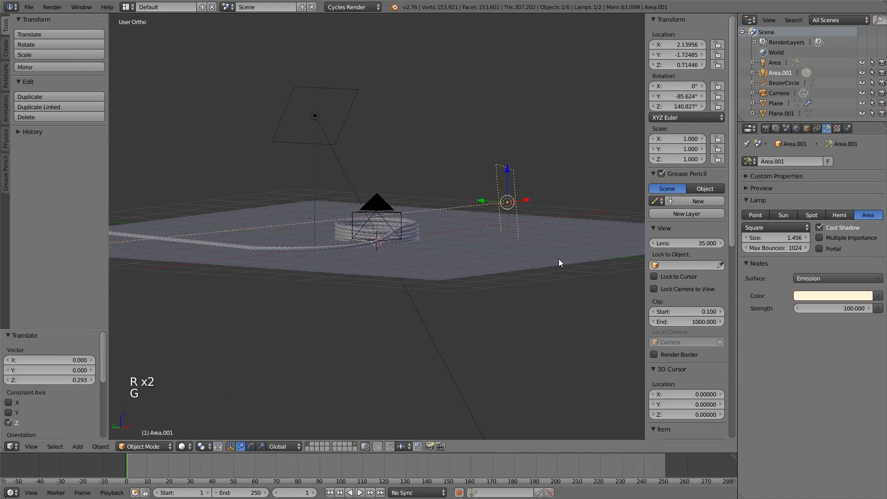
Give the duplicated lamp's emission a pale blue color and set its strength to 50.
middle_click_drag(559, 262, 509, 275)
left_click(826, 295)
left_click(828, 204)
key("BackSpace")
key("BackSpace")
key("BackSpace")
key("BackSpace")
type("50")
key("Return")
Check the placement of both area lamps around the coil, leaving the duplicated lamp selected.
middle_click_drag(470, 145, 481, 240)
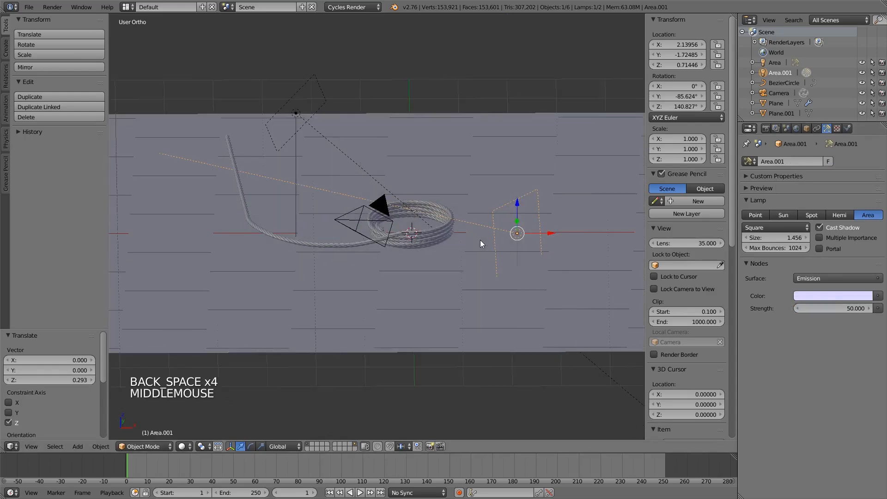
right_click(322, 87)
right_click(540, 193)
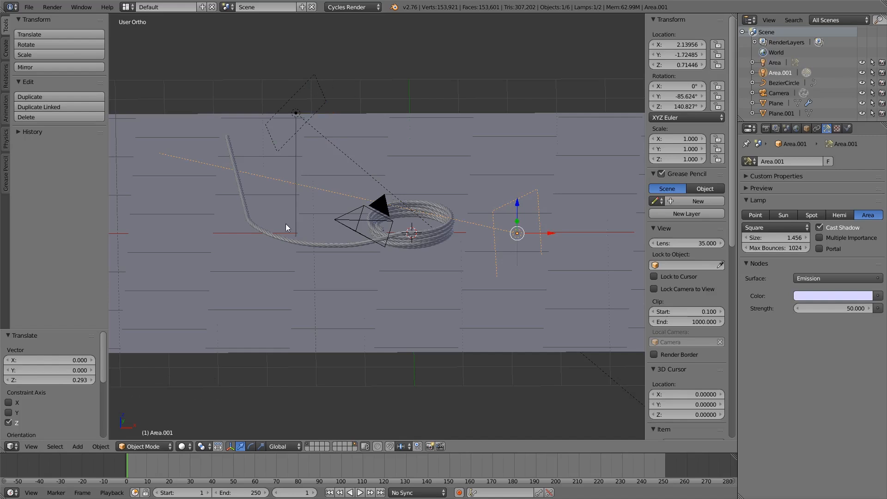
middle_click_drag(285, 224, 319, 221)
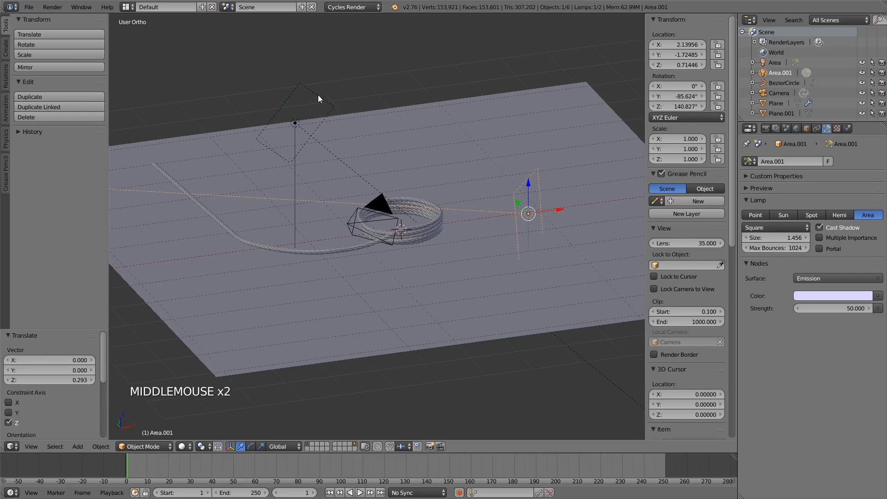
Review the world's Pro Lighting Studio options and the scene's render, dimensions and output settings.
left_click(799, 129)
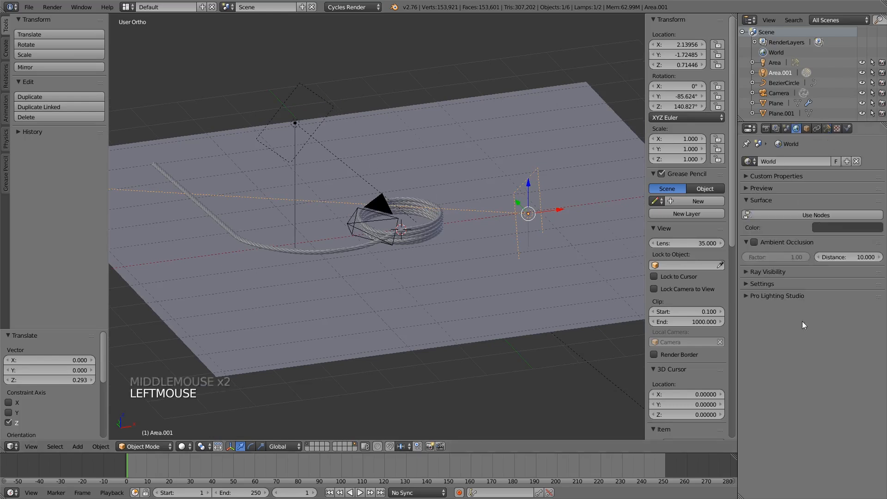
left_click(749, 296)
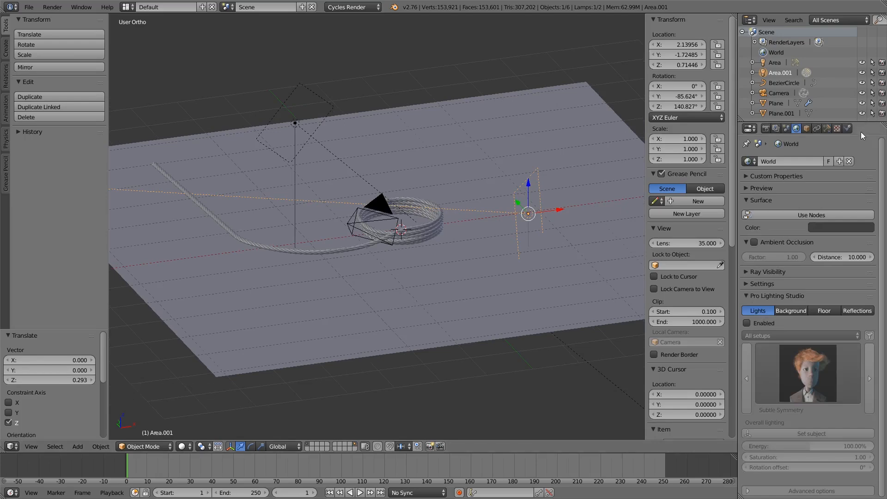
left_click(766, 128)
scroll(840, 251, "down", 4)
scroll(840, 251, "up", 1)
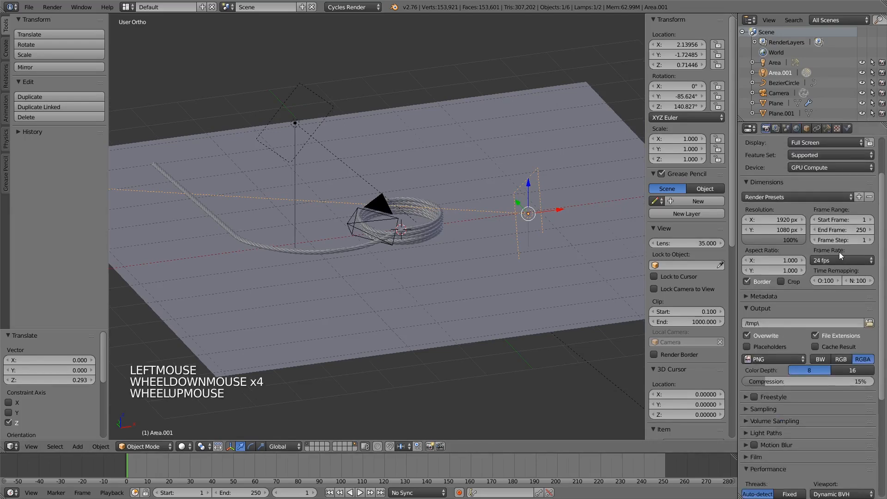
scroll(840, 251, "down", 4)
scroll(840, 252, "up", 9)
Return to the camera view and frame the coiled rope closely.
mouse_move(480, 252)
middle_mouse_down()
mouse_move(452, 246)
mouse_move(492, 254)
mouse_move(468, 262)
middle_mouse_up()
scroll(491, 254, "up", 7)
scroll(492, 253, "down", 5)
key("KP_0")
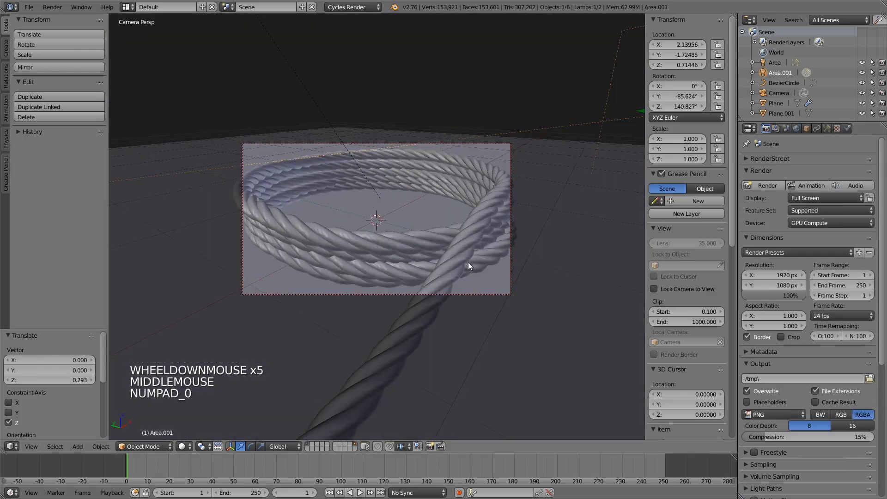
scroll(468, 263, "up", 2)
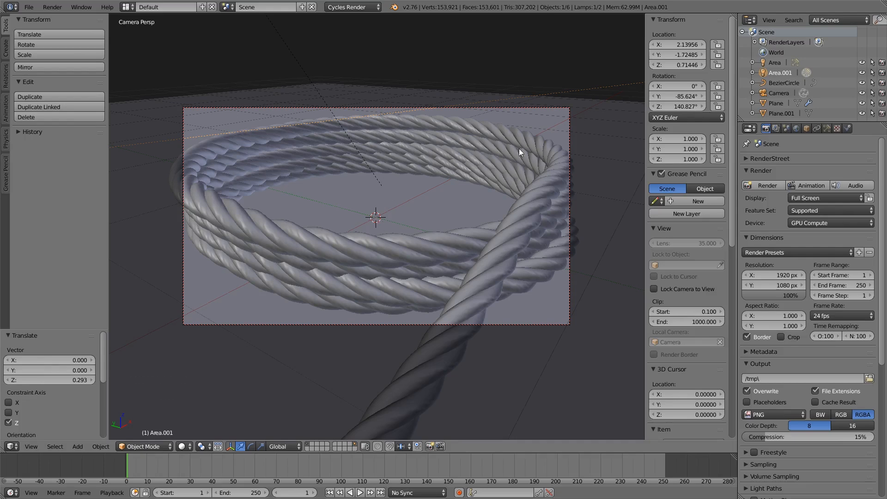
Switch to the Nodes screen layout and preview the camera view with Rendered shading.
left_click(131, 7)
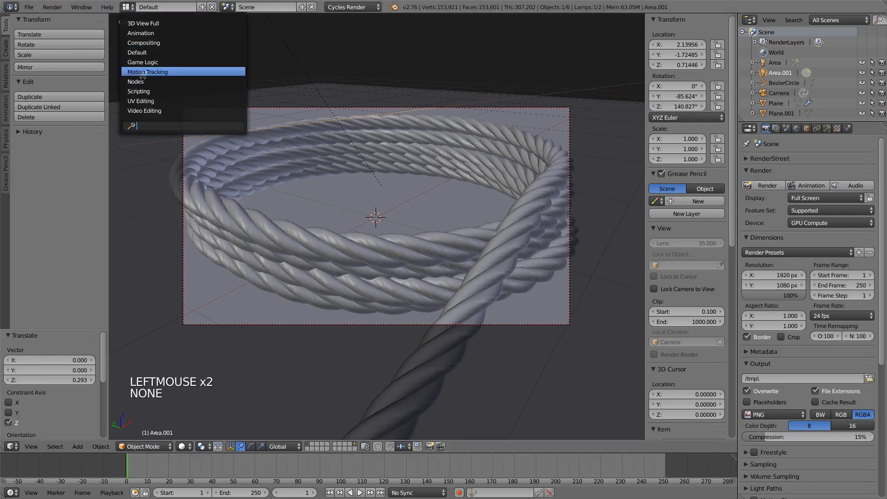
left_click(152, 81)
left_click(572, 447)
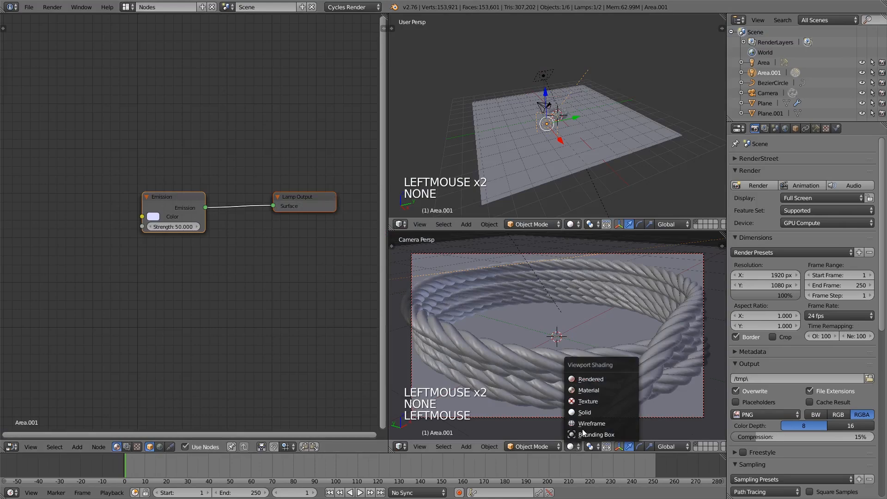
left_click(606, 379)
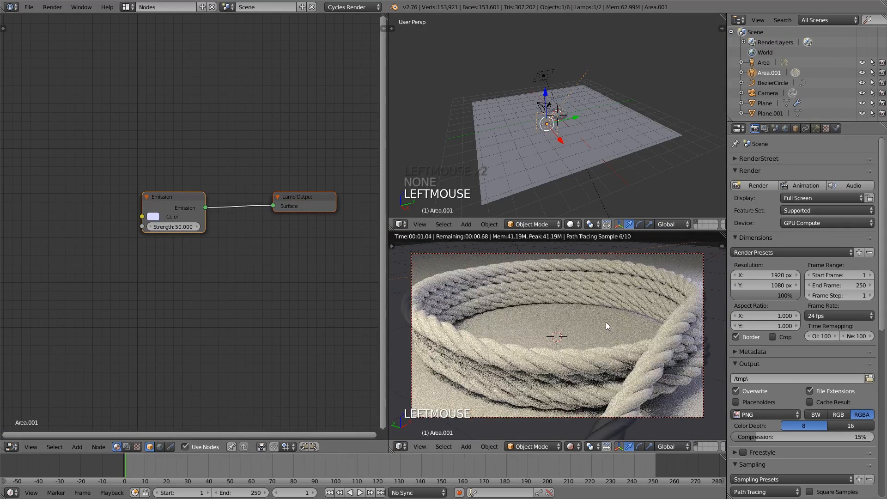
scroll(606, 322, "up", 1)
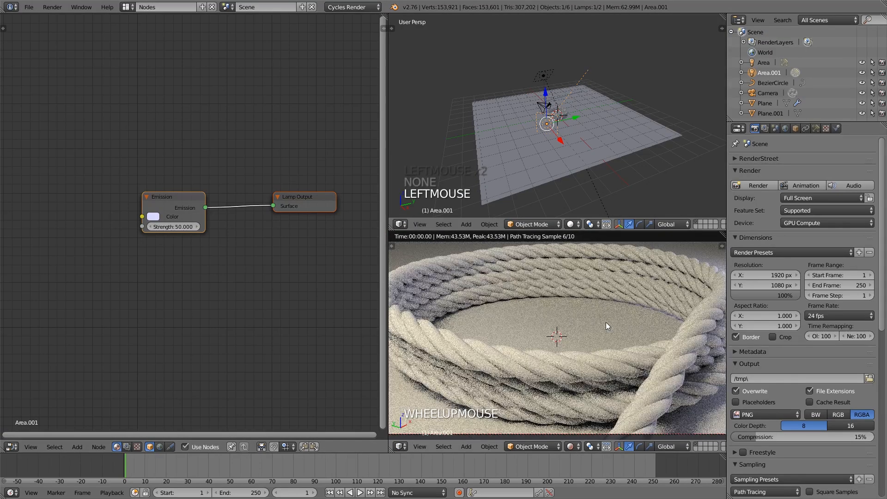
scroll(606, 323, "down", 1)
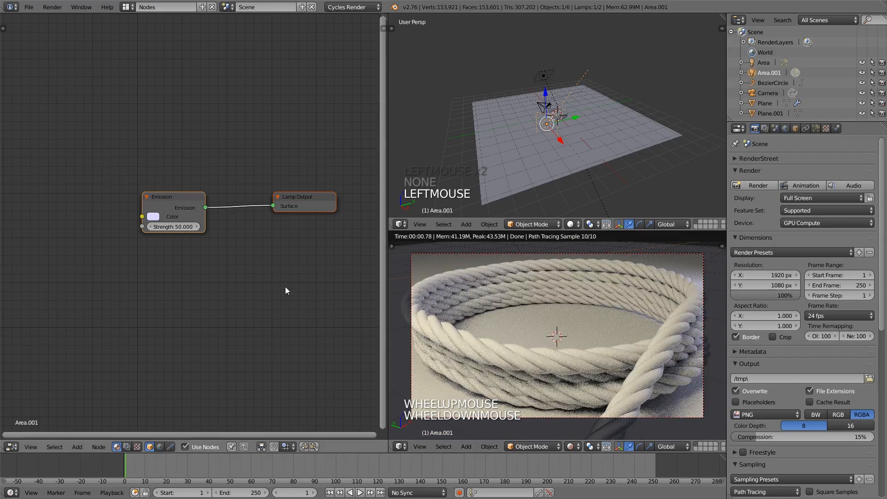
Select the coiled rope and apply its Array modifier.
scroll(627, 209, "down", 1)
scroll(601, 173, "up", 9)
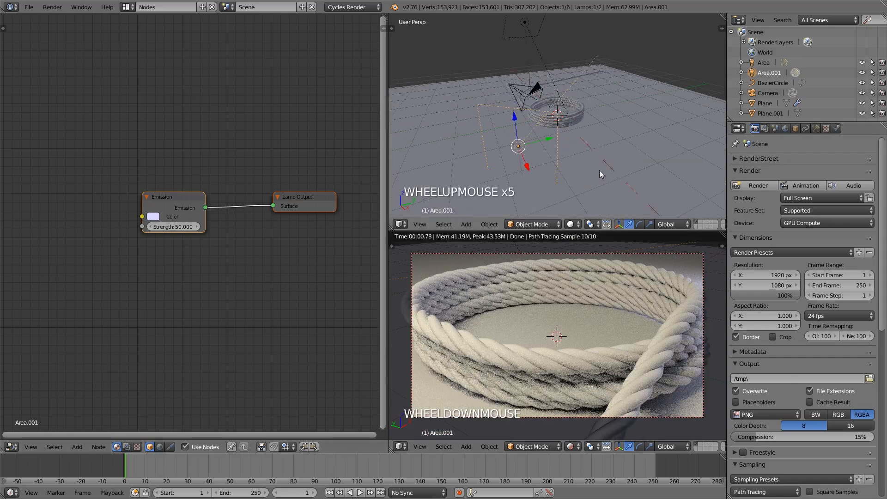
middle_click_drag(637, 165, 598, 132)
right_click(598, 133)
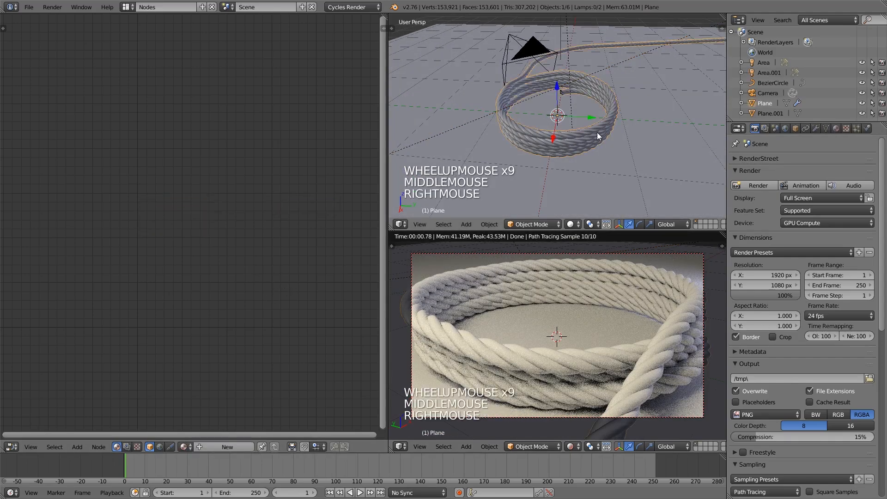
middle_click(488, 192)
middle_click_drag(488, 188, 512, 176)
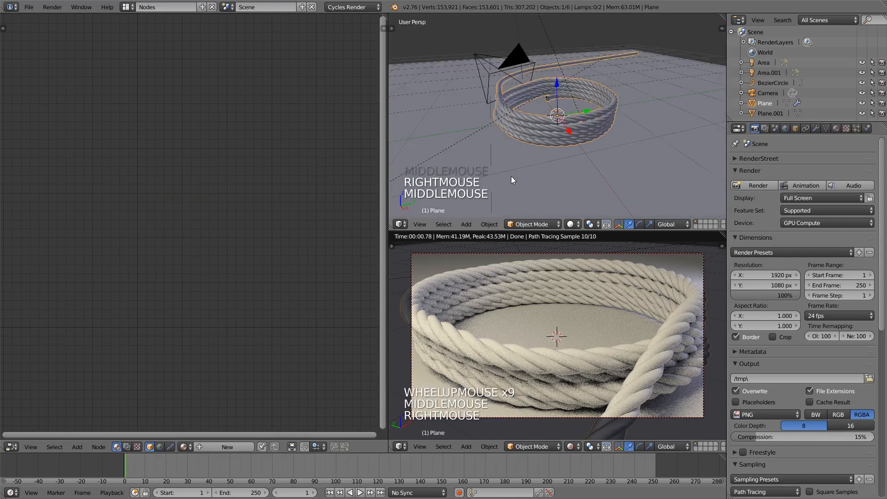
scroll(592, 134, "down", 1)
middle_click_drag(555, 137, 572, 132)
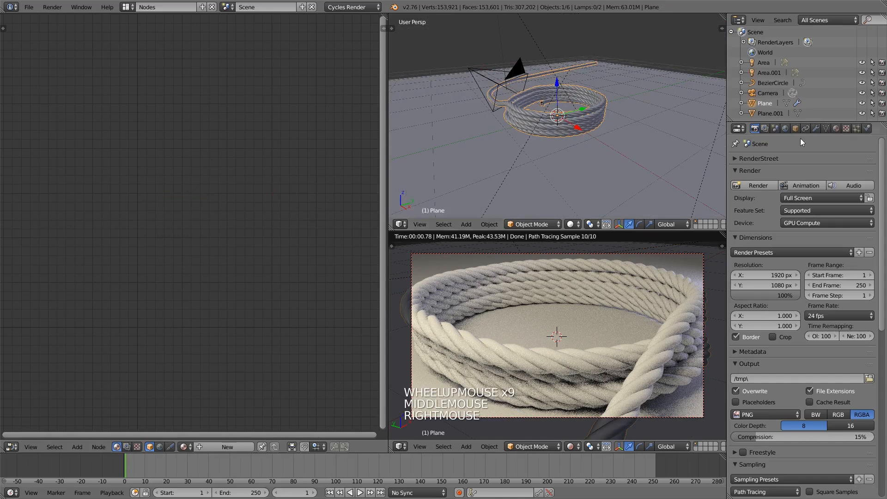
left_click(817, 129)
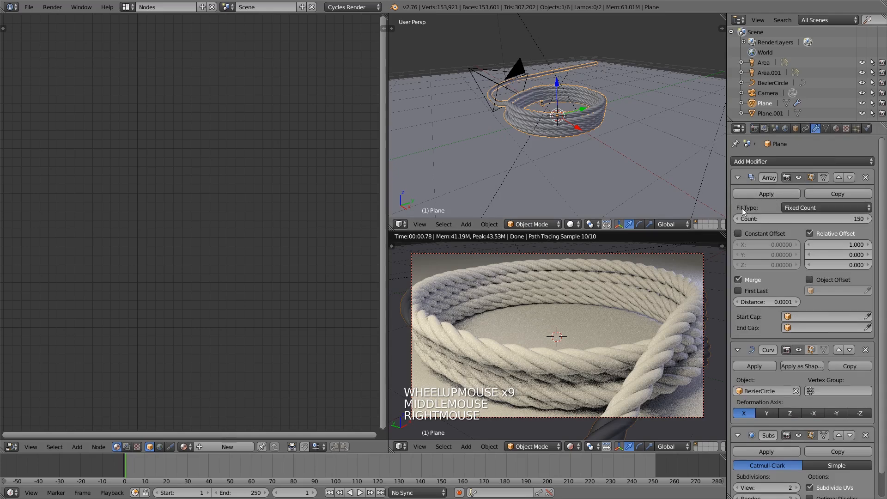
mouse_move(674, 160)
middle_mouse_down()
mouse_move(641, 130)
mouse_move(656, 153)
mouse_move(397, 158)
mouse_move(688, 159)
mouse_move(658, 152)
middle_mouse_up()
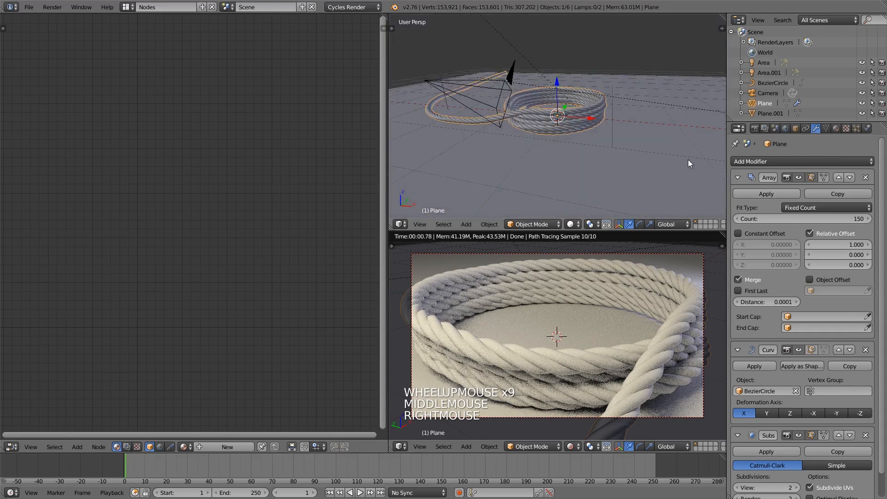
middle_click_drag(699, 162, 702, 168)
scroll(607, 112, "up", 2)
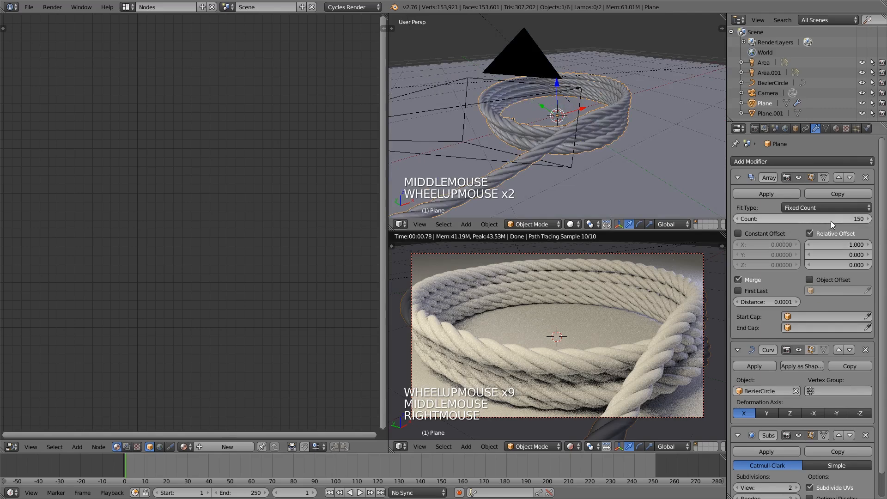
left_click(761, 194)
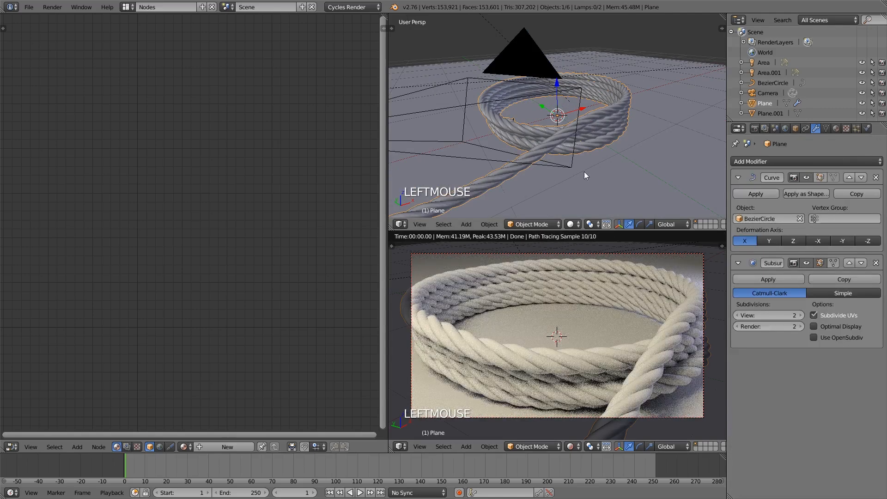
Enter Edit Mode on the rope and bring the mesh's starting end into close view with wireframe shading.
key("Tab")
scroll(593, 150, "down", 5)
scroll(593, 151, "up", 4)
mouse_move(601, 141)
middle_mouse_down("shift")
mouse_move(527, 153)
mouse_move(626, 137)
mouse_move(601, 139)
mouse_move(613, 118)
mouse_move(605, 142)
middle_mouse_up("shift")
scroll(614, 130, "up", 5)
scroll(614, 118, "up", 2)
key("z")
middle_click_drag(605, 142, 610, 139)
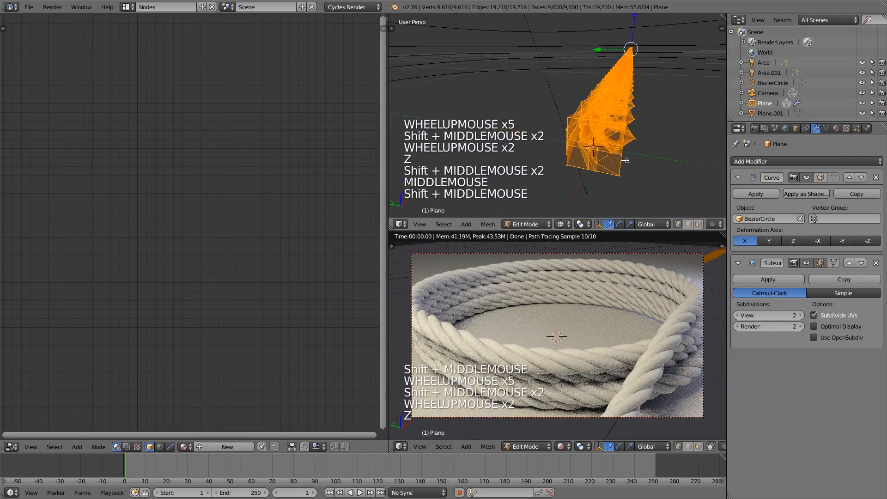
scroll(610, 139, "up", 1)
Switch back to the Default screen layout and show the rope mesh's end in wireframe.
left_click(134, 8)
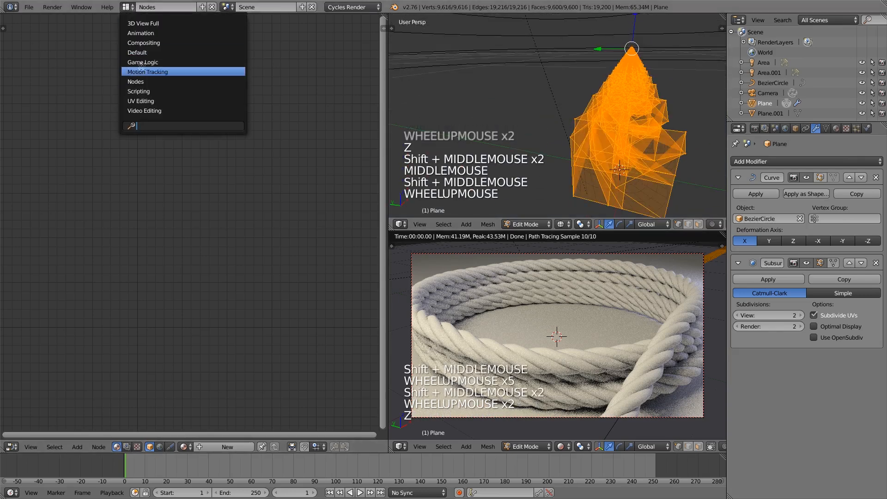
left_click(151, 53)
scroll(364, 259, "up", 6)
scroll(364, 259, "up", 3)
key("z")
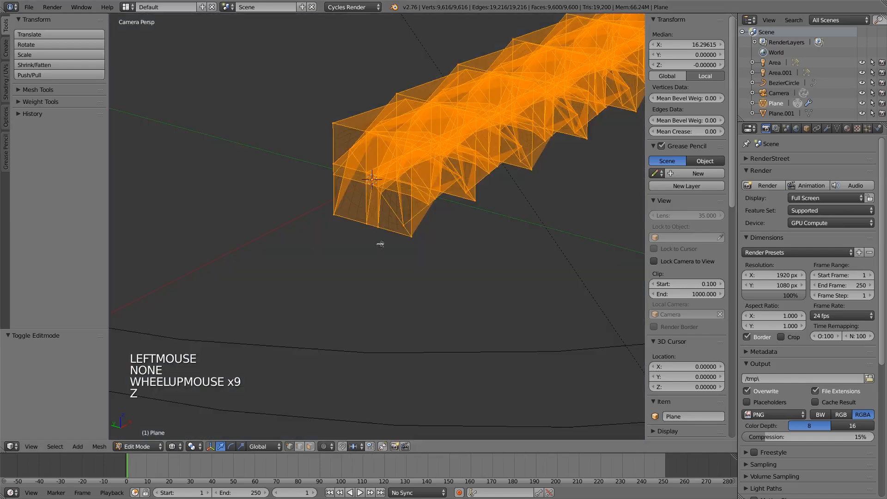
Set the mesh selection mode to edges and deselect the entire rope mesh in wireframe shading.
left_click(297, 442)
middle_click_drag(347, 356, 344, 361, "shift")
scroll(376, 252, "up", 5)
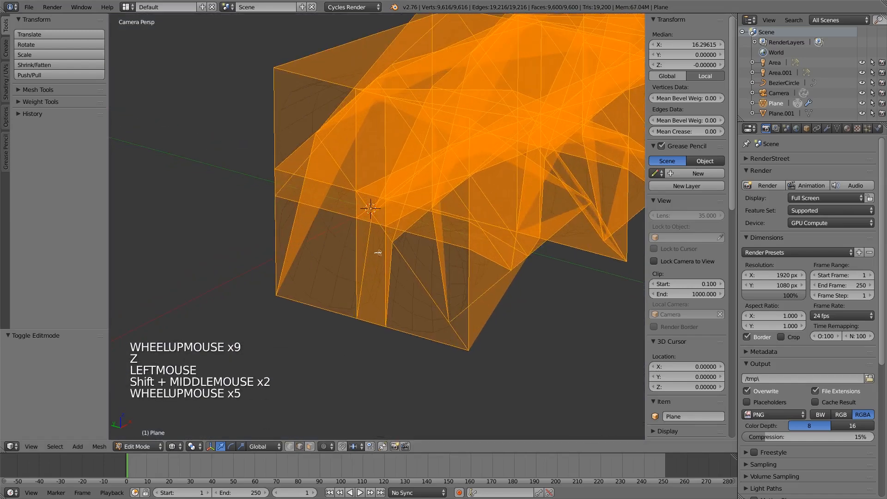
middle_click_drag(376, 252, 343, 277, "shift")
left_click(290, 447)
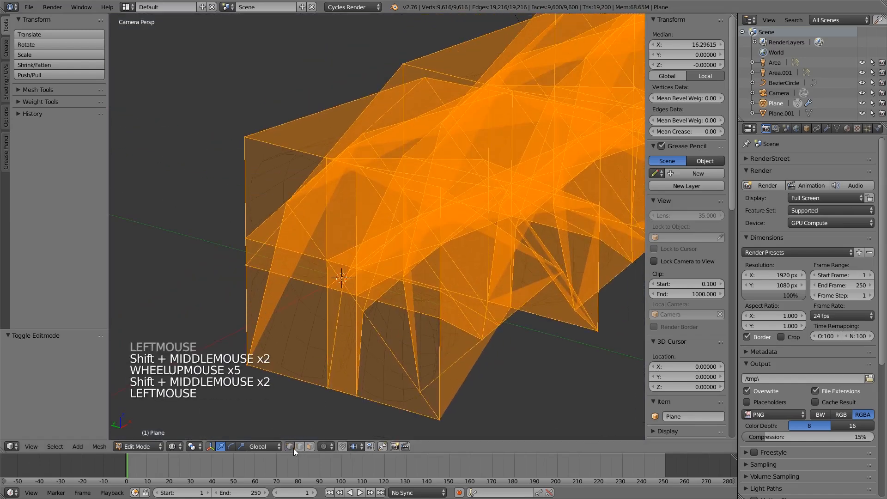
left_click(297, 447)
key("z")
key("z")
key("z")
key("a")
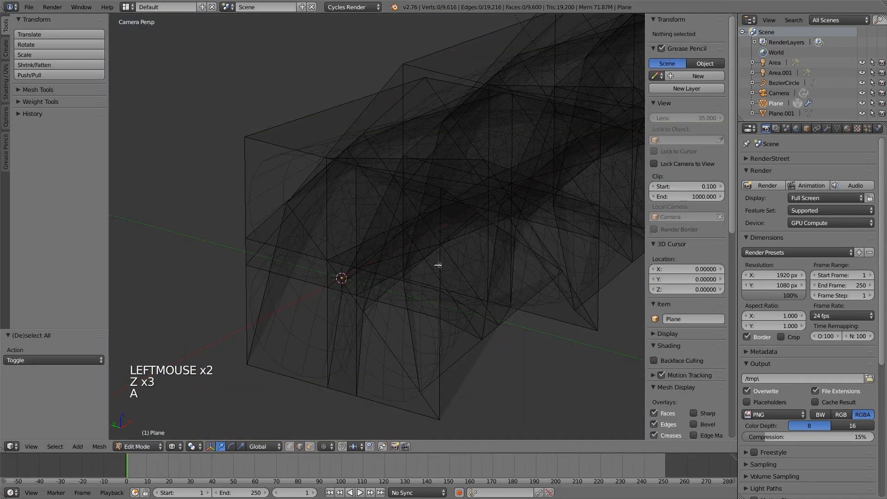
Select the four lengthwise edge loops running along the inside of the rope's strands and mark them as seams.
right_click(350, 251, "alt+shift")
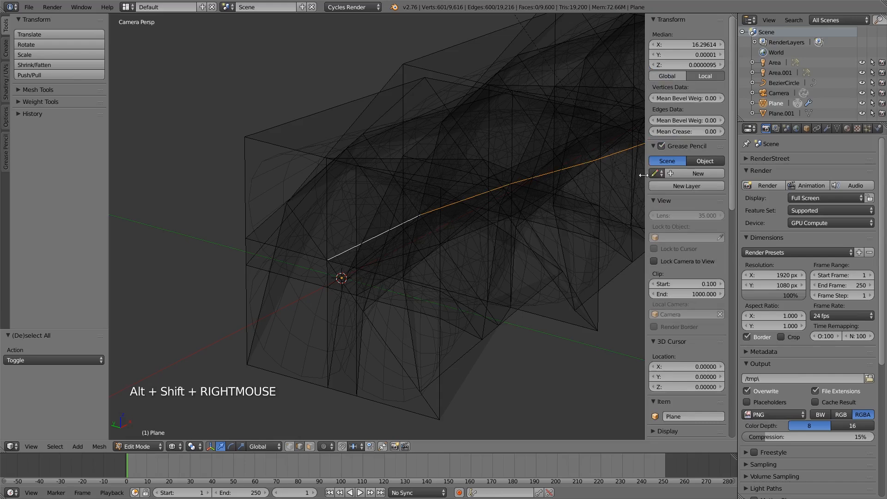
right_click(337, 283, "alt+shift")
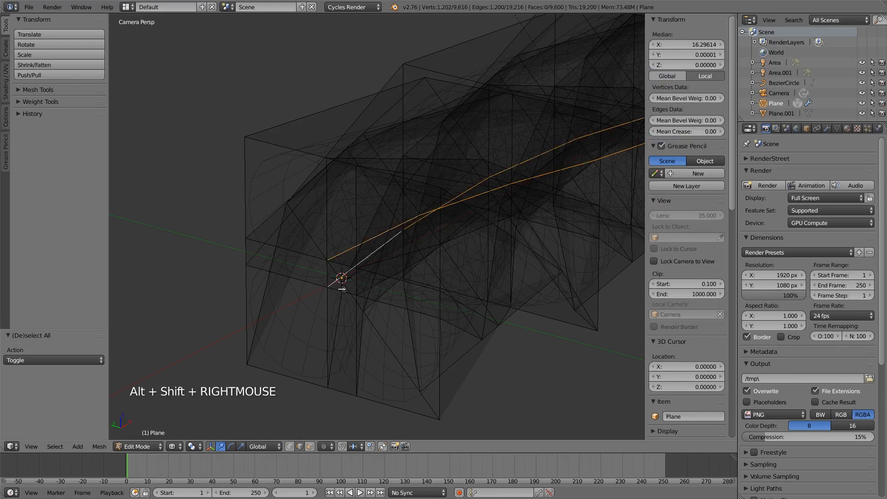
right_click(369, 290, "alt+shift")
right_click(387, 261, "alt+shift")
scroll(486, 311, "down", 8)
mouse_move(485, 311)
middle_mouse_down()
mouse_move(529, 289)
mouse_move(504, 300)
mouse_move(440, 235)
middle_mouse_up()
scroll(511, 297, "up", 4)
scroll(512, 294, "down", 5)
key("z")
scroll(517, 301, "up", 3)
key("z")
scroll(440, 235, "up", 4)
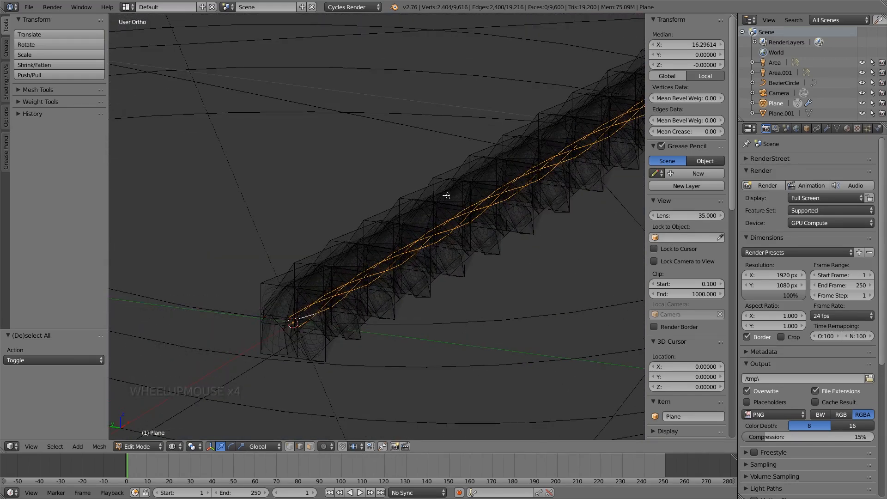
key("ctrl+e")
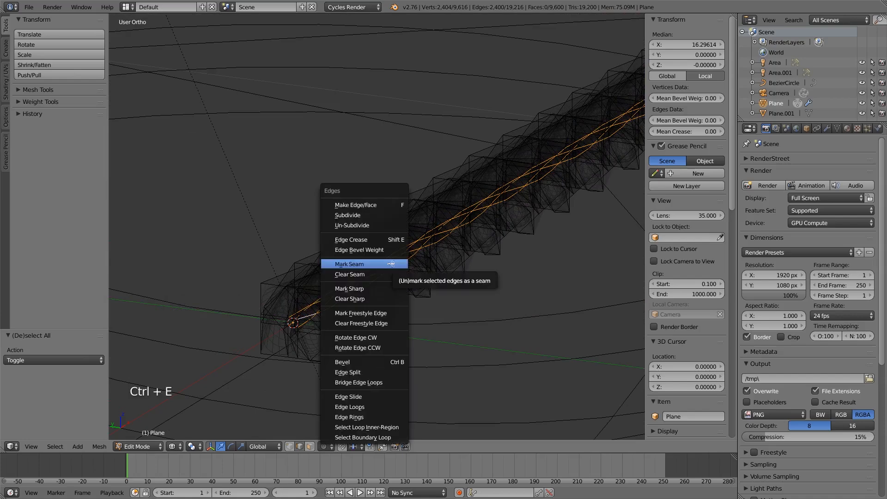
left_click(392, 264)
Select the entire rope mesh, unwrap it along the seams and return to Object Mode.
key("a")
key("a")
key("u")
left_click(498, 298)
key("Tab")
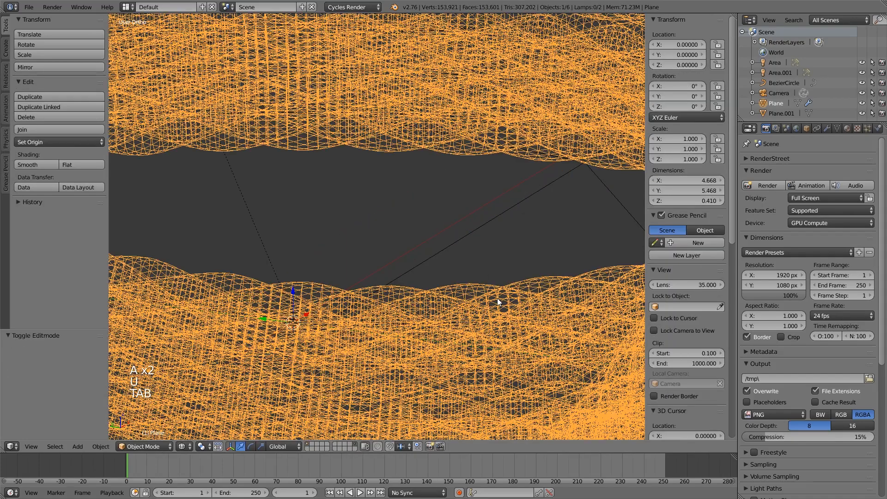
Switch to the Nodes screen layout and turn the 3D view above the rendered preview into a UV/Image Editor.
left_click(126, 6)
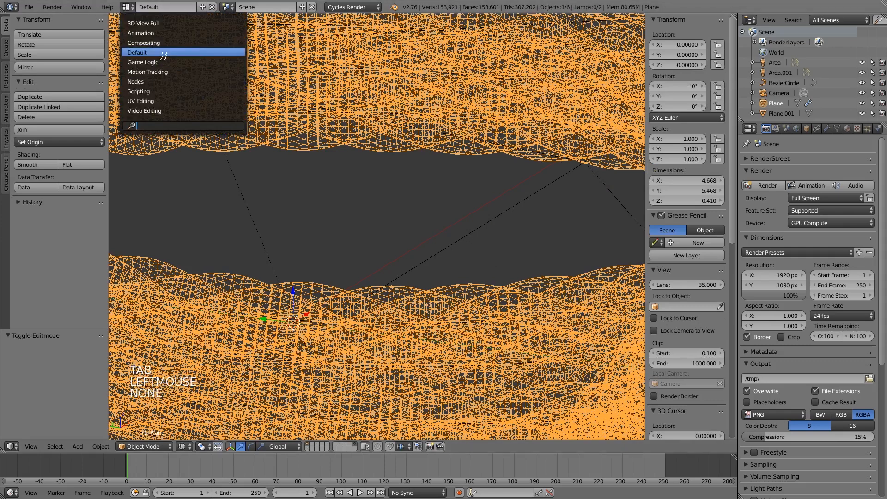
left_click(153, 82)
scroll(538, 149, "down", 4)
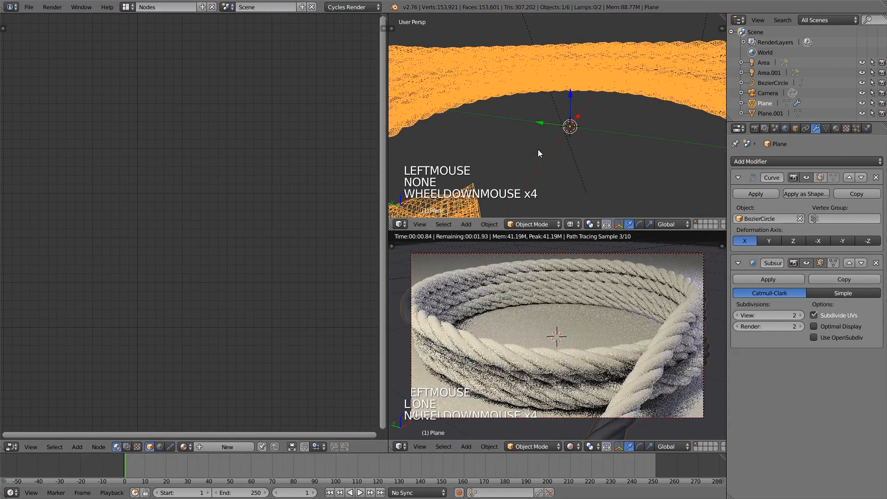
left_click(399, 224)
left_click(449, 300)
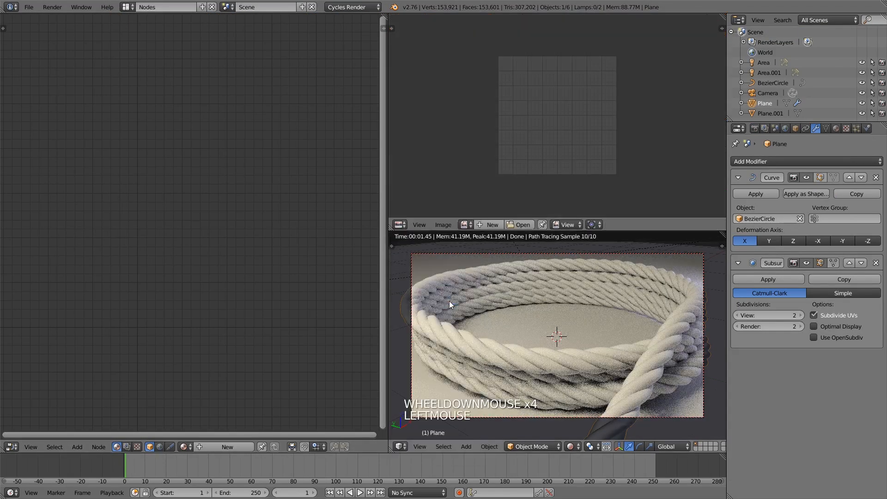
scroll(543, 175, "up", 3)
scroll(543, 175, "down", 1)
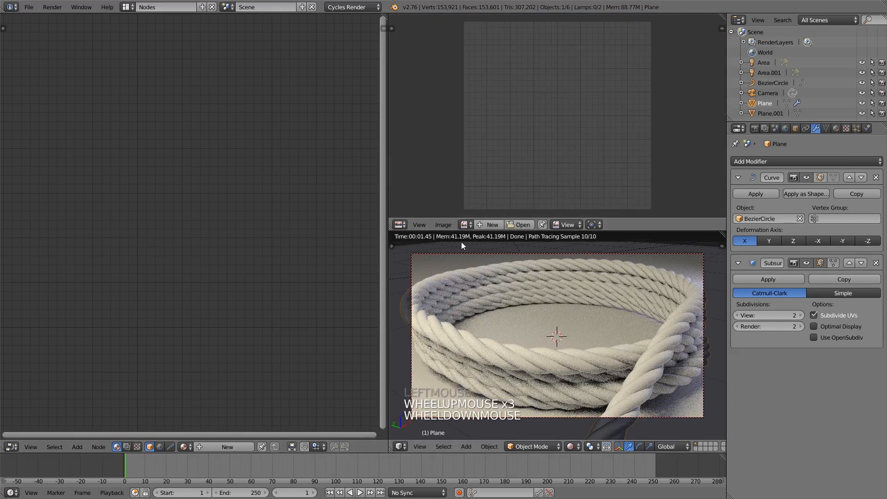
left_click(464, 225)
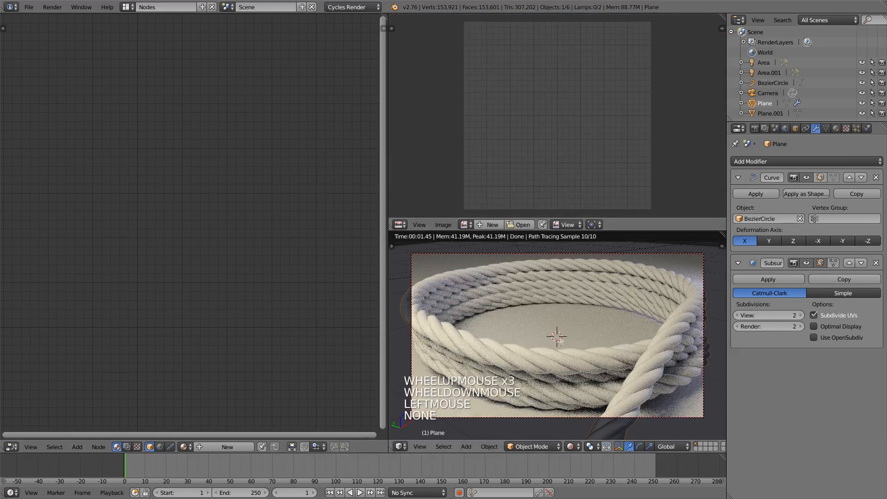
Examine the rope's unwrapped UV islands in Edit Mode and return to Object Mode.
key("Tab")
scroll(601, 129, "up", 4)
scroll(609, 146, "down", 6)
scroll(610, 146, "up", 8)
scroll(603, 171, "down", 2)
key("Tab")
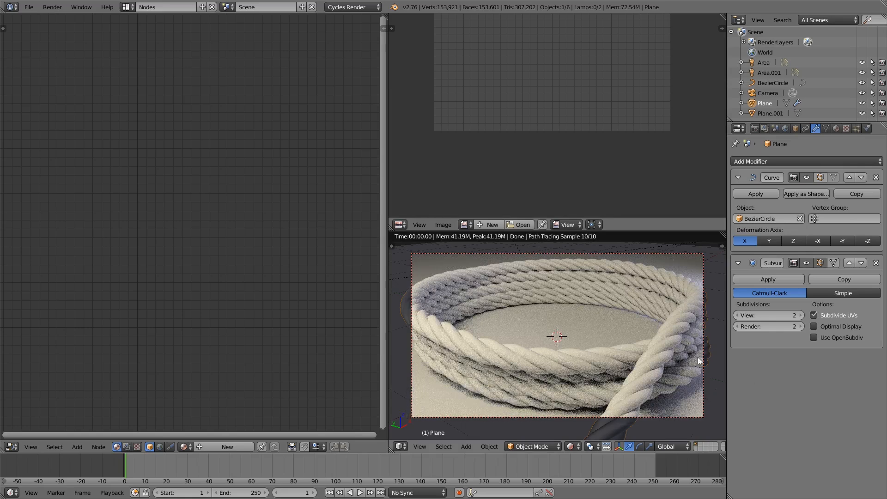
Select the camera and move it close to the bend of the coil for a close-up of the rope strands.
right_click(704, 375)
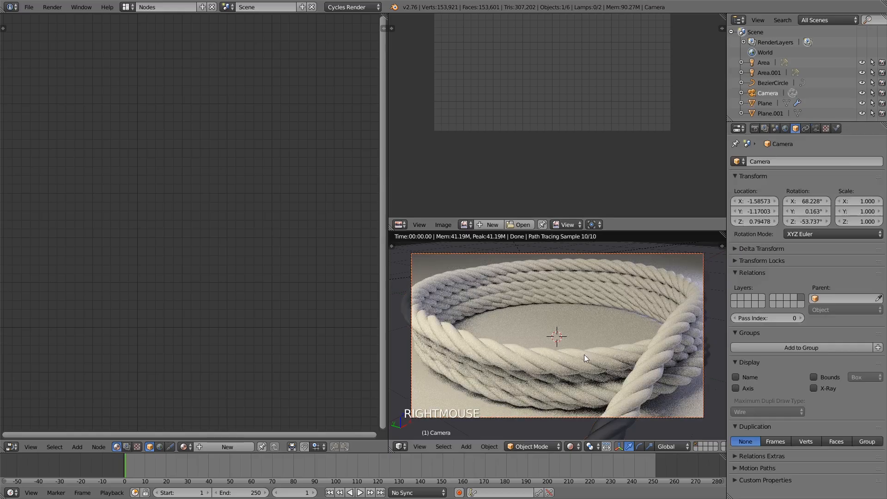
key("g")
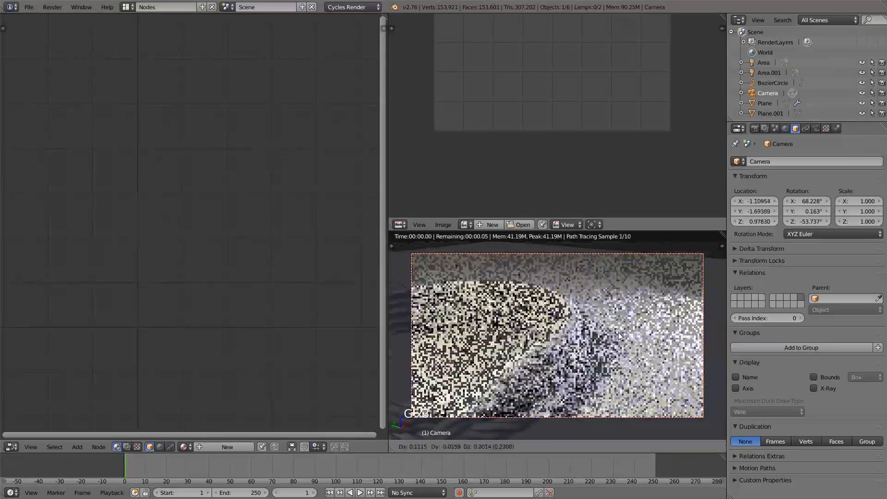
left_click(616, 347)
key("g")
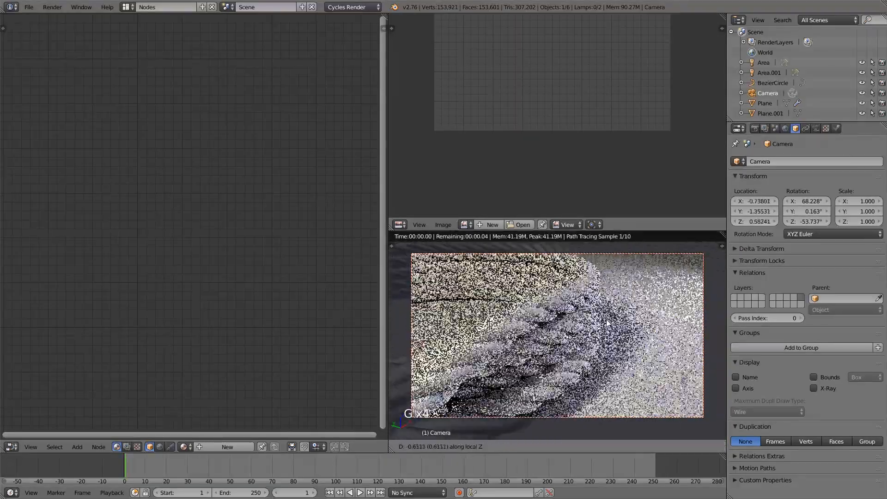
left_click(623, 333)
key("g")
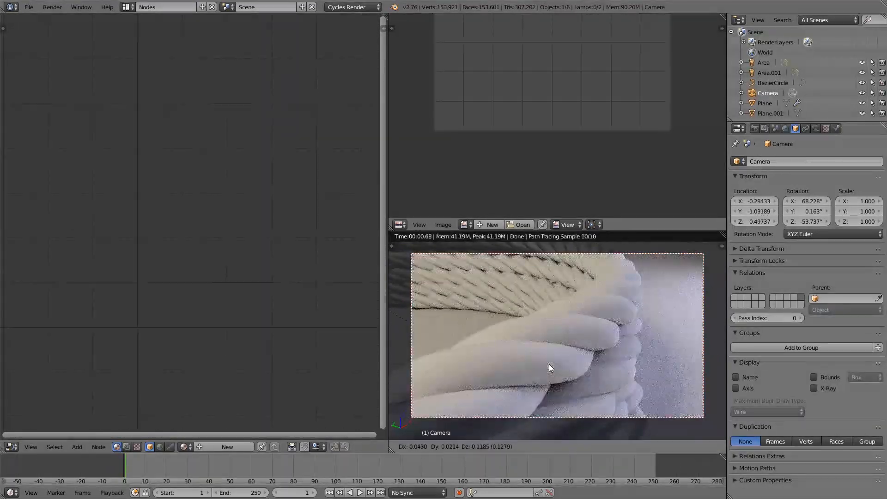
left_click(551, 368)
Select the rope and give it a new material named Rope.
right_click(617, 314)
left_click(837, 129)
left_click(773, 195)
double_click(773, 194)
key("Return")
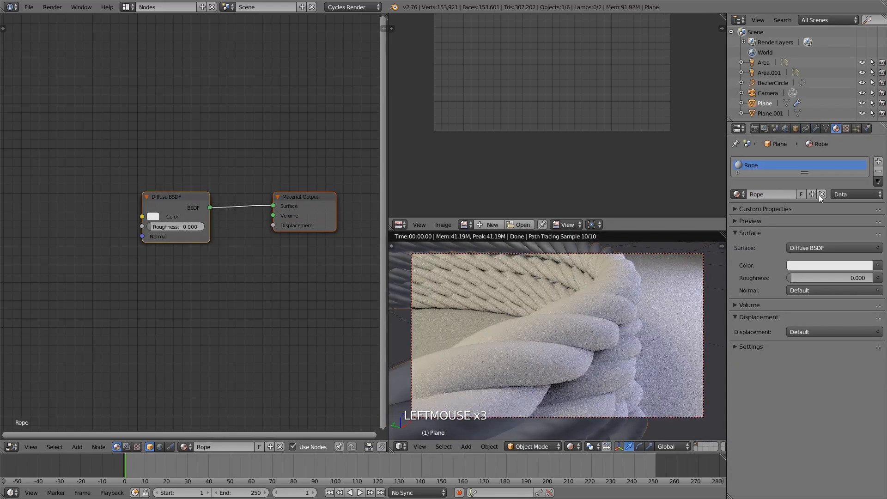
Add an Image Texture node to the Rope material and load a Various0539 image from the textures folder.
left_click(80, 447)
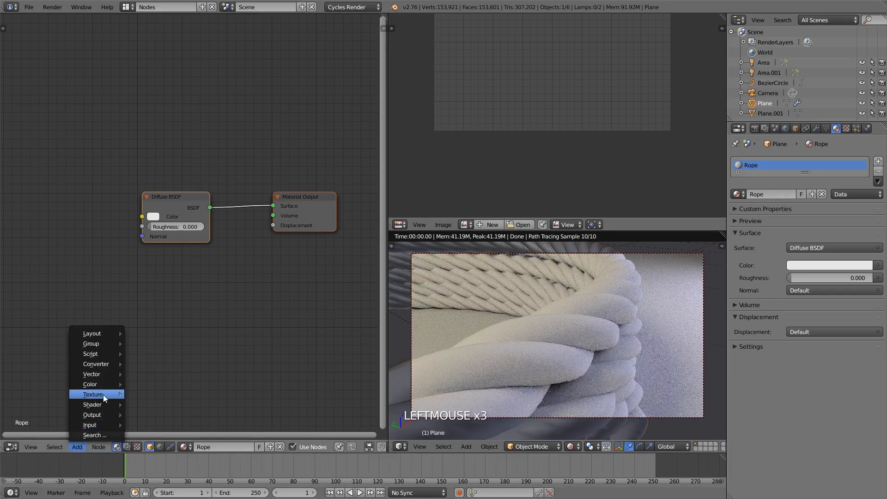
mouse_move(104, 394)
left_click(151, 270)
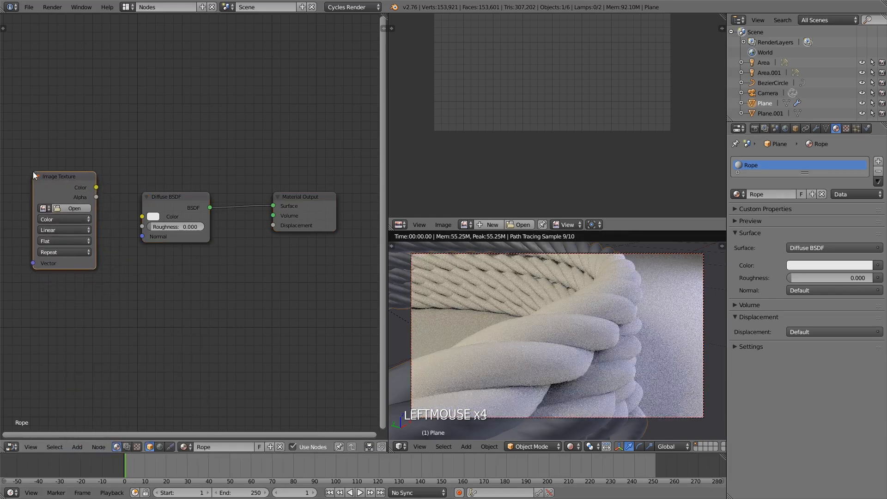
left_click(78, 206)
left_click(167, 110)
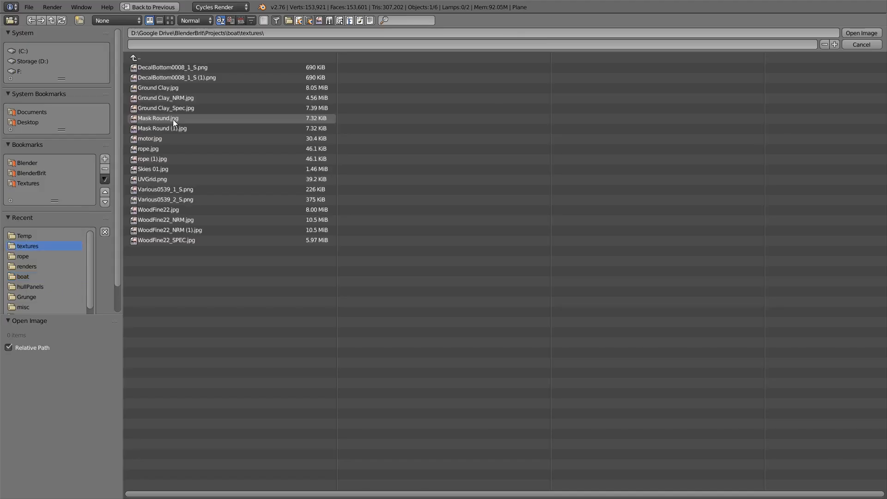
left_click(170, 21)
left_click(454, 171)
double_click(454, 171)
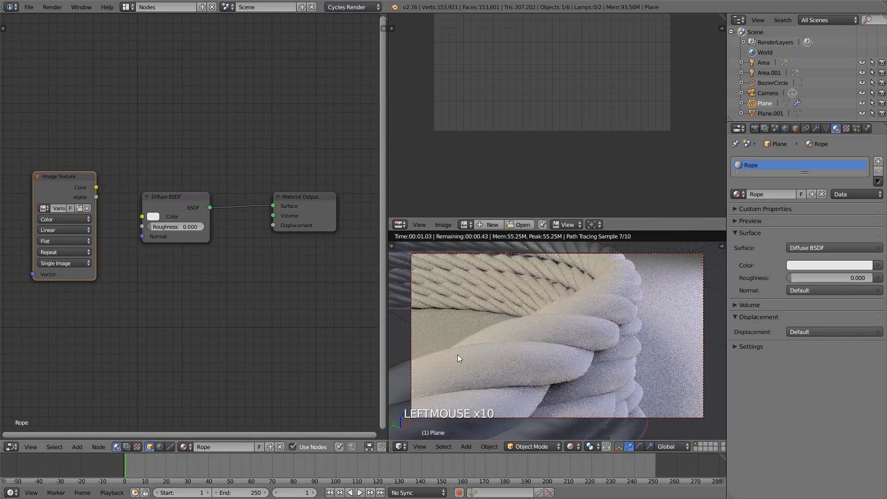
Arrange the nodes and connect the Image Texture's Color output to the Diffuse BSDF's Color input.
mouse_move(67, 180)
left_mouse_down()
mouse_move(43, 170)
mouse_move(60, 174)
left_mouse_up()
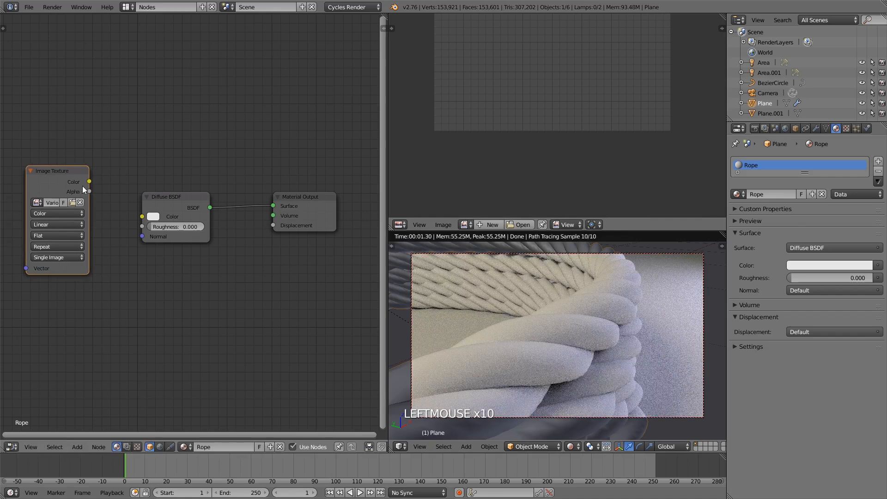
mouse_move(183, 201)
left_mouse_down()
mouse_move(206, 197)
mouse_move(182, 190)
left_mouse_up()
left_click_drag(55, 170, 161, 213)
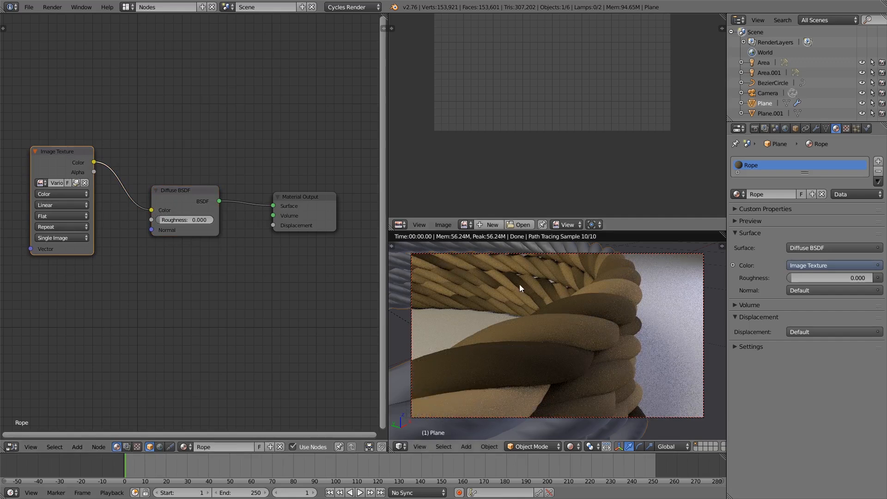
Enter Edit Mode on the rope and bring its UV islands into view in the UV/Image Editor.
scroll(516, 135, "down", 4)
scroll(517, 134, "up", 3)
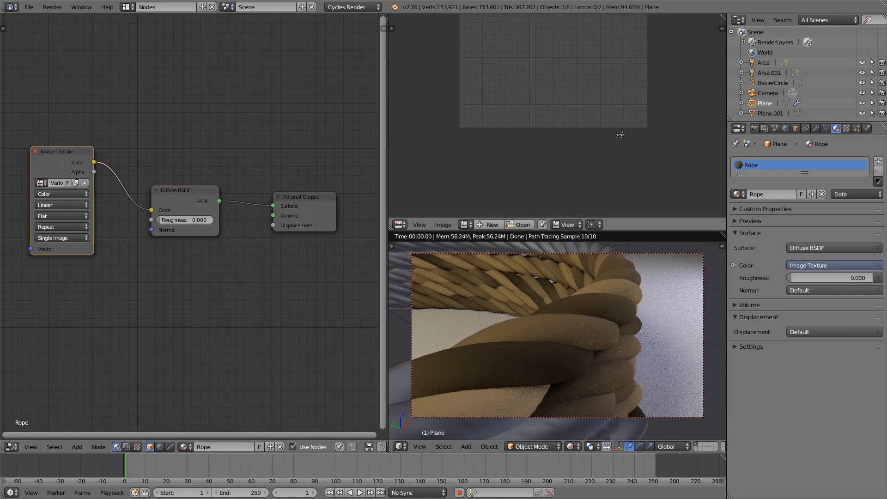
middle_click_drag(620, 135, 618, 198)
scroll(619, 198, "up", 1, "shift")
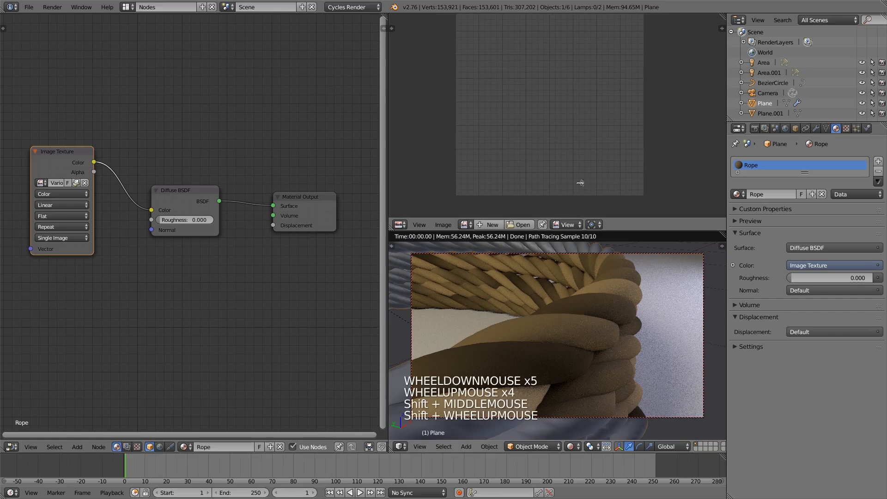
key("Tab")
scroll(590, 162, "down", 1)
scroll(592, 171, "up", 1)
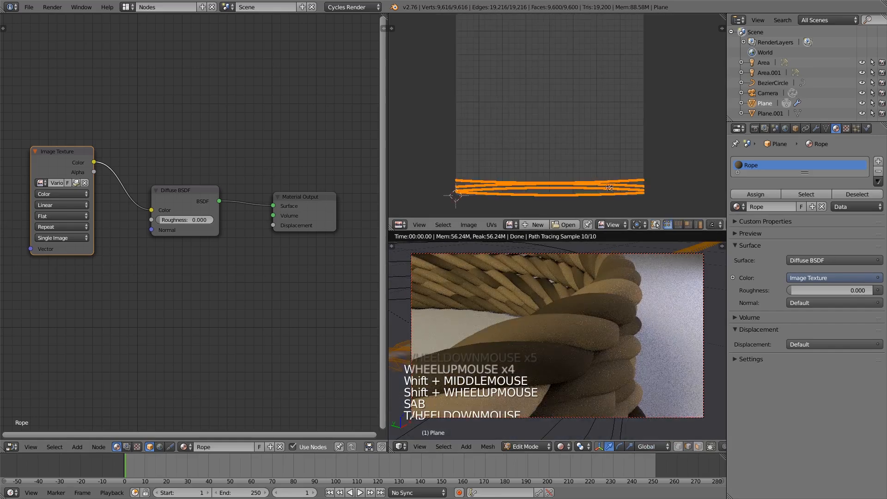
middle_click_drag(610, 188, 609, 134)
Scale all the rope's UV islands up well beyond the image bounds and rotate them clockwise to a diagonal.
key("s")
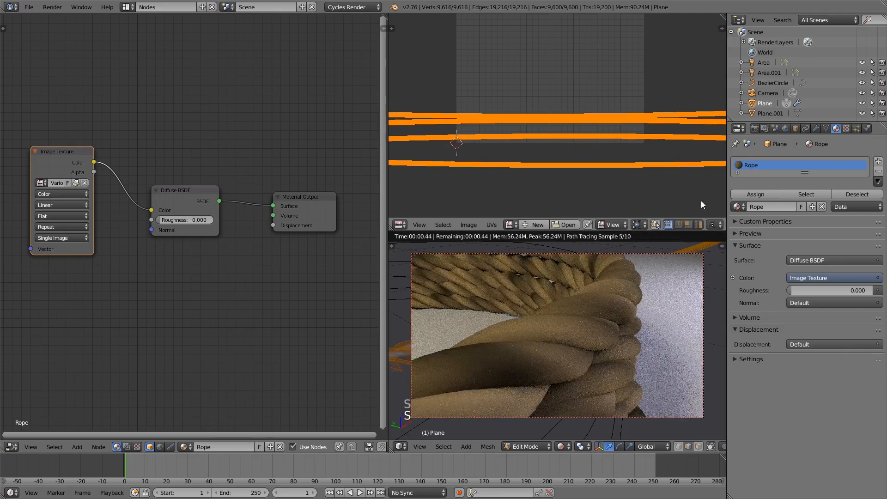
key("s")
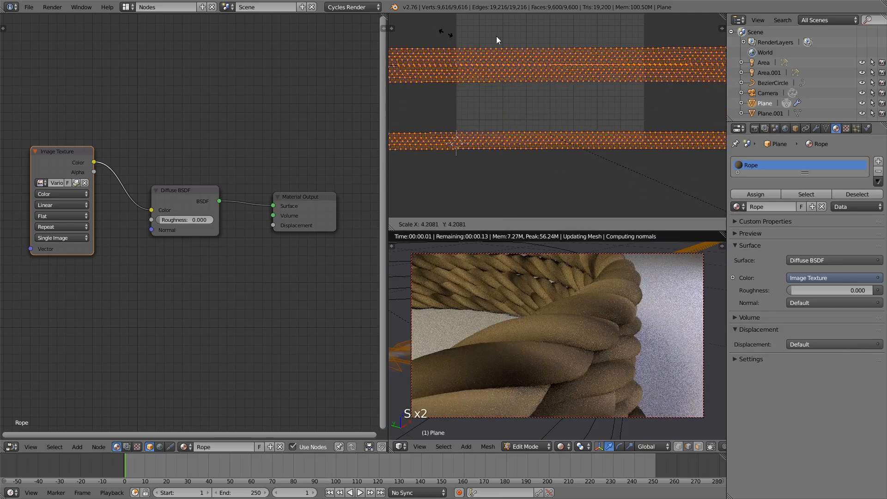
left_click(498, 38)
scroll(600, 165, "down", 4)
key("s")
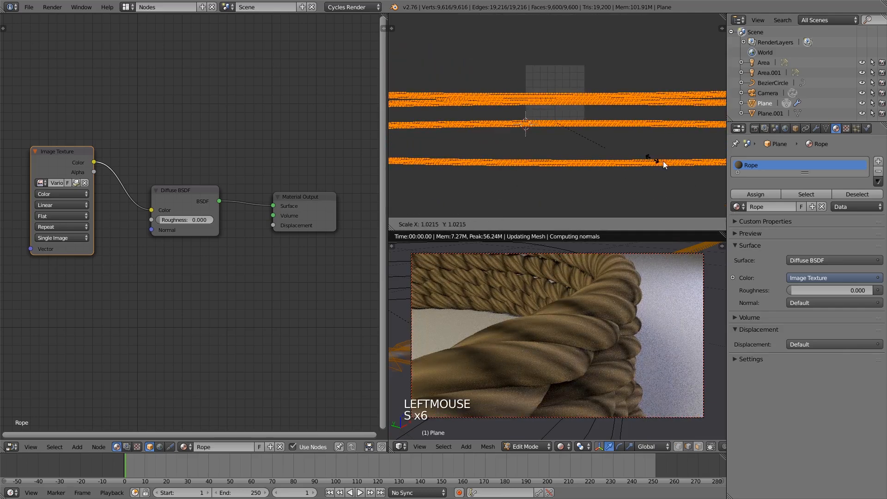
left_click(690, 170)
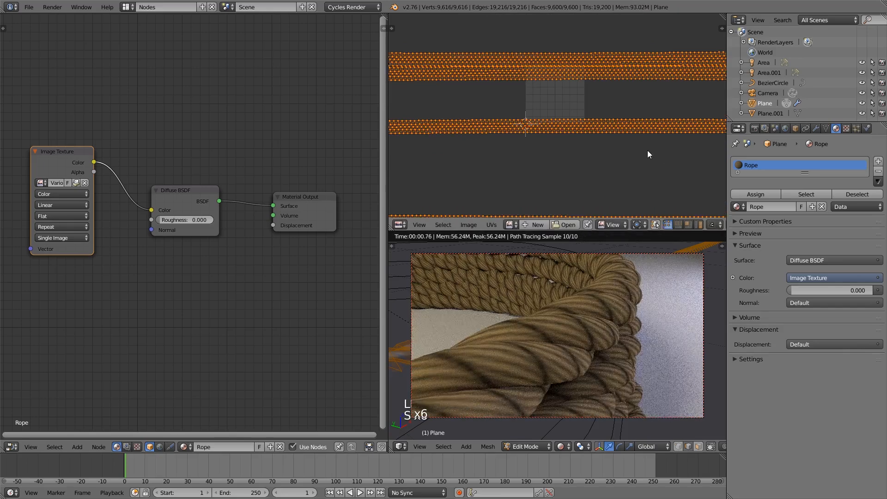
key("r")
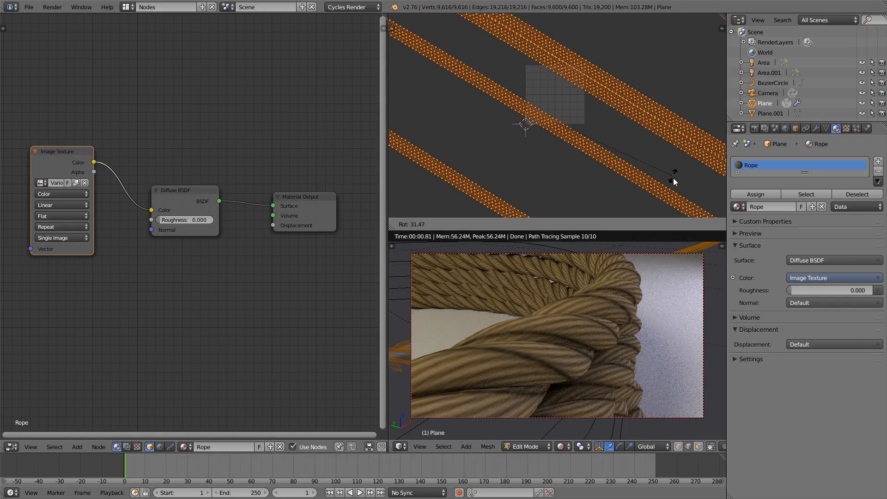
left_click(673, 206)
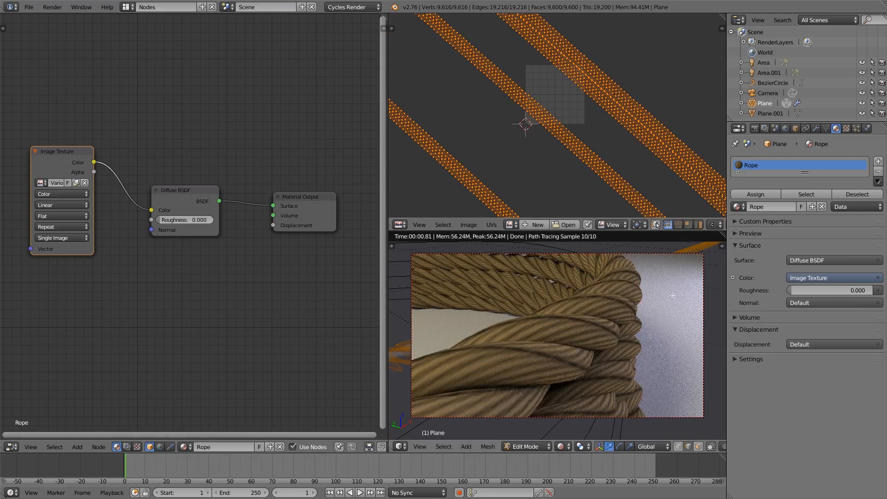
Switch the camera viewport to Material shading, leave Edit Mode and view the whole textured coil from outside the camera.
scroll(626, 321, "down", 3)
scroll(626, 321, "up", 2)
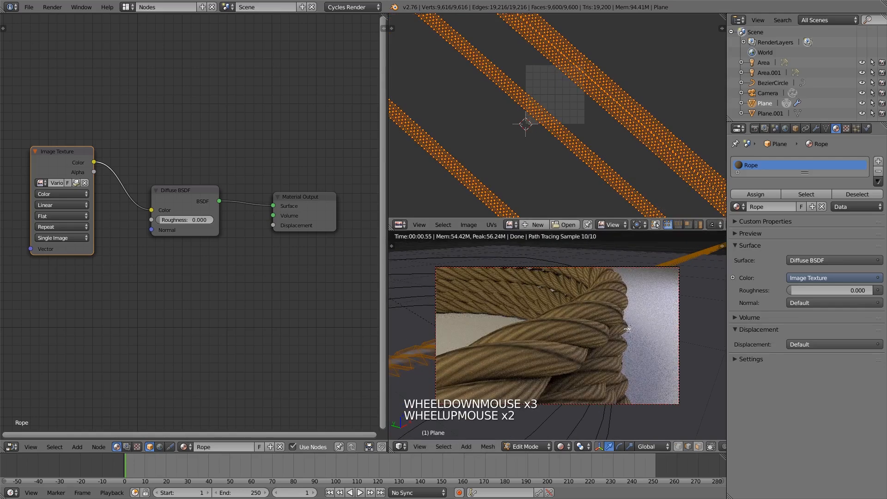
left_click(569, 447)
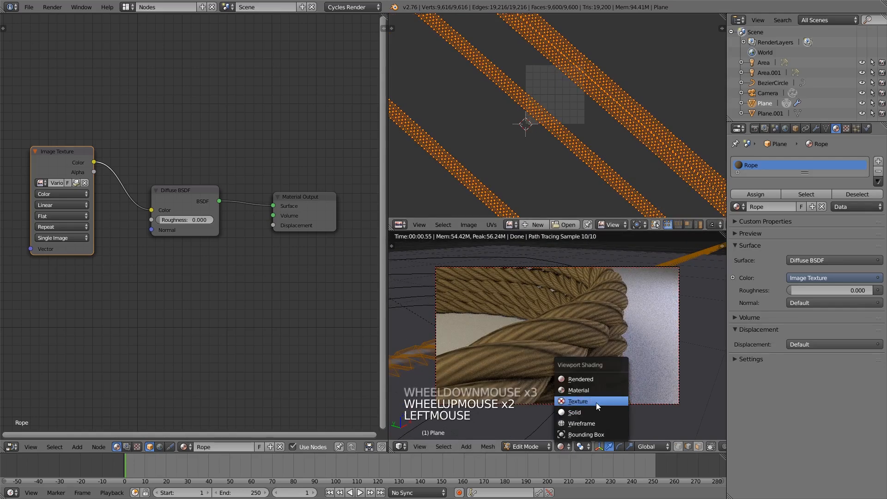
left_click(602, 389)
middle_click_drag(629, 336, 506, 330)
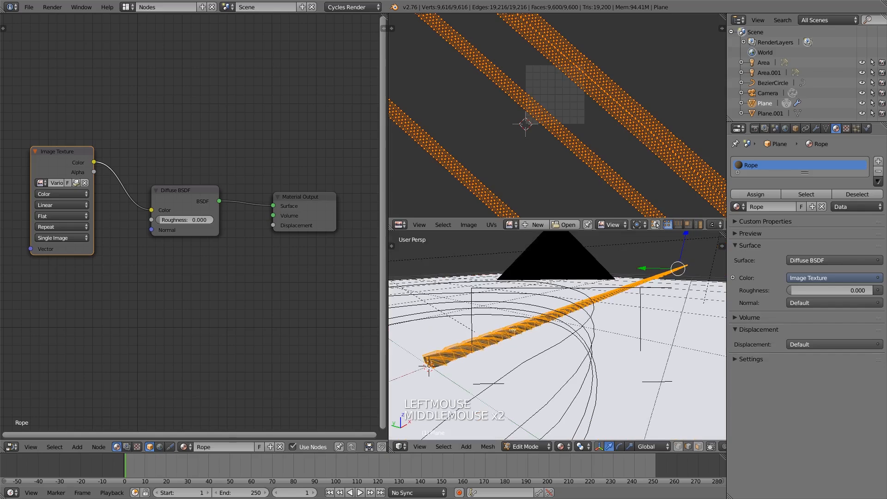
key("Tab")
scroll(597, 331, "down", 4)
scroll(587, 329, "up", 1, "shift")
mouse_move(584, 329)
middle_mouse_down("shift")
mouse_move(573, 326)
mouse_move(580, 353)
mouse_move(568, 354)
mouse_move(573, 326)
middle_mouse_up("shift")
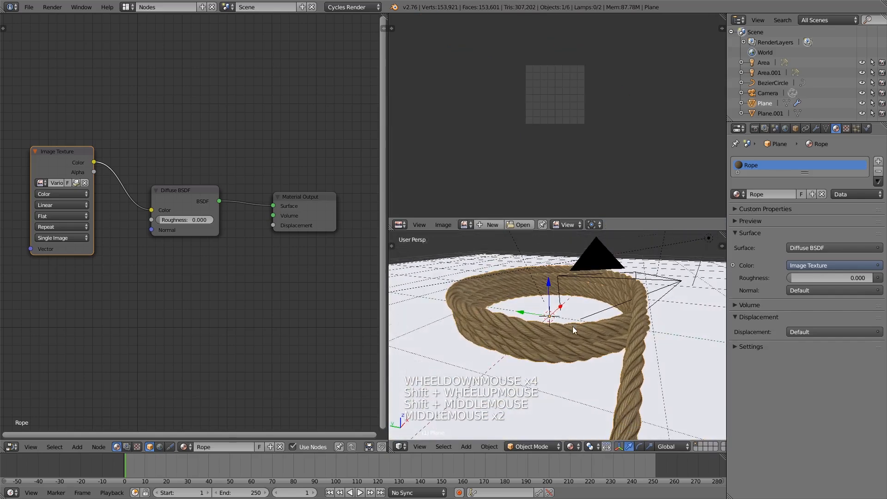
Rotate all the rope's UV islands counterclockwise until they run nearly horizontal, and return to Object Mode.
scroll(572, 326, "up", 1)
key("Tab")
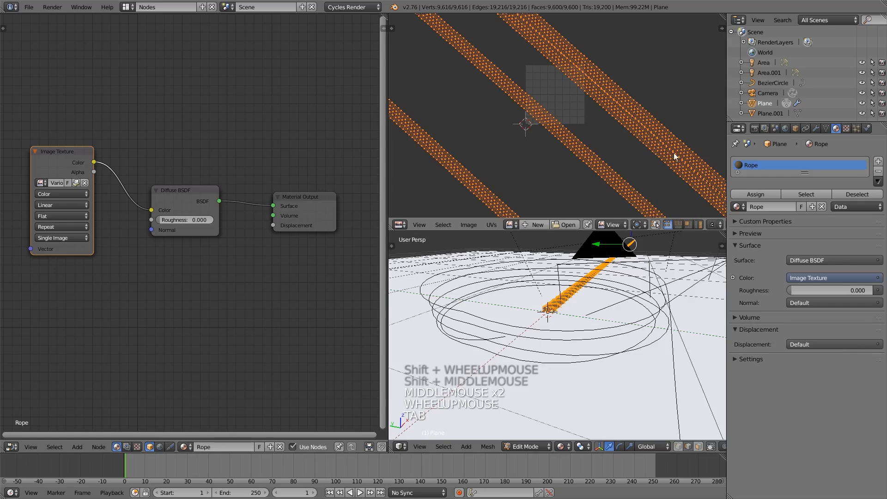
key("r")
left_click(678, 95)
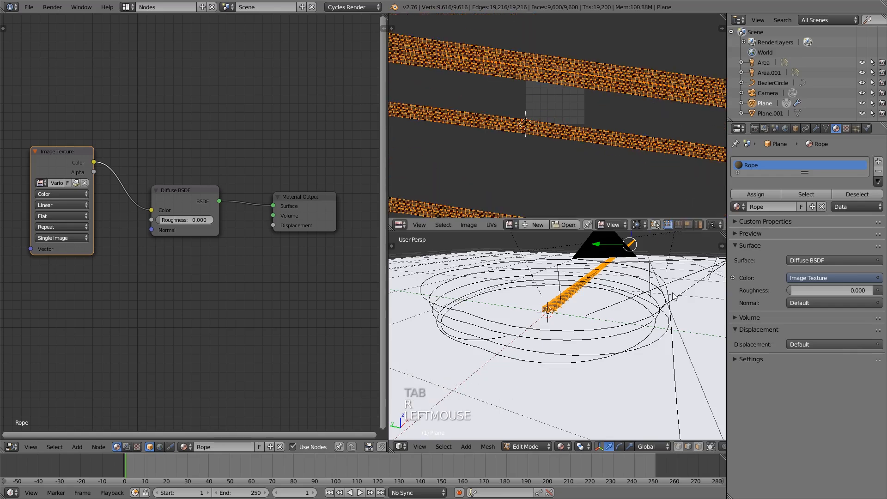
key("Tab")
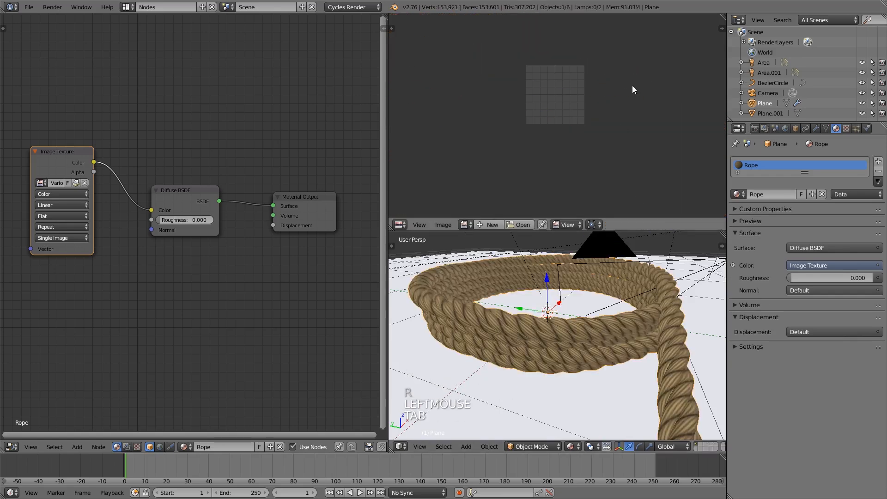
Rotate the rope's UV islands back clockwise to a steeper angle and leave Edit Mode.
key("Tab")
key("r")
left_click(651, 220)
key("Tab")
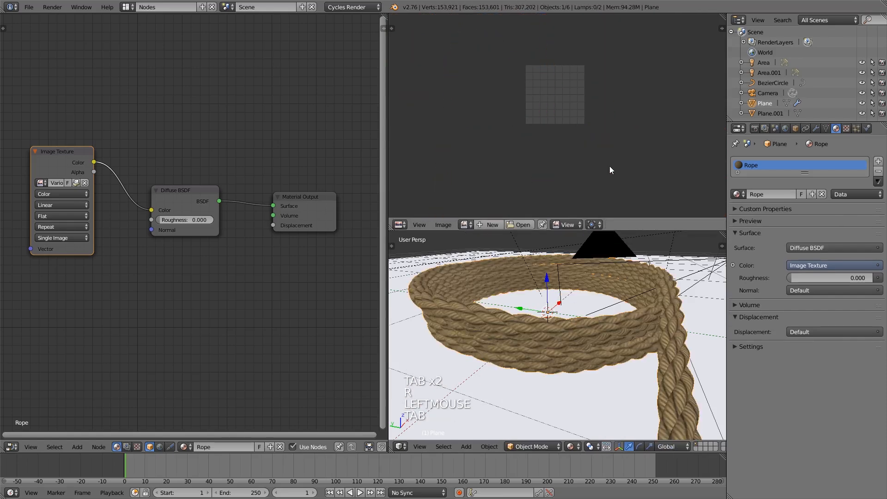
Examine the rope texture's fibre direction on the whole coil from above and from a low angle.
scroll(618, 268, "down", 3)
middle_click_drag(618, 268, 573, 331)
scroll(568, 315, "up", 4)
scroll(573, 329, "down", 2)
scroll(574, 328, "up", 2)
scroll(574, 329, "down", 1)
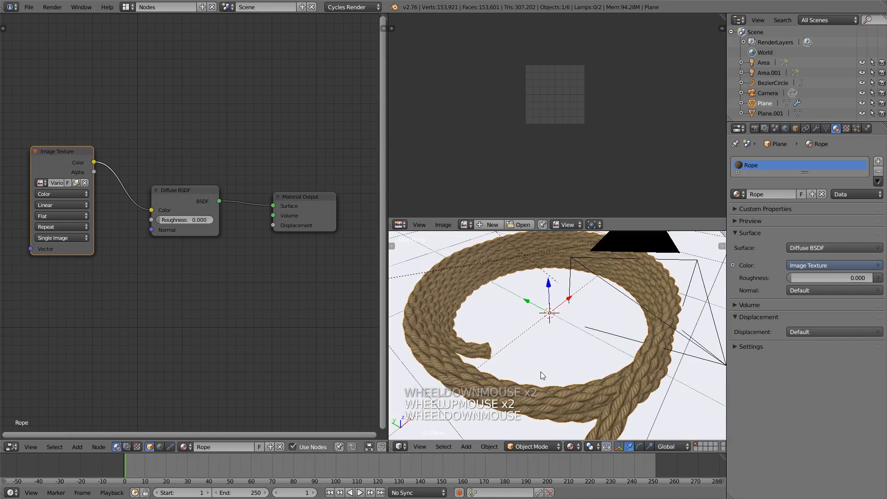
key("KP_Enter")
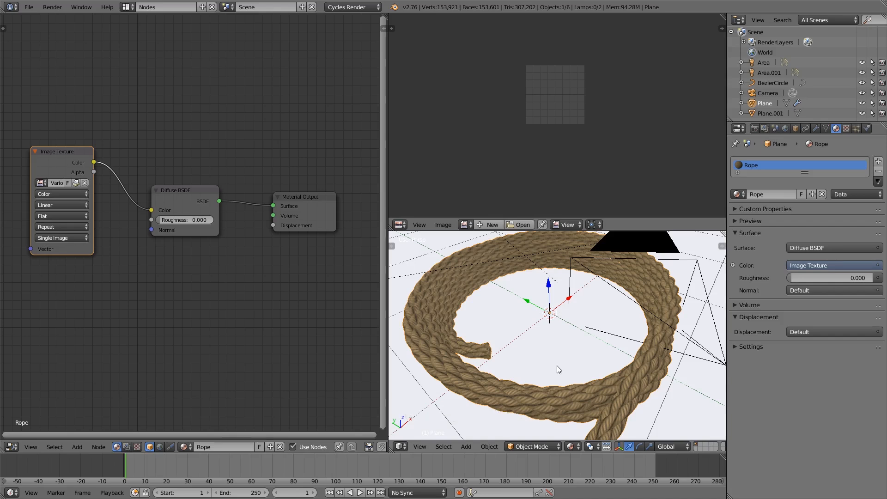
middle_click_drag(633, 377, 671, 344)
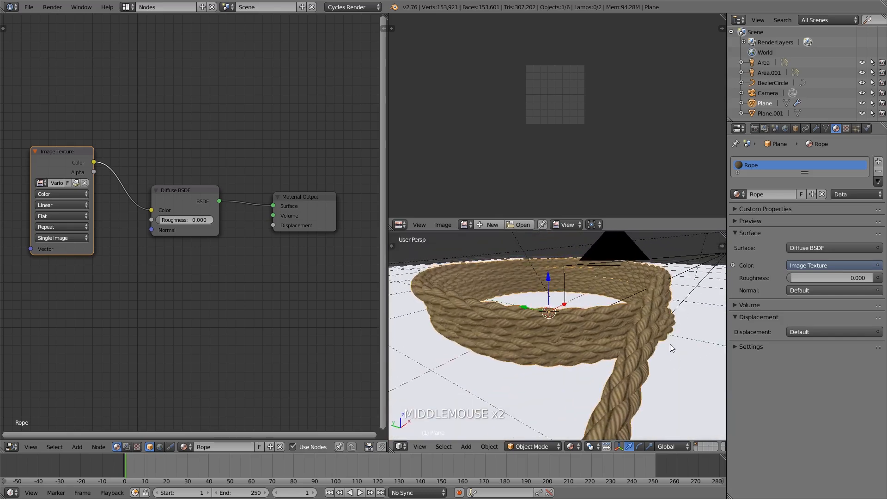
Look through the camera and set the viewport shading to Rendered.
key("KP_0")
scroll(634, 354, "up", 2)
scroll(635, 354, "down", 1)
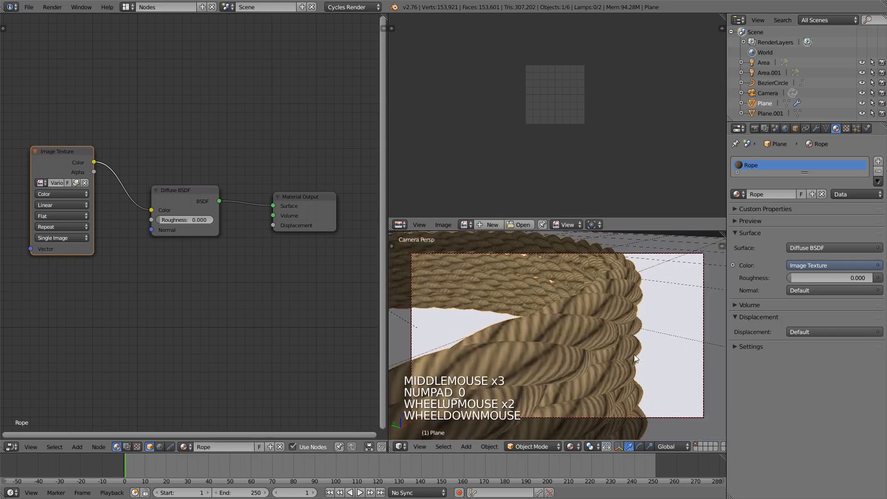
mouse_move(573, 447)
left_mouse_down()
mouse_move(601, 435)
mouse_move(605, 380)
left_mouse_up()
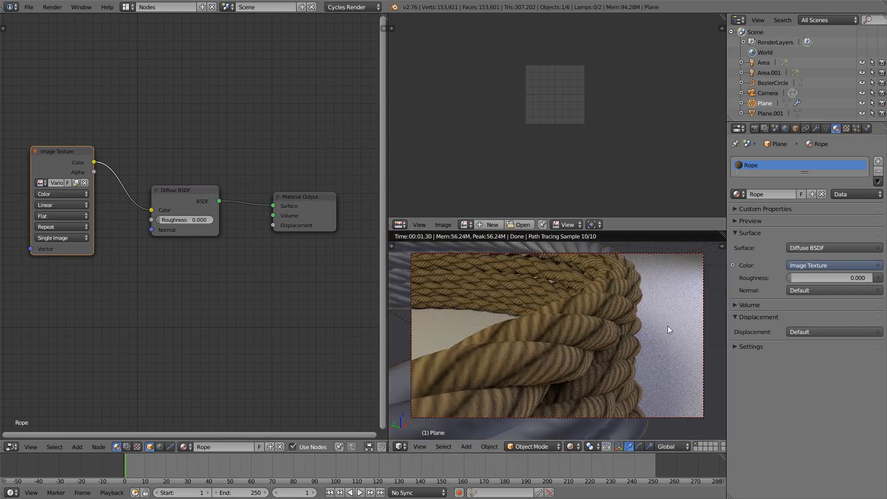
Add a Glossy BSDF node to the Rope material and place it below the Diffuse BSDF.
left_click(77, 447)
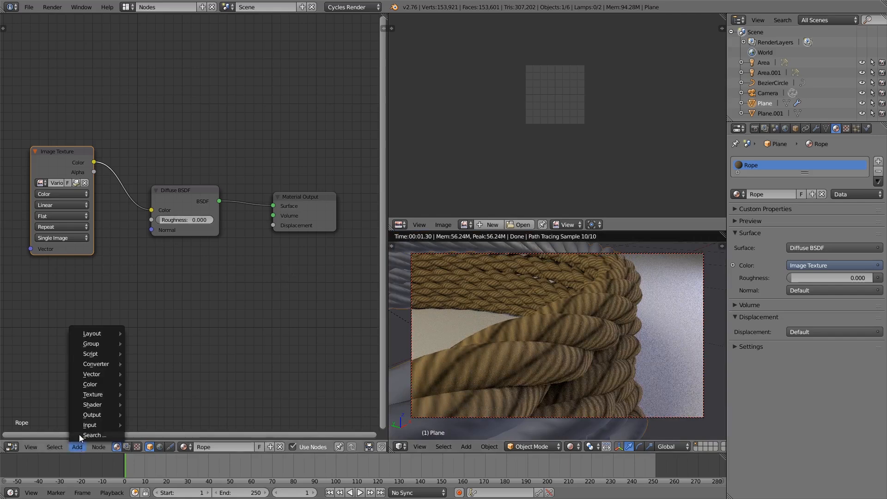
mouse_move(98, 405)
left_click(155, 249)
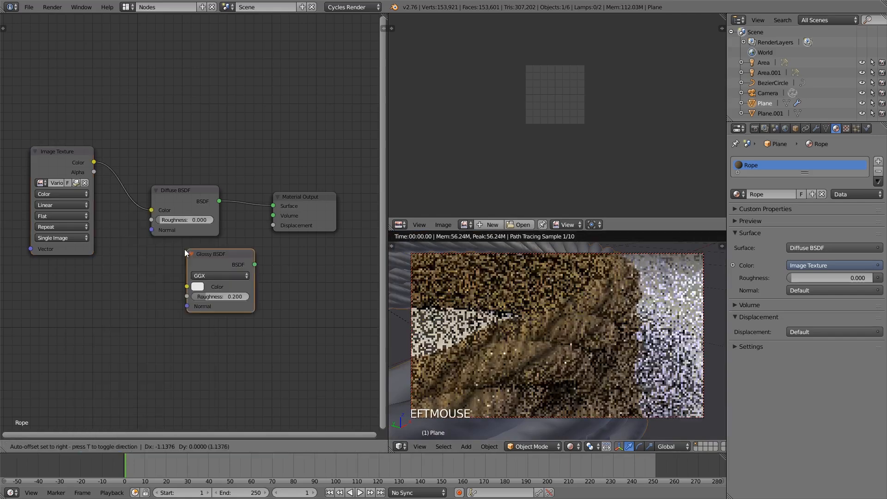
left_click(146, 295)
Insert a Mix Shader between the Diffuse BSDF and Material Output and connect the Glossy BSDF to its second Shader input.
left_click(78, 447)
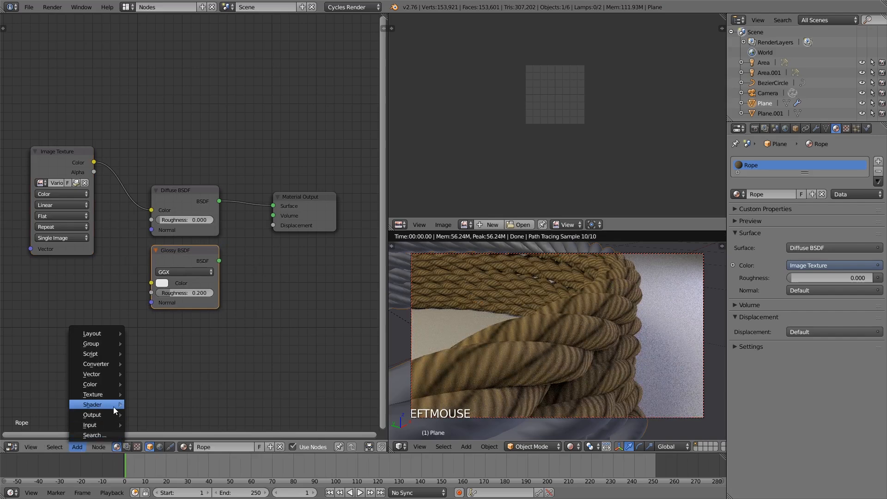
mouse_move(114, 409)
left_click(159, 215)
left_click(268, 206)
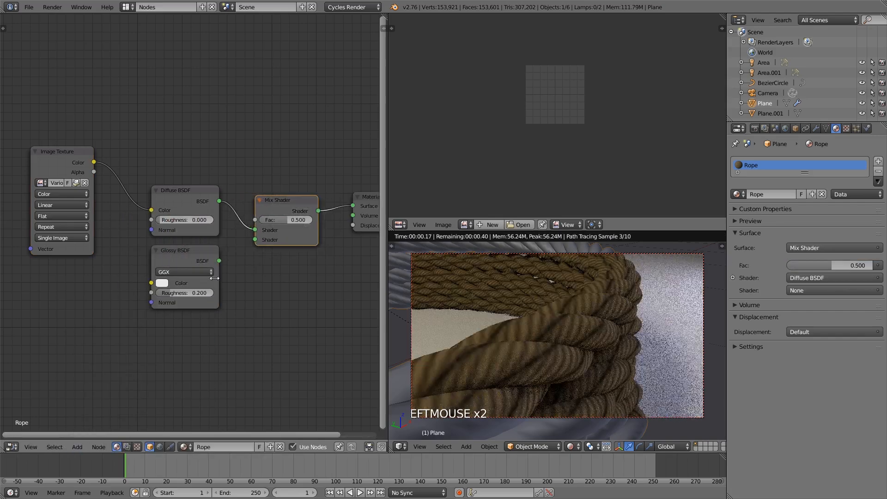
left_click_drag(220, 261, 256, 240)
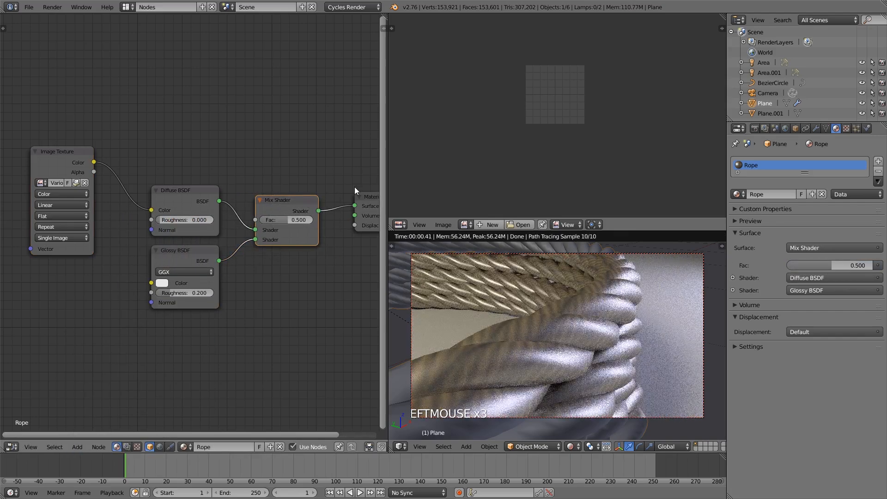
Add a Fresnel node and place it above the Diffuse BSDF.
scroll(342, 387, "down", 2)
middle_click_drag(351, 338, 296, 340)
scroll(294, 324, "up", 1)
scroll(294, 323, "up", 3)
scroll(296, 340, "down", 1)
scroll(297, 343, "up", 1)
left_click(82, 440)
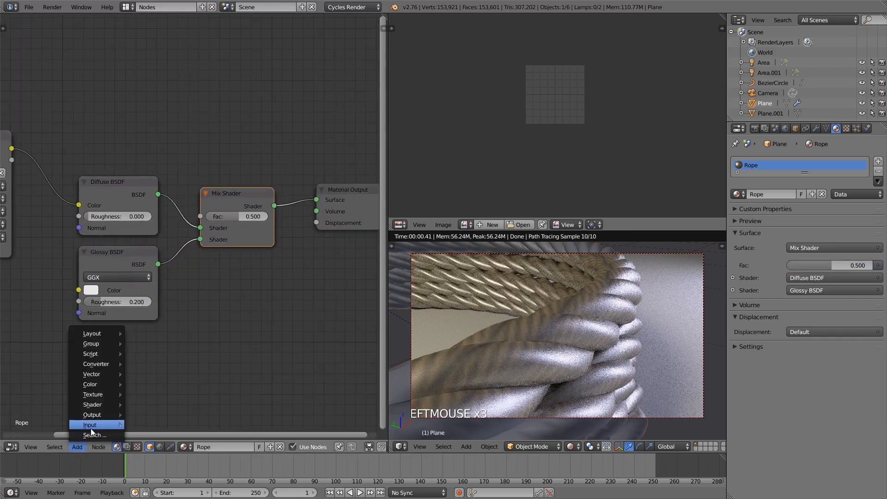
mouse_move(89, 423)
left_click(169, 304)
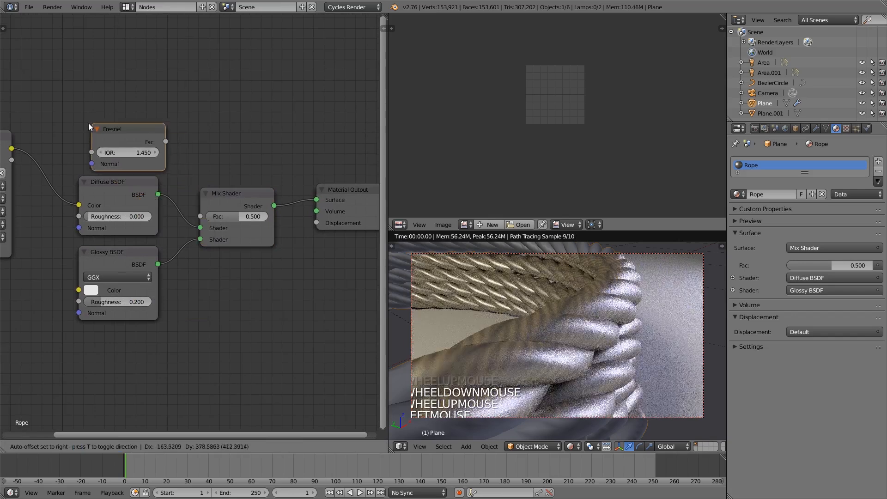
left_click(111, 152)
Set the Fresnel node's IOR to 1.530 and connect its Fac output to the Mix Shader's Fac input.
left_click(125, 149)
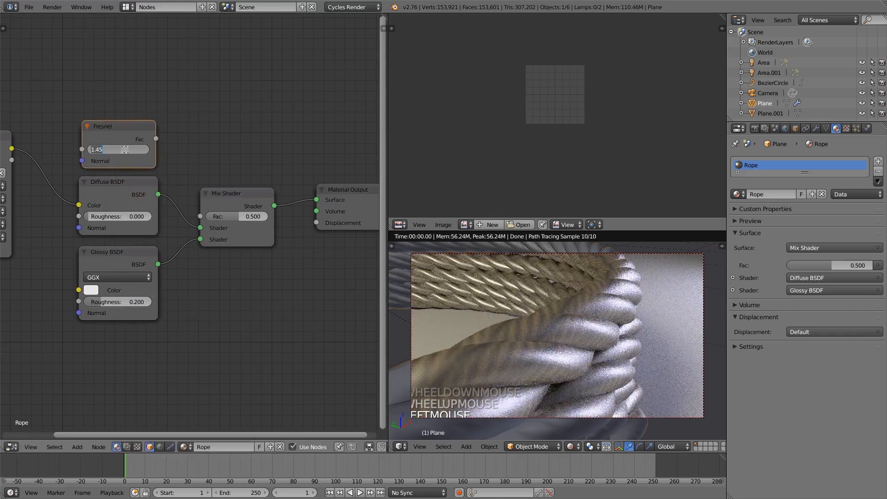
type("1")
key("Return")
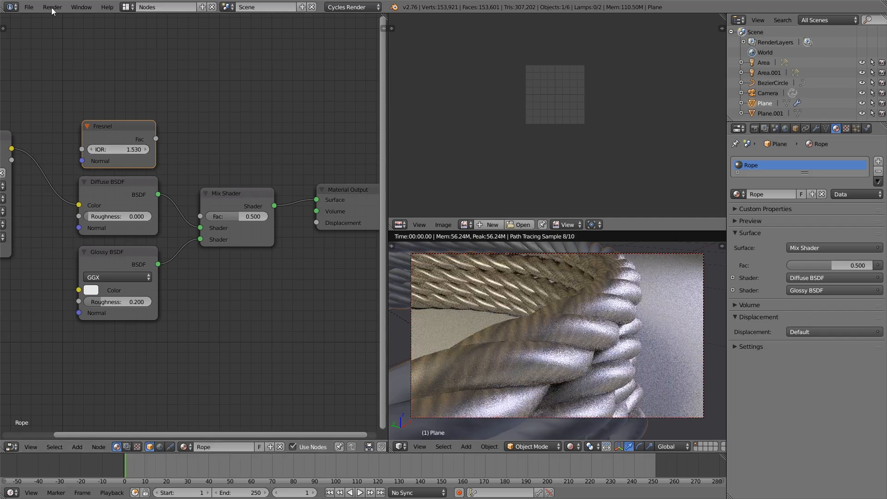
left_click_drag(125, 128, 201, 217)
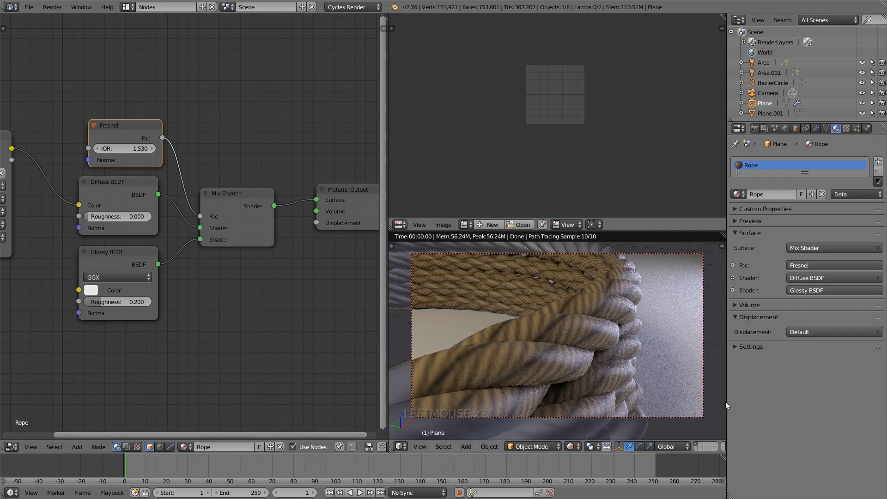
Select the camera and pull it back from the rope along its local Z axis.
right_click(705, 396)
key("g")
key("z")
key("z")
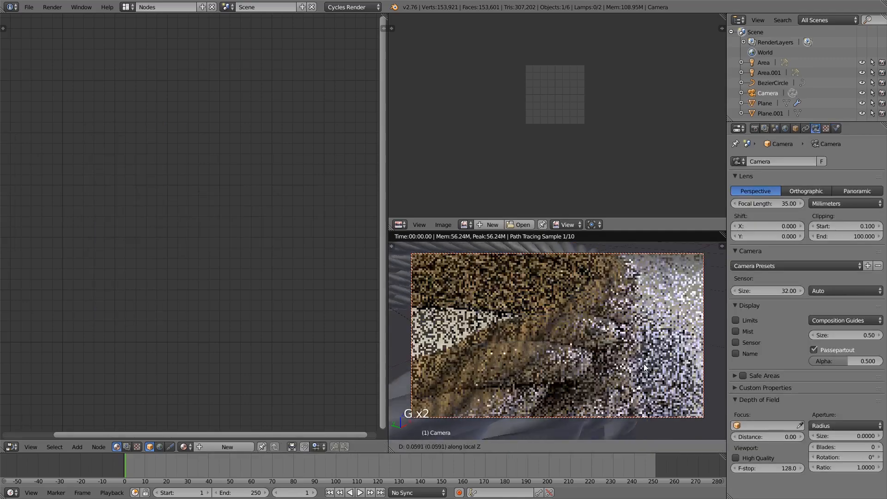
left_click(647, 391)
Reposition the camera, including along its local Z axis, to frame the outer side of the coil and the loose rope strand.
key("g")
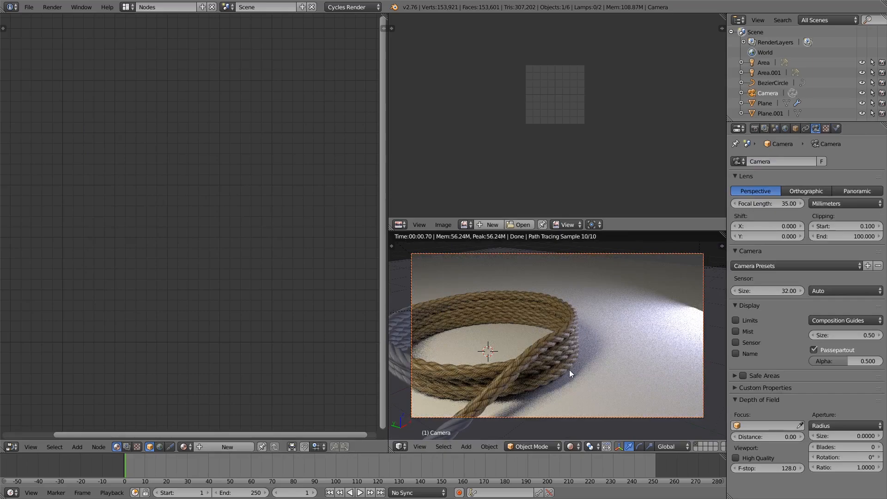
key("g")
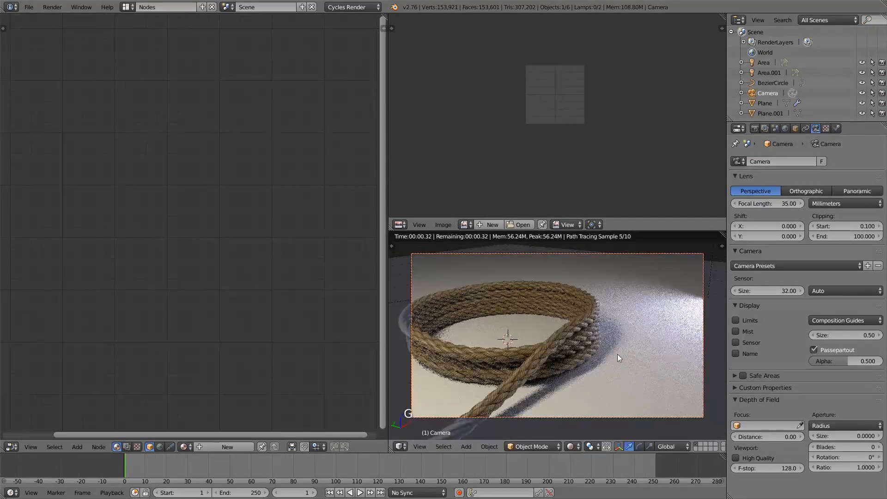
key("z")
key("z")
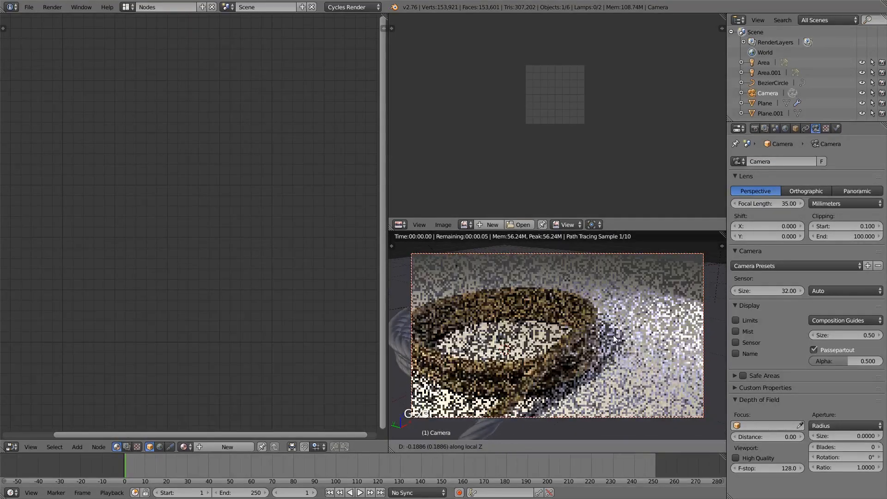
key("g")
key("g")
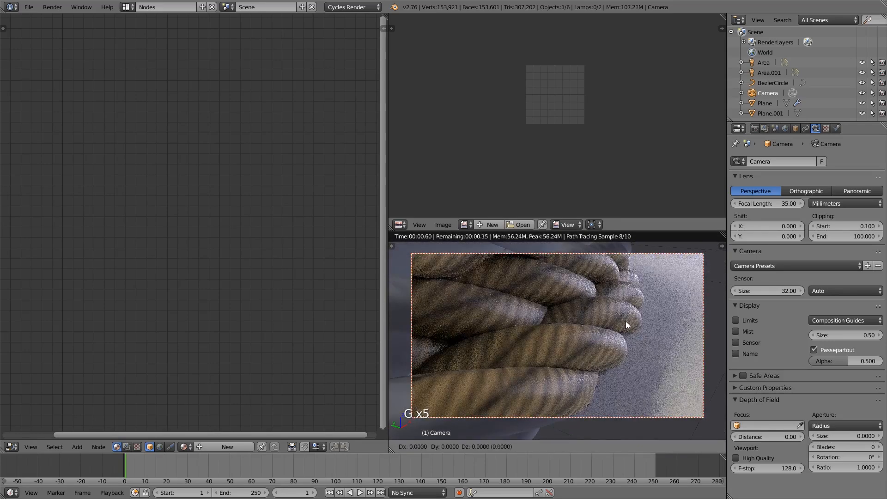
left_click(631, 349)
key("g")
left_click(616, 338)
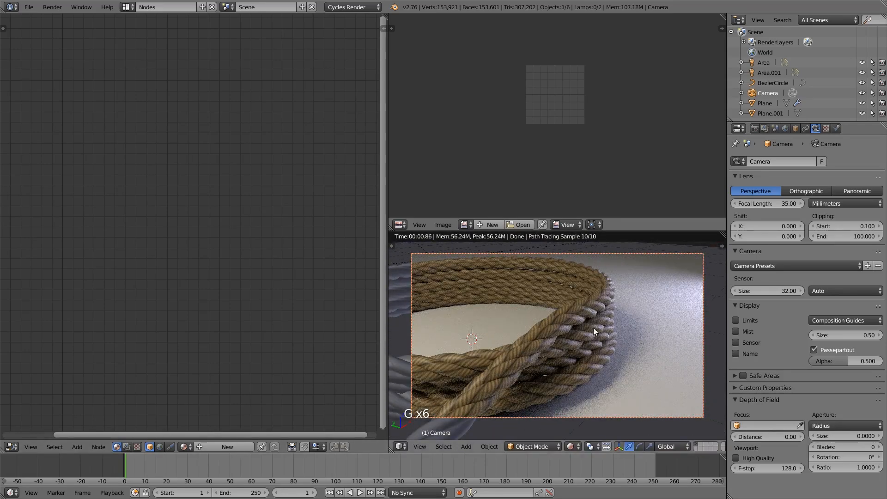
right_click(494, 329)
scroll(252, 266, "down", 4)
scroll(253, 265, "up", 3)
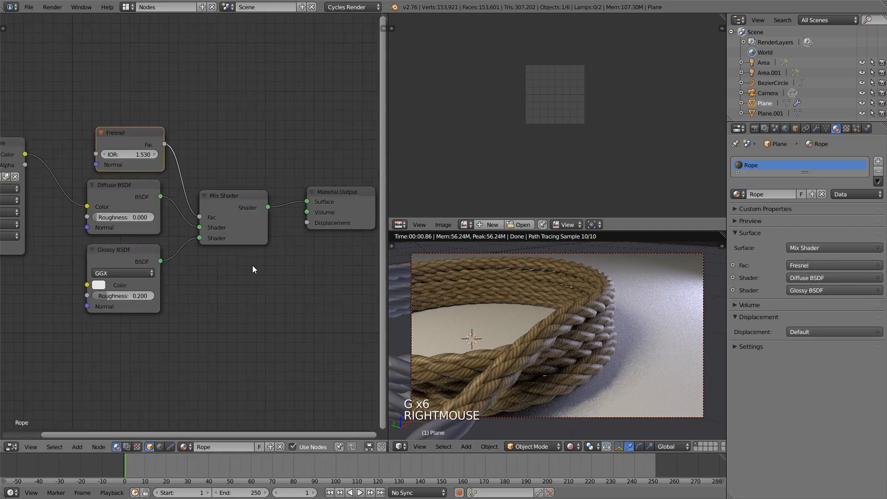
key("g")
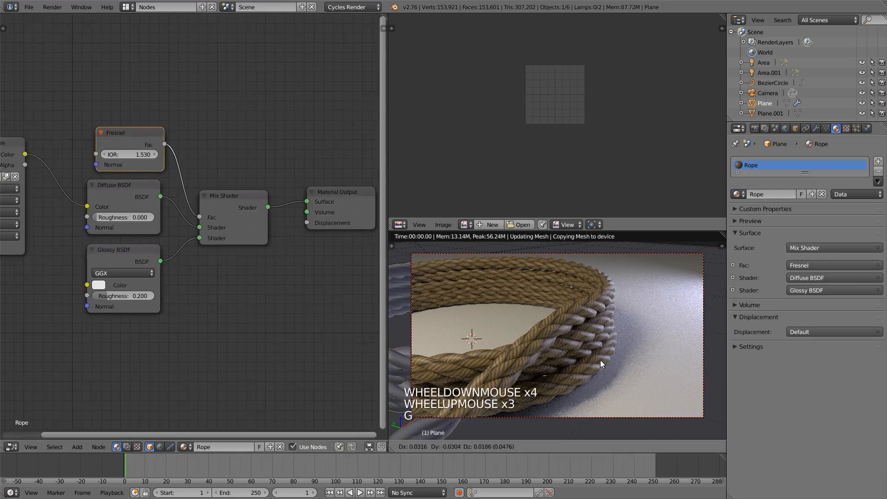
right_click(596, 345)
scroll(599, 345, "down", 1)
right_click(665, 351)
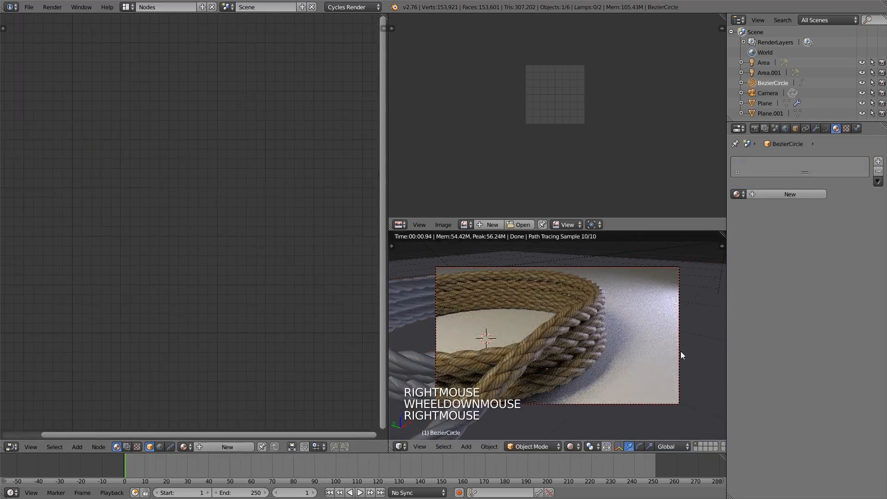
Select the camera and move it in along its local Z axis, adjusting its position for a close-up of the stacked rope loops.
right_click(679, 351)
scroll(629, 356, "up", 2)
key("g")
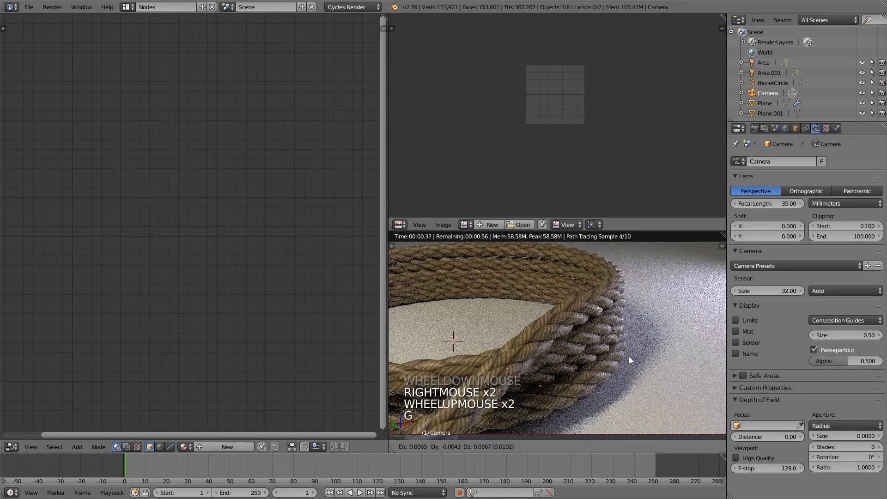
right_click(633, 353)
key("g")
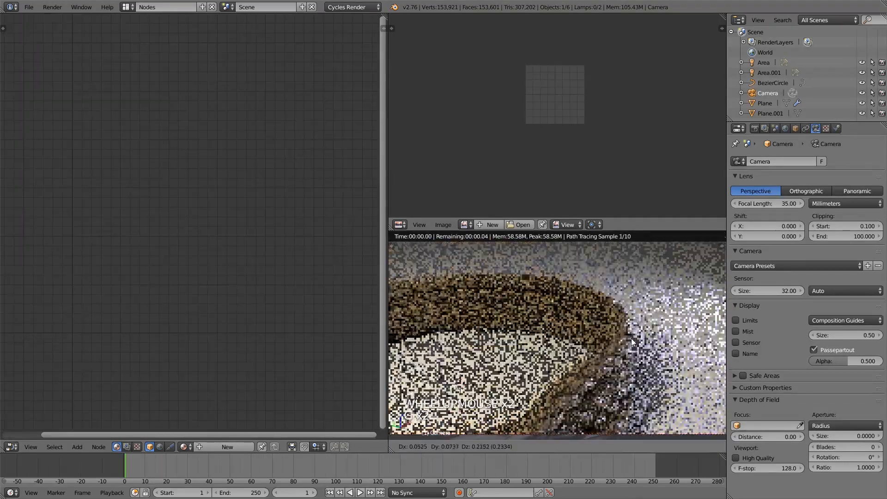
right_click(632, 339)
scroll(632, 339, "down", 1)
key("g")
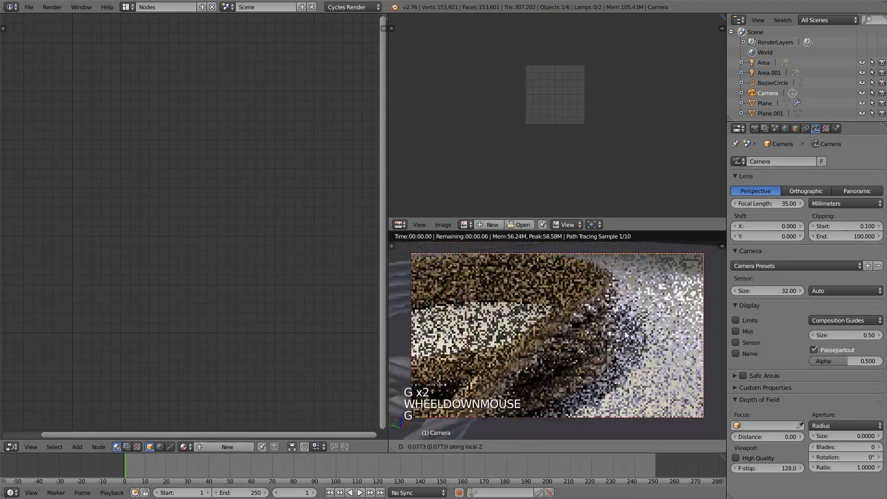
left_click(624, 316)
key("g")
left_click(622, 374)
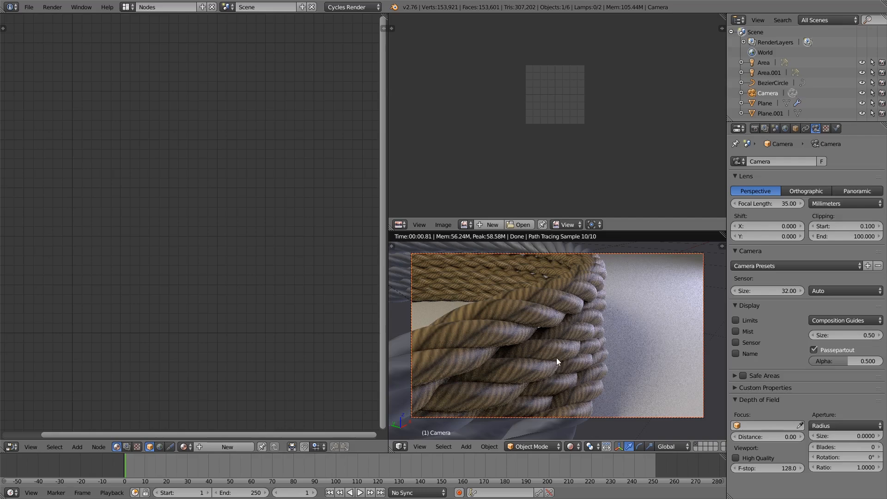
Select the rope and move the Material Output node farther from the Mix Shader to free space between them.
right_click(576, 297)
scroll(307, 292, "down", 4)
scroll(309, 299, "up", 2)
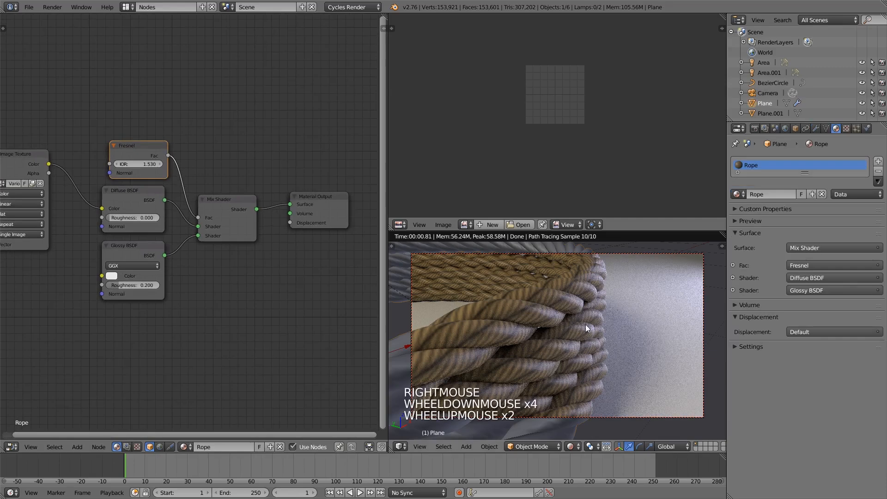
scroll(171, 252, "down", 2)
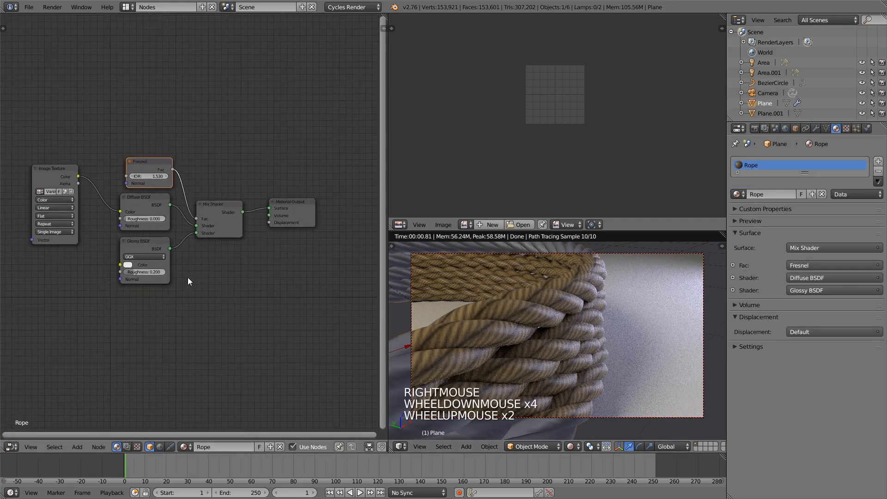
scroll(188, 277, "up", 1)
left_click_drag(345, 212, 413, 225)
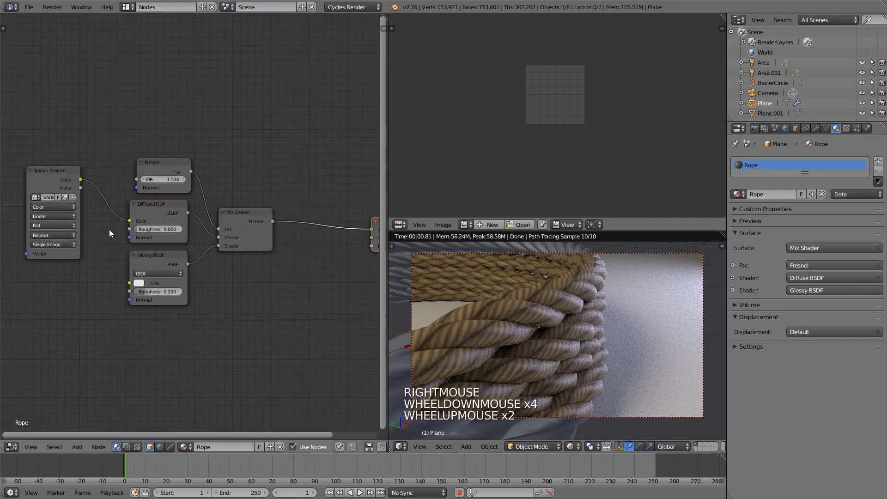
Duplicate the Mix Shader before the Material Output, feeding the Diffuse BSDF into its first shader input and the original mix into its second.
left_click(246, 220)
key("shift+d")
left_click(321, 218)
middle_click_drag(281, 279, 253, 282, "shift")
left_click(206, 214)
left_click_drag(246, 226, 295, 179)
left_click_drag(212, 214, 217, 226)
left_click_drag(160, 217, 283, 205)
Add a ColorRamp node driven by the Image Texture's Color and connect its Color output to the new Mix Shader's Fac.
scroll(302, 296, "down", 2)
left_click_drag(29, 185, 19, 184)
left_click(78, 447)
mouse_move(104, 372)
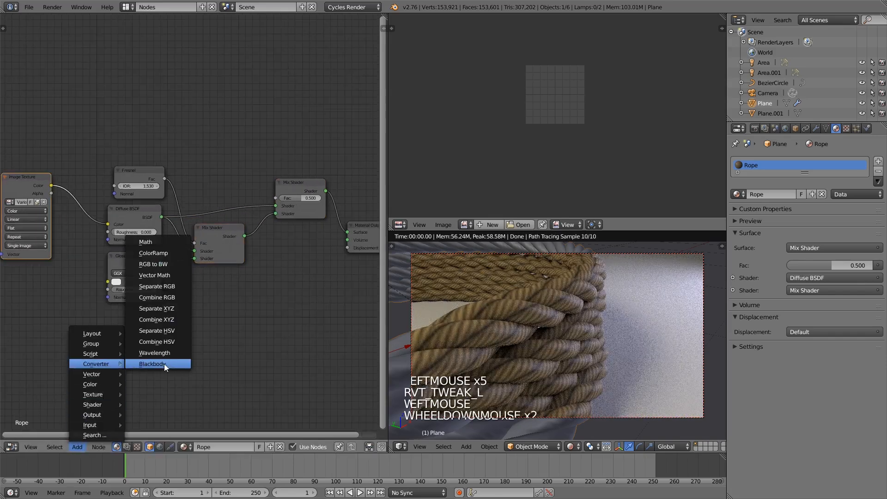
left_click(144, 256)
left_click(118, 75)
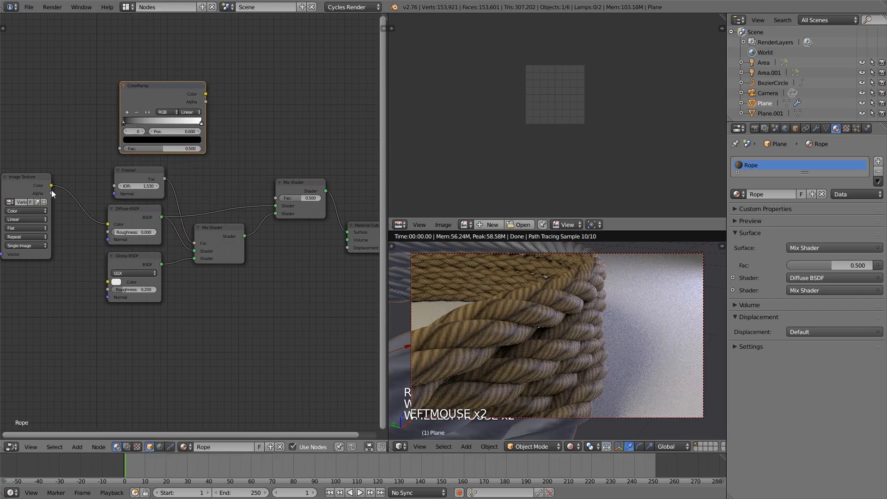
left_click_drag(51, 186, 120, 147)
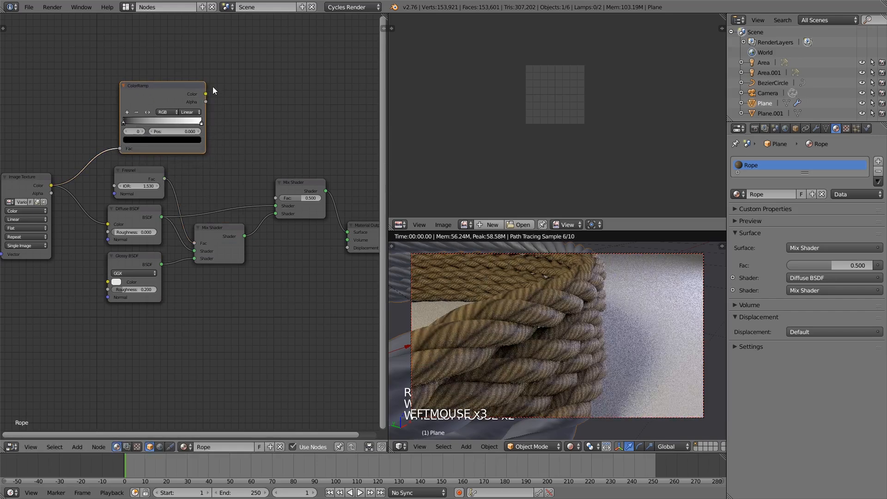
left_click_drag(206, 94, 285, 198)
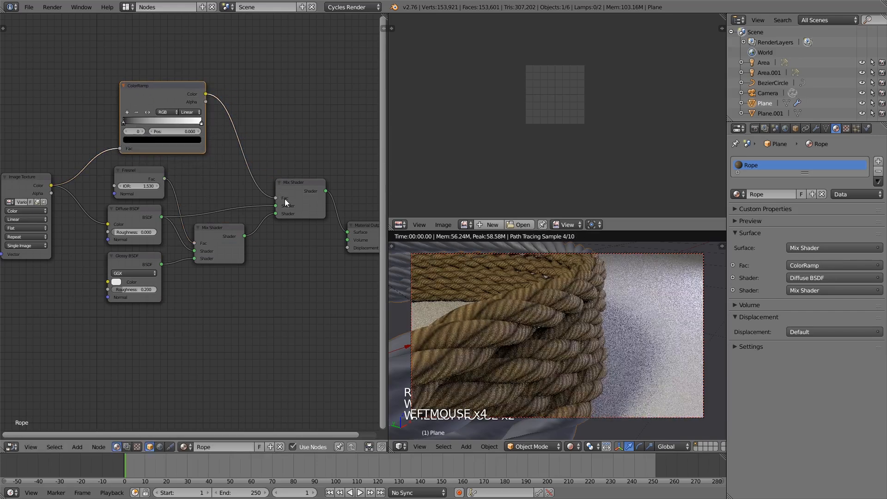
Set the ColorRamp's white stop to position 0.619 and check the rope's shading in the rendered view.
scroll(611, 376, "up", 2)
scroll(611, 376, "up", 2)
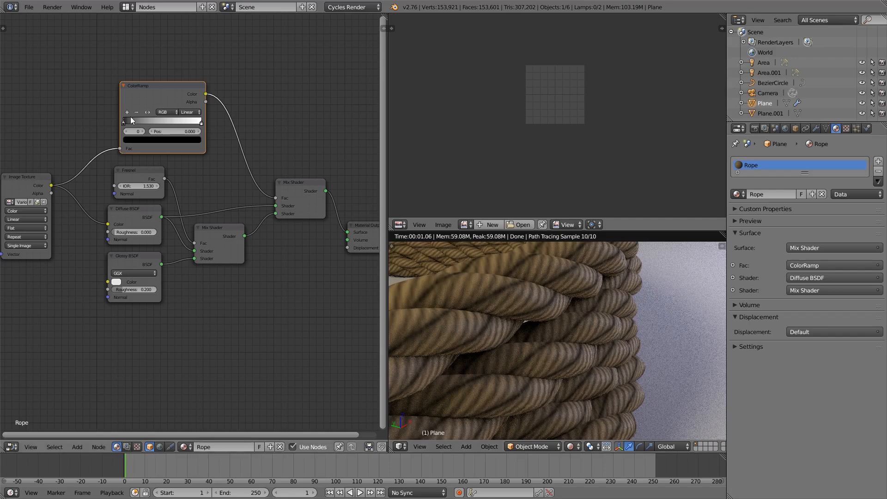
left_click_drag(201, 121, 187, 135)
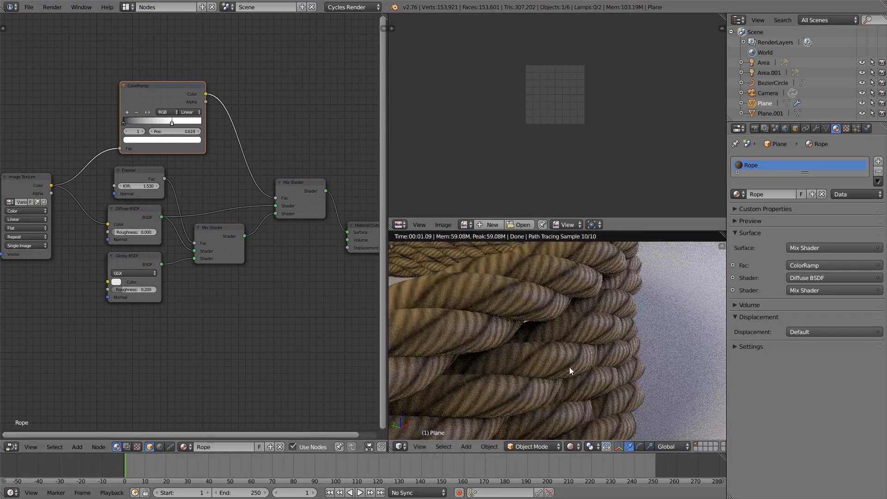
scroll(570, 367, "down", 4)
scroll(569, 367, "up", 1)
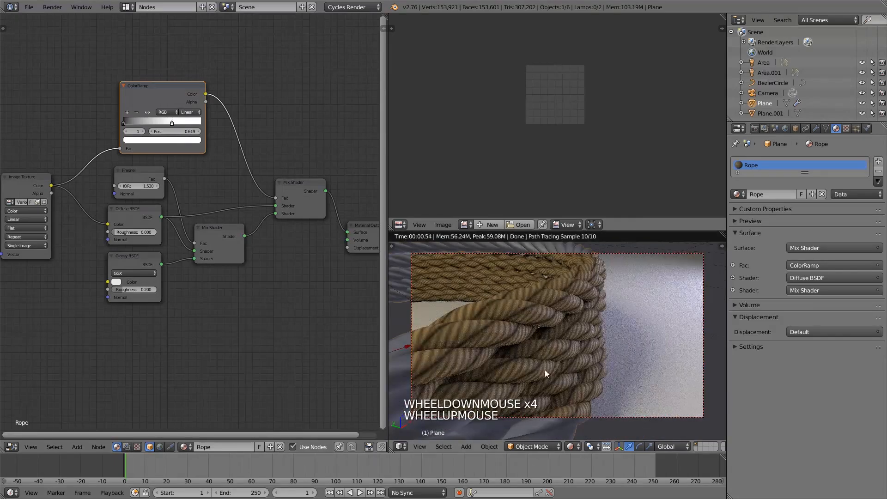
Move the Material Output node farther from the Mix Shader and add a second Image Texture node below the existing nodes.
scroll(286, 304, "down", 1)
middle_click_drag(286, 304, 274, 278)
left_click_drag(322, 204, 337, 190)
middle_click_drag(210, 308, 243, 299)
left_click(72, 447)
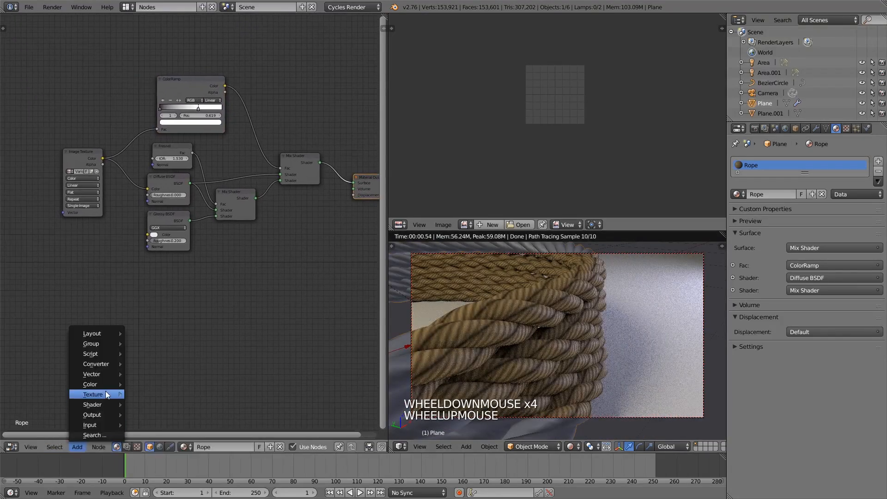
mouse_move(102, 394)
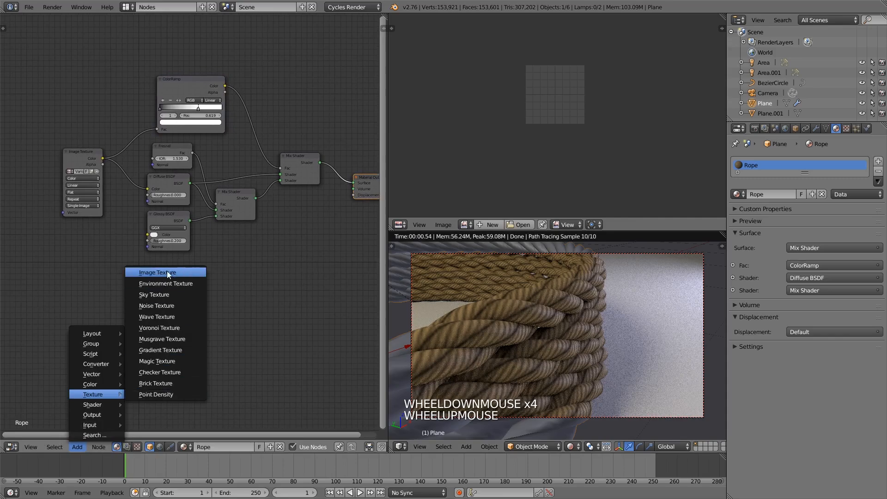
left_click(158, 272)
left_click(70, 263)
Load Various0539_2_S.png from the textures folder into the new Image Texture node and set it to Non-Color Data.
left_click(99, 287)
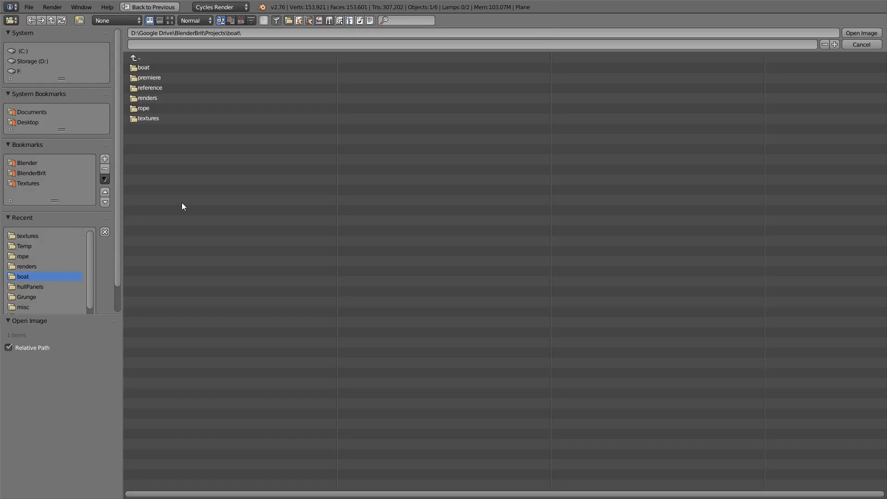
left_click(146, 118)
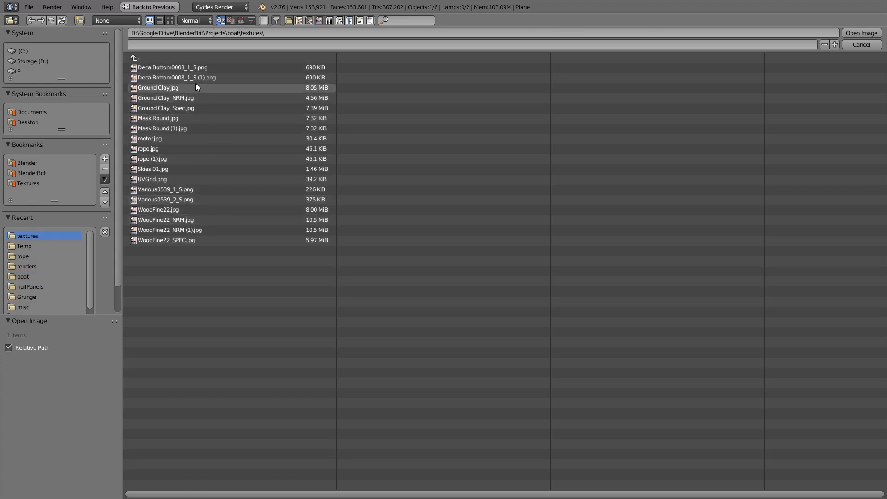
left_click(170, 20)
left_click(541, 171)
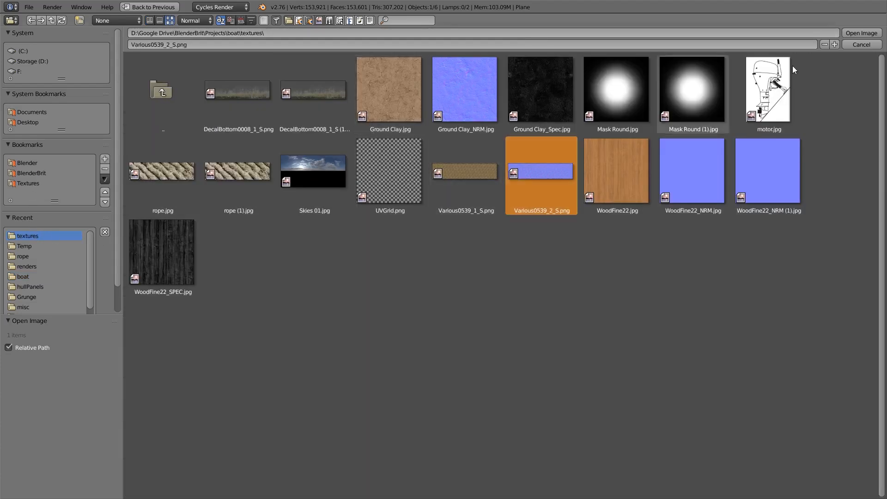
left_click(862, 33)
left_click_drag(75, 293, 91, 280)
left_click(83, 271)
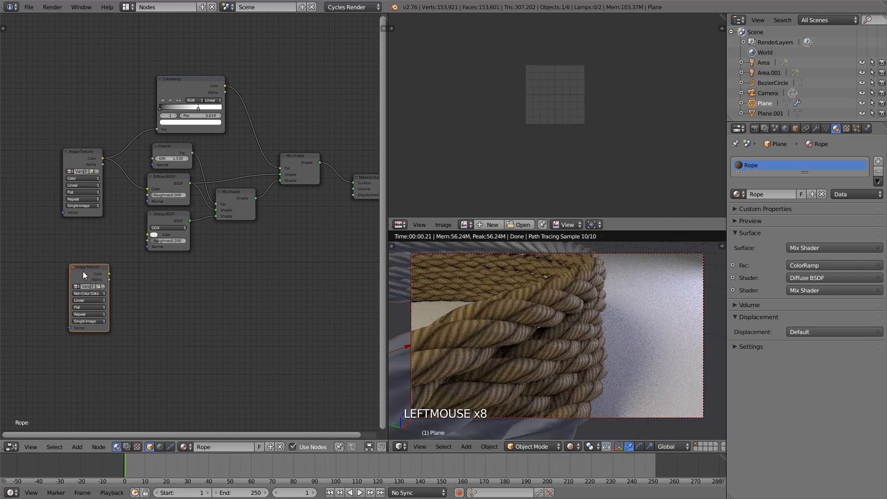
Add a Normal Map node fed by the new image's Color and connect its Normal output to the Diffuse, Glossy and Fresnel nodes.
left_click(83, 448)
mouse_move(107, 374)
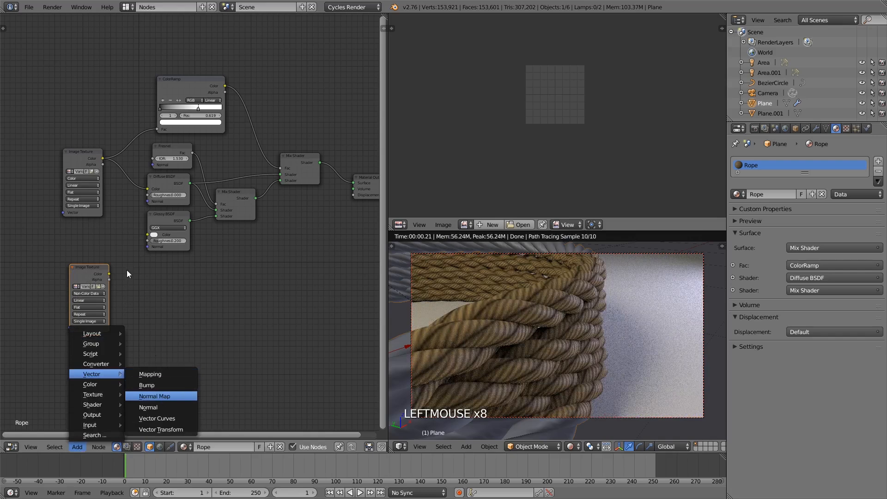
key("Return")
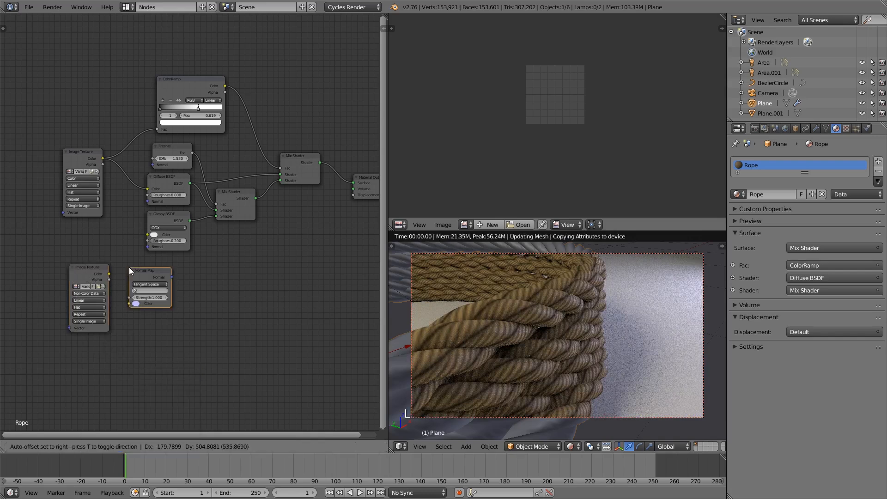
left_click(129, 267)
left_click_drag(109, 274, 130, 304)
left_click_drag(172, 277, 148, 201)
left_click_drag(172, 277, 153, 165)
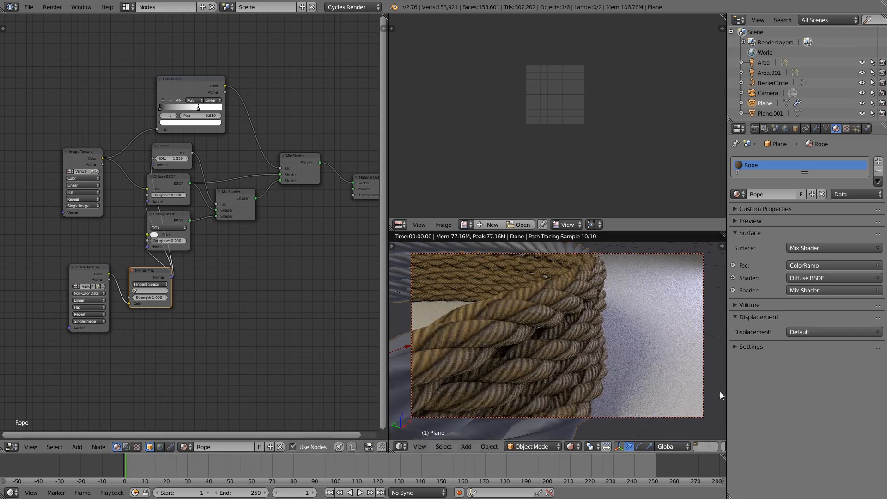
Select the camera and pull it back along its local Z axis, repositioning it to frame the whole rope coil.
right_click(703, 361)
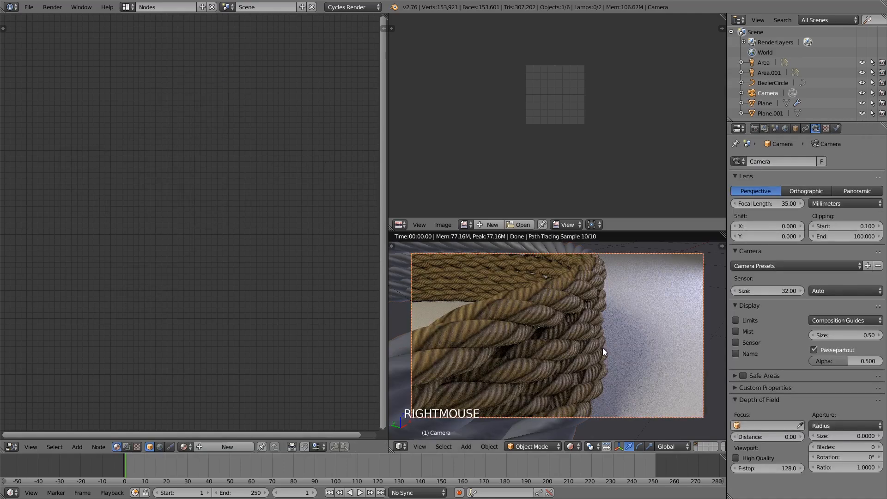
key("g")
key("g")
key("g")
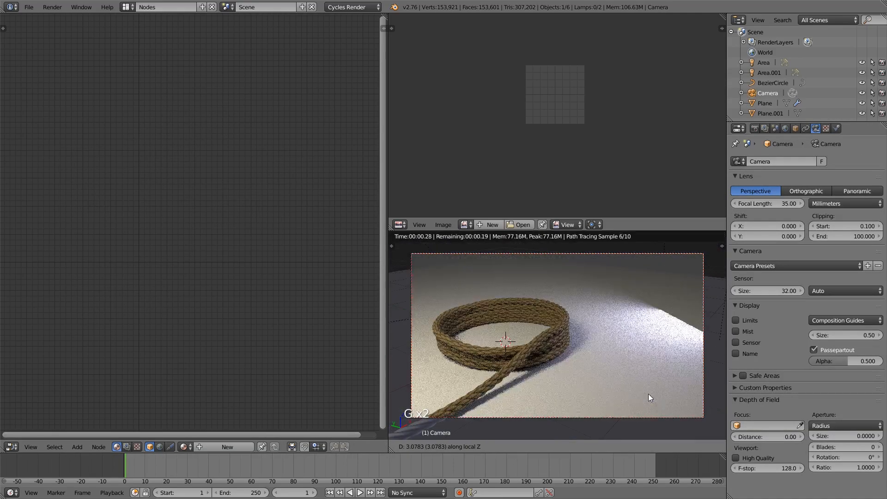
key("g")
left_click(661, 322)
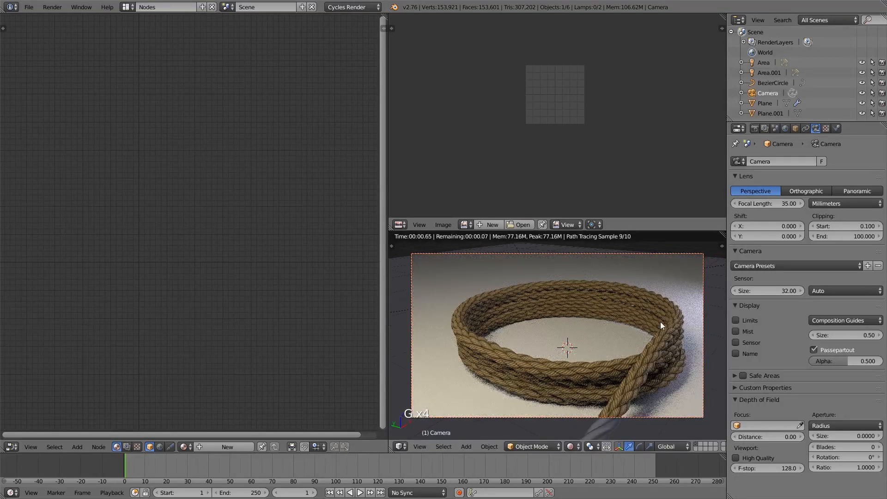
key("g")
left_click(663, 325)
scroll(617, 409, "up", 1)
scroll(617, 409, "down", 1)
scroll(618, 410, "up", 1)
scroll(619, 411, "down", 1)
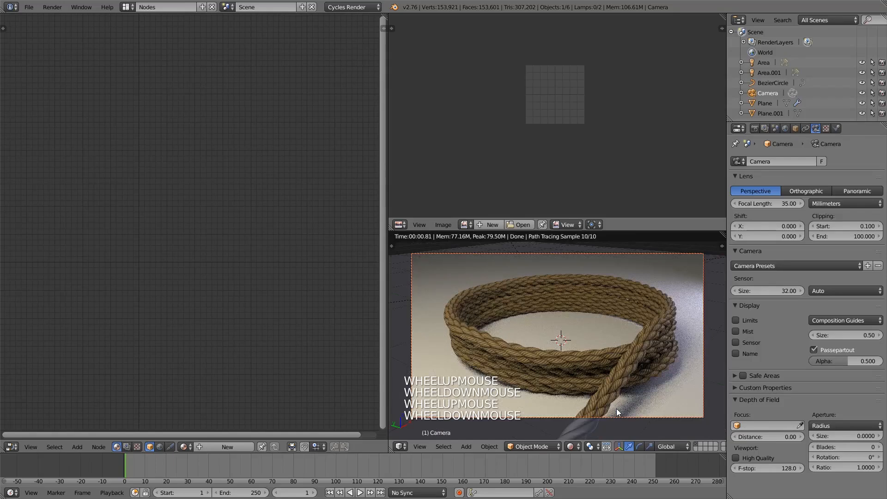
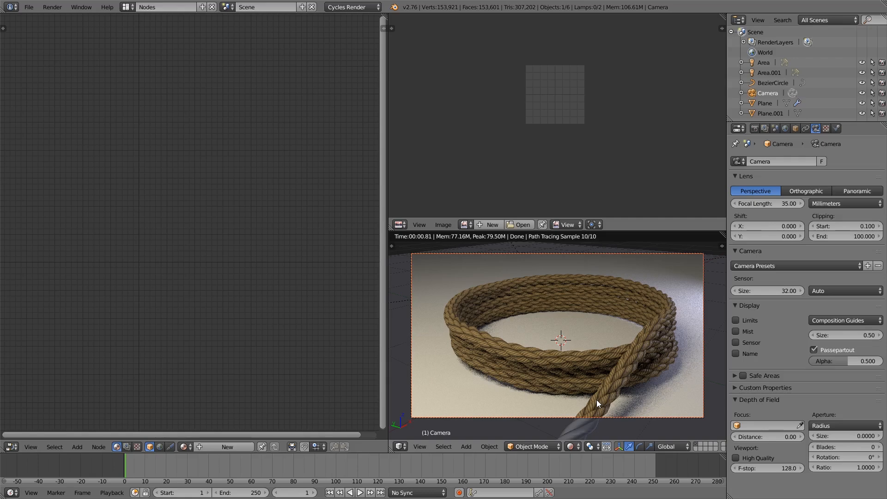
Examine the rope's material and normal detail in the rendered view, both close up and from a distance.
scroll(597, 401, "up", 5)
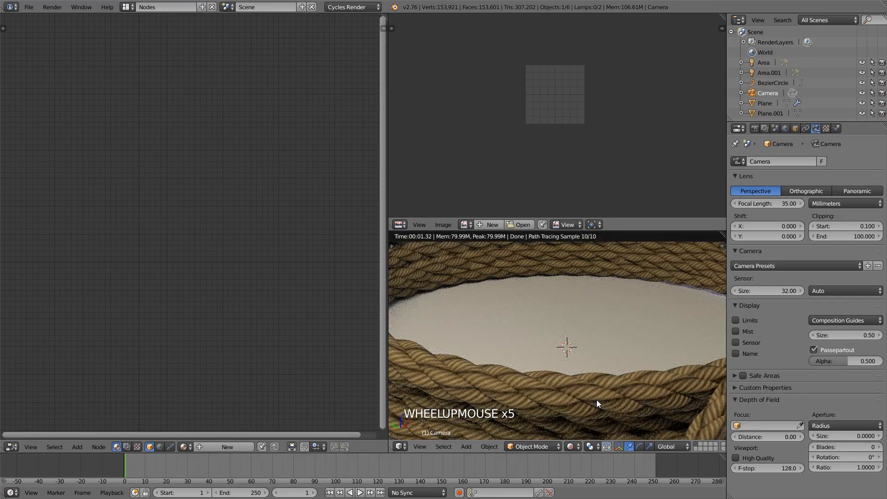
scroll(597, 401, "down", 13)
scroll(597, 403, "down", 4)
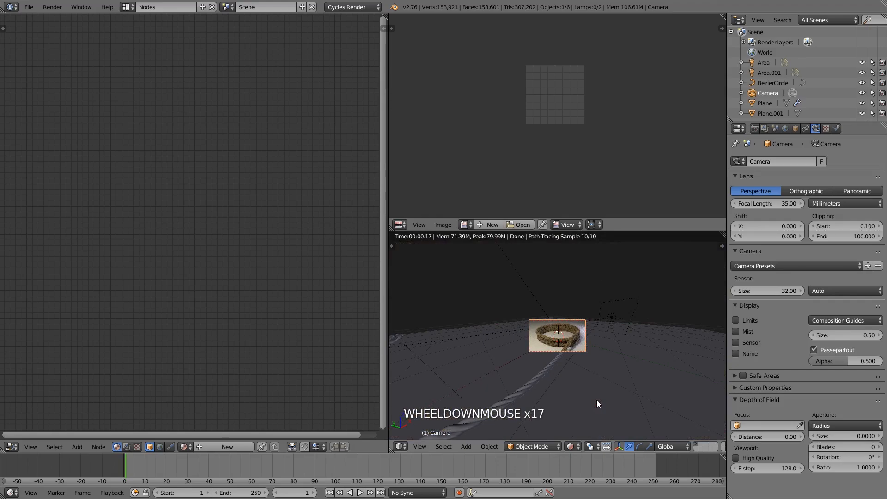
scroll(597, 400, "up", 11)
scroll(597, 401, "down", 2)
scroll(597, 400, "up", 1)
scroll(597, 400, "down", 1)
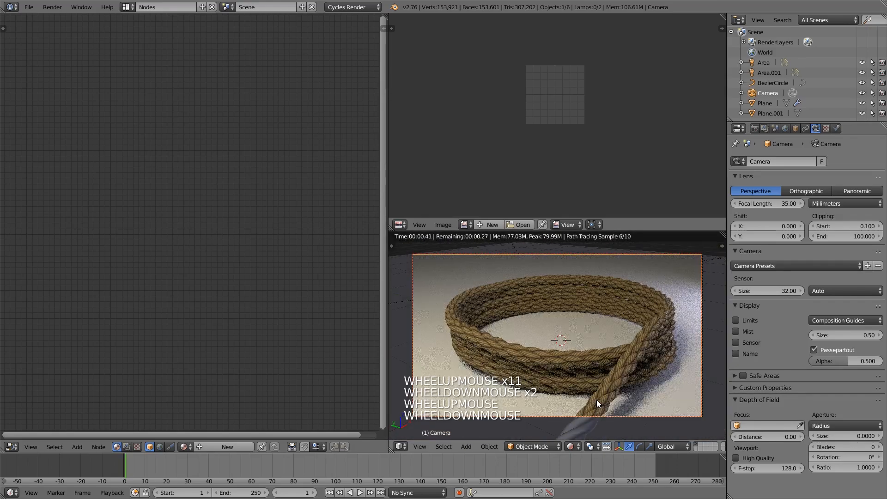
scroll(597, 401, "up", 1)
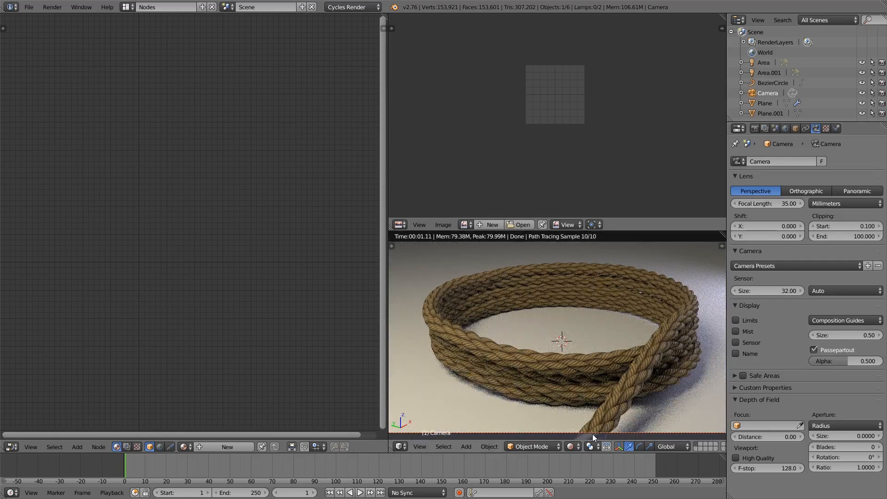
Select the rope to bring up its material nodes.
right_click(593, 356)
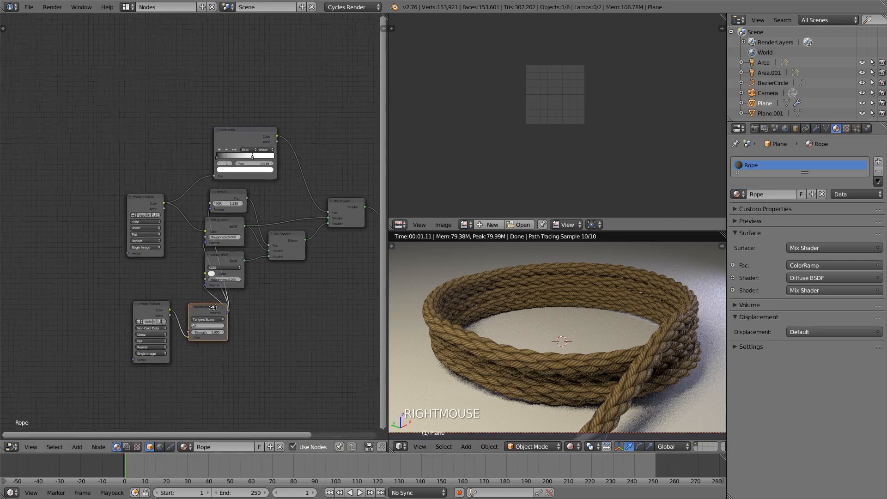
Move the colour Image Texture node farther away from the shader nodes to free up space between them.
middle_click_drag(213, 307, 216, 309)
scroll(137, 214, "up", 3)
left_click_drag(130, 202, 52, 183)
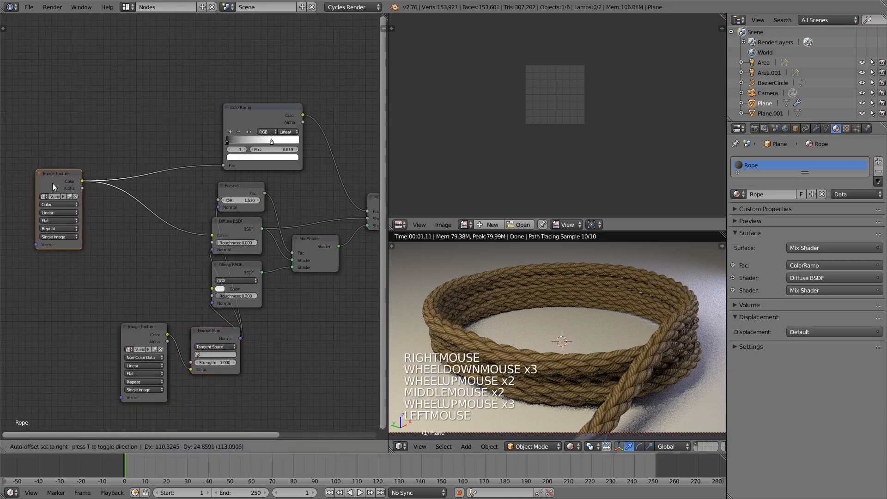
left_click(52, 183)
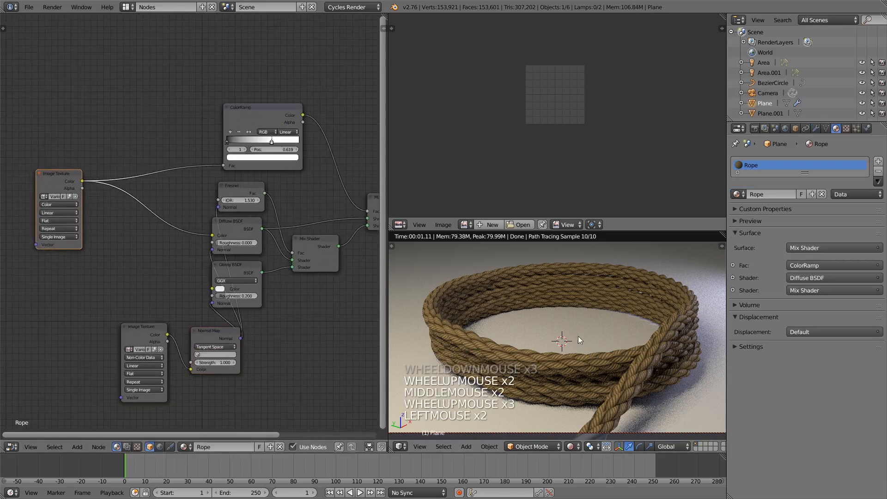
Add a Noise Texture node just below the colour Image Texture node.
left_click(83, 444)
mouse_move(98, 364)
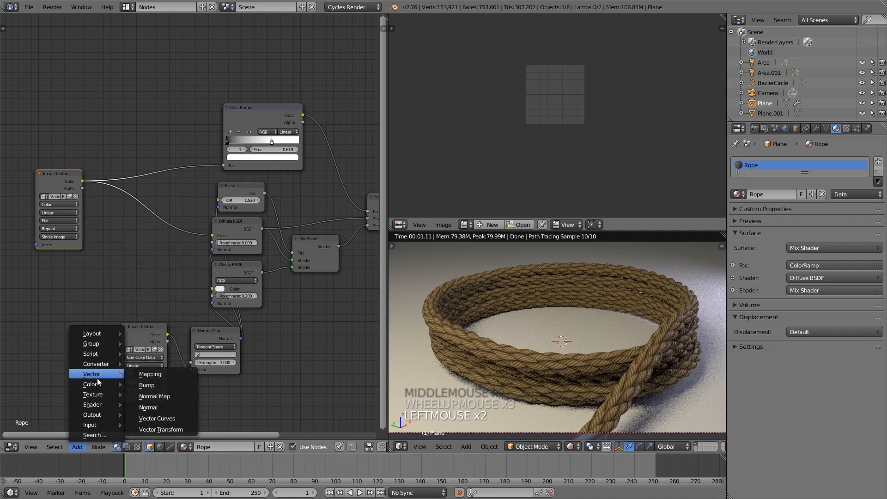
mouse_move(97, 387)
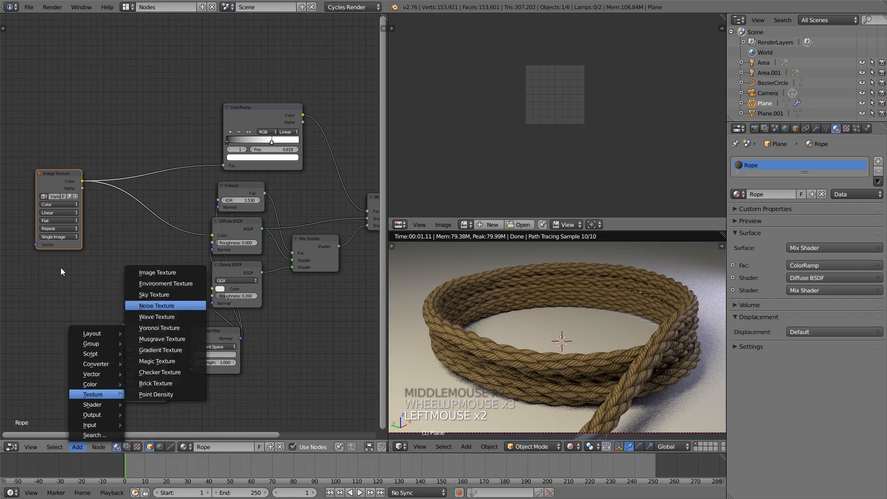
key("Return")
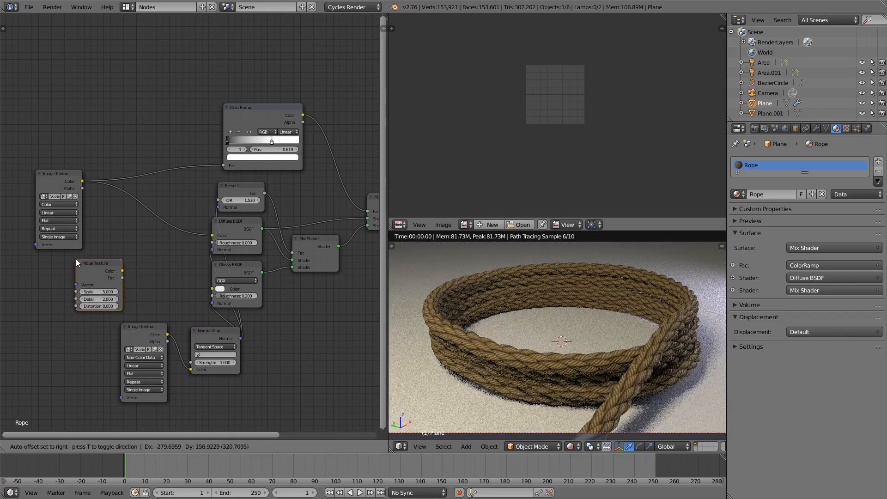
left_click(76, 261)
Connect the Noise Texture's Color output to the Diffuse BSDF's Color input and preview the rope in Rendered shading.
left_click(572, 447)
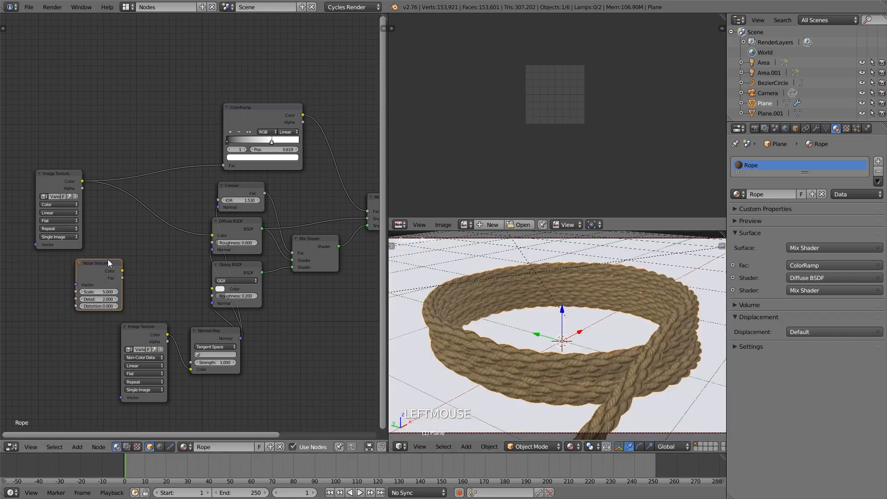
left_click_drag(106, 265, 214, 236)
scroll(161, 245, "up", 1)
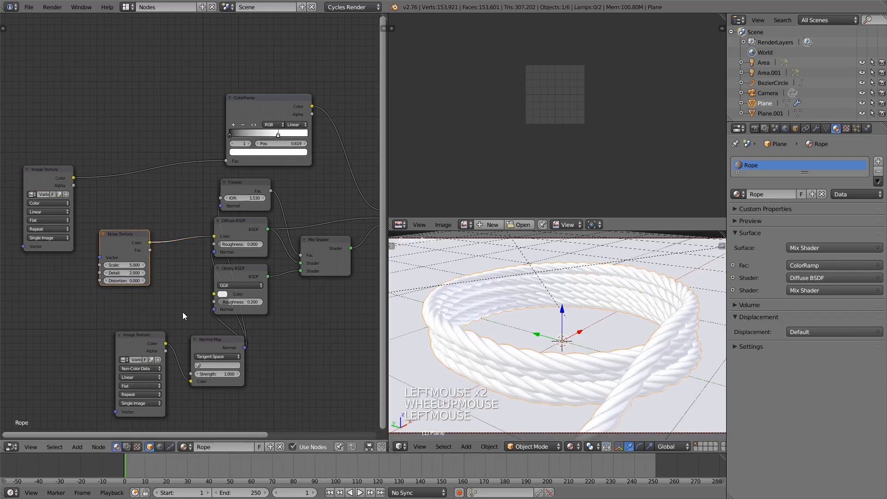
left_click(574, 447)
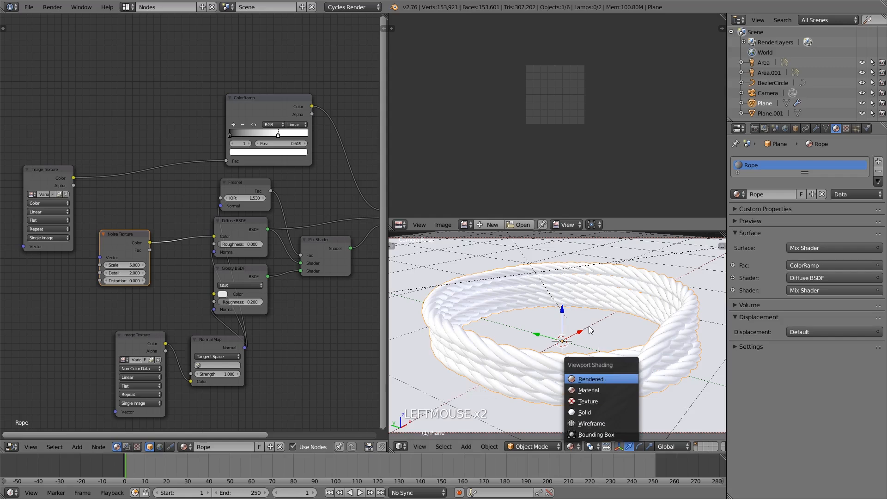
key("Return")
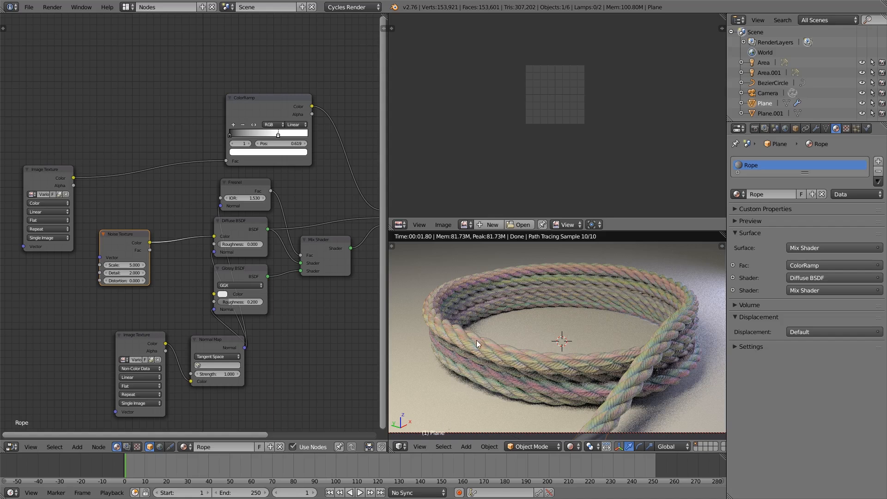
Set the Noise Texture's Scale to 1.
mouse_move(133, 236)
left_mouse_down()
mouse_move(116, 251)
mouse_move(135, 245)
left_mouse_up()
scroll(192, 212, "up", 3)
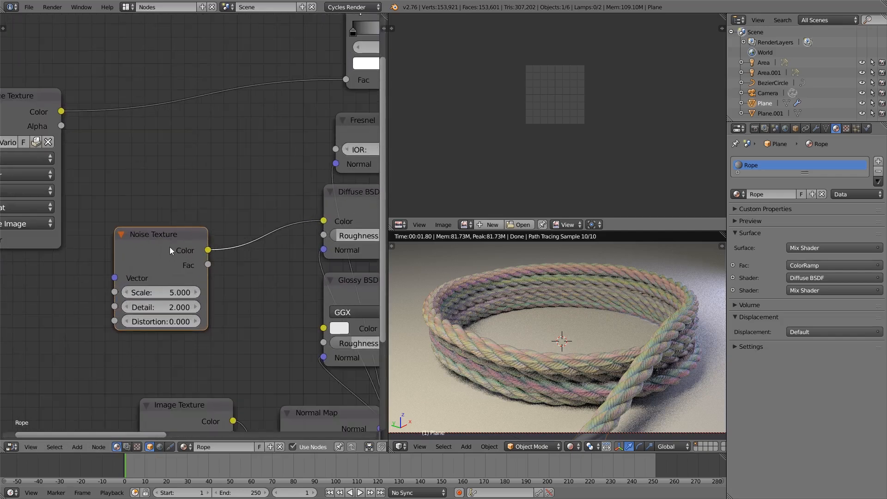
left_click(162, 292)
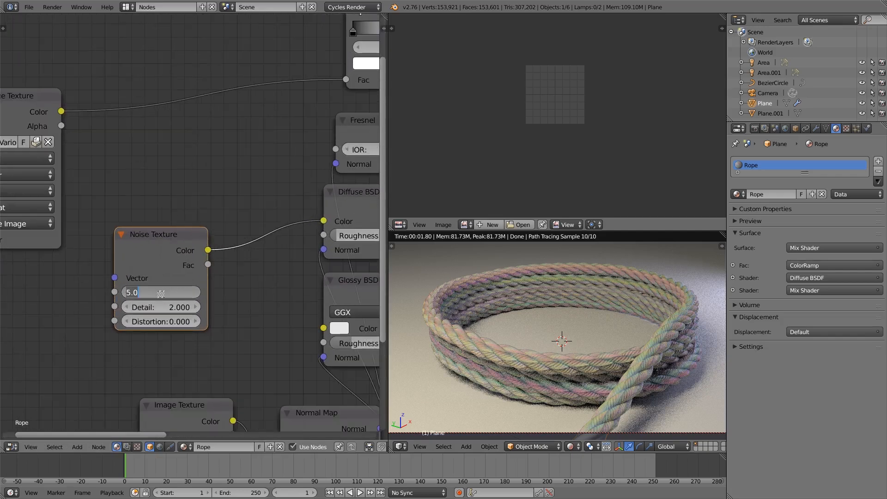
type("1")
left_click(162, 295)
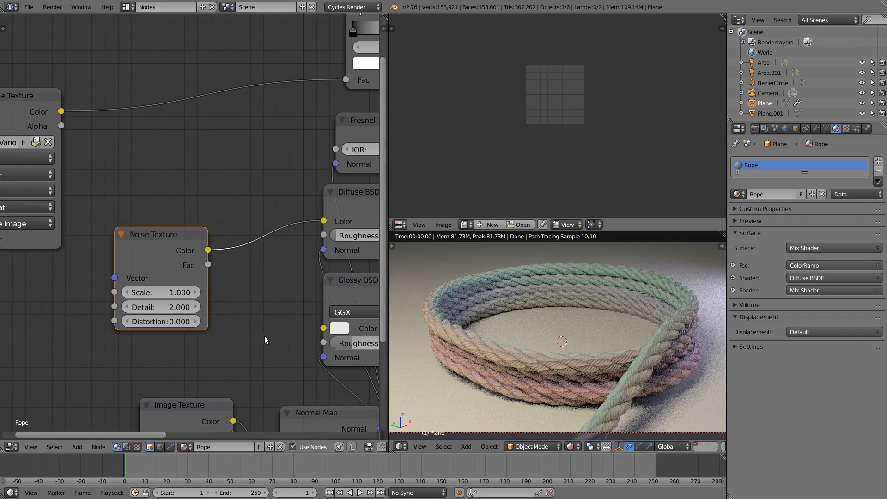
Move the Noise Texture node under the colour Image Texture node, leaving space before the Diffuse BSDF.
left_click_drag(156, 253, 127, 268)
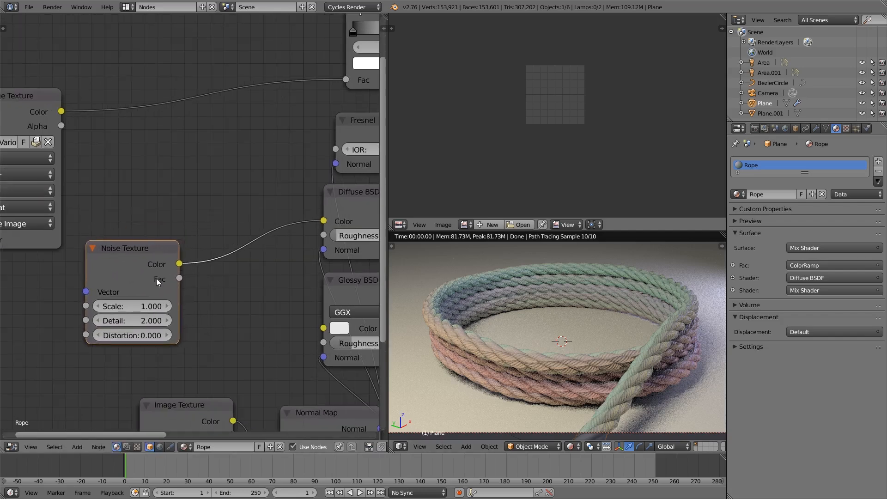
scroll(156, 278, "down", 1)
left_click(332, 203)
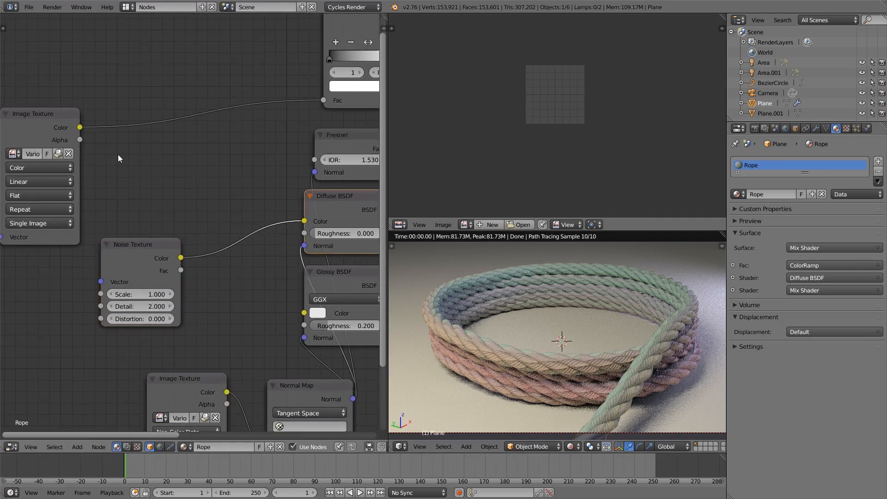
left_click(46, 123)
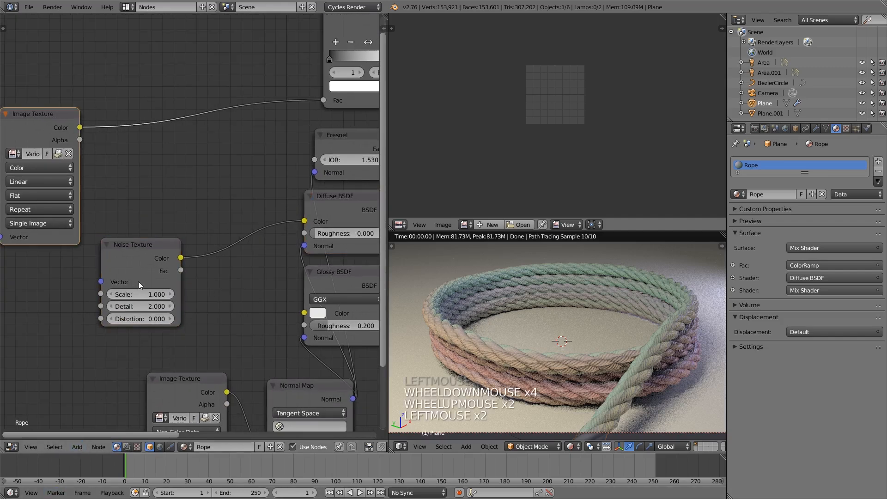
scroll(138, 268, "down", 3)
left_click_drag(137, 254, 51, 273)
Insert a ColorRamp node into the link between the Noise Texture and the Diffuse BSDF.
left_click(77, 447)
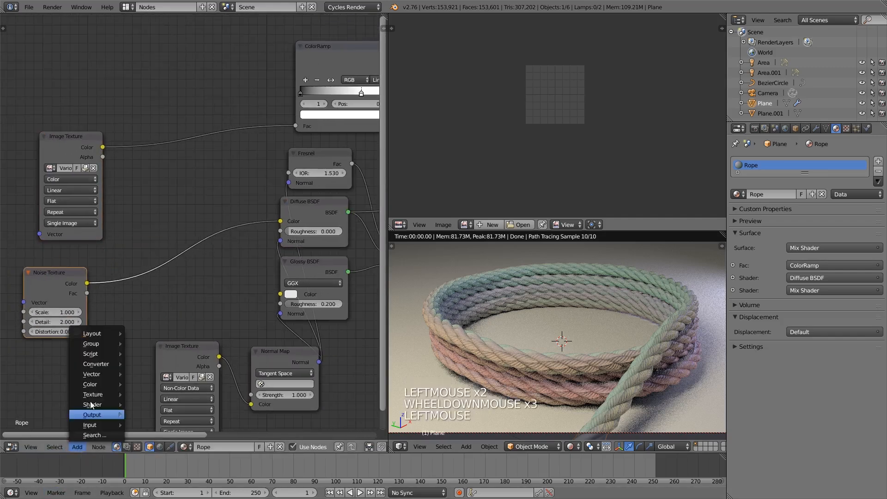
mouse_move(104, 364)
left_click(134, 264)
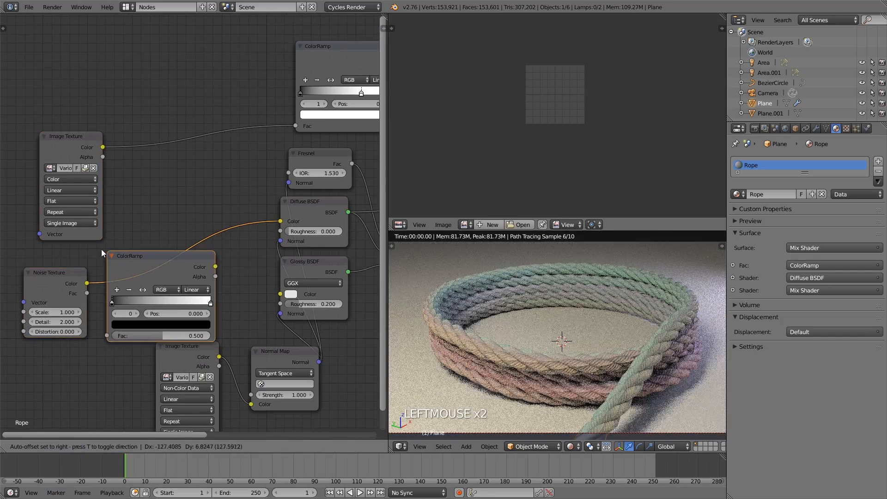
left_click(117, 247)
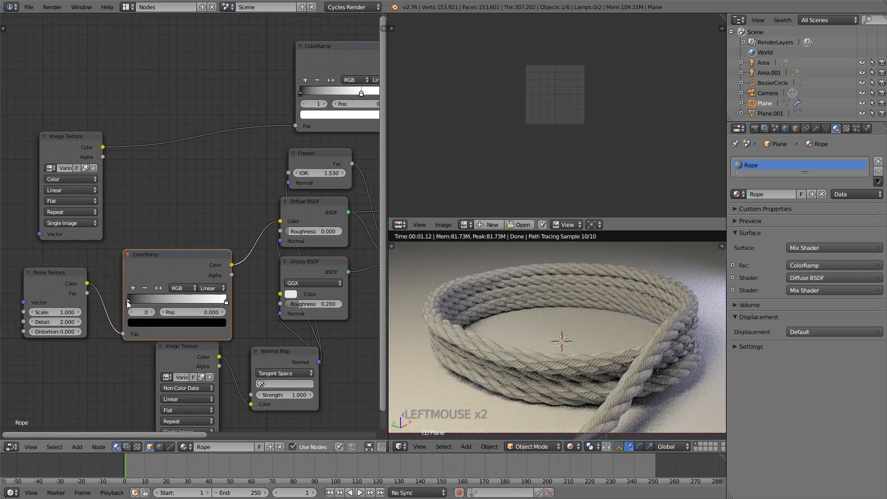
Change the new ColorRamp's black stop to a light grey with an HSV value of 0.7.
left_click(128, 303)
left_click(144, 321)
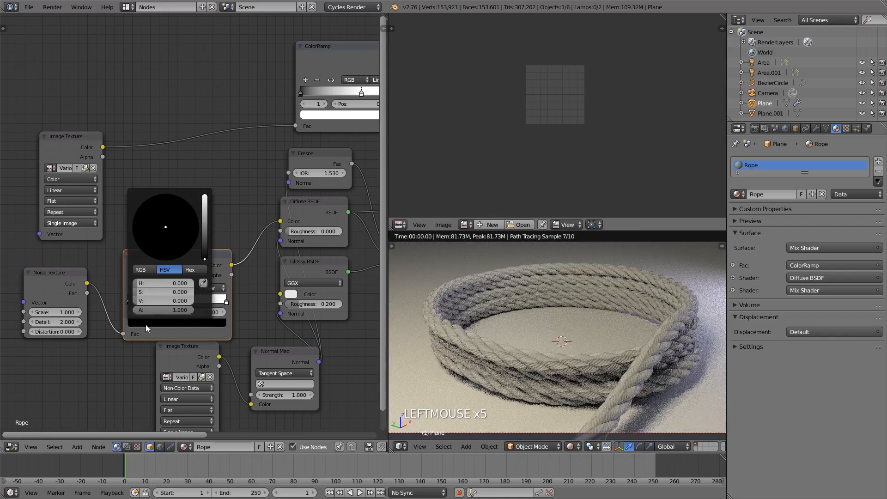
left_click(162, 290)
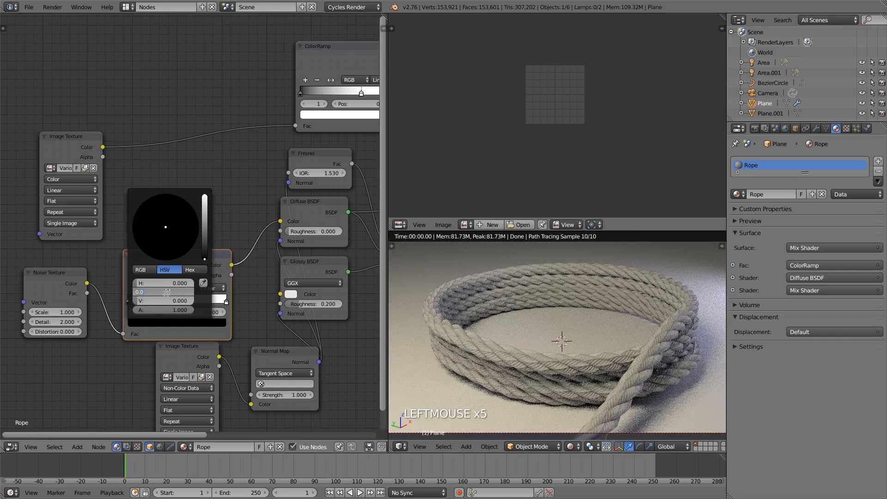
type(".7")
left_click(171, 301)
type("1")
key("Return")
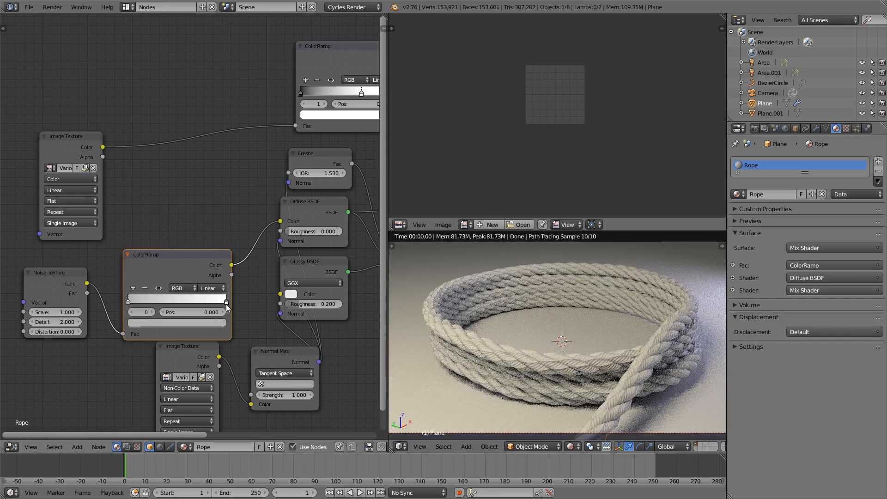
Shift the new ColorRamp slightly and place a Hue Saturation Value node between the colour Image Texture and the Diffuse BSDF.
left_click_drag(194, 265, 190, 257)
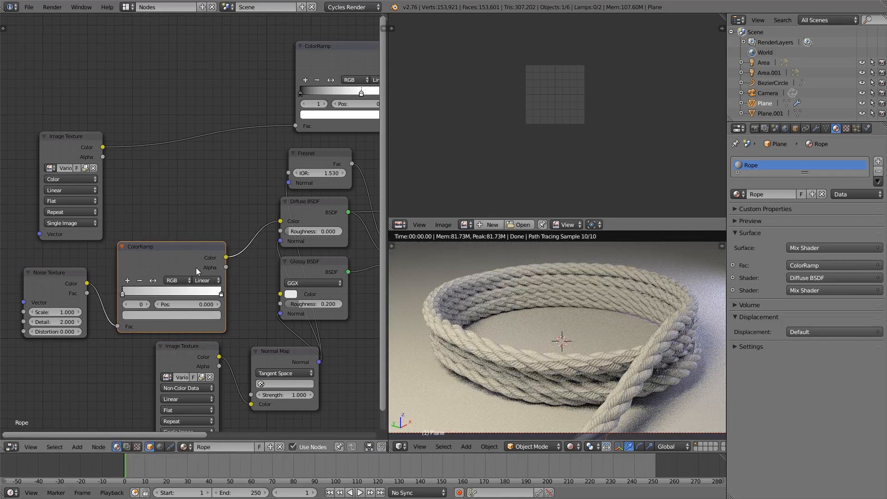
mouse_move(179, 250)
left_mouse_down()
mouse_move(164, 244)
mouse_move(173, 246)
left_mouse_up()
left_click(78, 447)
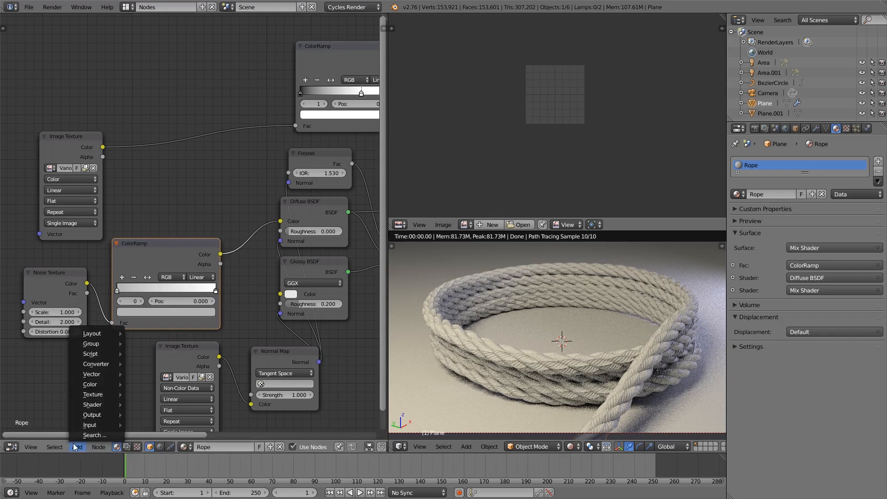
mouse_move(101, 387)
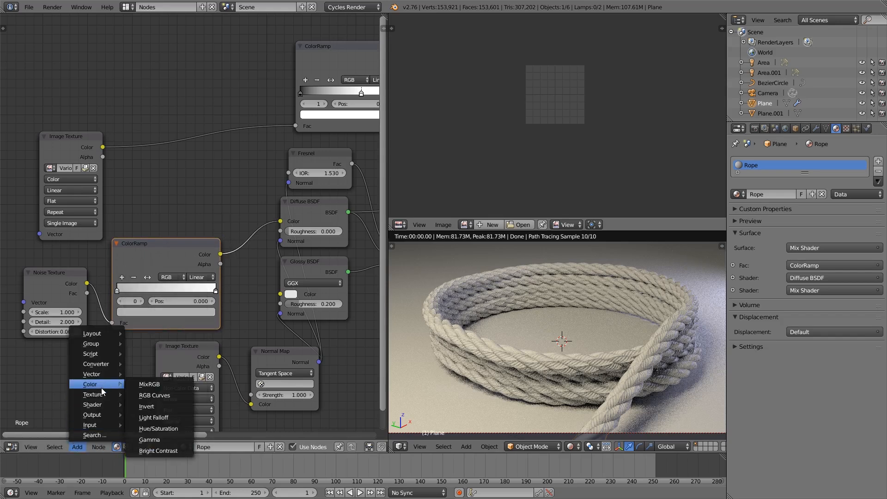
left_click(167, 399)
left_click(187, 149)
Route the colour Image Texture through the Hue Saturation Value node into the Diffuse BSDF's Color, with the noise ColorRamp driving Saturation.
left_click_drag(103, 147, 186, 213)
left_click_drag(255, 165, 284, 220)
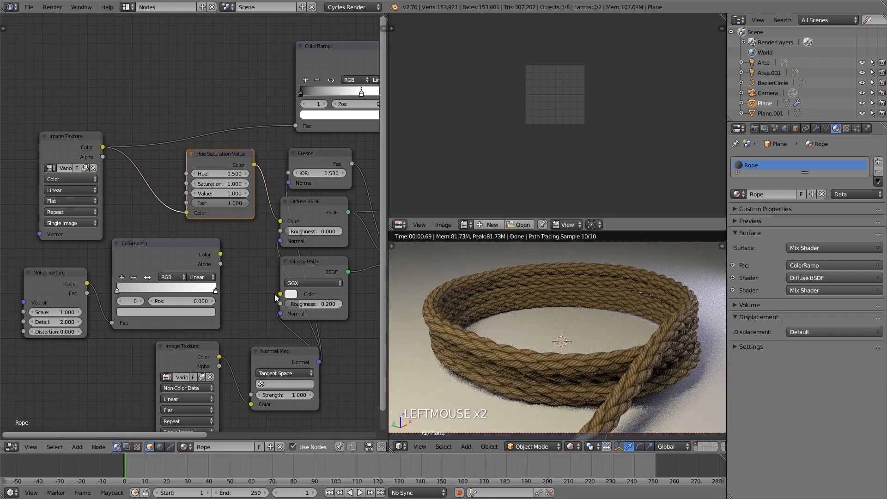
left_click_drag(221, 254, 187, 185)
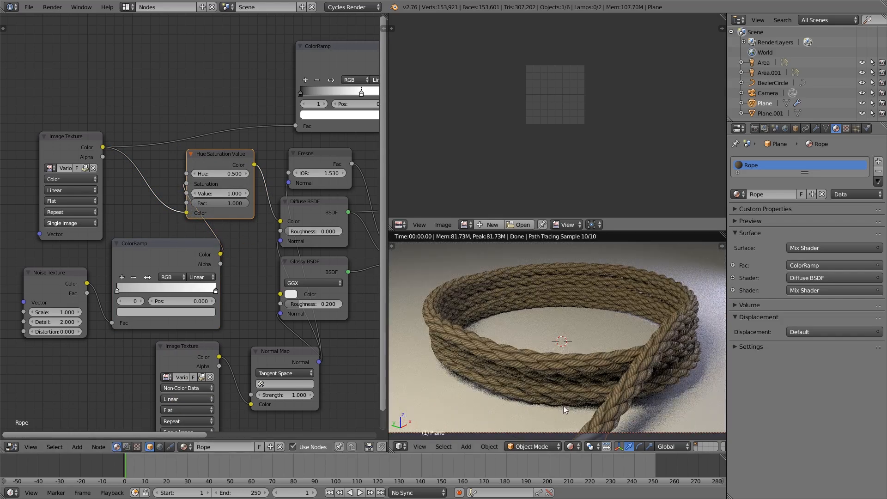
Try black on the noise ColorRamp's first stop to exaggerate the saturation variation, and restore the light grey.
left_click(118, 290)
left_click(148, 315)
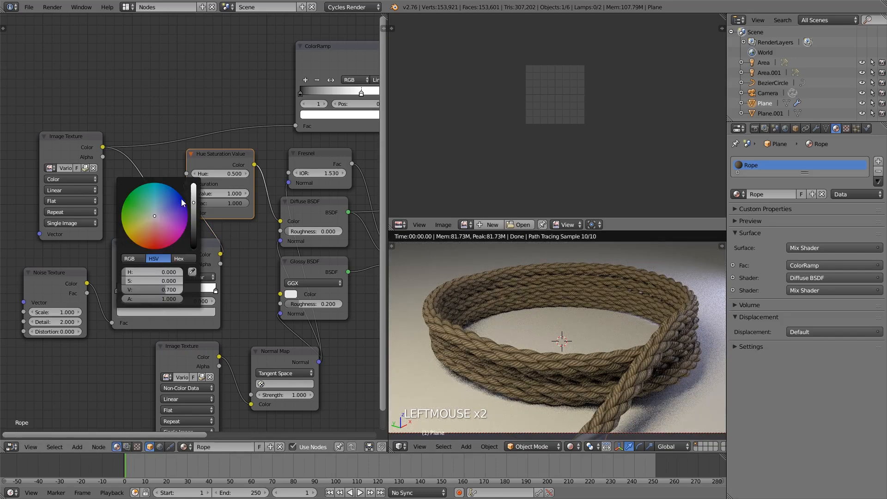
left_click(193, 204)
left_click_drag(193, 204, 193, 248)
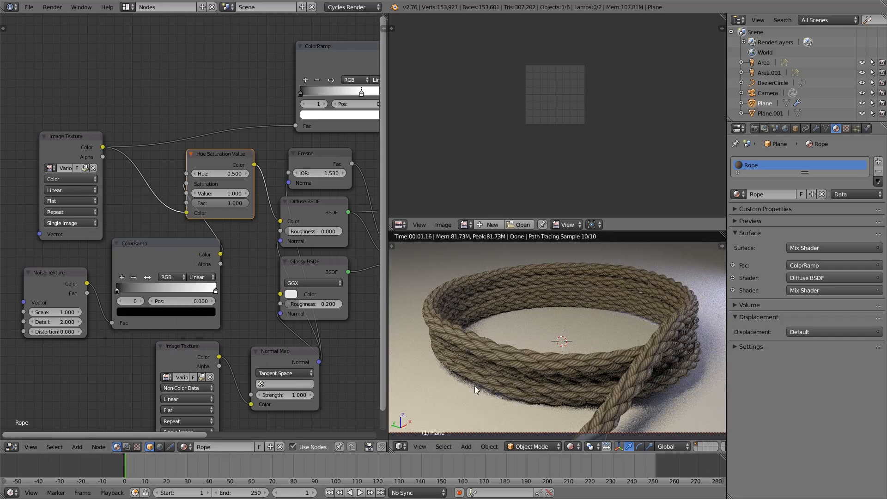
left_click(132, 313)
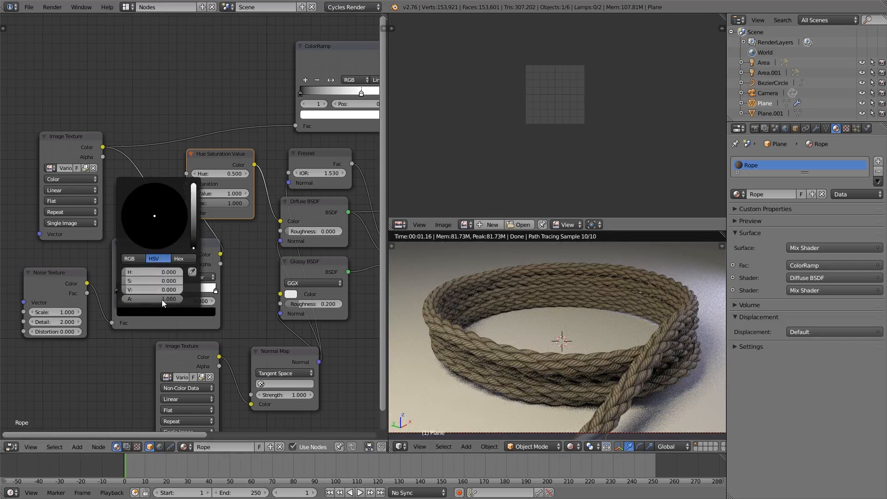
left_click(152, 290)
type("1")
key("Return")
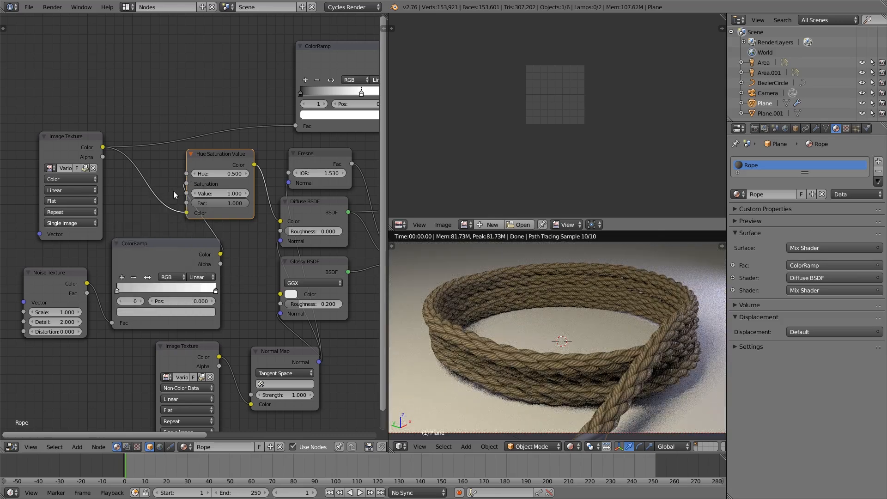
Nudge the noise ColorRamp node and set the camera viewport's shading to Solid.
scroll(238, 238, "down", 2)
left_click_drag(170, 250, 164, 251)
scroll(284, 290, "down", 5)
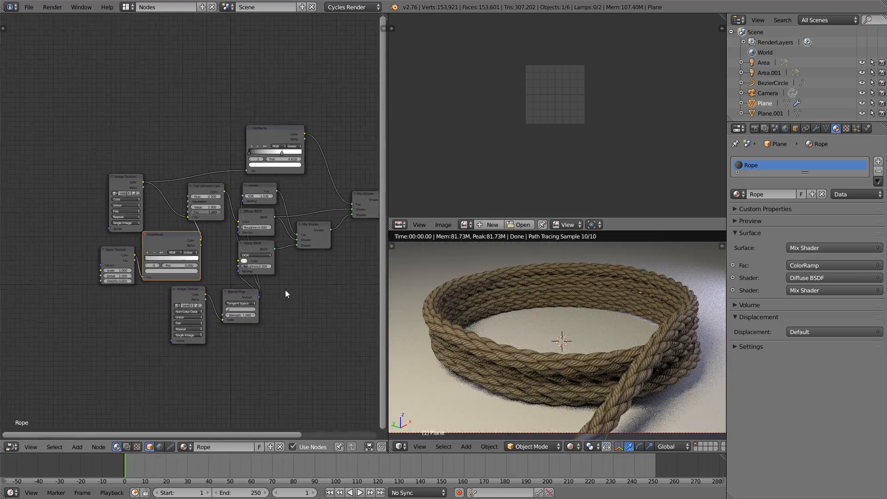
scroll(210, 311, "up", 2)
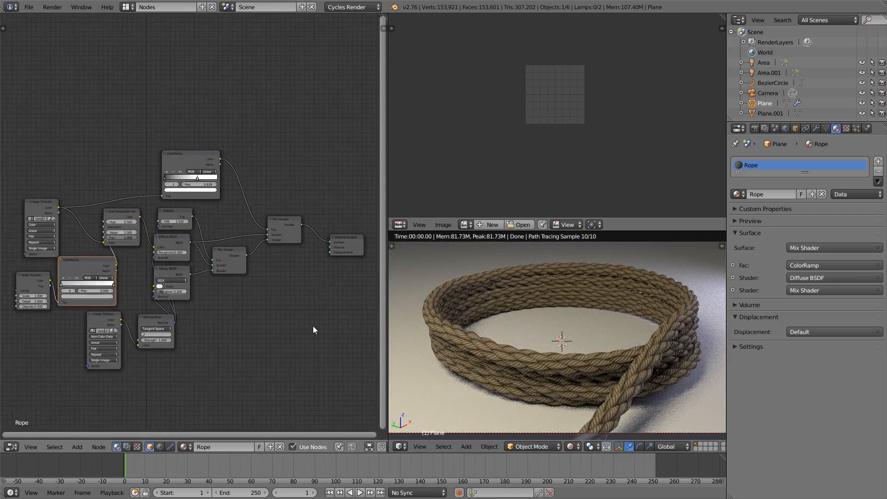
left_click(573, 446)
left_click(606, 419)
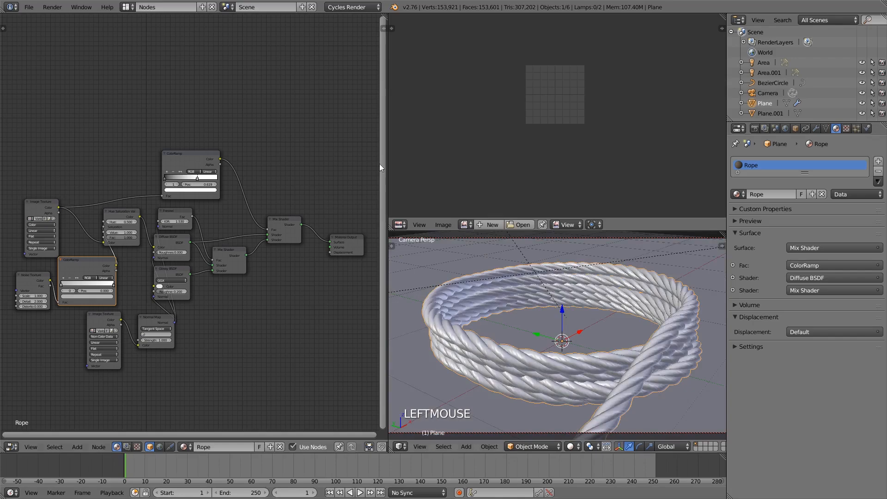
Switch to the Default screen layout and show the rope in its 3D view with solid shading.
left_click(131, 10)
left_click(137, 51)
scroll(414, 270, "down", 14)
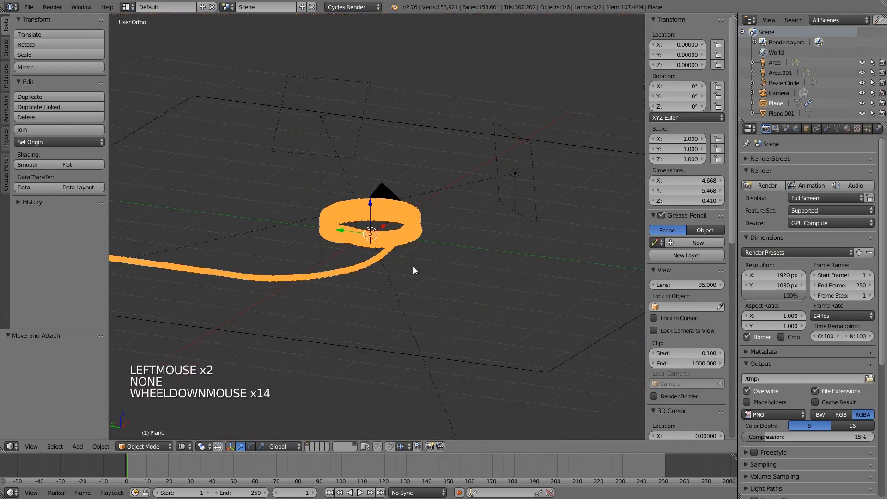
scroll(413, 270, "up", 4)
key("z")
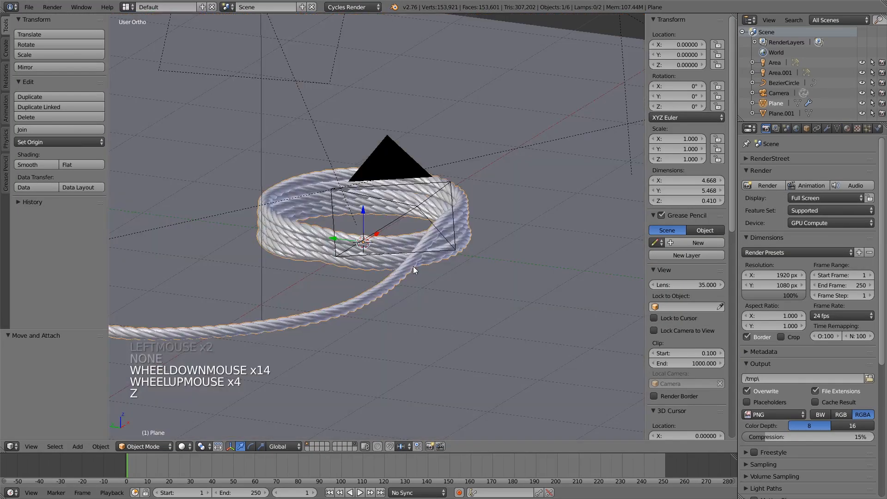
Move the two area lamps and the ground plane to layer 10, leaving only the first layer shown.
scroll(414, 298, "down", 5)
middle_click_drag(414, 299, 423, 275)
right_click(530, 167)
right_click(523, 173)
right_click(523, 175)
right_click(523, 177)
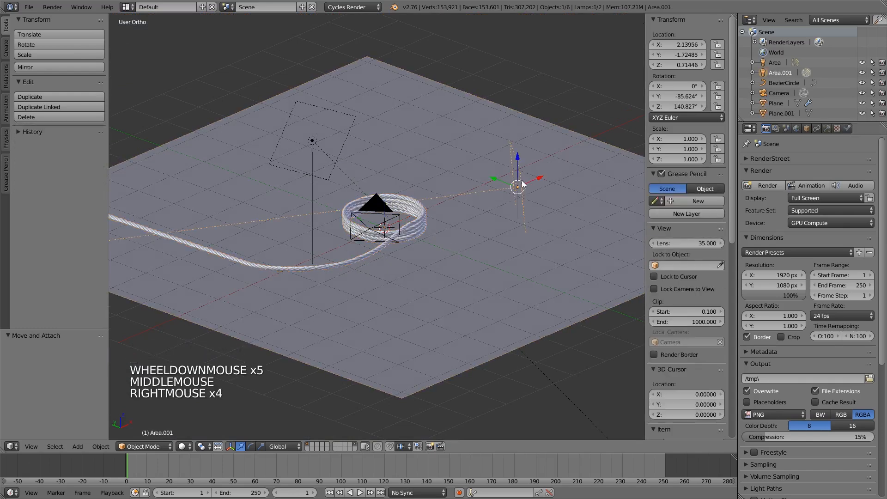
right_click(349, 133, "shift")
right_click(384, 144, "shift")
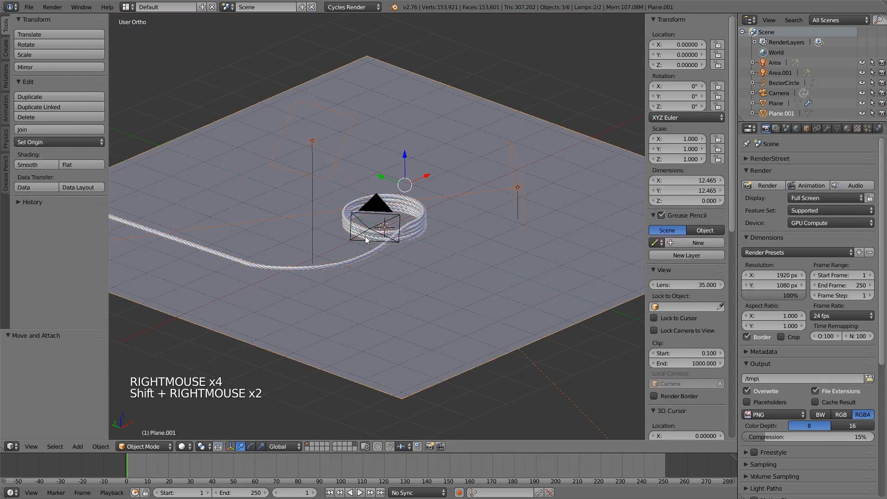
key("m")
left_click(525, 261)
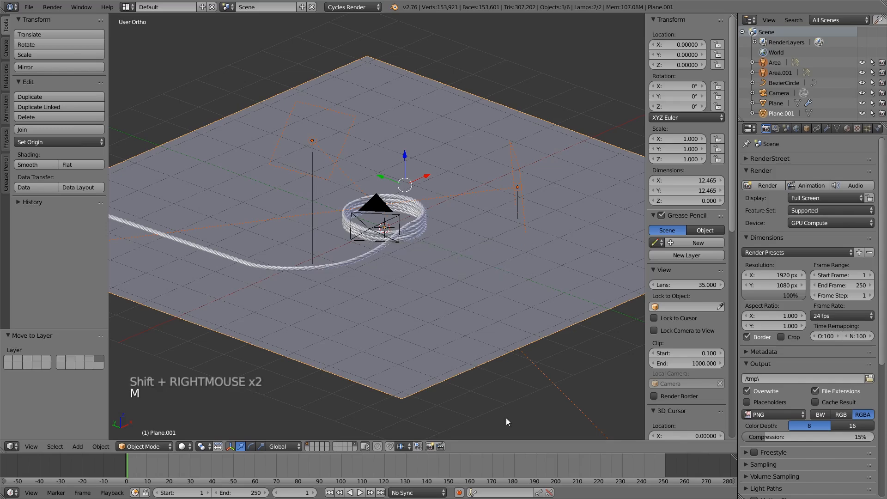
left_click(309, 445)
Add a particle system to the rope and name its settings Rope_Hair.
middle_click_drag(486, 301, 521, 294)
scroll(435, 248, "up", 5)
scroll(476, 313, "up", 1, "shift")
scroll(477, 317, "up", 4)
right_click(476, 312)
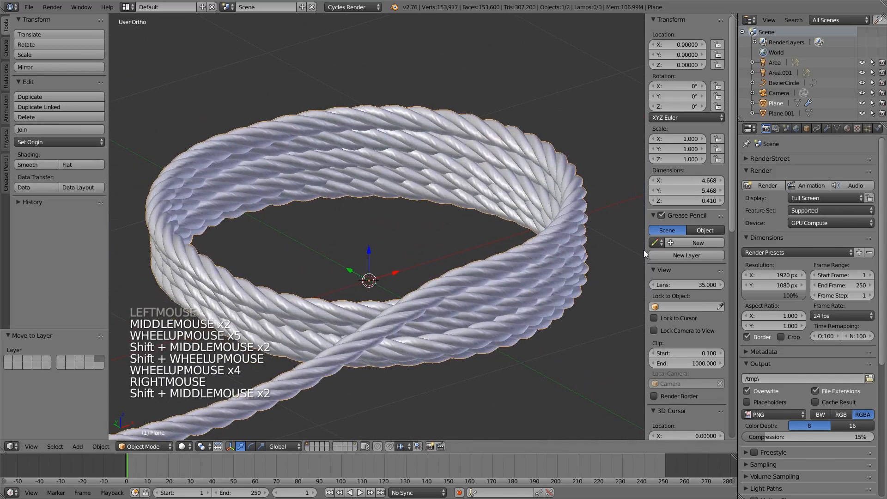
left_click(868, 128)
left_click(826, 200)
left_click(828, 193)
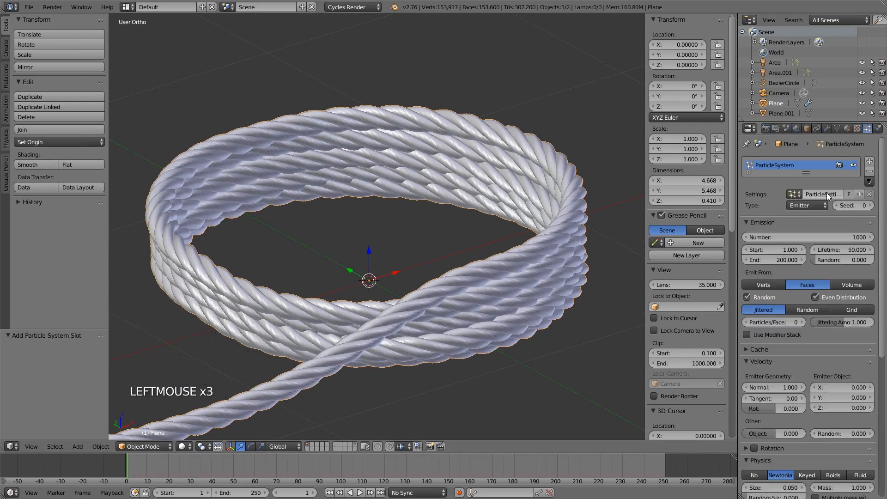
left_click(811, 193)
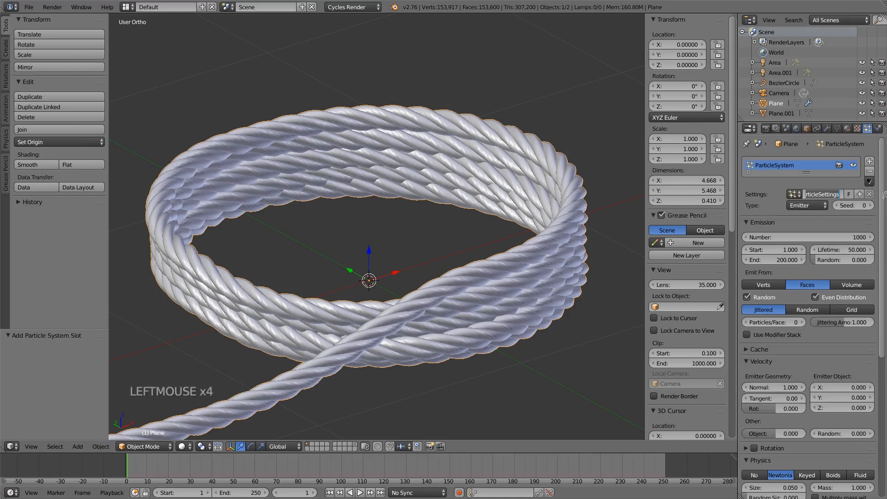
type("Rope_Hair")
key("Return")
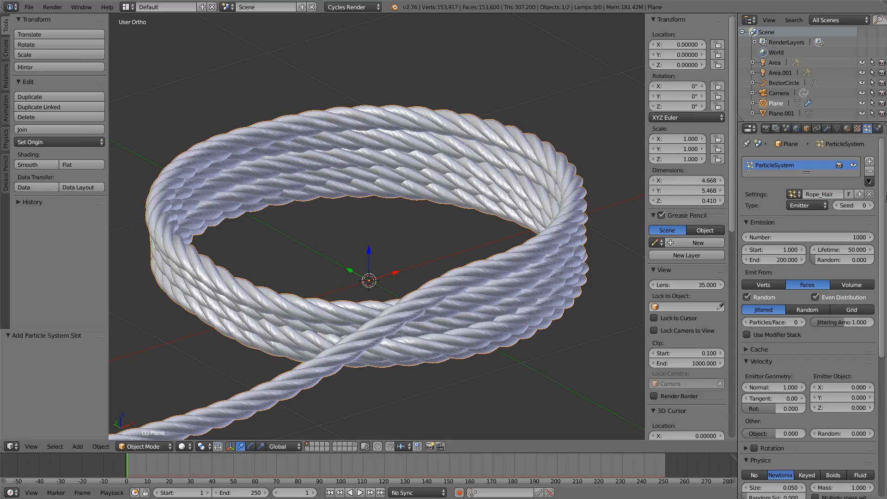
Set the rope particle system's emission number to 10000.
left_click(823, 235)
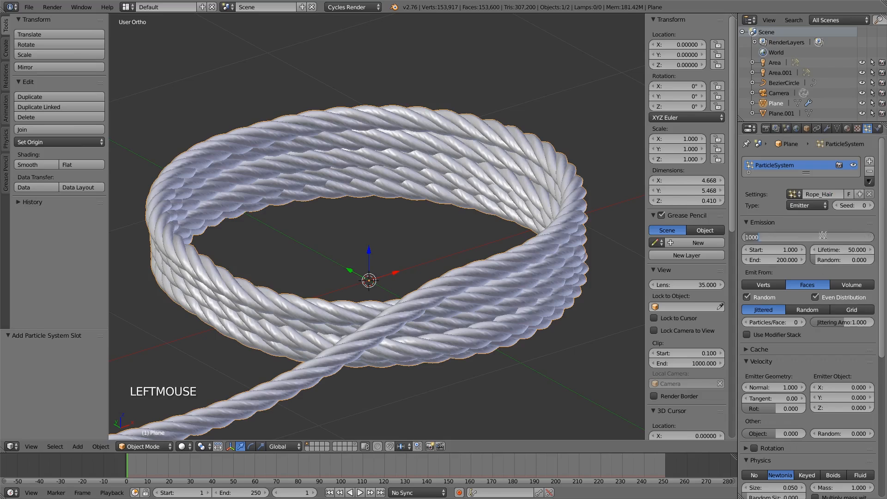
type("00")
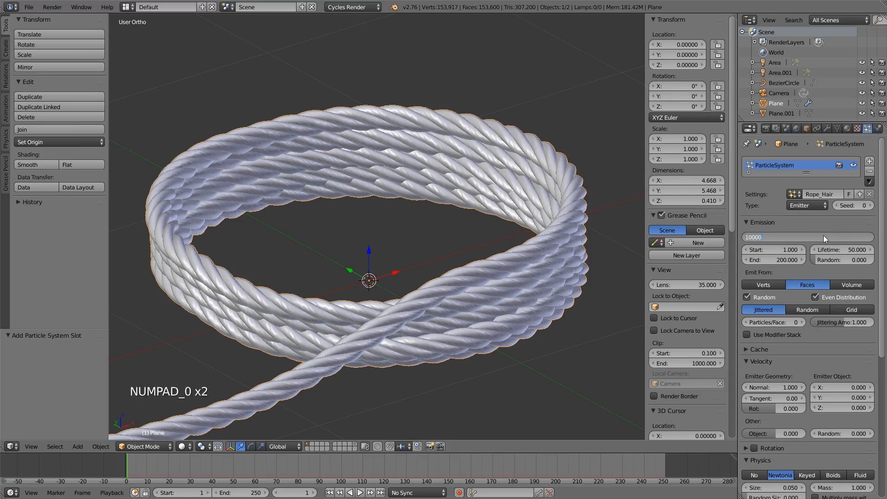
key("Return")
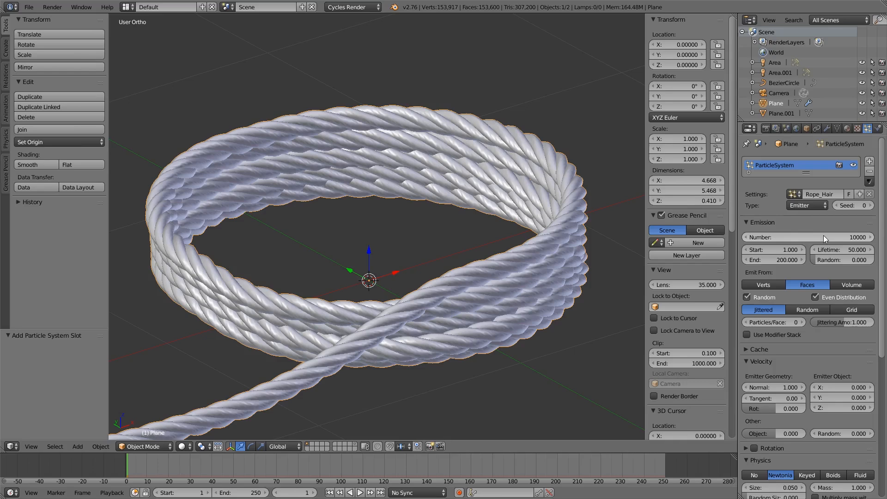
Change the particle type to Hair with Advanced options enabled, and set the hair length to 0.004.
scroll(824, 235, "up", 1)
left_click(801, 204)
left_click(806, 180)
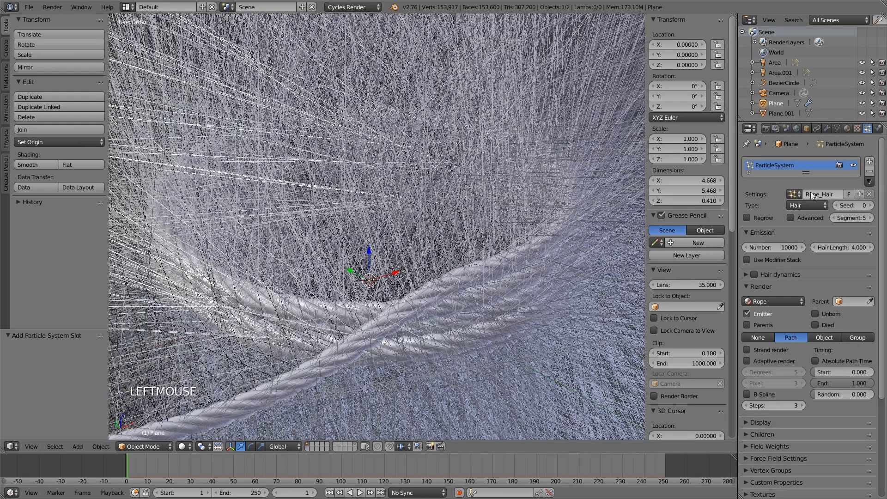
left_click(793, 216)
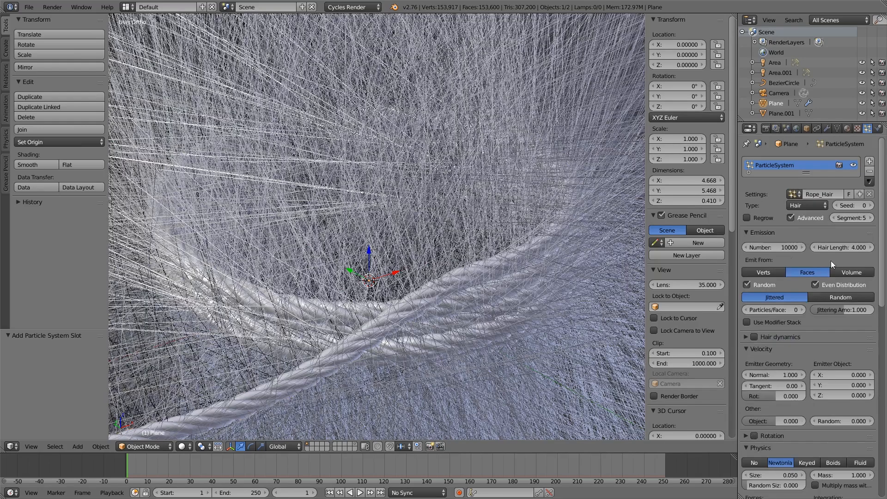
left_click(841, 248)
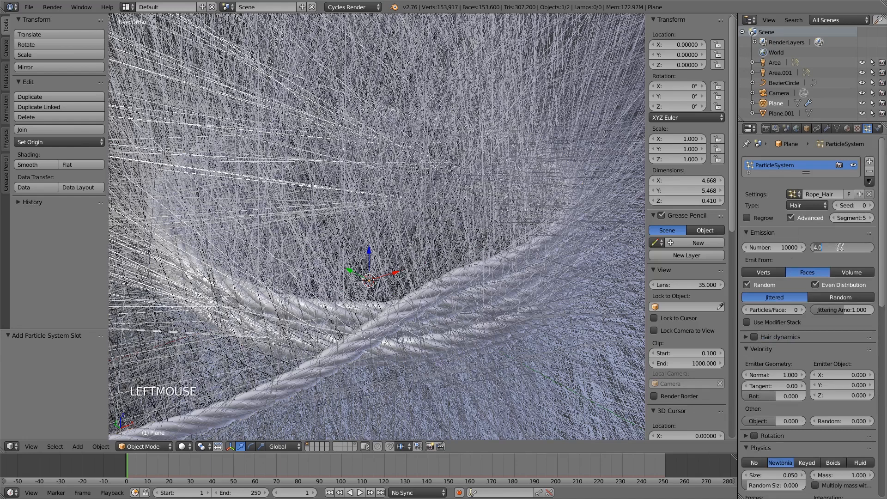
type(".004")
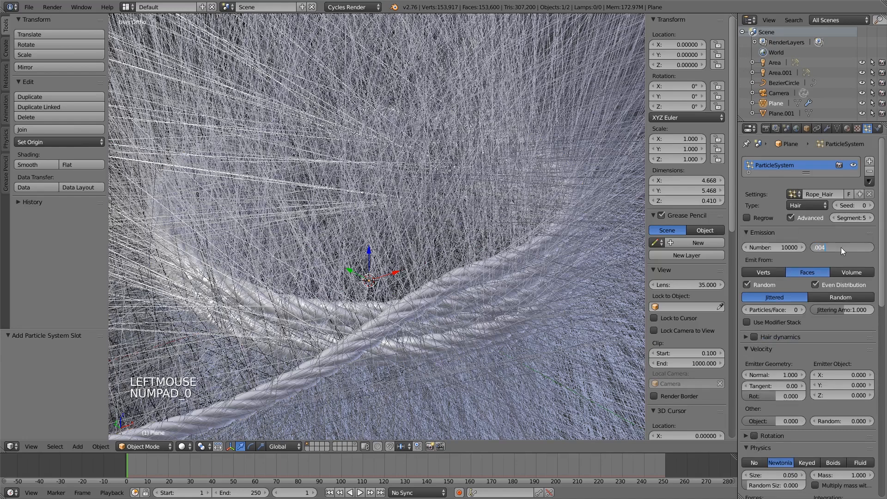
key("Return")
Set the hair's emitter geometry velocity to Normal 0.001, Tangent 0.002 and Rot 0.450.
left_click(773, 374)
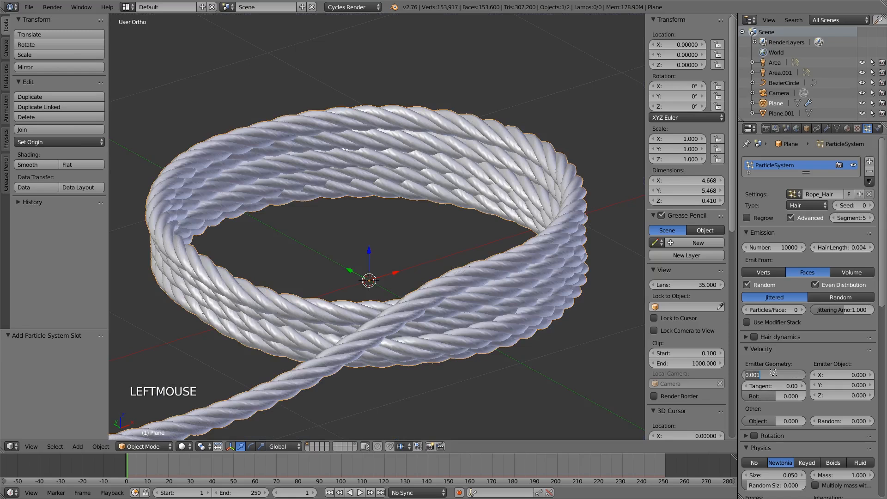
type(".00")
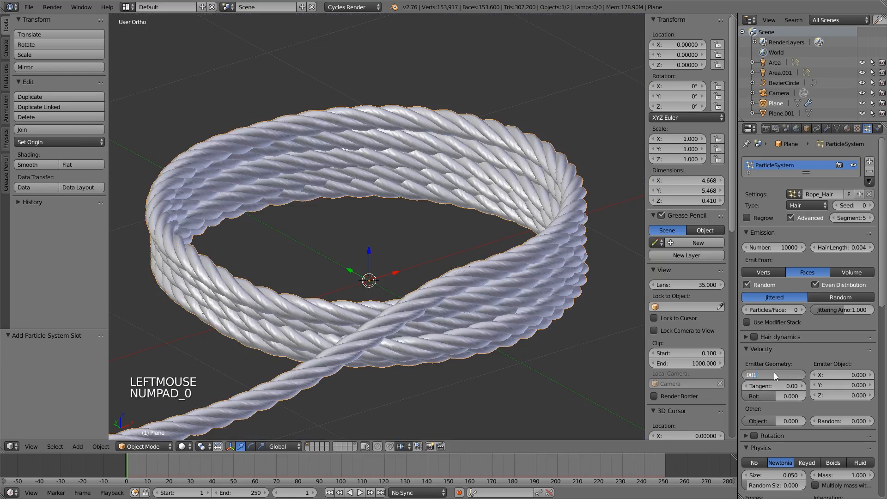
left_click(777, 383)
type(".002")
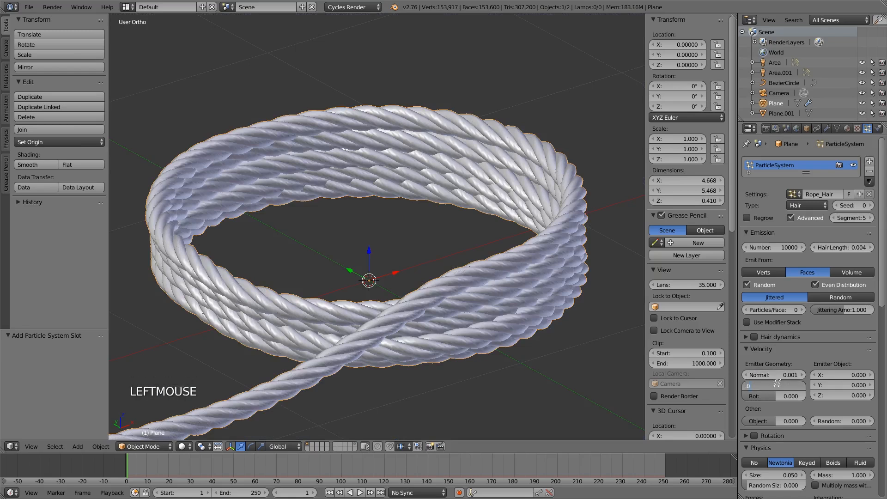
key("Return")
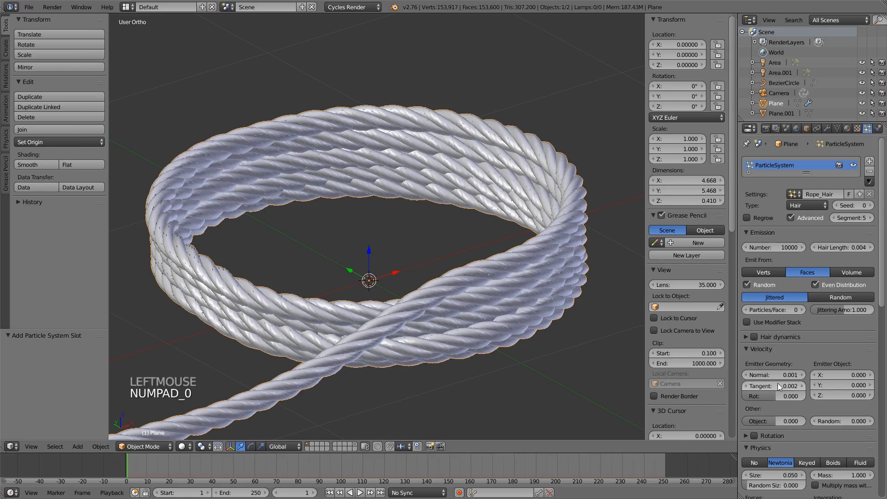
left_click(793, 395)
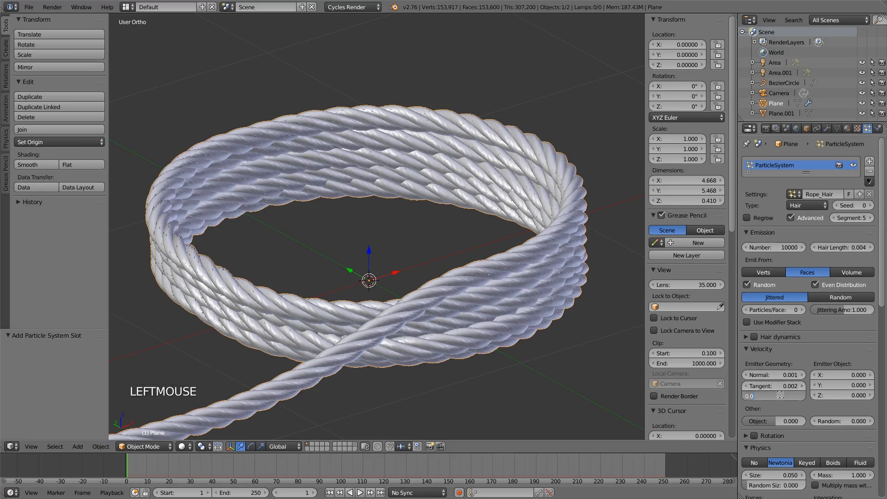
type(".45")
key("Return")
Set the hair particles' random size to 0.7 in the physics settings.
left_click(776, 485)
key("BackSpace")
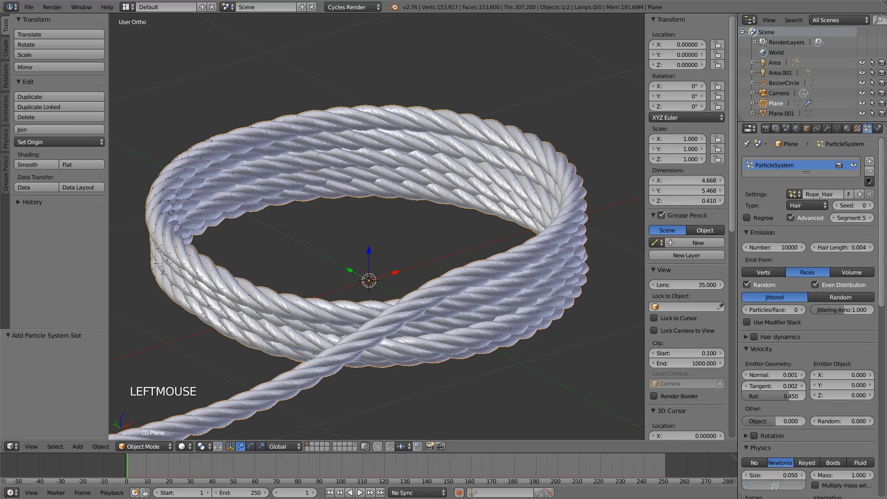
type(".7")
key("Return")
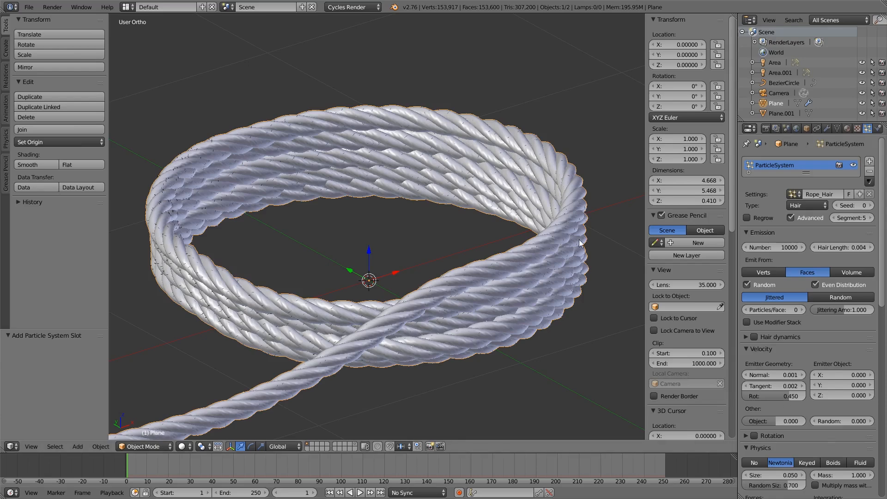
Examine the short hairs on the rope strands up close from several angles.
middle_click_drag(623, 300, 589, 317)
scroll(575, 288, "up", 4)
middle_click_drag(376, 347, 522, 210, "shift")
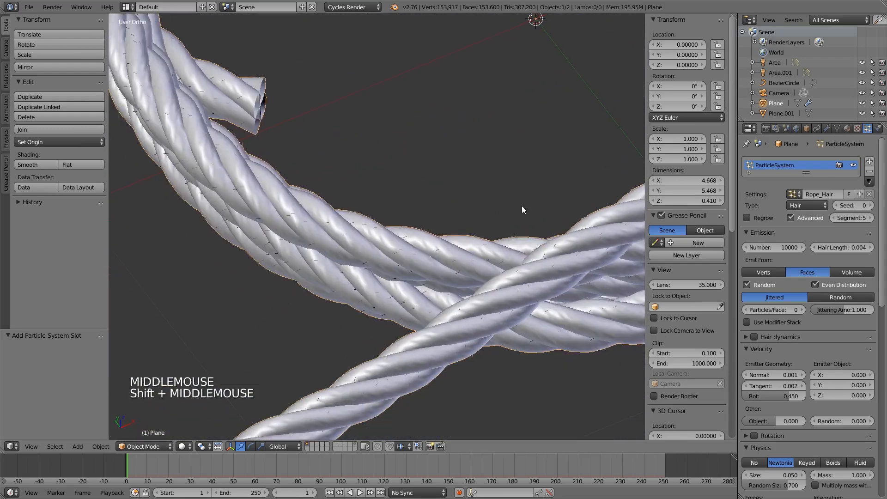
scroll(615, 332, "up", 2)
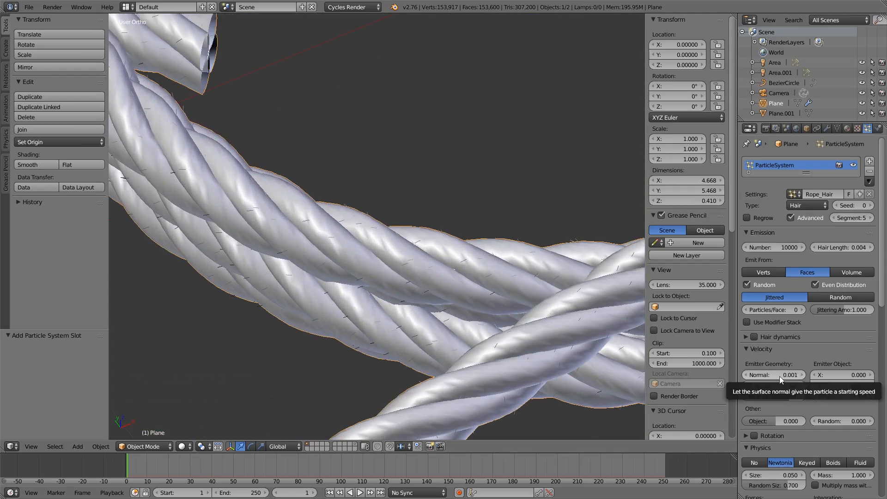
middle_click_drag(446, 255, 468, 211)
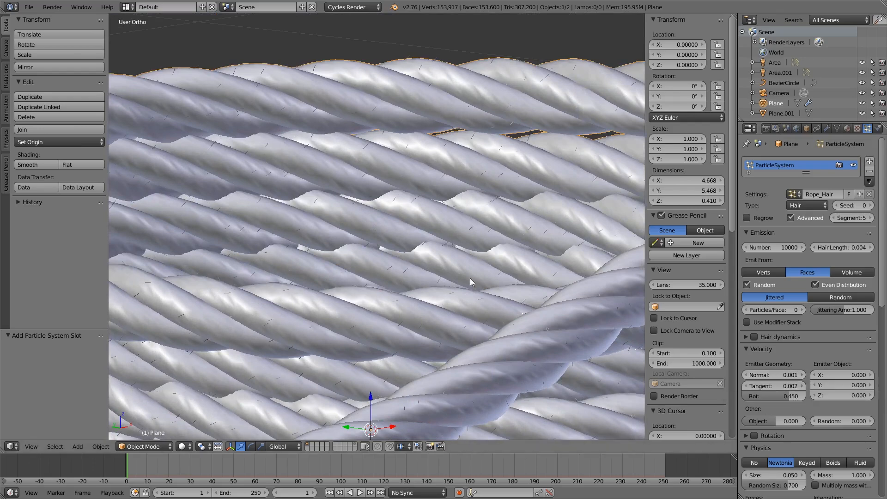
scroll(515, 286, "down", 3)
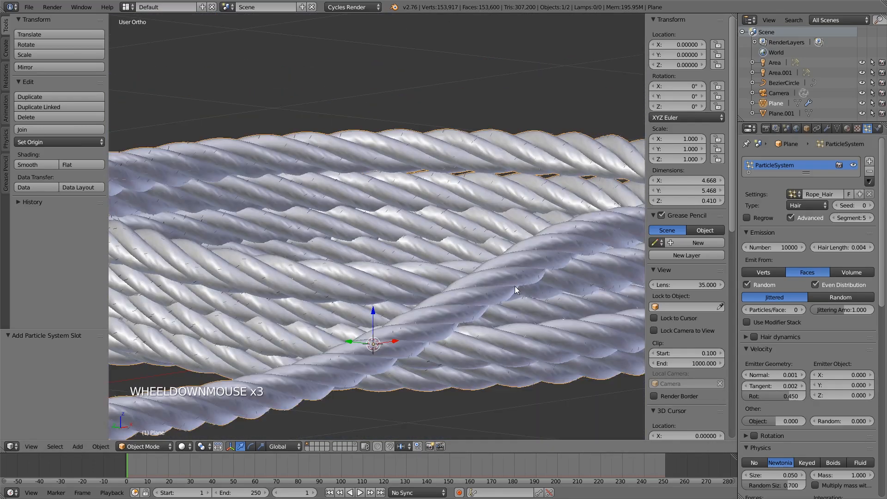
scroll(511, 287, "up", 1)
middle_click_drag(511, 286, 536, 245)
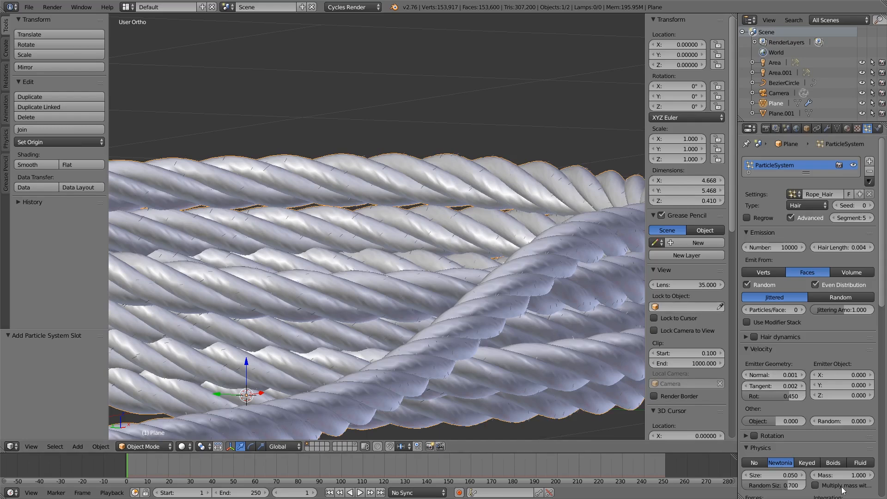
Enable B-Spline for the hair path rendering and raise its Steps to 5.
scroll(807, 414, "down", 12)
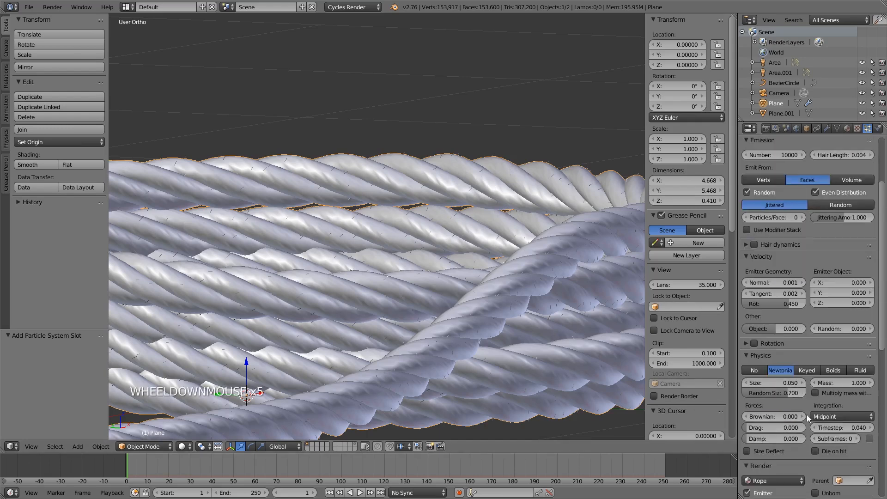
scroll(807, 415, "down", 3)
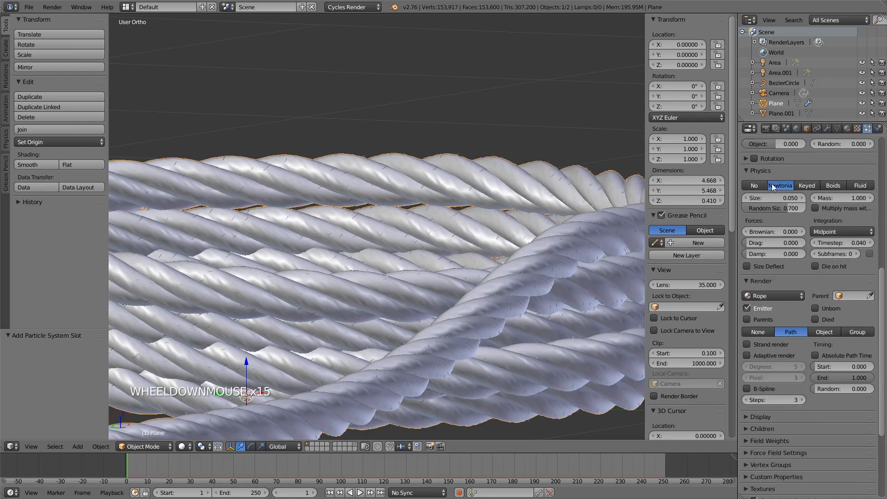
left_click(803, 400)
left_click(803, 400)
left_click(747, 388)
Set the Min Pixels value in the Cycles hair rendering settings to 0.05.
scroll(789, 393, "down", 6)
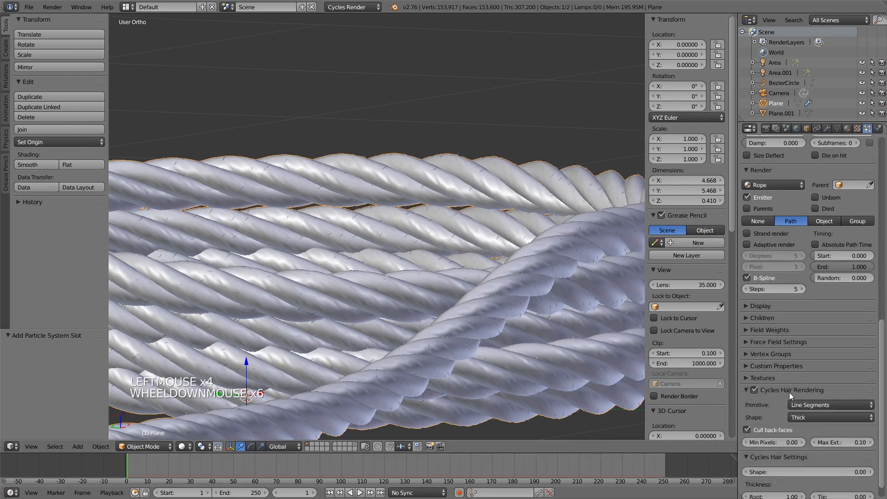
scroll(789, 392, "down", 2)
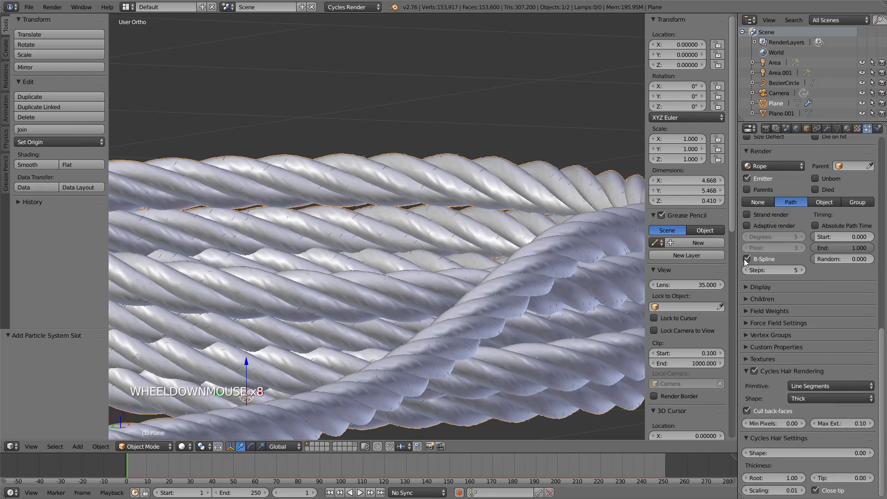
scroll(767, 259, "up", 1)
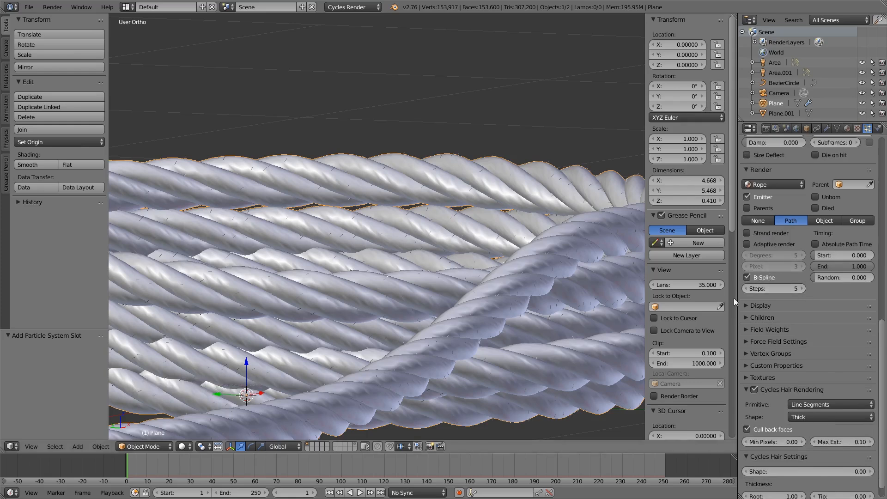
scroll(780, 344, "down", 2)
scroll(755, 394, "down", 3)
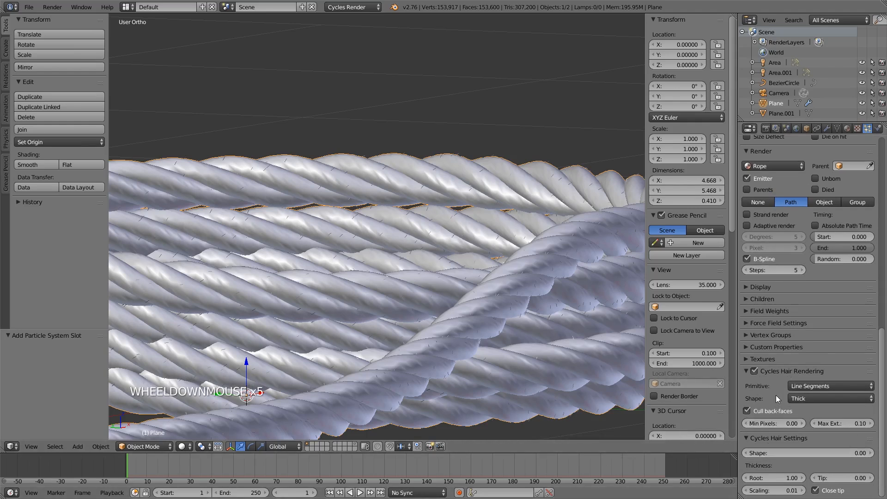
left_click(776, 425)
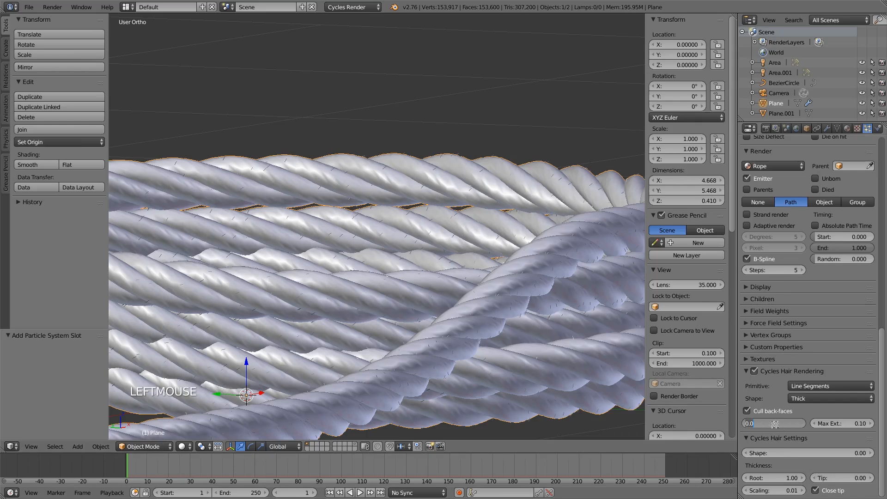
type("0.05")
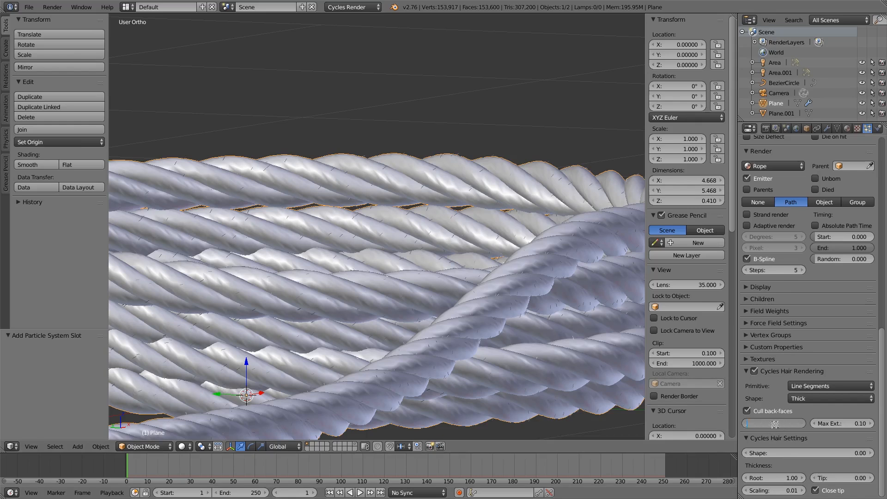
key("Return")
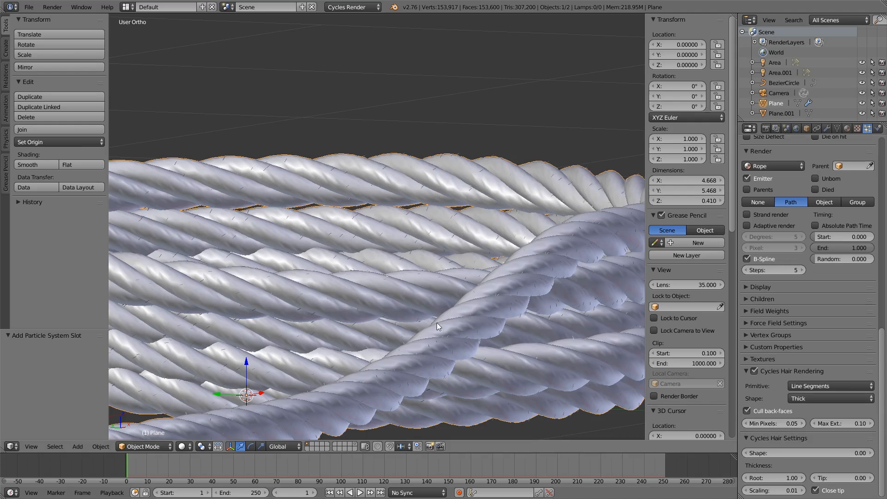
Set the Cycles hair thickness to a Tip of 0.70 and a Scaling of 0.0003.
scroll(833, 437, "down", 7)
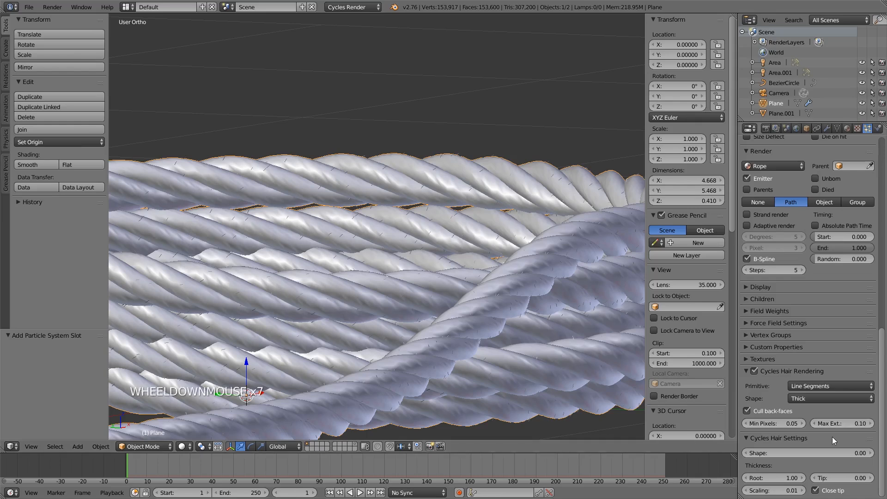
left_click(850, 486)
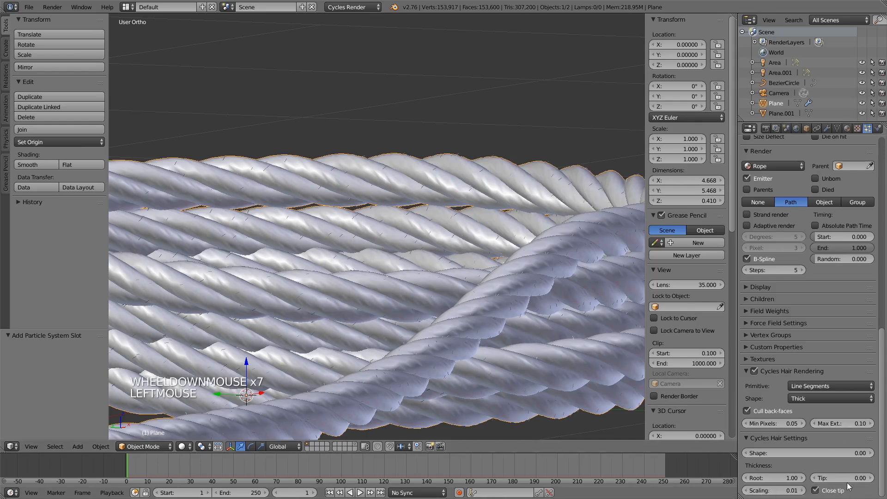
left_click(839, 478)
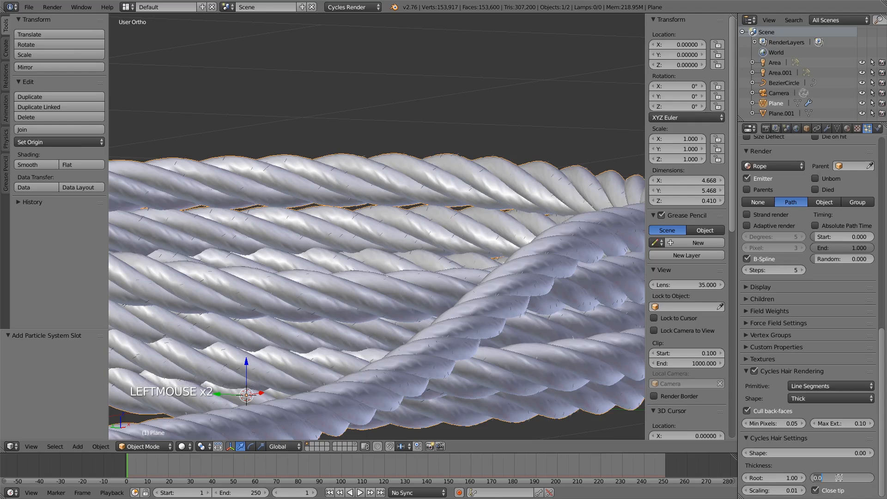
key("BackSpace")
key("Return")
left_click(784, 489)
type("0003")
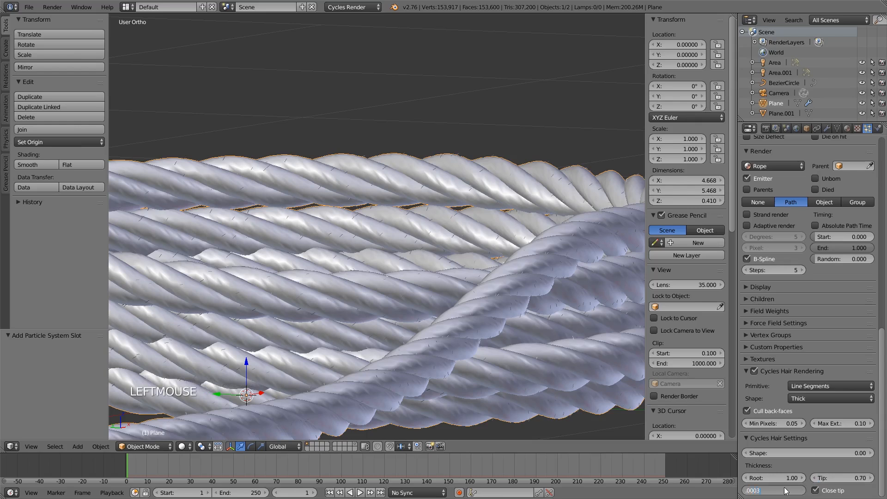
key("Return")
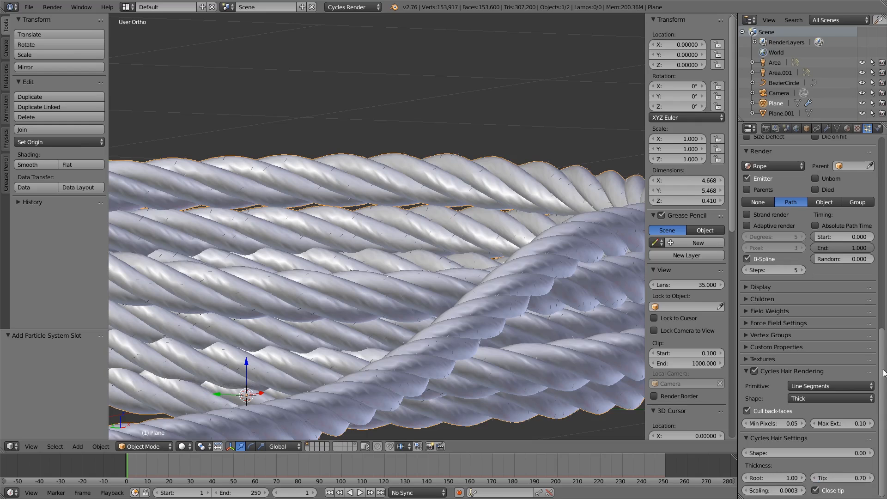
Enable Interpolated children for the rope's hair particles with a Render count of 100.
scroll(785, 490, "up", 4)
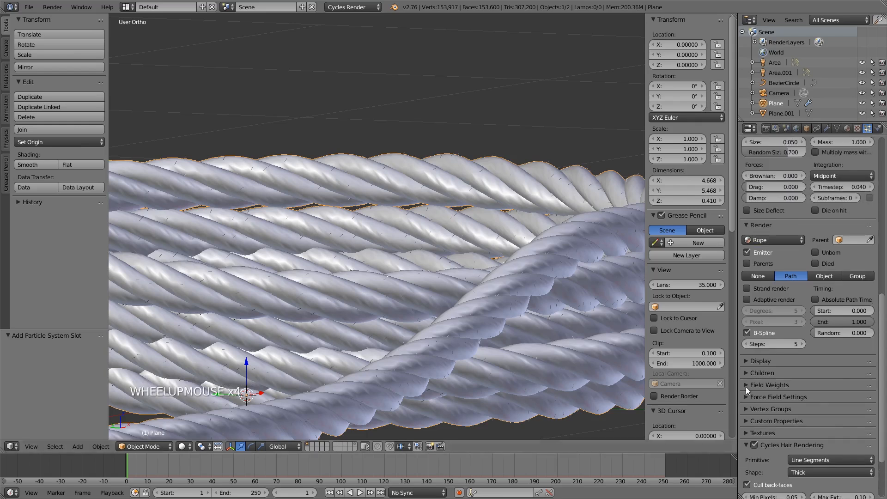
left_click(748, 372)
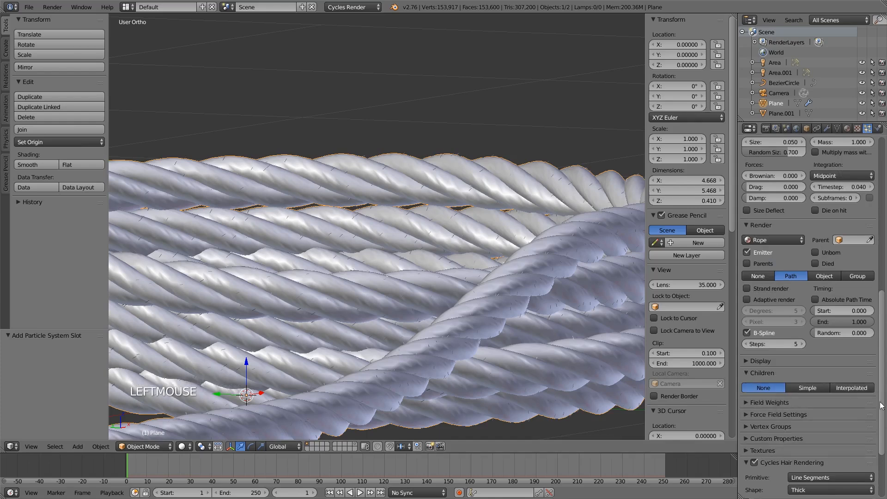
left_click(856, 391)
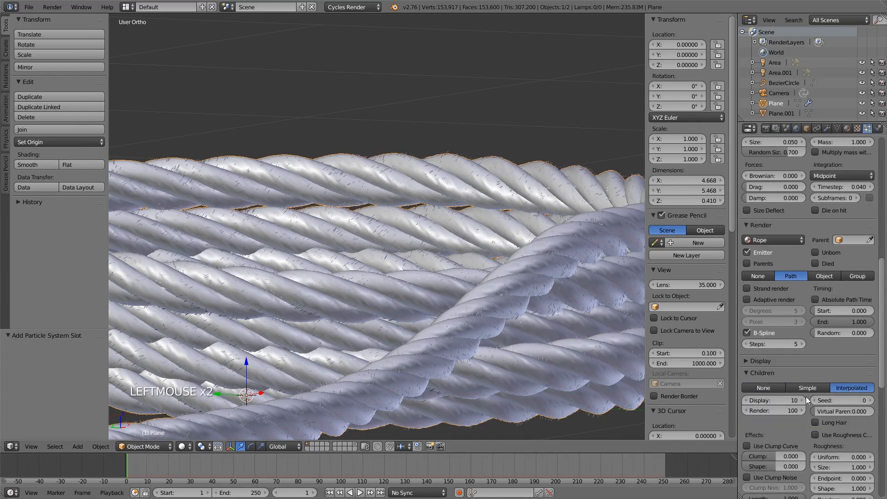
left_click(778, 410)
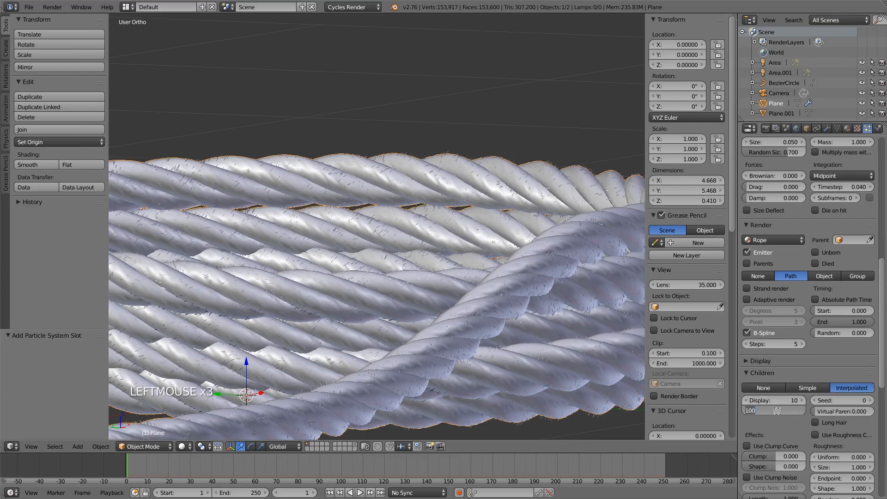
key("Return")
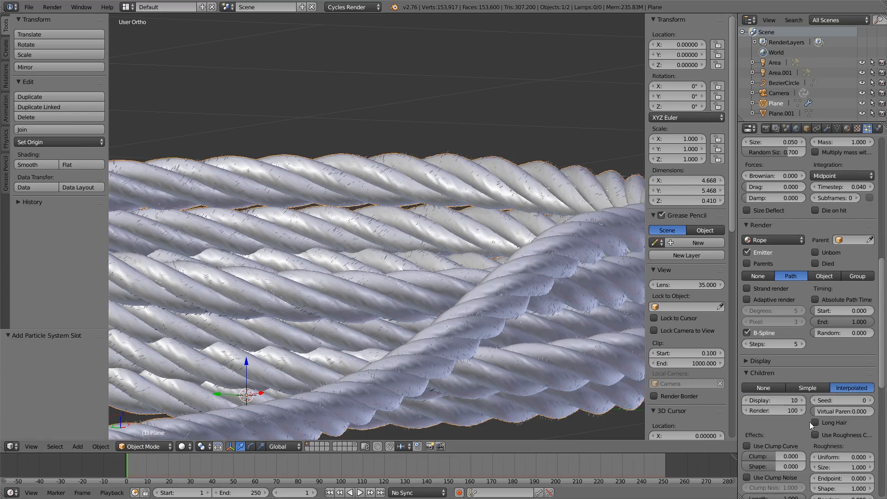
Set the child hairs' Length to 0.7 and its Threshold to 0.5.
scroll(817, 420, "down", 2)
scroll(817, 420, "down", 3)
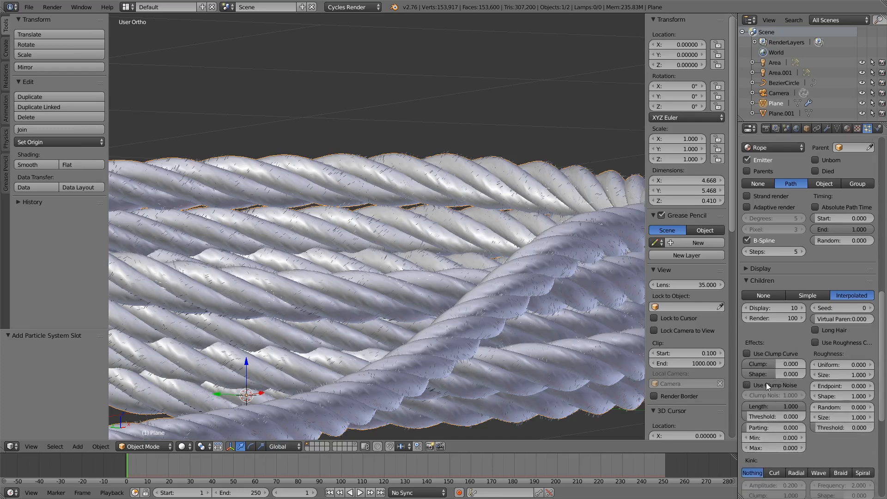
left_click(783, 407)
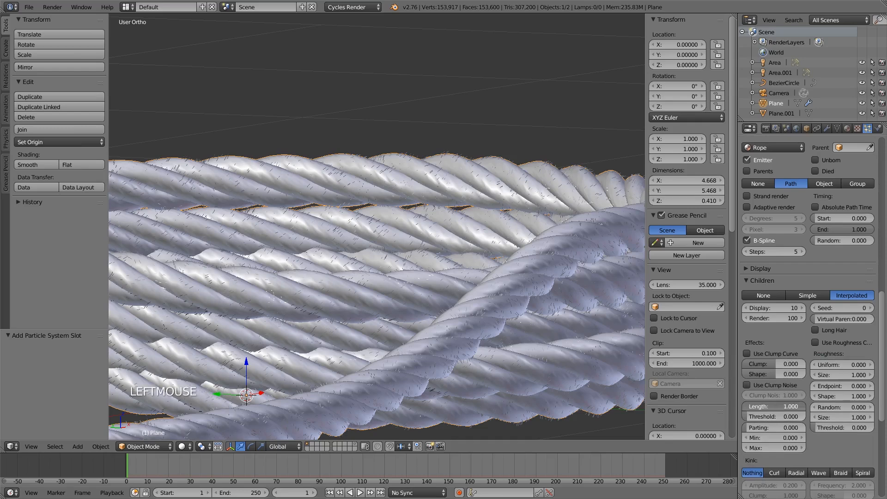
key("KP_Decimal")
left_click(781, 407)
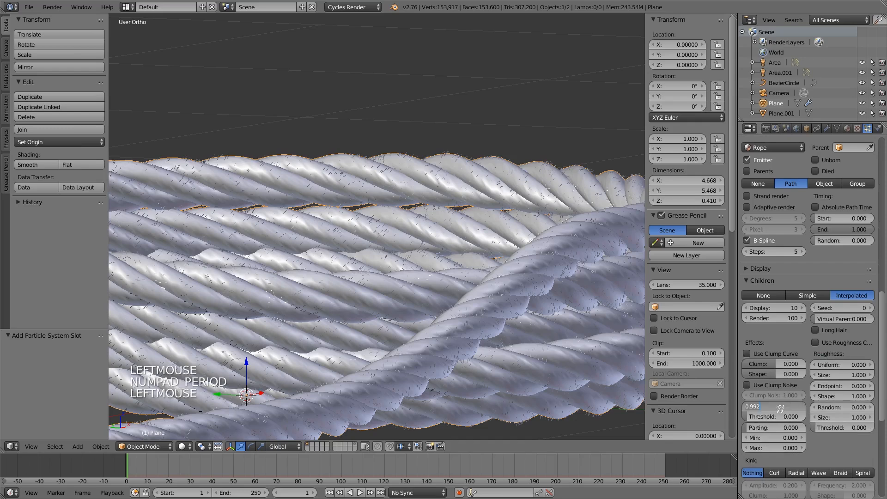
type(".7")
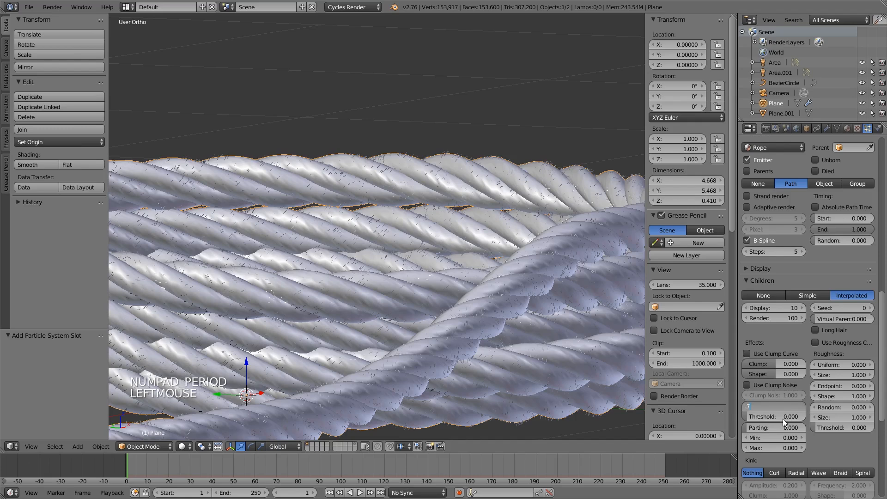
left_click(783, 419)
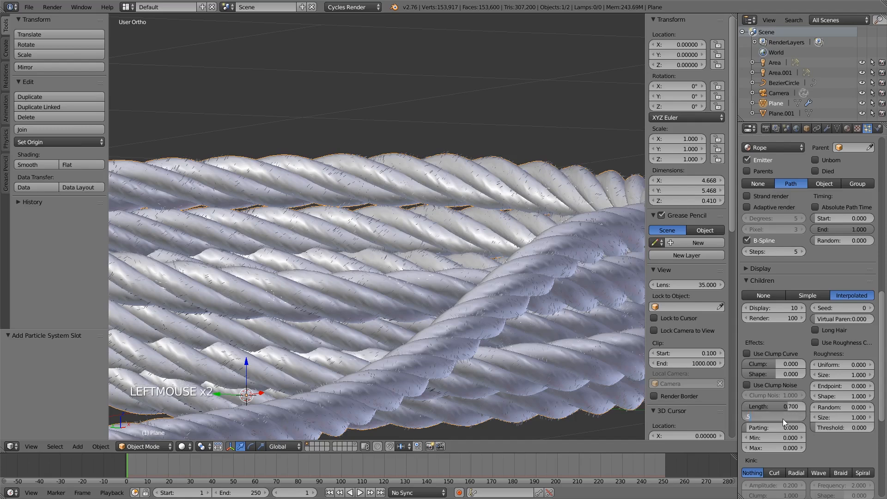
key("Return")
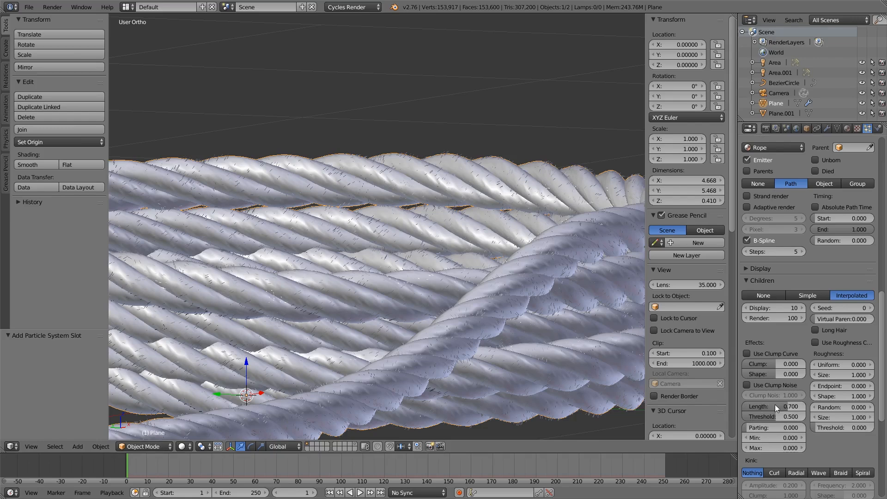
Set the child hairs' Uniform, Endpoint and Random roughness to 0.001 each.
left_click(832, 365)
type("01")
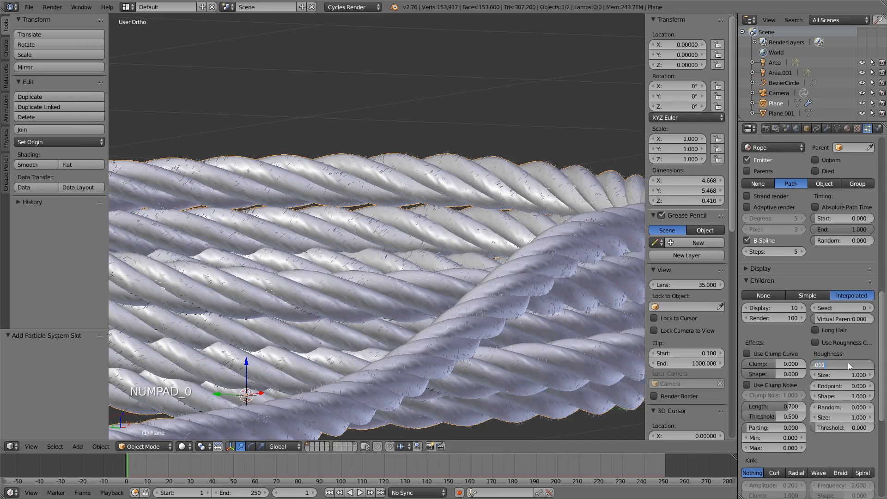
key("Return")
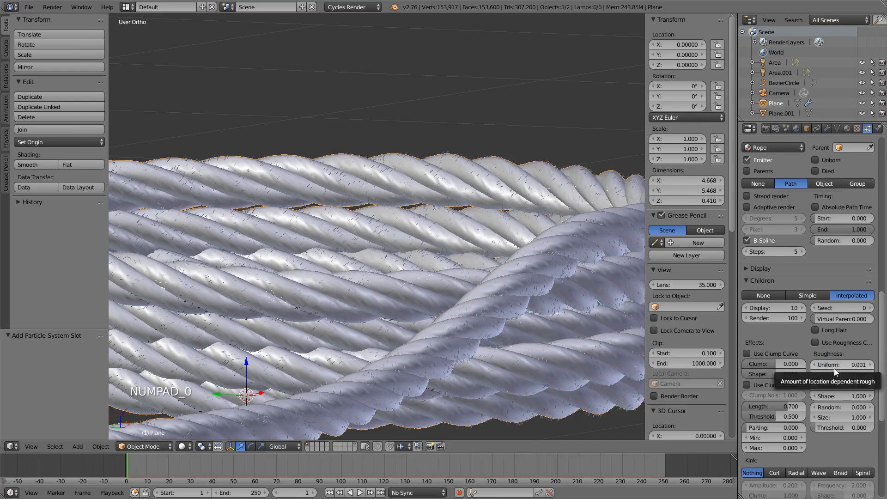
left_click(846, 385)
type("01")
key("Return")
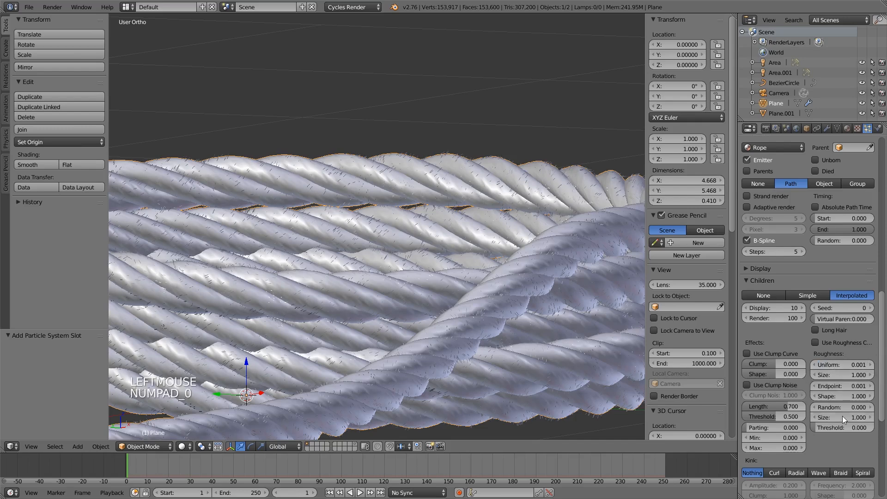
left_click(846, 407)
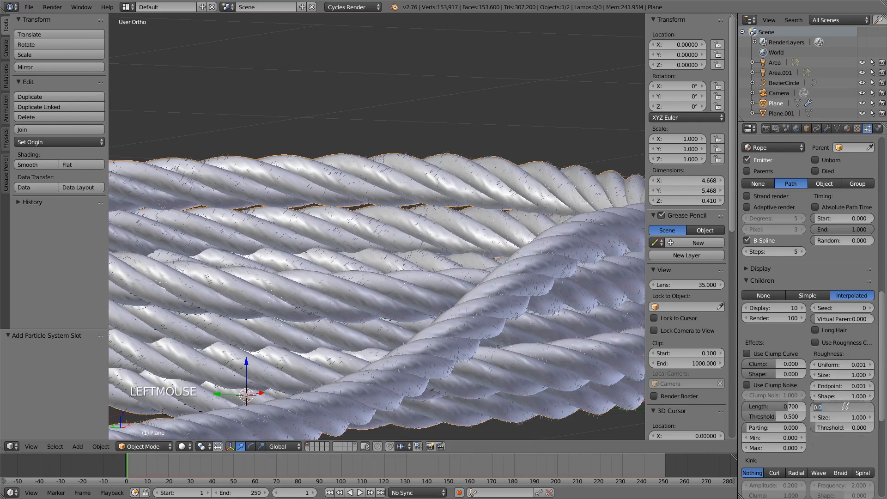
type("01")
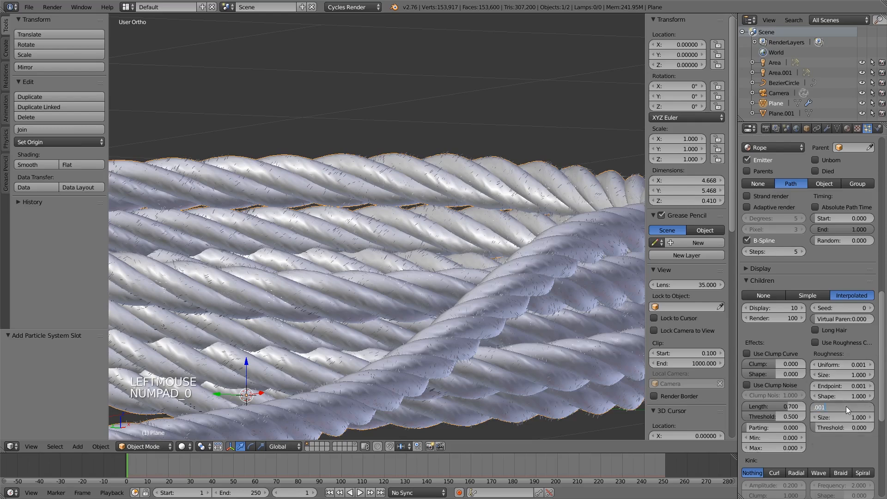
Raise the hair emission Number to 40000 for the rope.
scroll(301, 200, "up", 1)
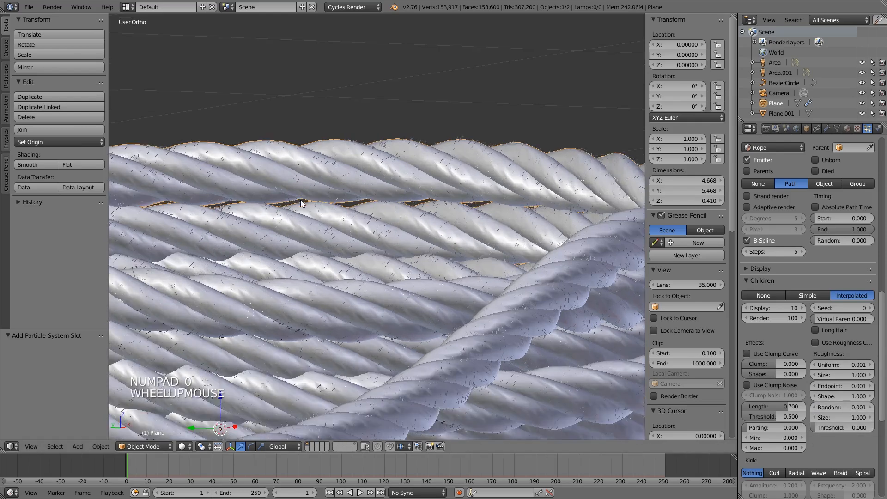
scroll(301, 204, "up", 6)
scroll(300, 203, "down", 11)
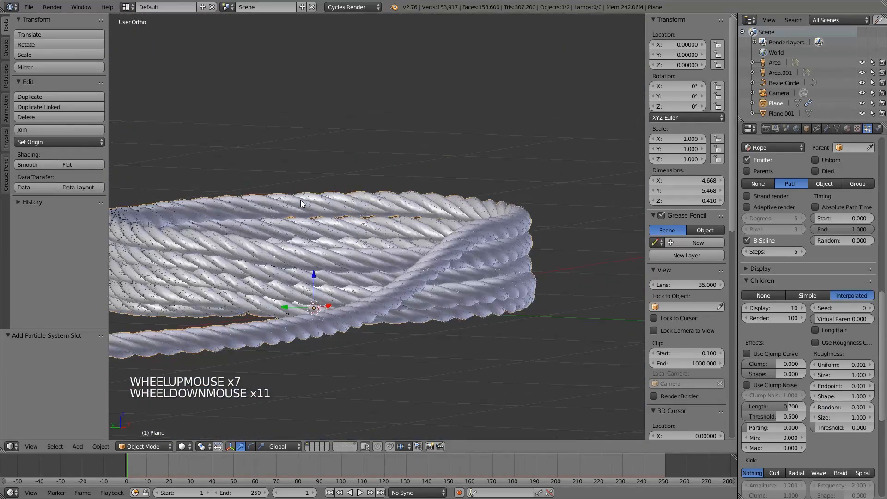
scroll(301, 203, "up", 1)
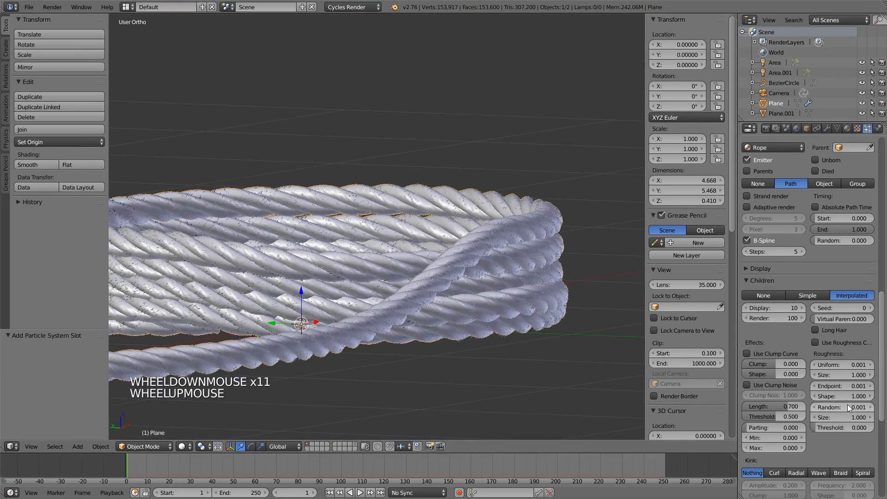
scroll(808, 437, "down", 11)
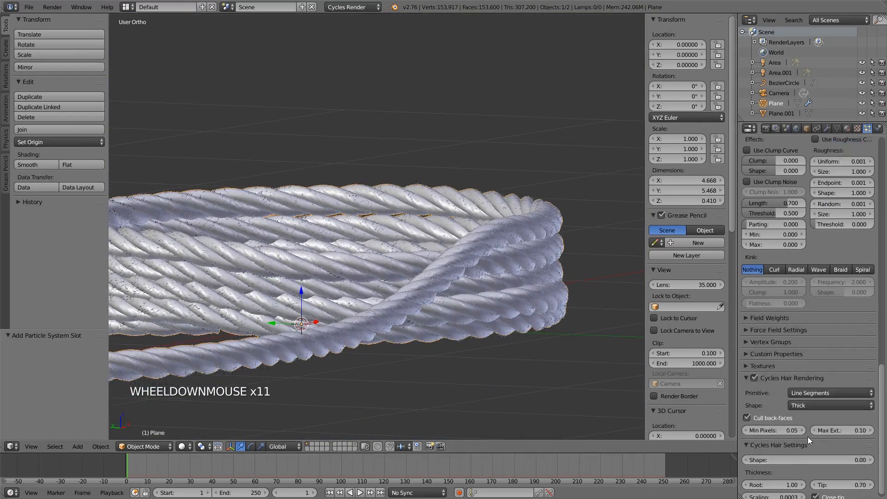
scroll(808, 437, "down", 5)
scroll(808, 436, "up", 20)
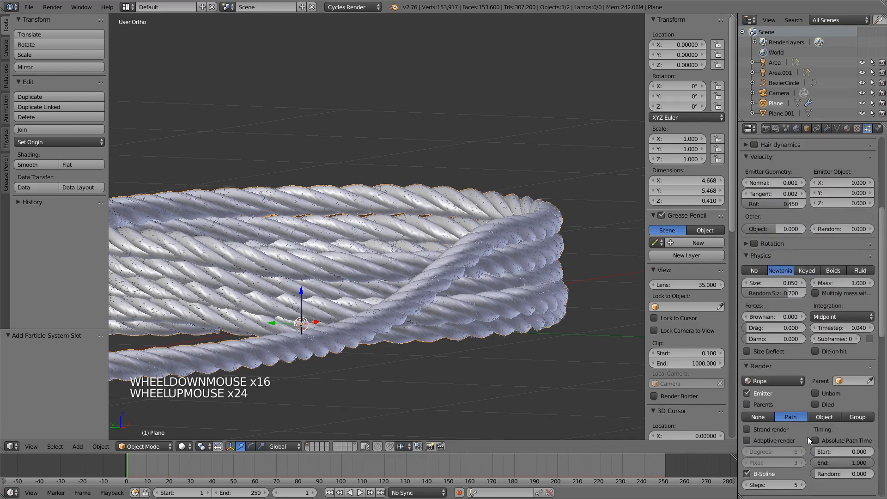
scroll(808, 437, "up", 14)
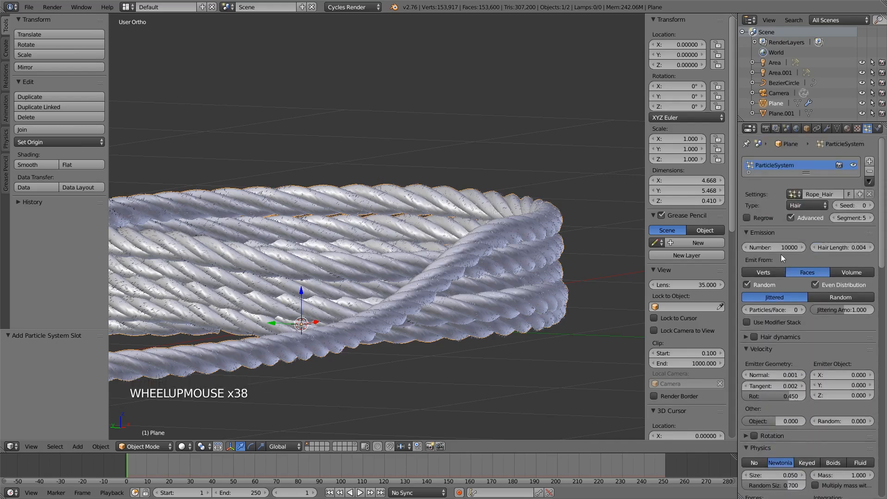
left_click(781, 248)
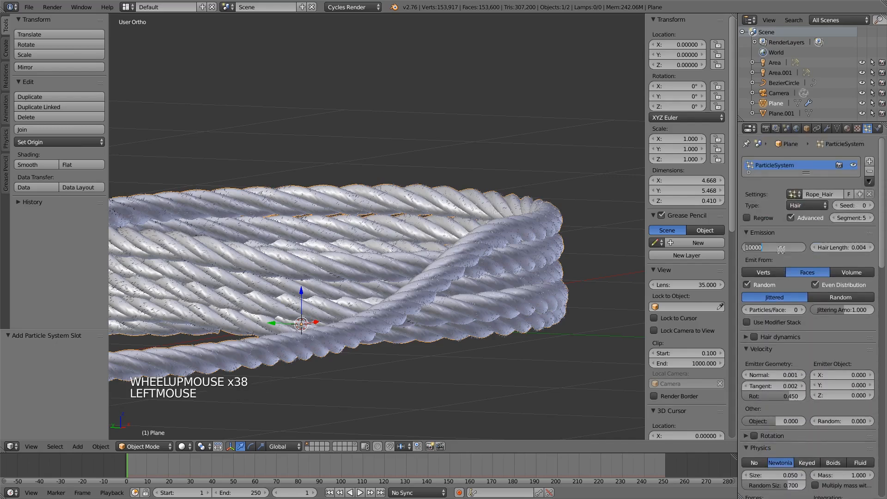
type("40000")
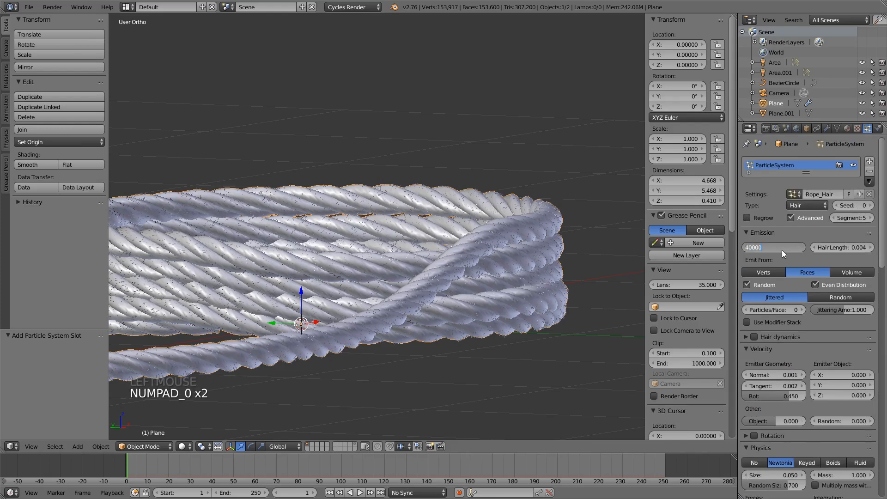
key("Return")
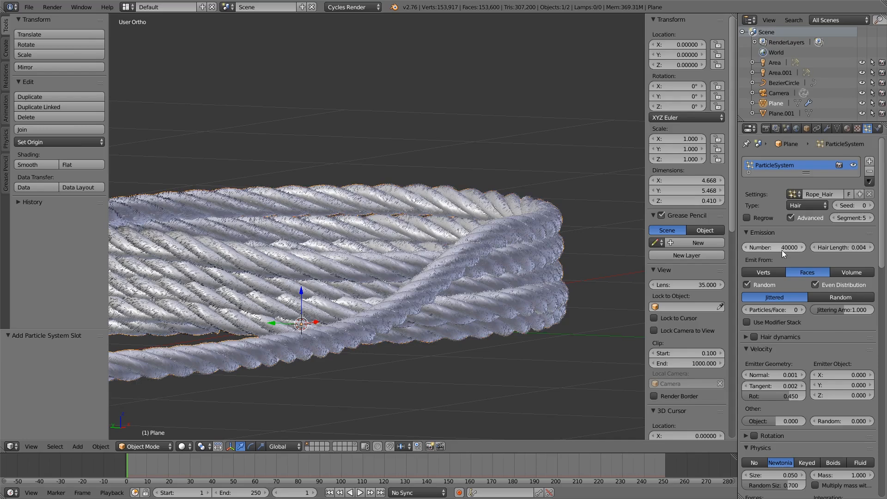
Examine the hair coverage on the rope coil from above, both up close and from farther away.
middle_click_drag(450, 241, 458, 272)
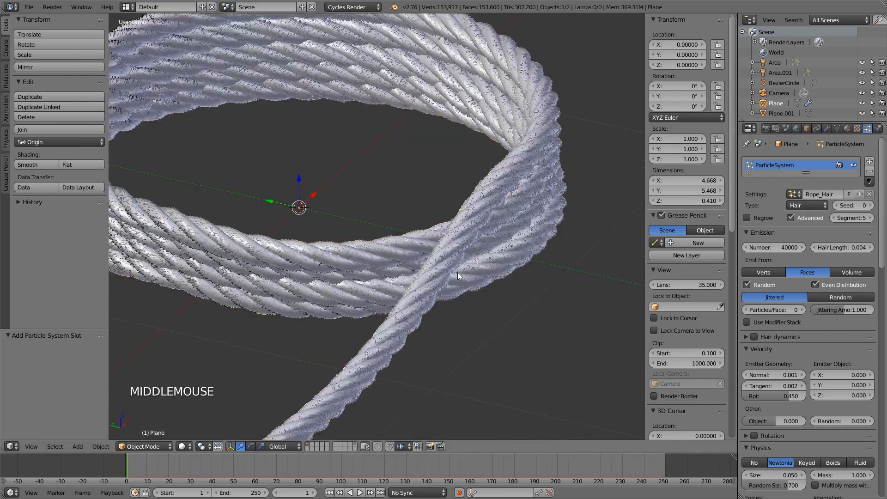
scroll(458, 273, "up", 4)
scroll(458, 274, "up", 1)
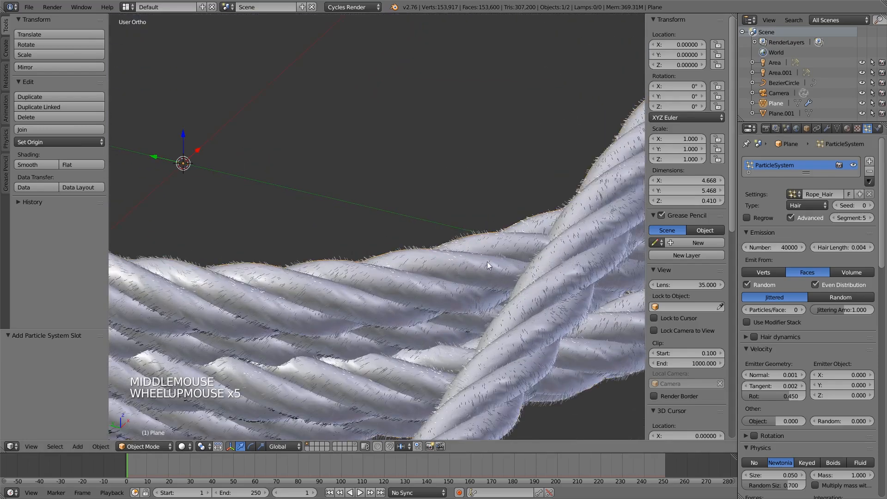
scroll(779, 405, "down", 7)
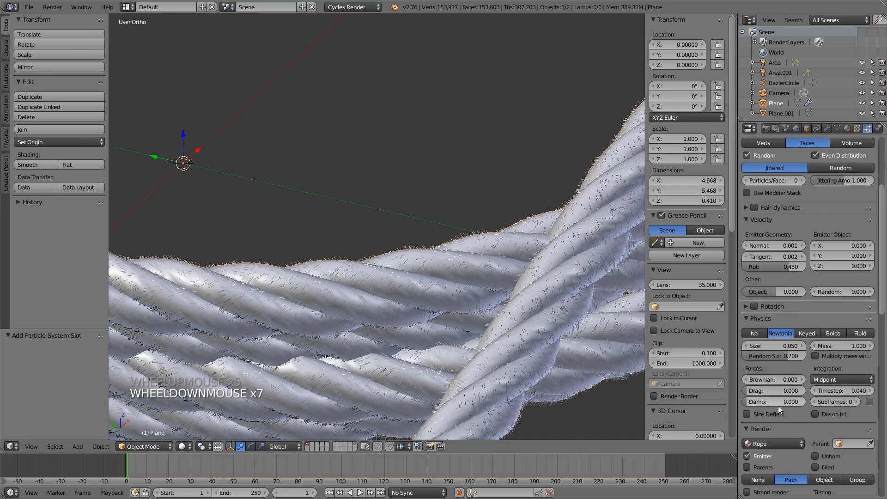
scroll(778, 405, "down", 4)
scroll(787, 346, "up", 4)
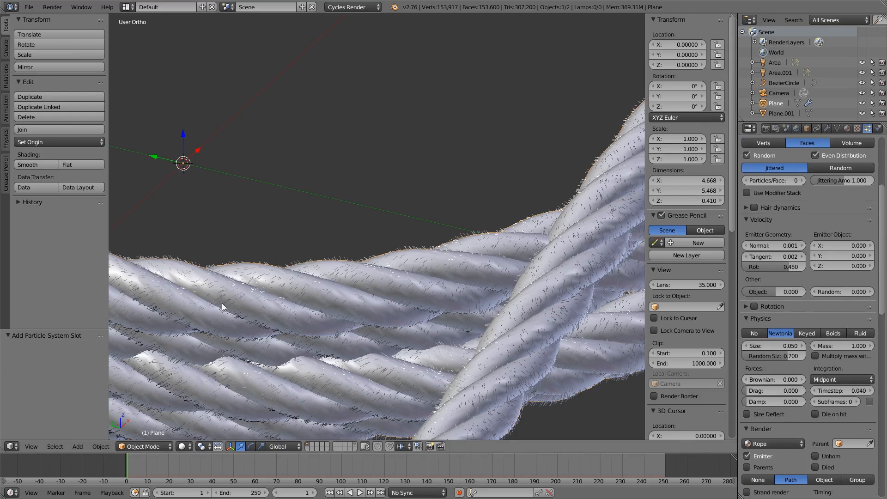
scroll(222, 303, "down", 7)
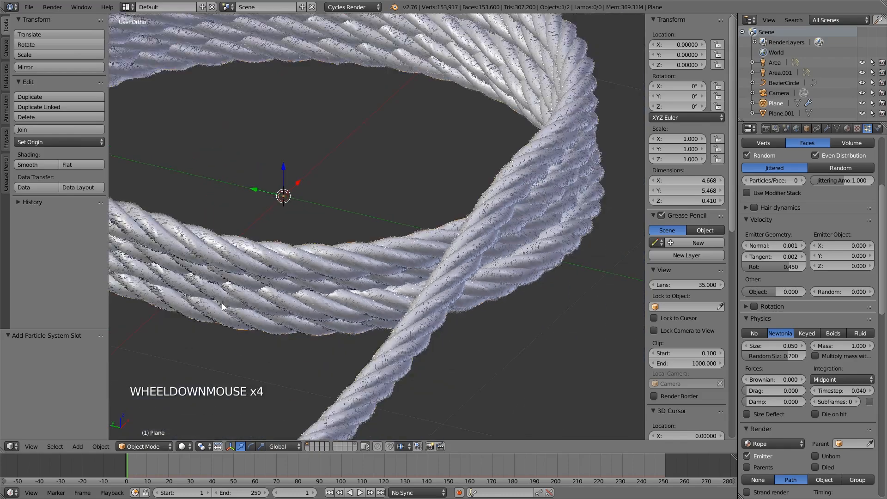
Add a second particle system to the rope and give its settings a name beginning with Rope_Hairs.
middle_click_drag(442, 291, 436, 266)
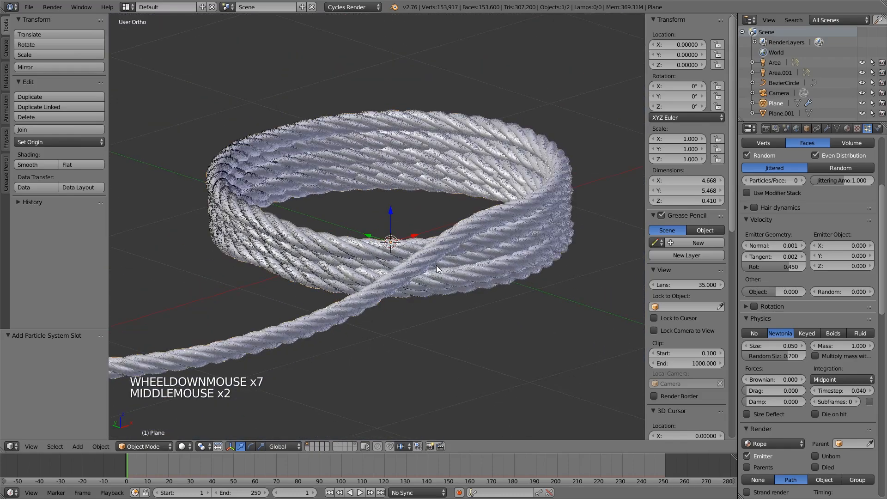
scroll(437, 266, "up", 2)
left_click_drag(880, 161, 880, 134)
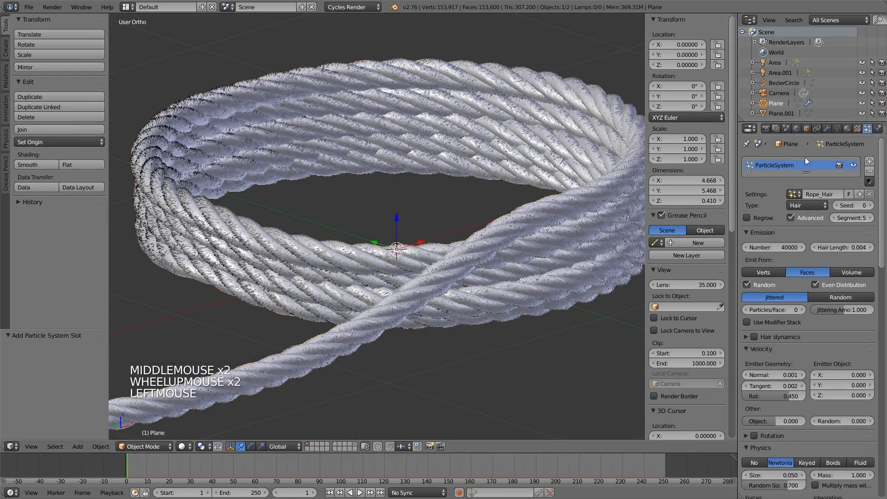
left_click(871, 161)
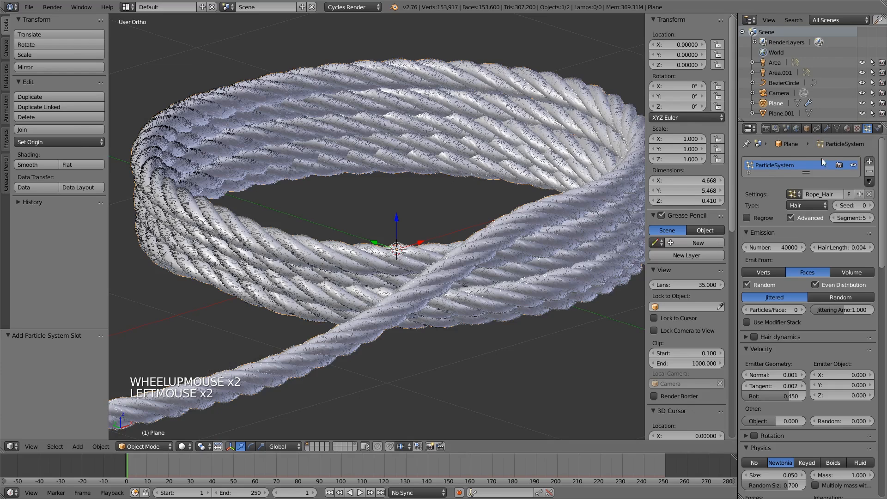
left_click(823, 195)
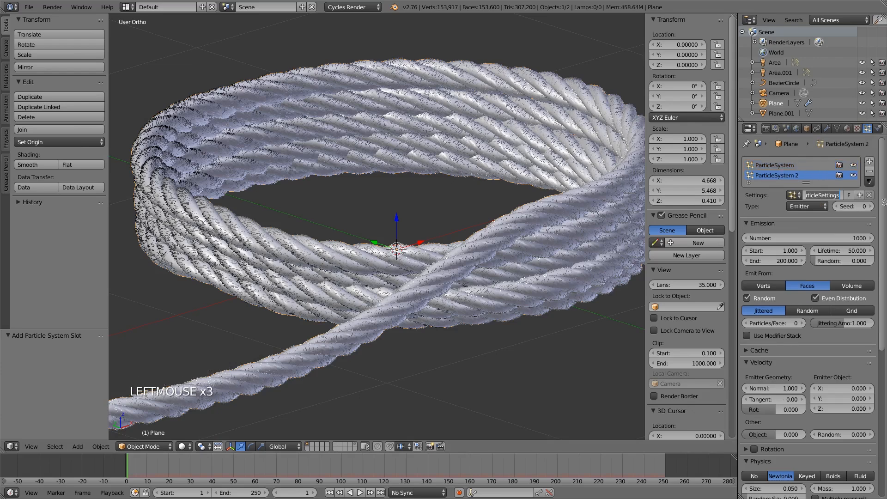
type("ro")
key("BackSpace")
key("BackSpace")
type("Rope_Hairs")
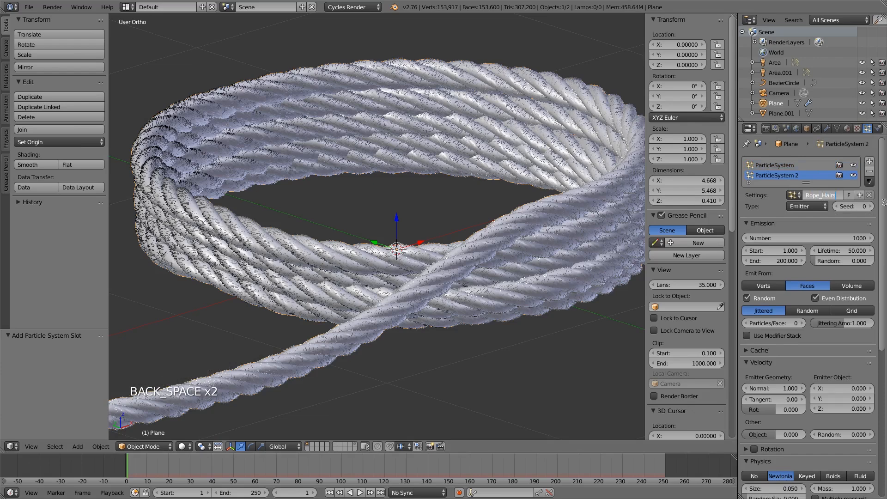
type("Frat")
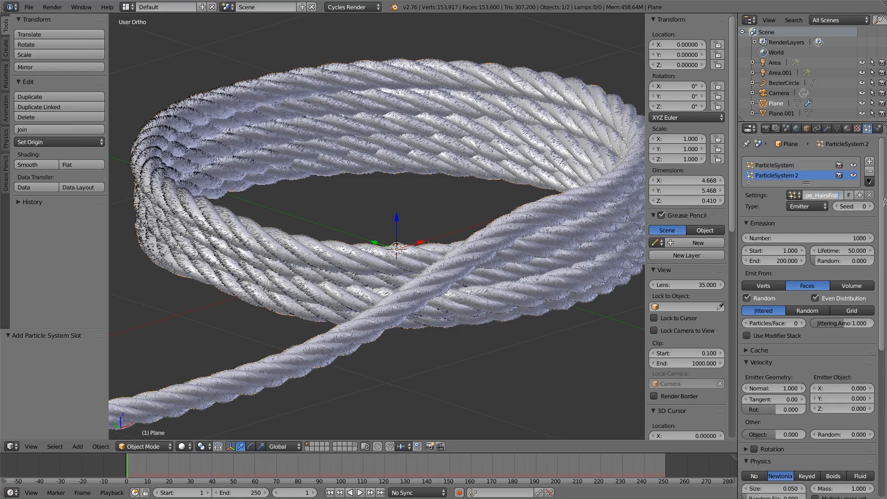
key("BackSpace")
Make the second particle system a Hair type with 10 segments and a Hair Length of 0.004.
left_click(805, 205)
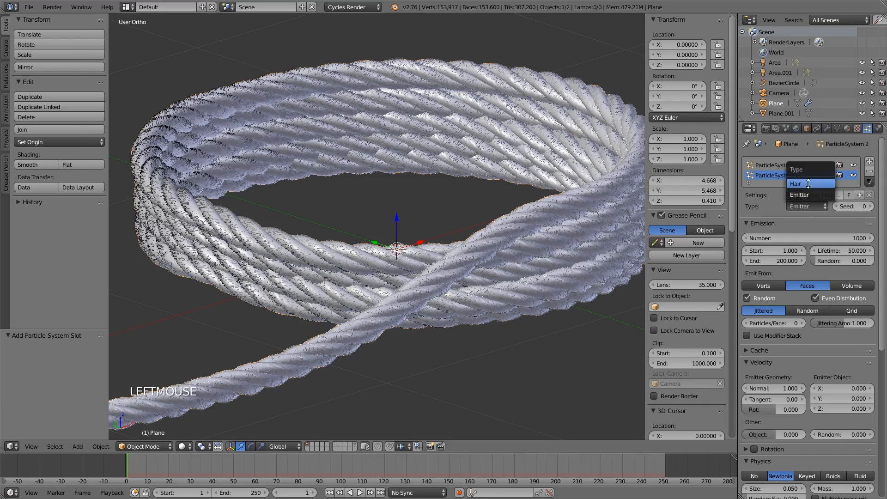
left_click(804, 184)
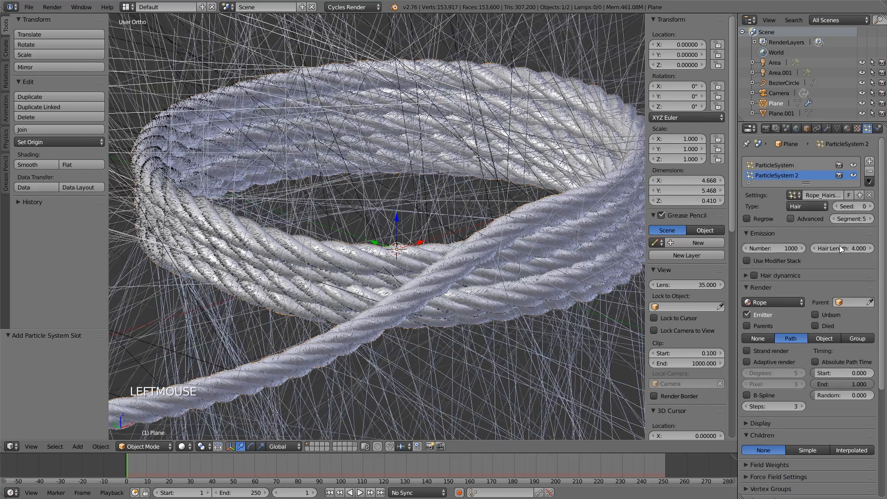
left_click(809, 217)
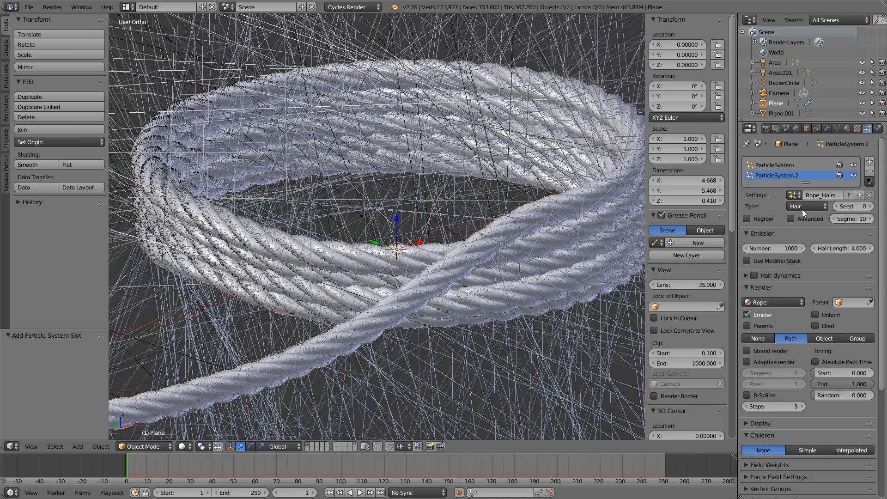
left_click(838, 250)
type("0.004")
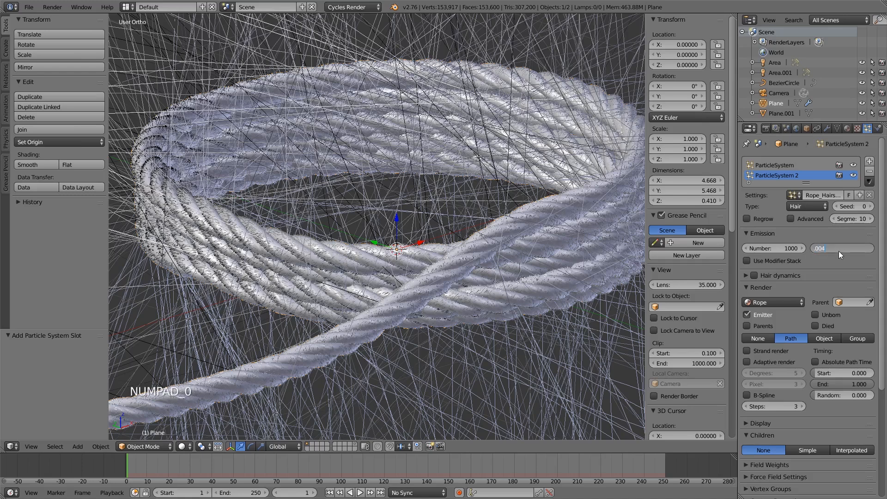
key("Return")
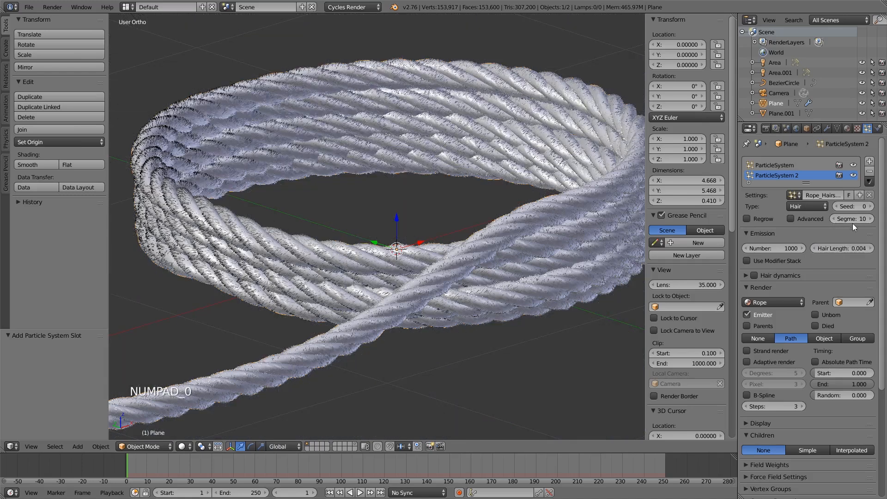
Enable the second system's Advanced options and set its emitter geometry velocity to Normal 0.0001 and Tangent 0.002.
left_click(792, 221)
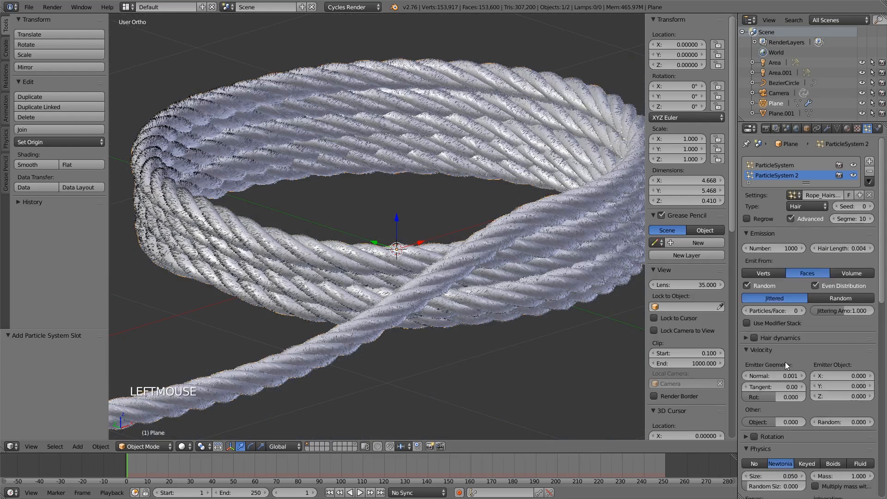
double_click(772, 375)
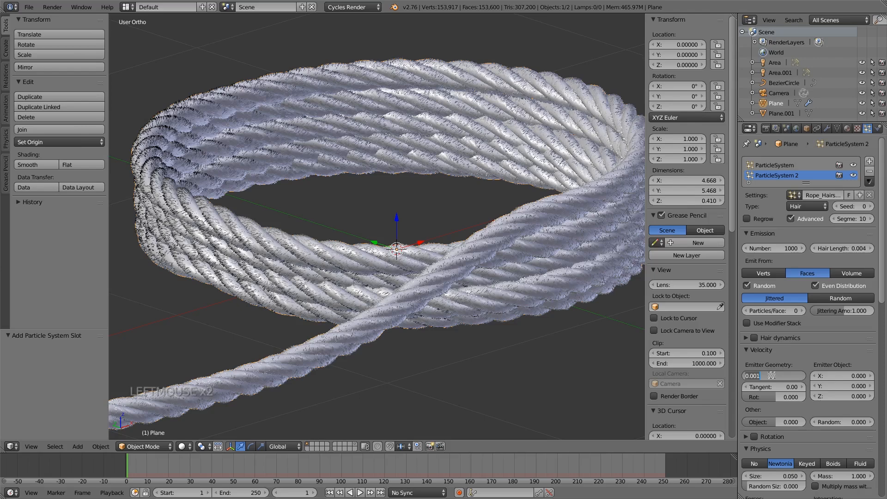
type("0.00")
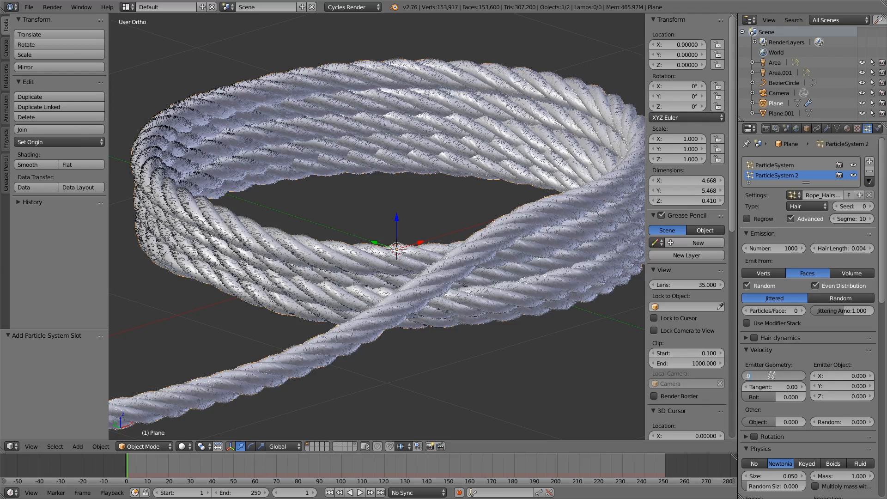
type("01")
left_click(781, 387)
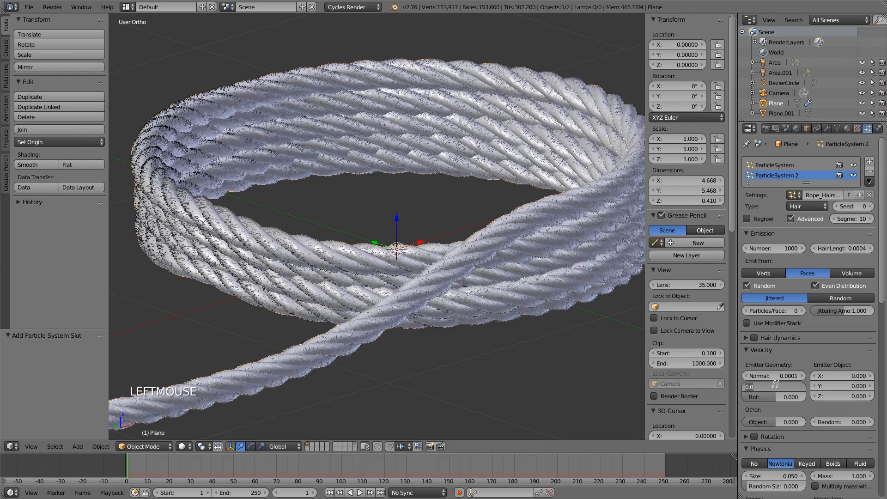
type("0.002")
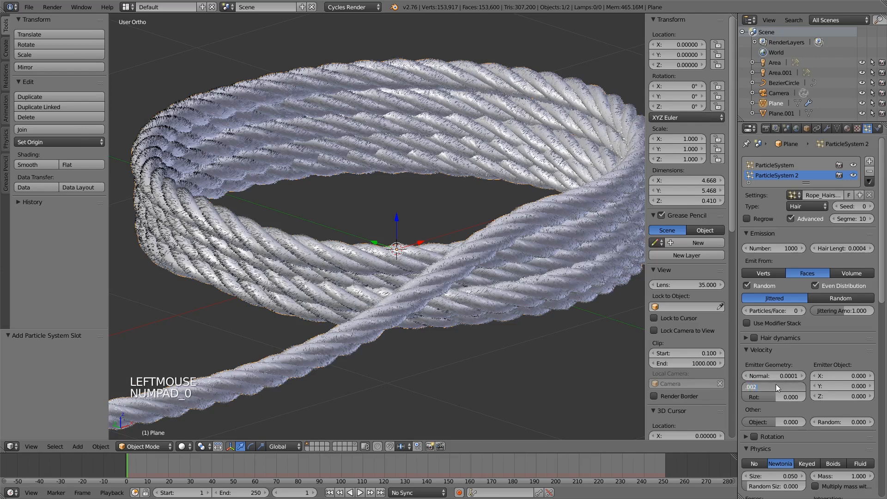
Set the second system's velocity Random to 0.001 and its tangent Rot to 0.45.
left_click(834, 423)
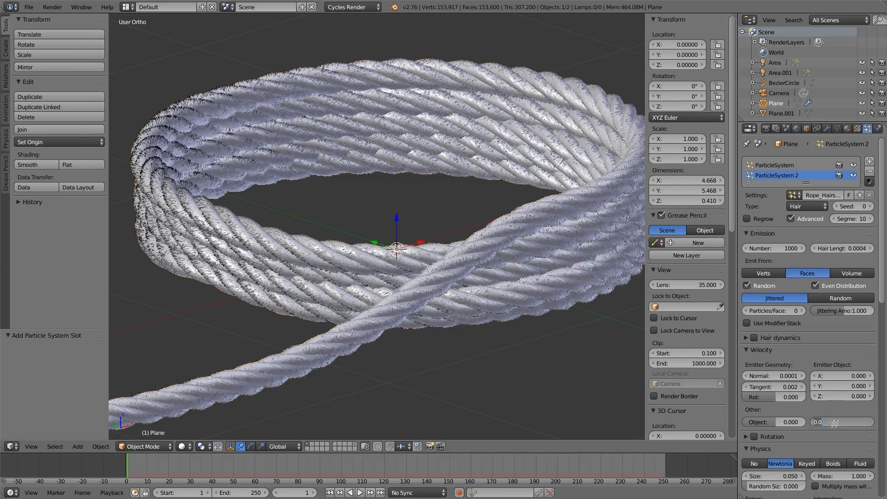
type(".001")
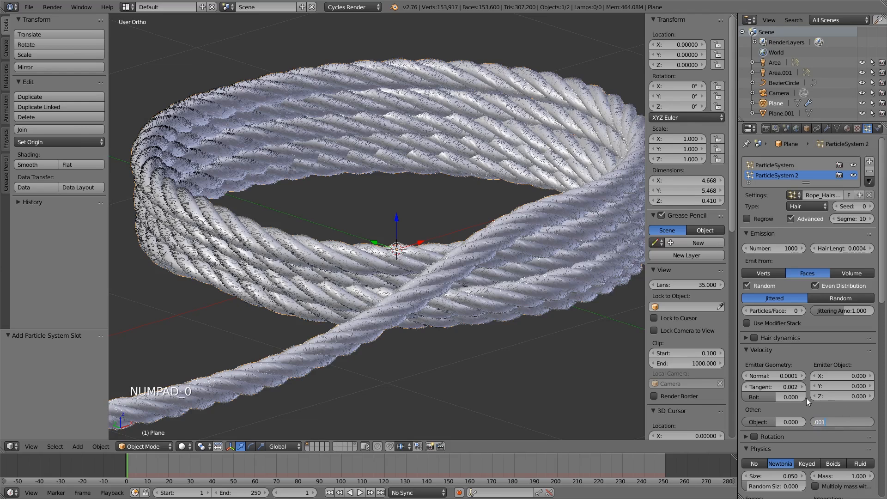
key("Return")
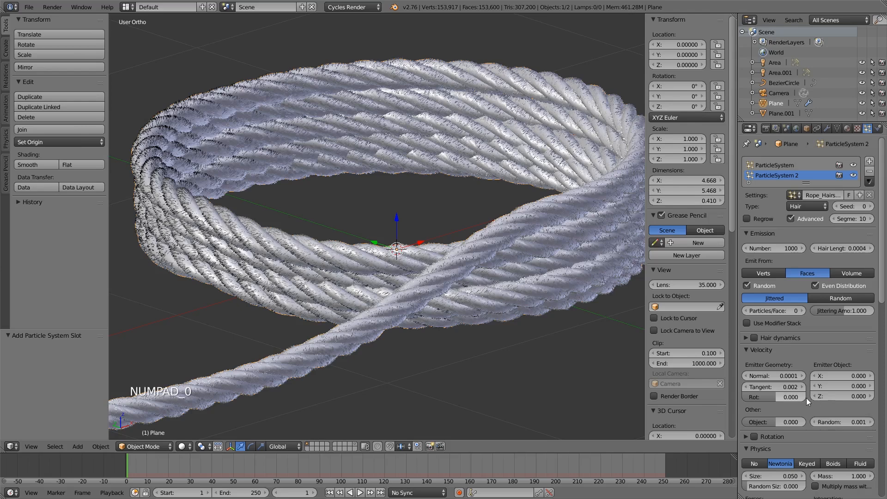
left_click(778, 396)
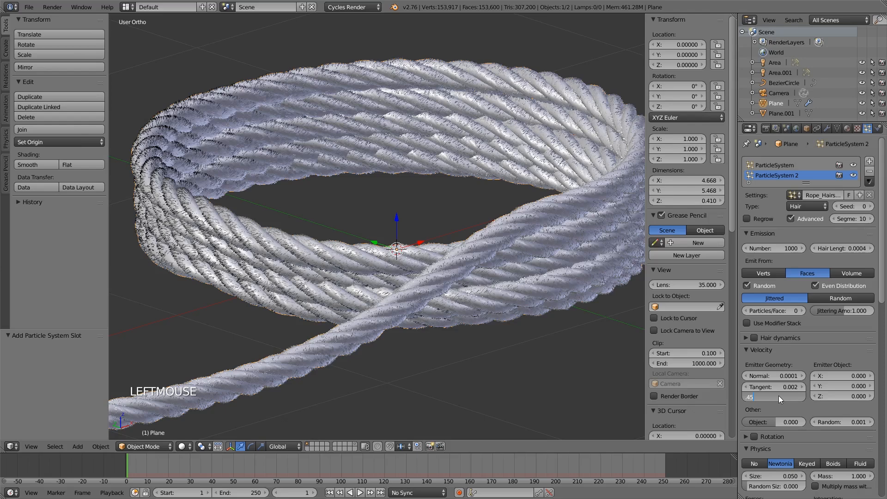
key("Return")
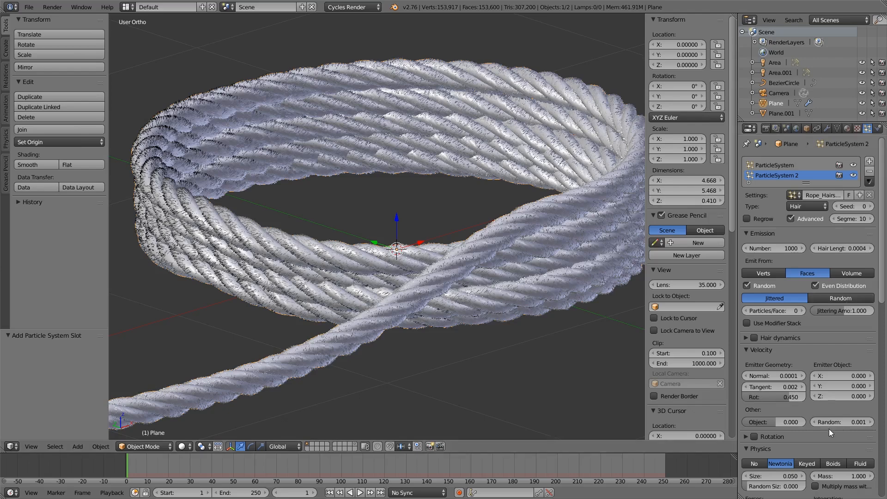
Give the second hair system Interpolated children with both Display and Render amounts set to 35.
scroll(830, 428, "down", 1)
scroll(827, 430, "down", 14)
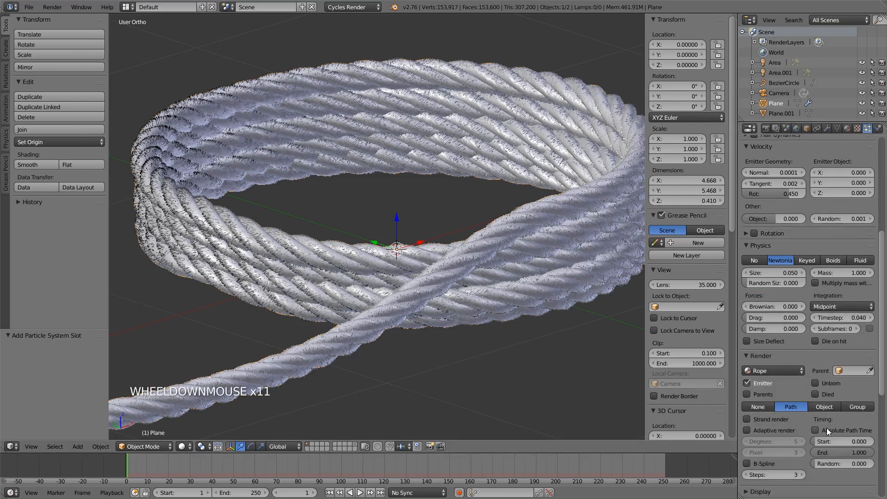
scroll(828, 431, "down", 2)
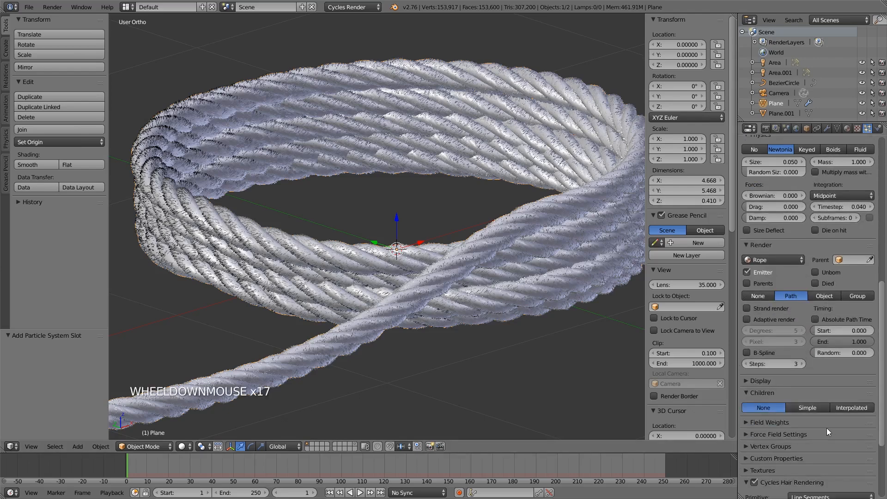
left_click(853, 409)
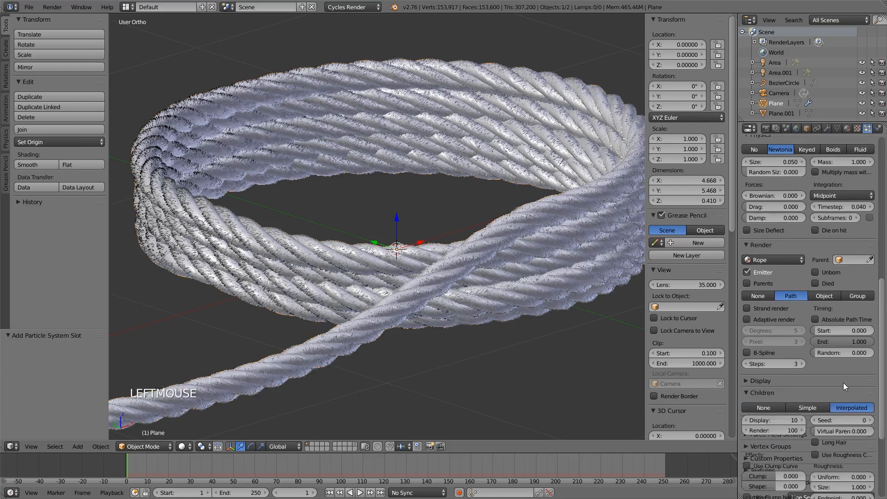
double_click(774, 421)
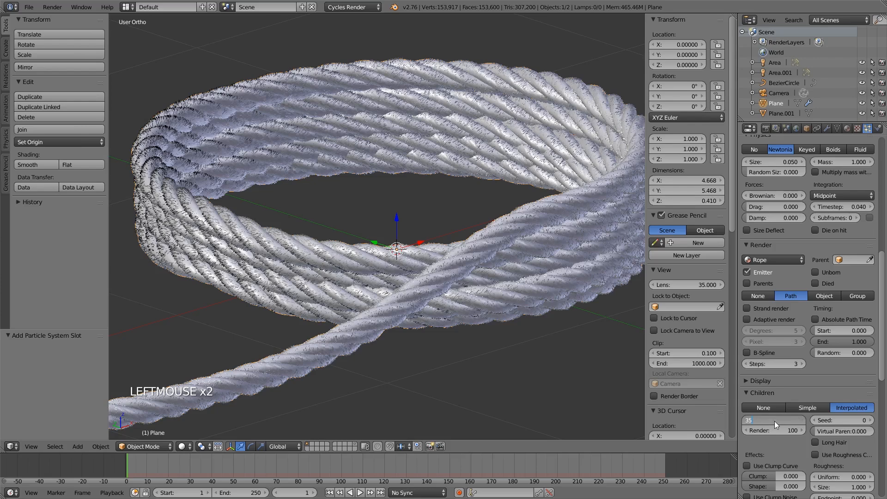
left_click(780, 431)
type("35")
key("Return")
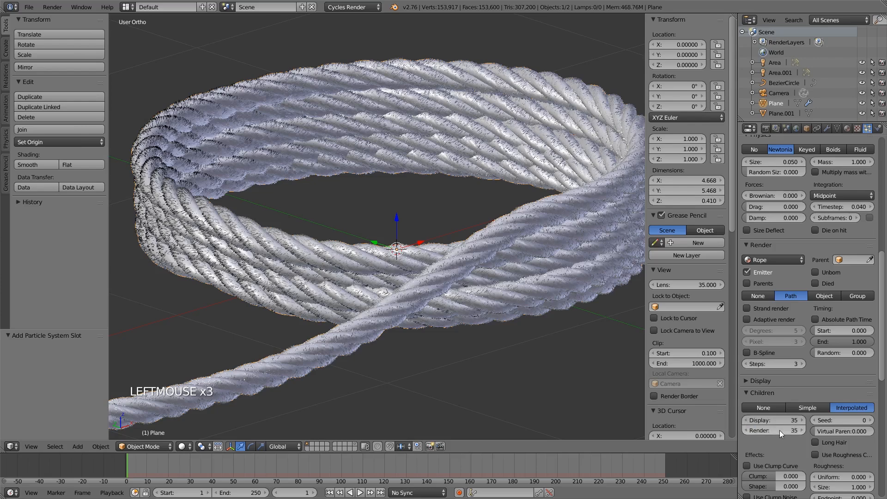
Hide the first particle system in the viewport to inspect the second system's hairs on the rope up close.
scroll(507, 286, "down", 3)
middle_click_drag(507, 290, 522, 282)
left_click(882, 154)
left_click(882, 153)
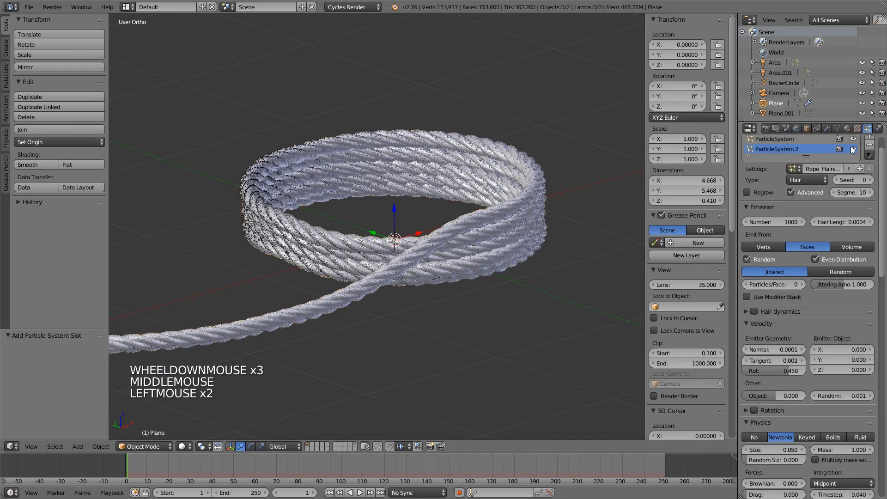
left_click(855, 139)
middle_click_drag(601, 250, 580, 251)
scroll(581, 256, "up", 7)
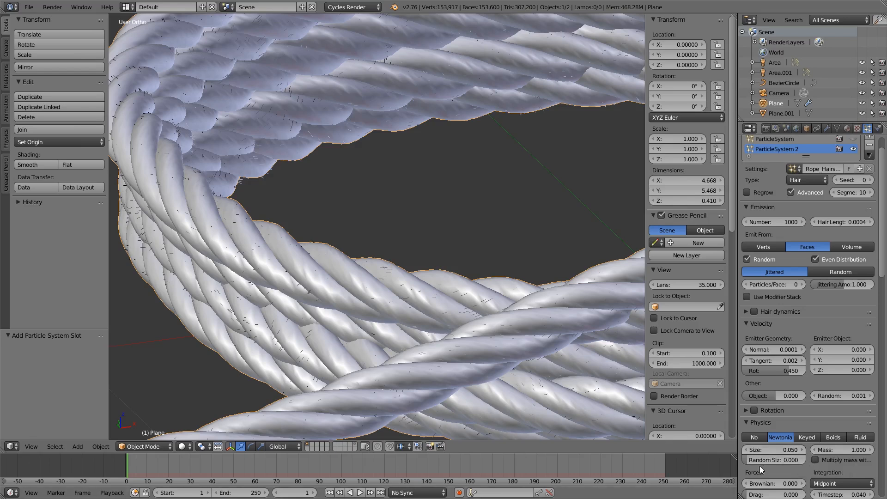
Set the second system's physics Random Size to 0.7 and its Brownian force to 0.02.
left_click(780, 458)
type("0.7")
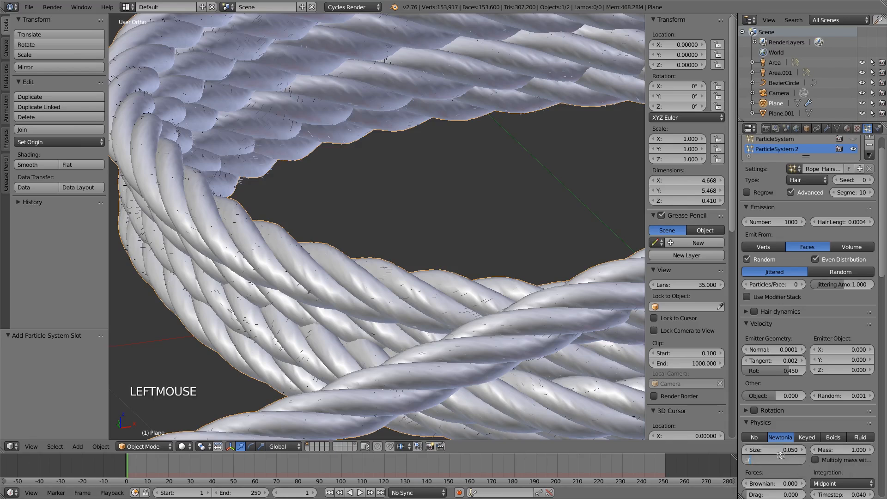
key("Return")
scroll(809, 432, "down", 4)
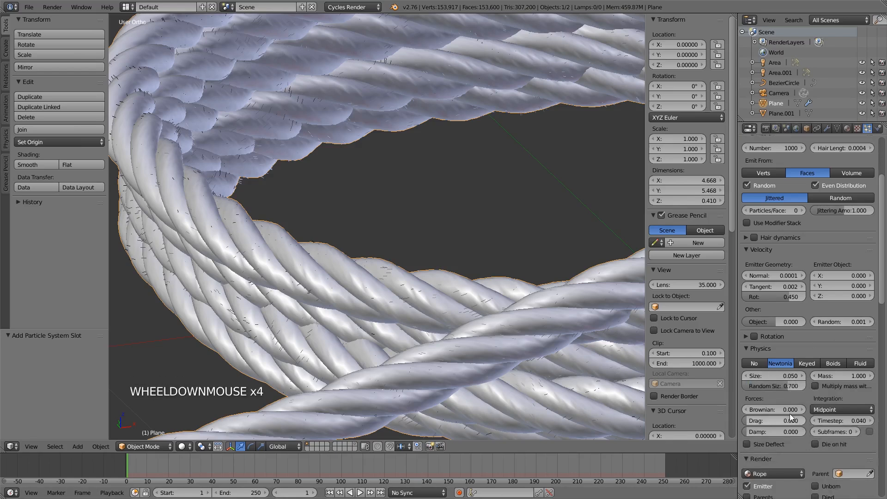
left_click(784, 409)
key("BackSpace")
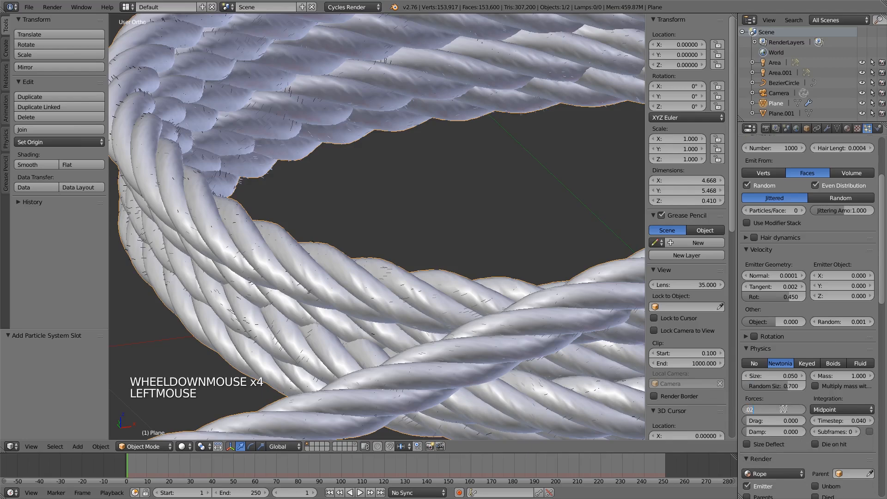
key("Return")
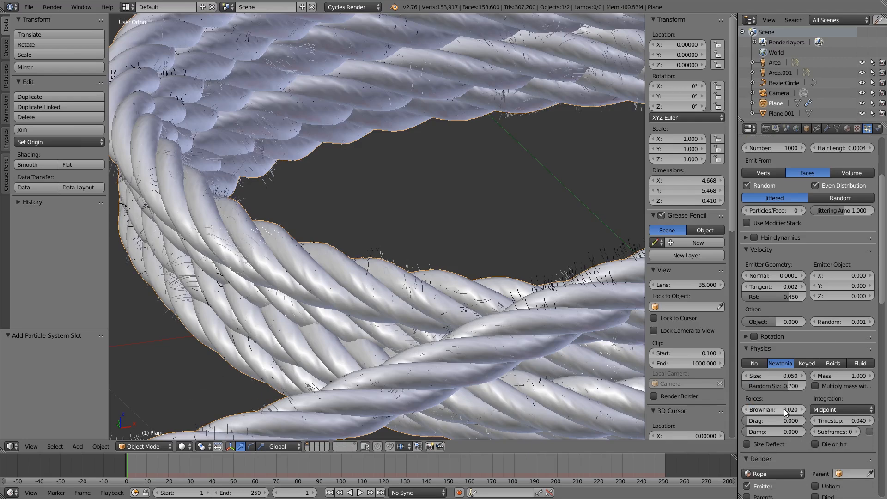
Compare the hairs from a lower side view by setting the Brownian force to 0 and restoring it to 0.02.
scroll(308, 239, "down", 3)
scroll(308, 240, "up", 3)
middle_click_drag(336, 226, 385, 167)
left_click(780, 410)
mouse_move(780, 409)
left_mouse_down()
mouse_move(763, 409)
mouse_move(781, 410)
left_mouse_up()
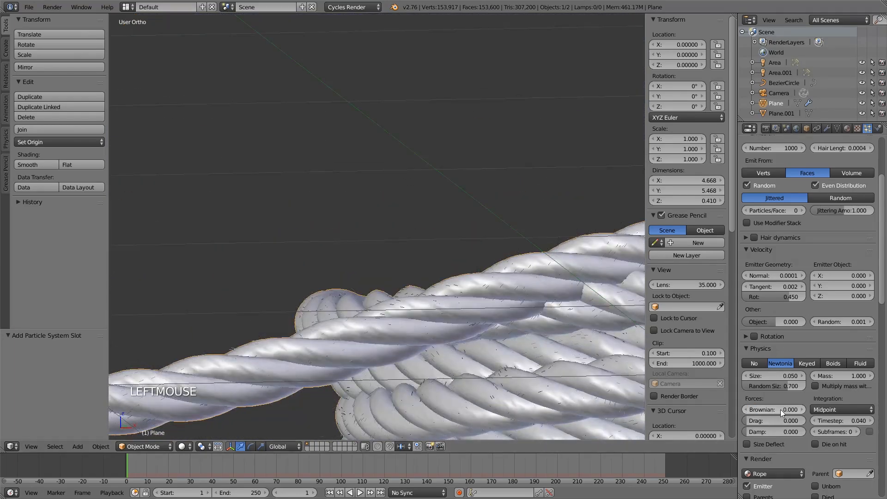
double_click(781, 409)
type(".02")
key("Return")
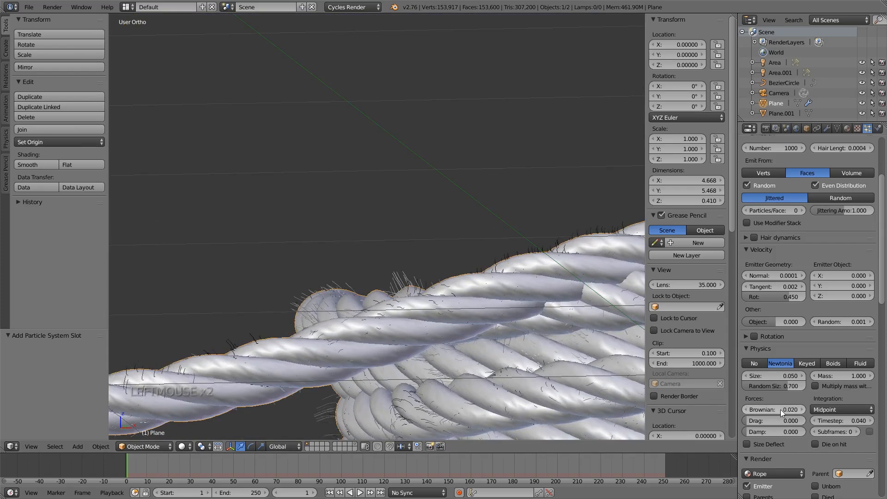
Examine the stray hairs of the second system around the whole rope coil, near and far.
scroll(342, 184, "down", 5)
middle_click_drag(362, 204, 405, 215)
scroll(383, 242, "up", 7)
scroll(383, 242, "down", 4)
scroll(416, 234, "down", 3)
scroll(405, 218, "up", 2)
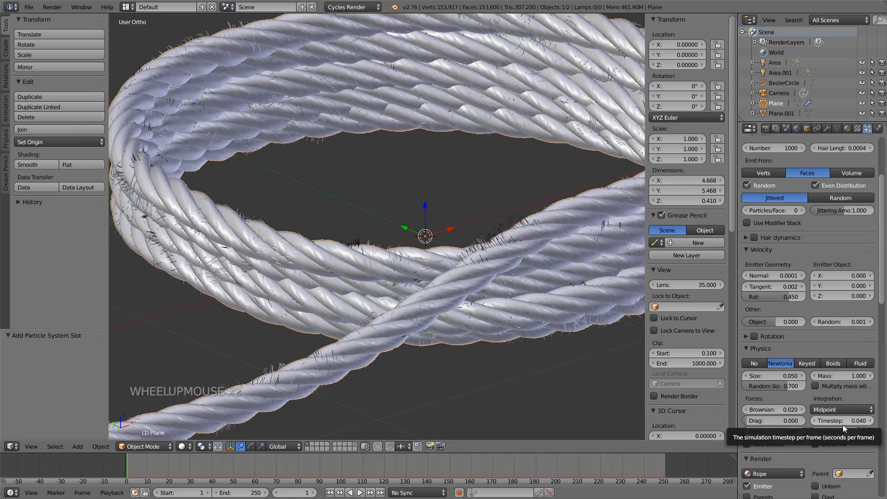
Set the second particle system's child Random roughness to 0.025.
scroll(843, 425, "down", 4)
scroll(836, 428, "down", 8)
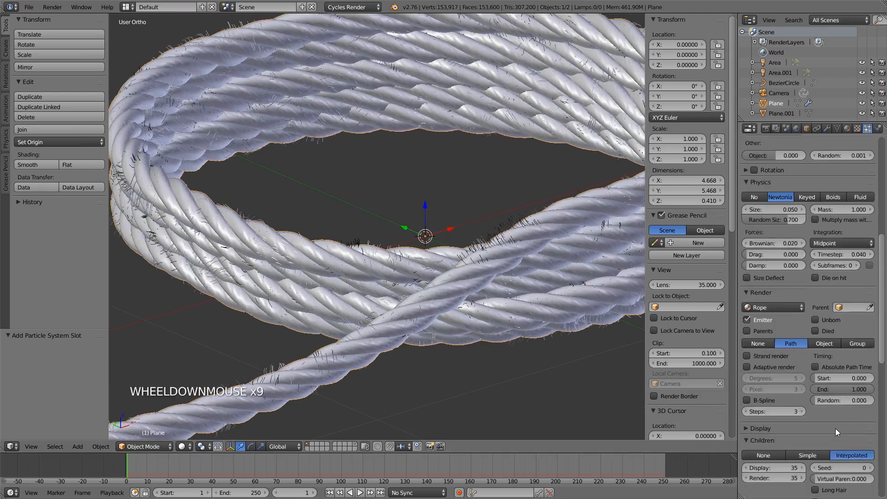
scroll(852, 398, "down", 7)
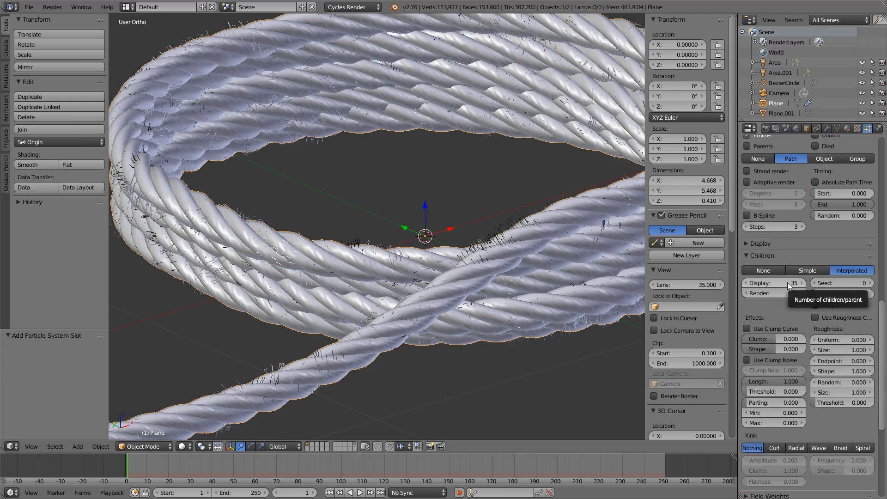
left_click(848, 383)
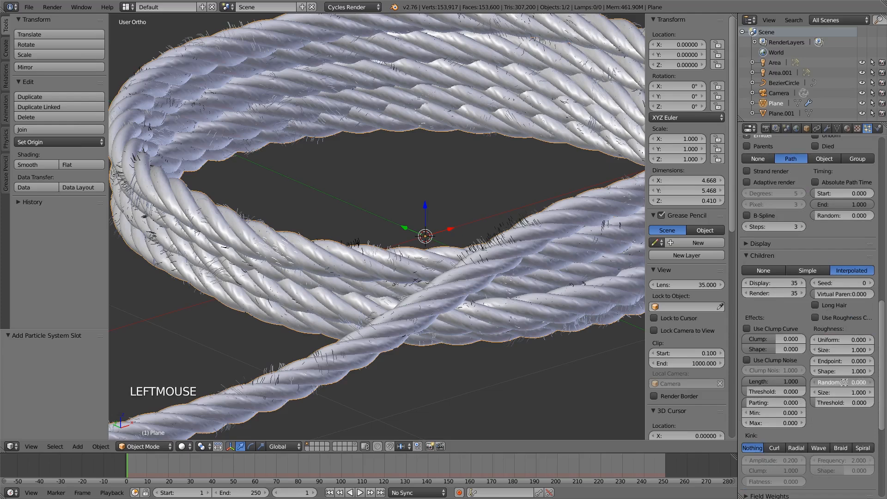
type(".025")
key("Return")
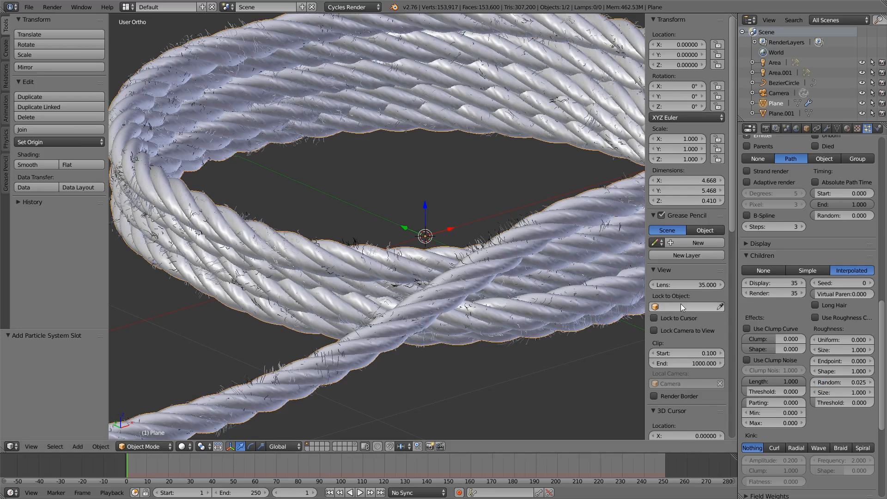
Set the child hairs' Length to 0.5 and its Threshold to 0.5.
left_click(774, 380)
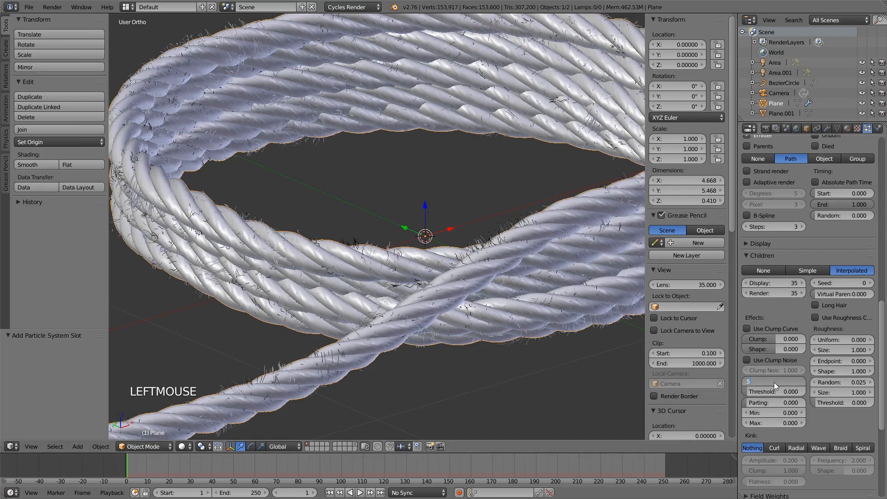
left_click(777, 391)
type(".5")
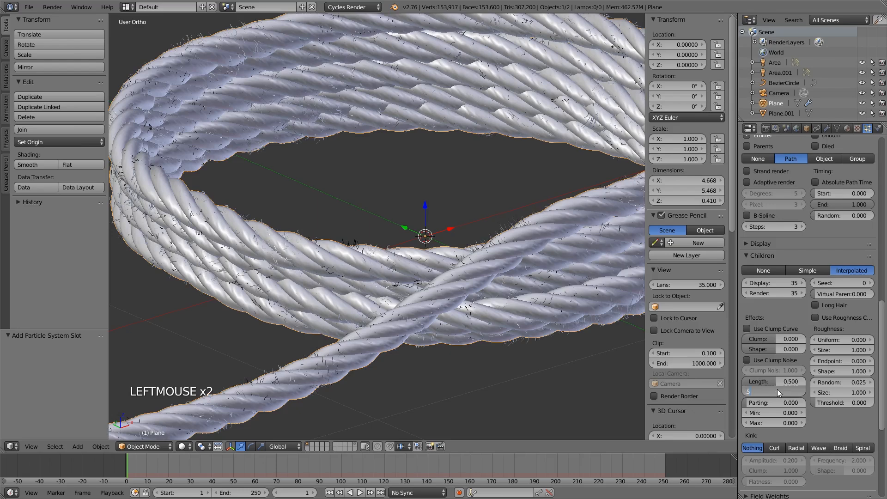
key("Return")
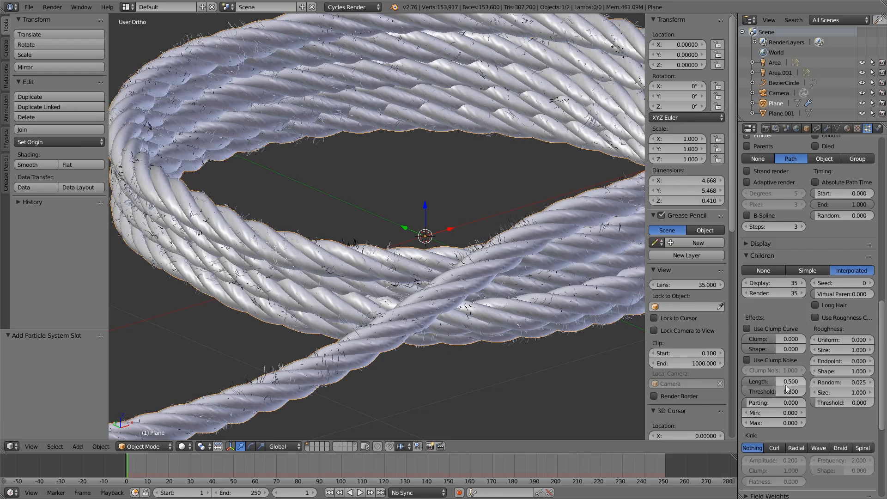
Set the second system's Cycles hair thickness to Root 0.5, Tip 0.1 and Scaling 0.0003.
scroll(803, 412, "down", 14)
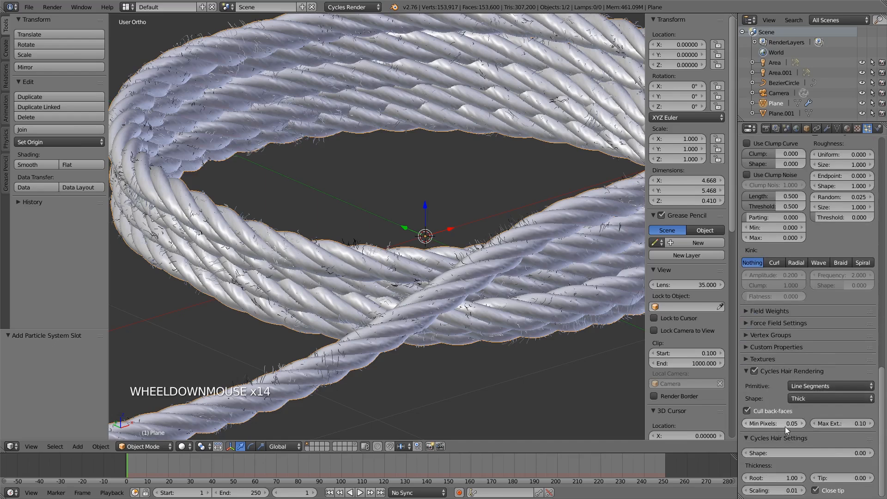
left_click(777, 477)
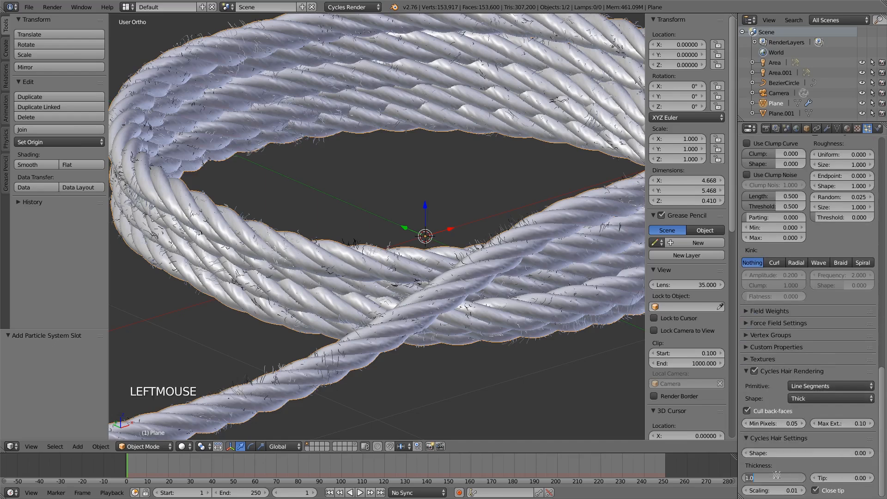
type(".5")
left_click(854, 478)
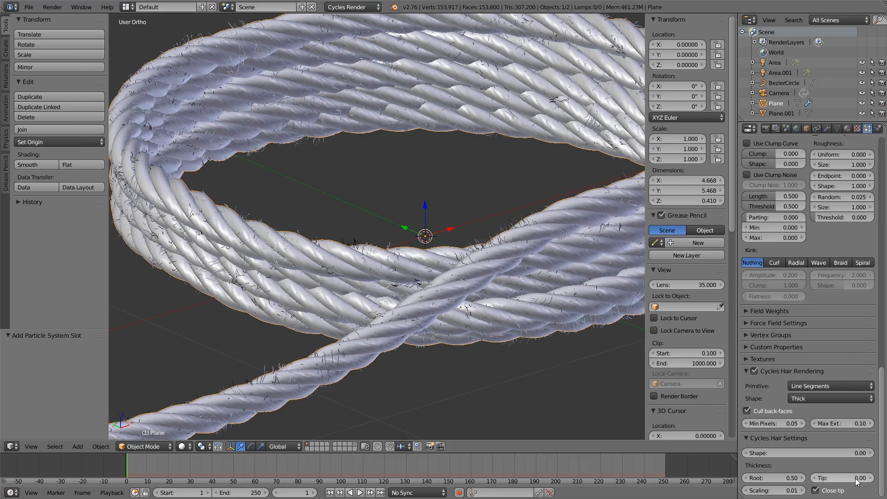
type(".1")
key("Return")
left_click(781, 492)
key("BackSpace")
type(".0003")
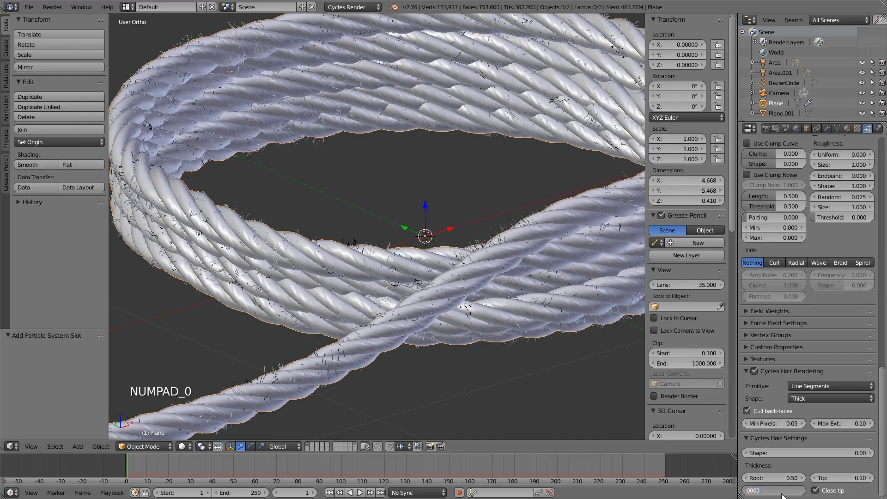
Make the first particle system (Rope_Hair) active and show it in the viewport again.
scroll(820, 406, "up", 20)
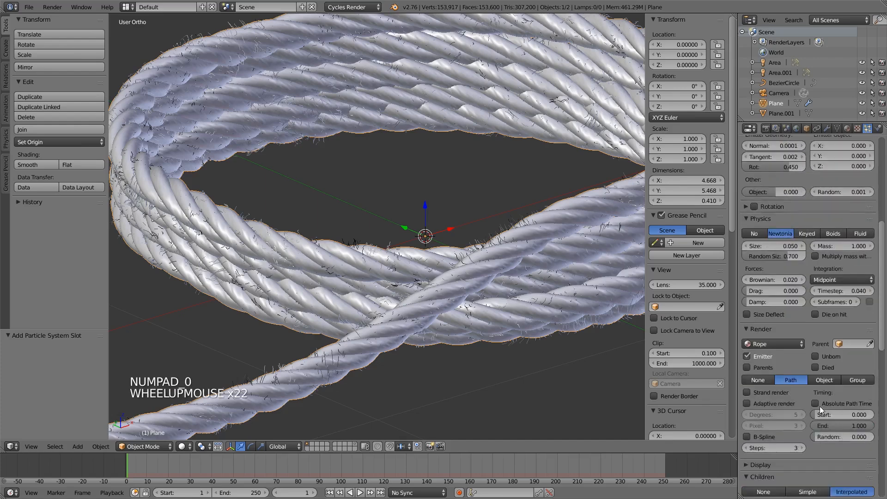
scroll(820, 407, "up", 2)
left_click(796, 164)
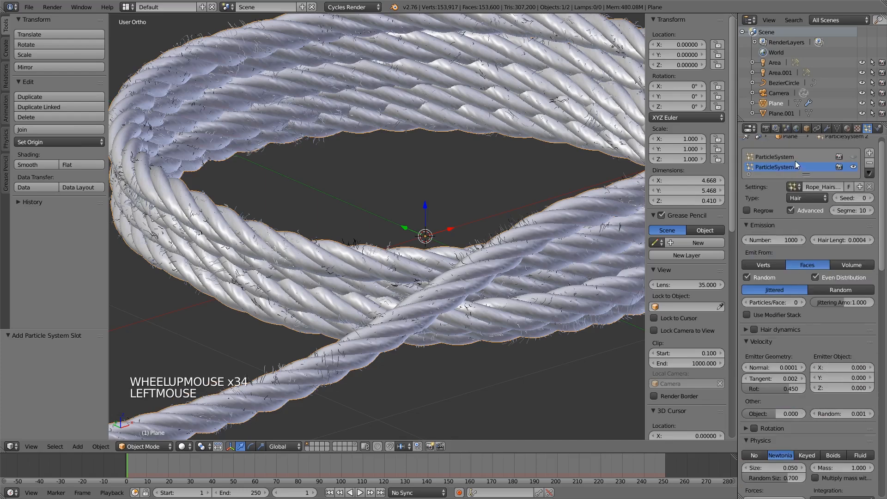
left_click(799, 156)
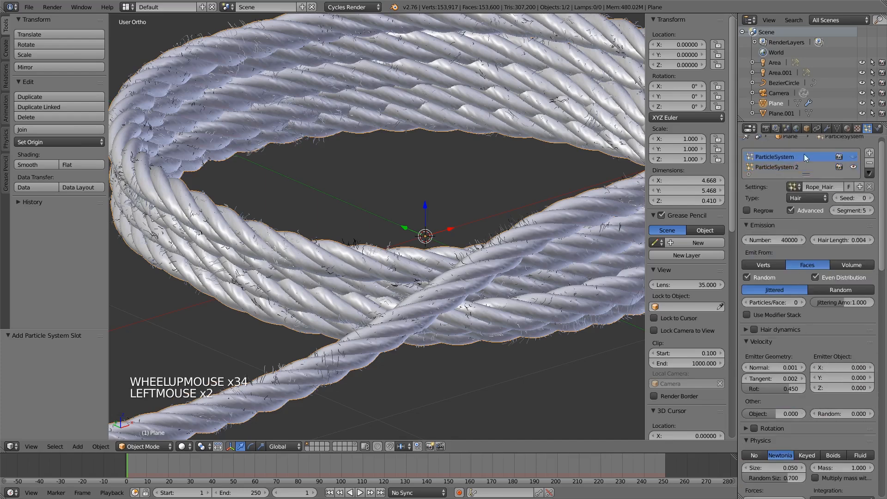
left_click(825, 330)
Review the Rope_Hair system's emission, velocity, physics, children and Cycles hair settings alongside the combined hairs on the rope.
scroll(826, 331, "down", 17)
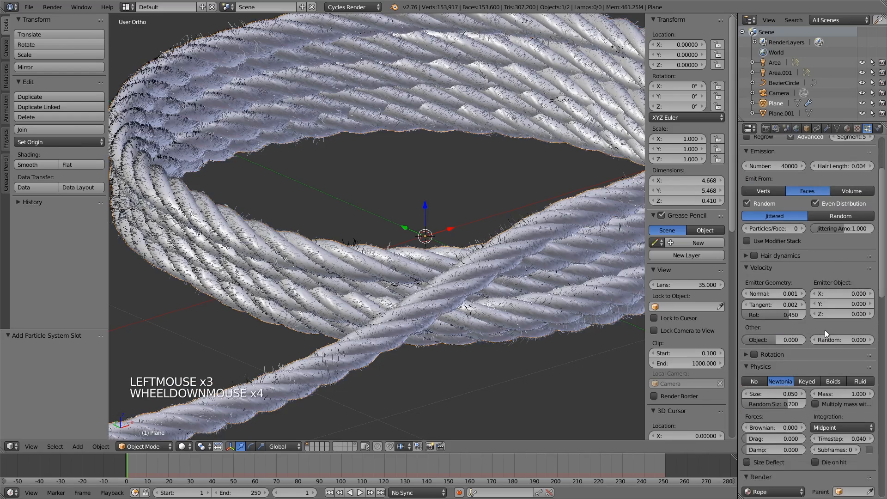
scroll(826, 332, "down", 15)
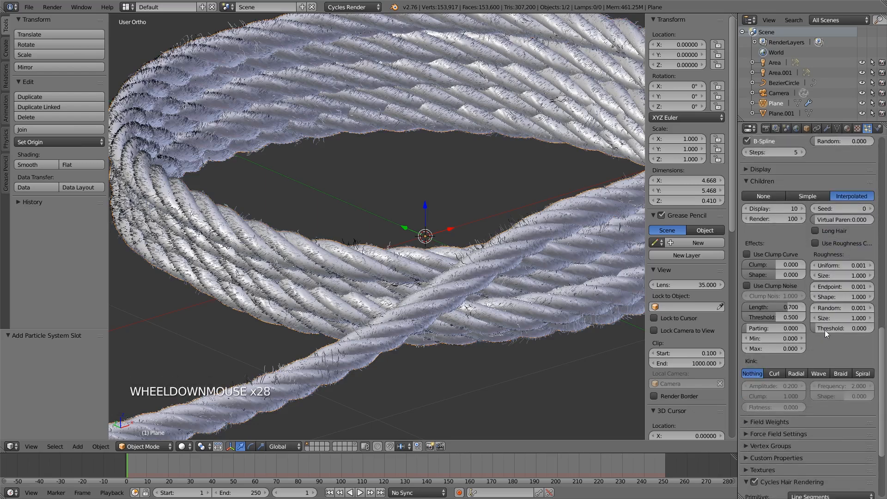
scroll(825, 330, "down", 4)
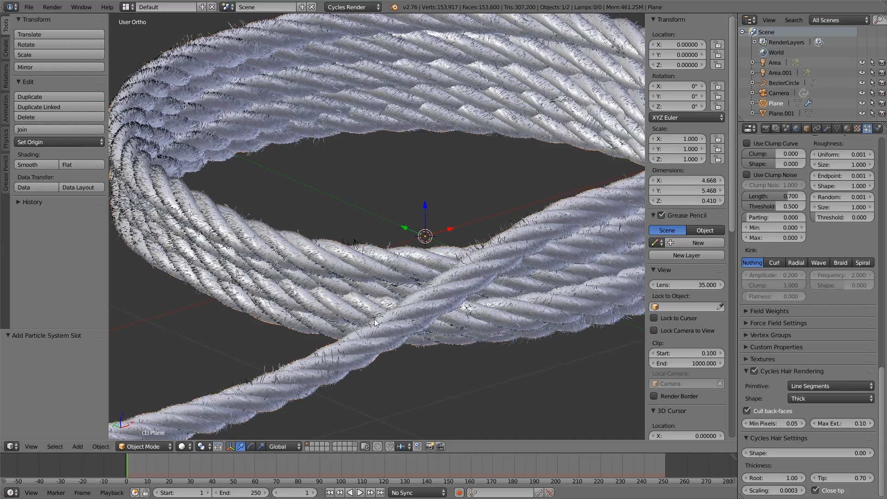
scroll(817, 476, "down", 2)
scroll(816, 476, "up", 5)
scroll(816, 474, "up", 10)
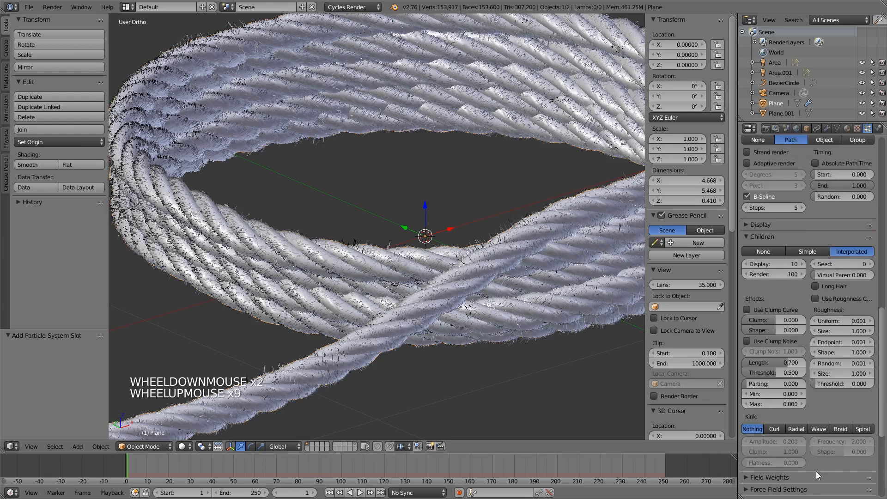
scroll(817, 475, "up", 15)
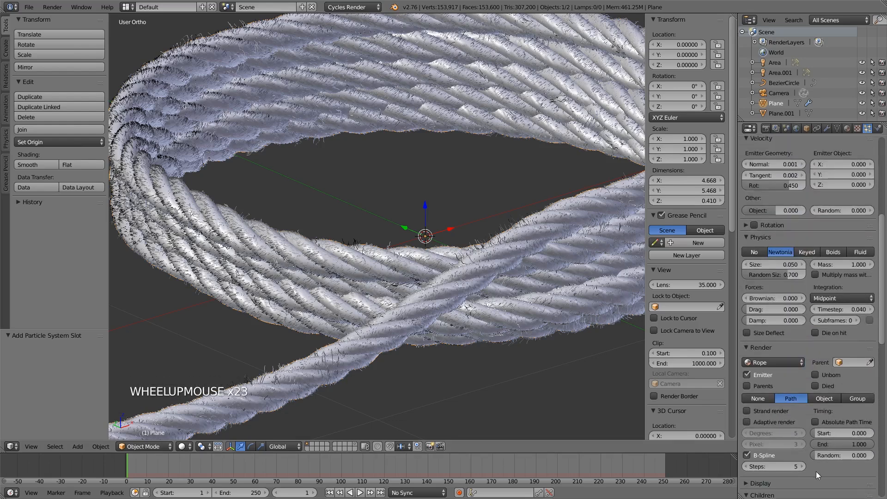
scroll(816, 471, "up", 6)
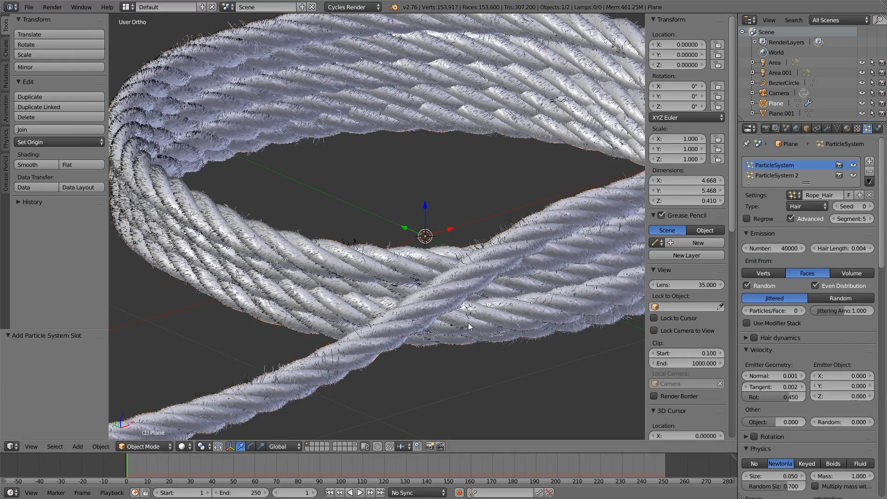
In the camera view, hide both particle systems in the viewport and also display the layer holding the camera and lights.
key("KP_0")
scroll(433, 334, "down", 6)
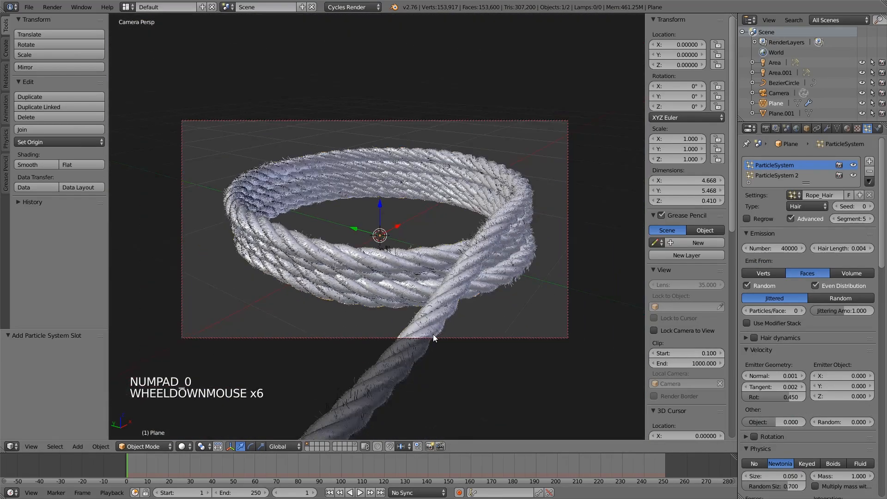
scroll(434, 334, "up", 1)
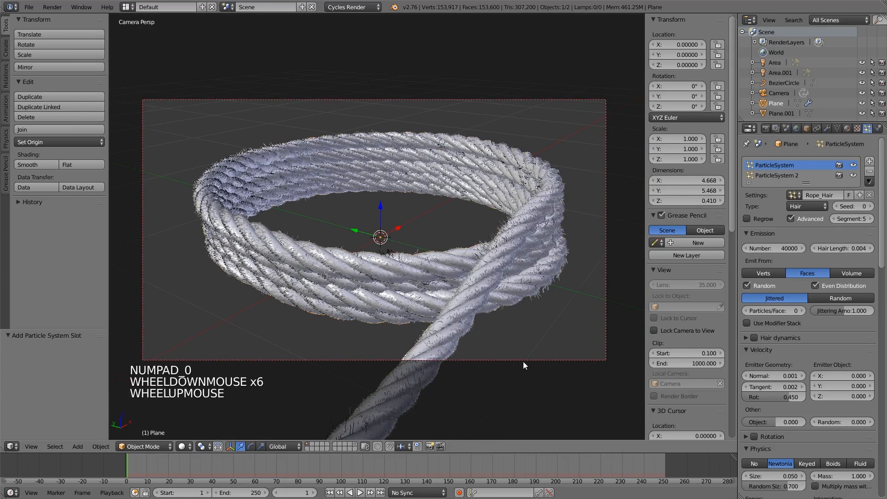
right_click(527, 343)
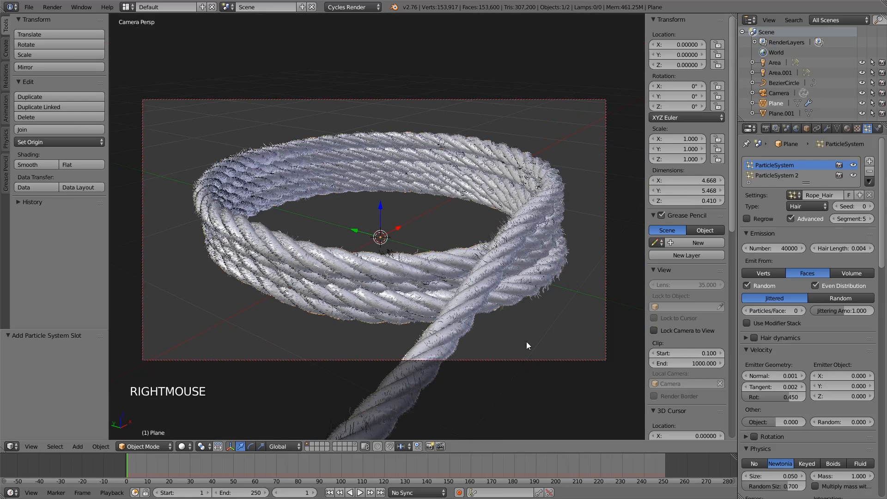
key("KP_0")
key("KP_0")
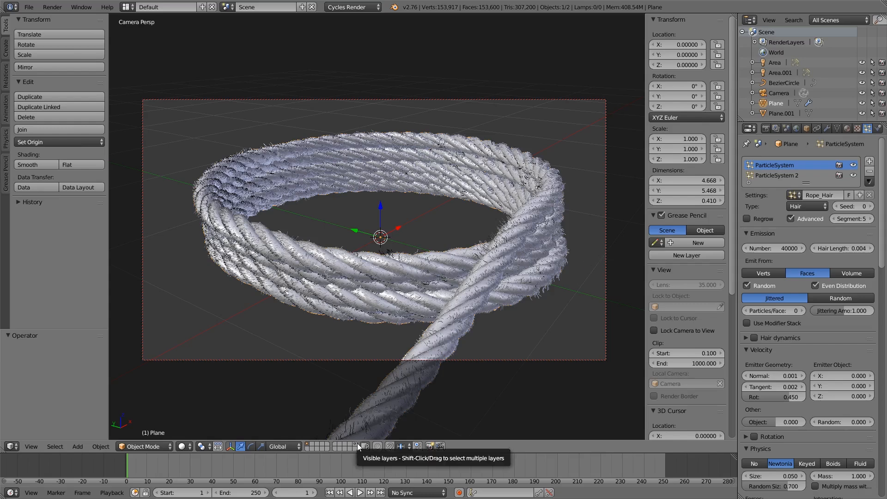
left_click(854, 166)
left_click(855, 175)
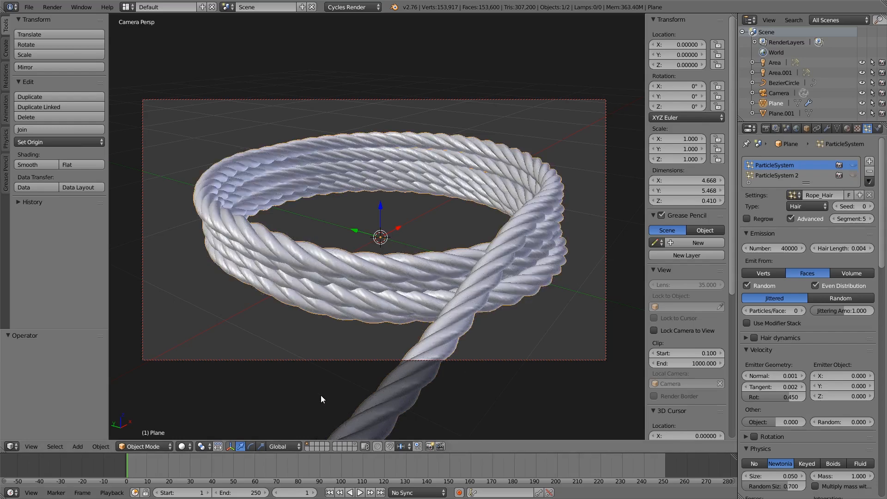
left_click(356, 445, "shift")
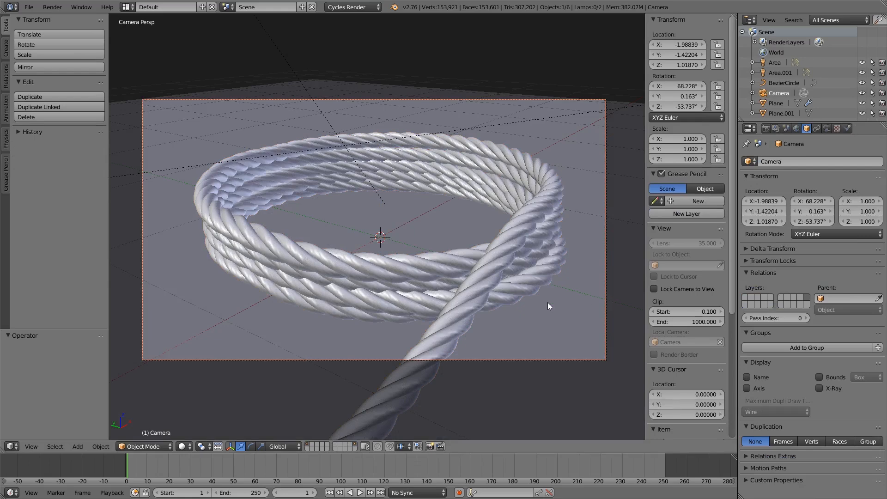
Move the camera in close on the crossing rope end, to about X -1.12, Y -1.39, Z 0.65.
key("g")
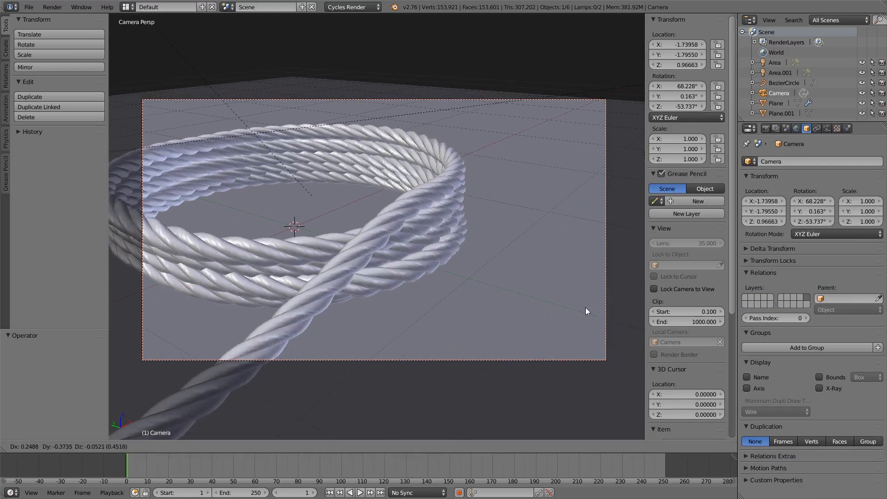
left_click(563, 307)
key("g")
key("z")
key("z")
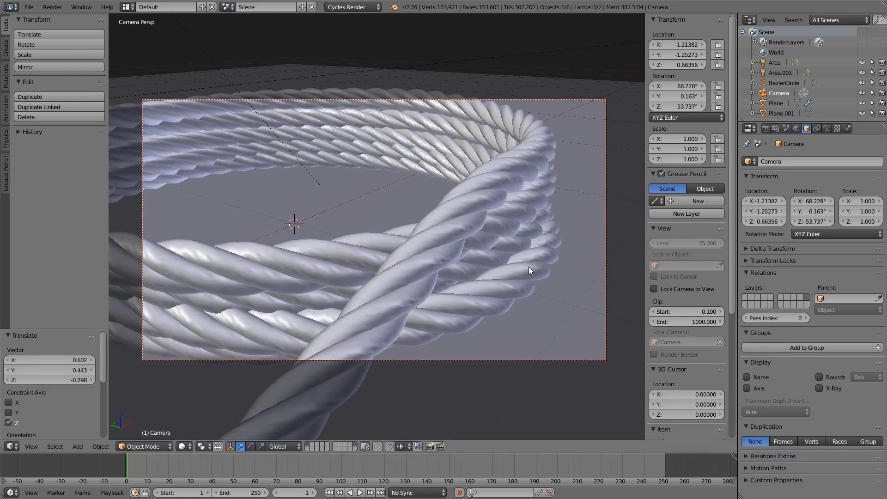
left_click(527, 267)
key("g")
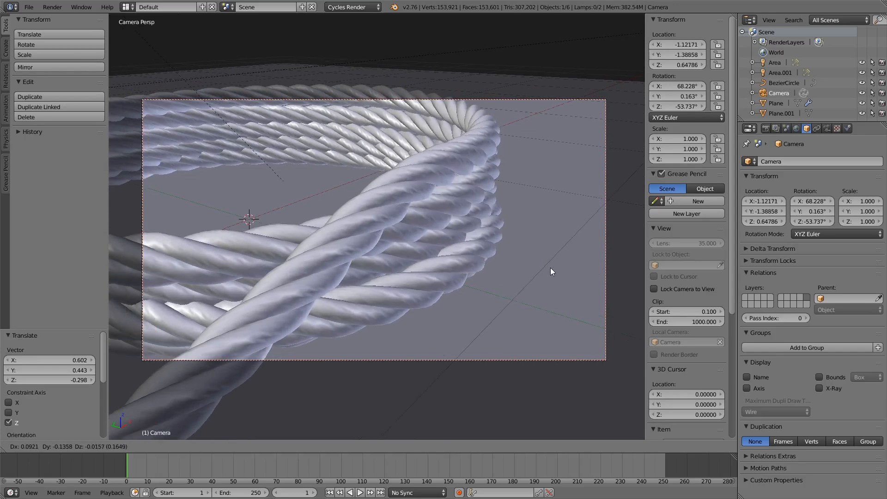
left_click(551, 268)
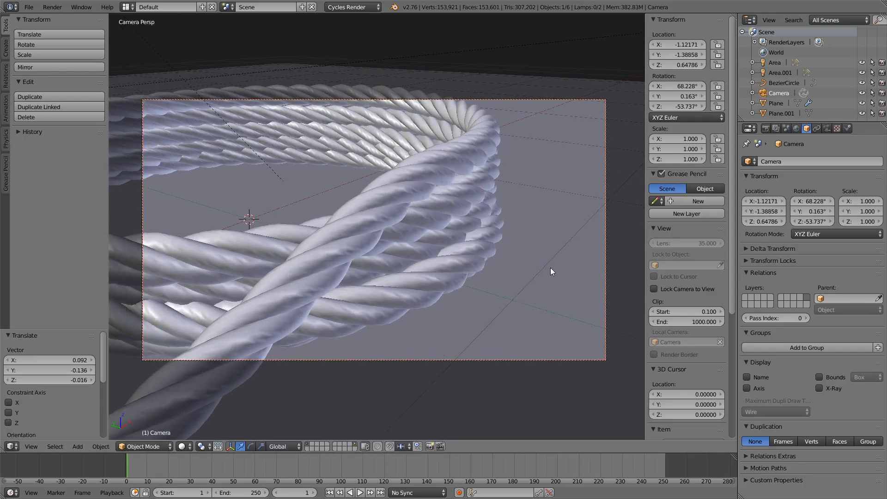
Add a vertex group named Hairs to the rope mesh.
right_click(465, 220)
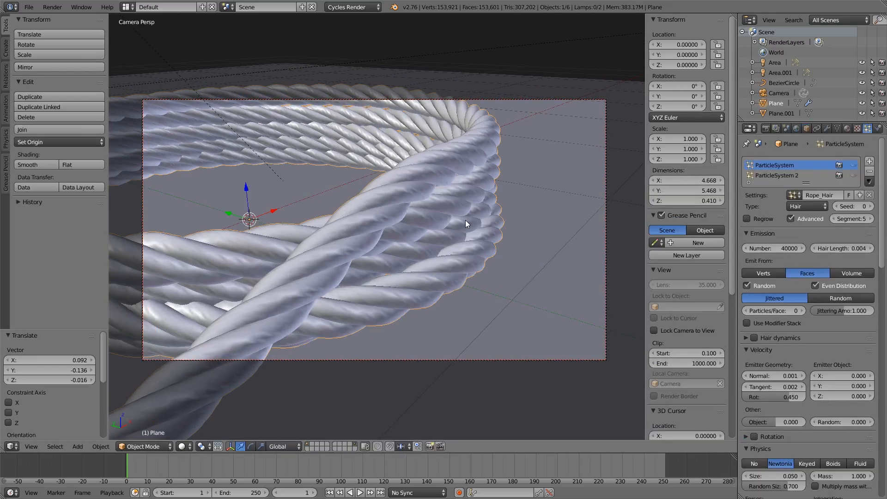
left_click(839, 133)
left_click(878, 243)
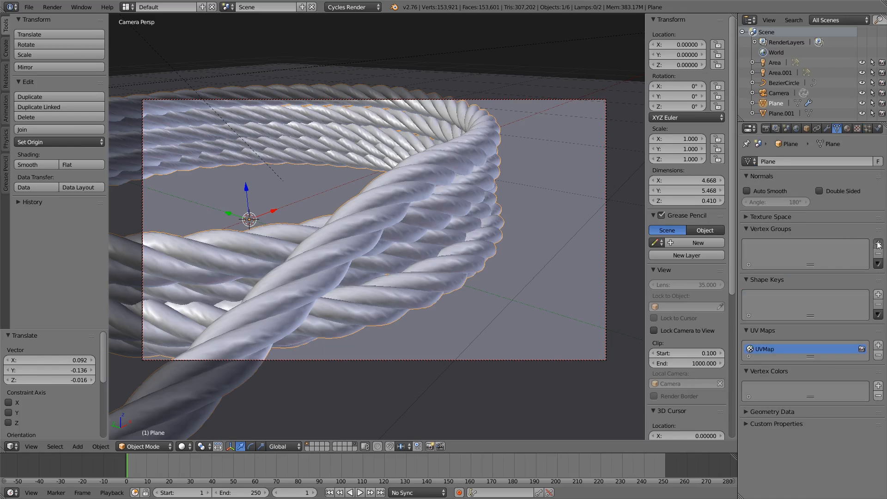
double_click(796, 247)
type("rhAIRS")
key("Return")
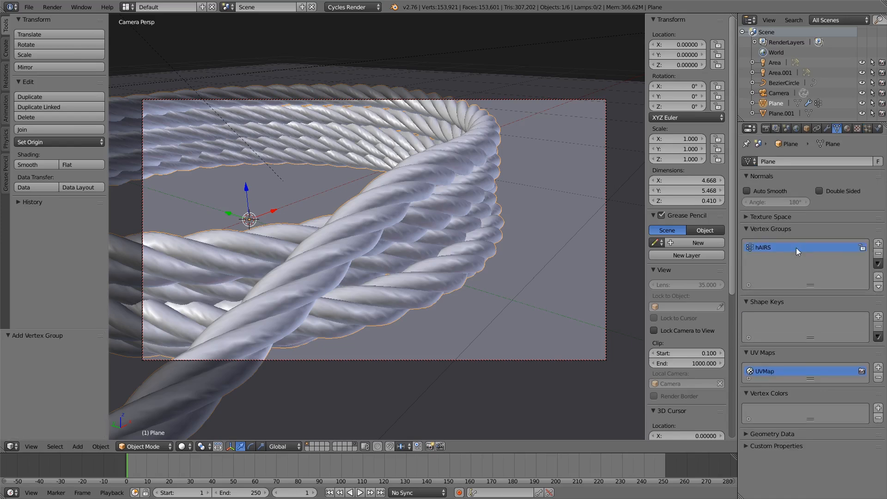
double_click(797, 247)
type("Hairs")
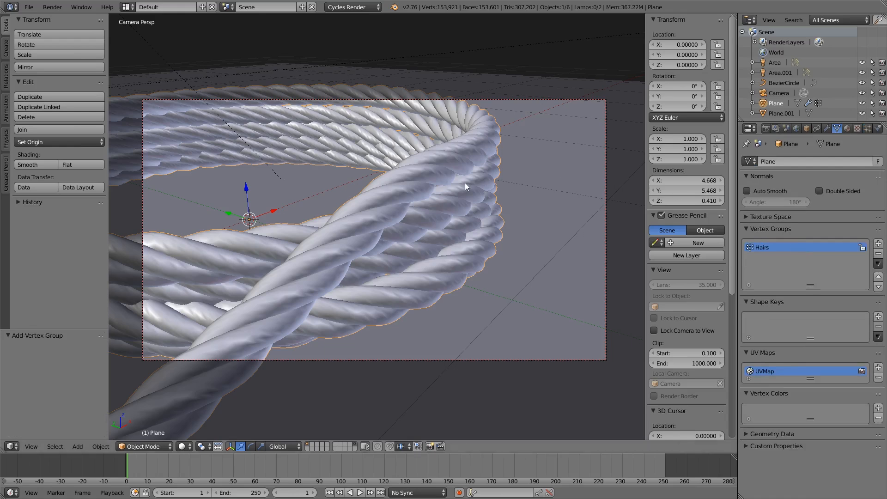
In Weight Paint mode, paint weight 1.000 over the crossing rope end and the near bend with an 81 px brush.
left_click(143, 445)
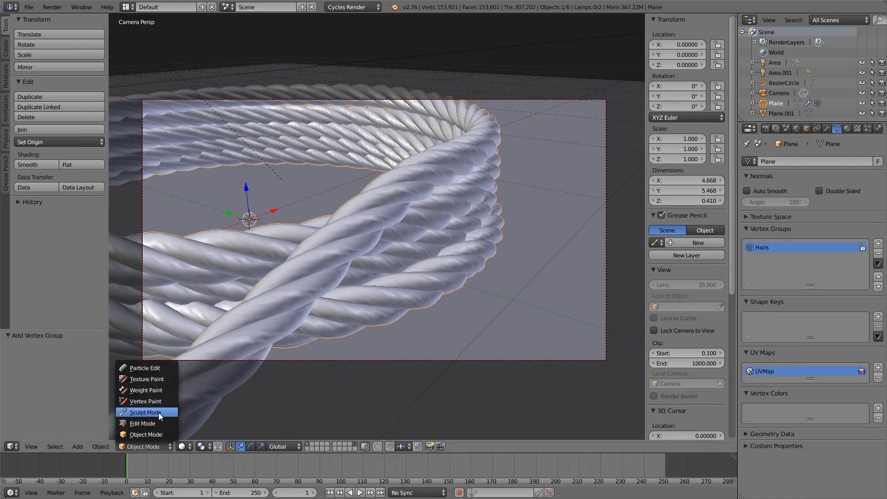
left_click(169, 392)
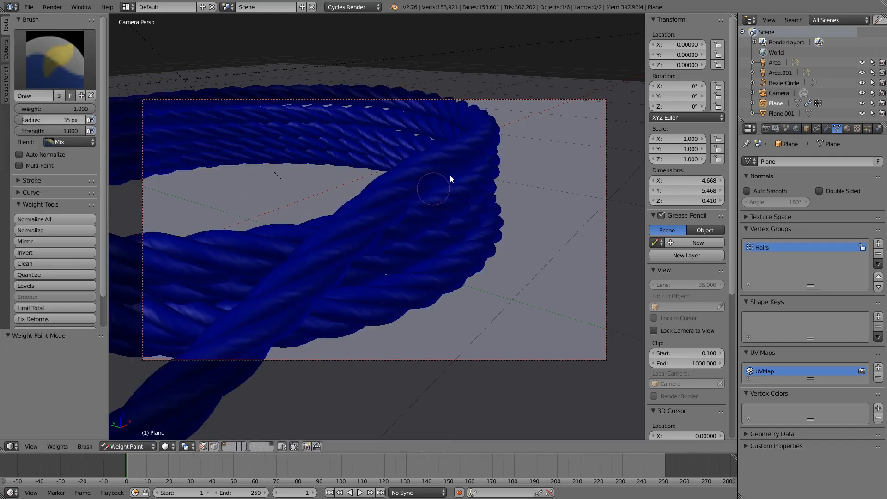
key("f")
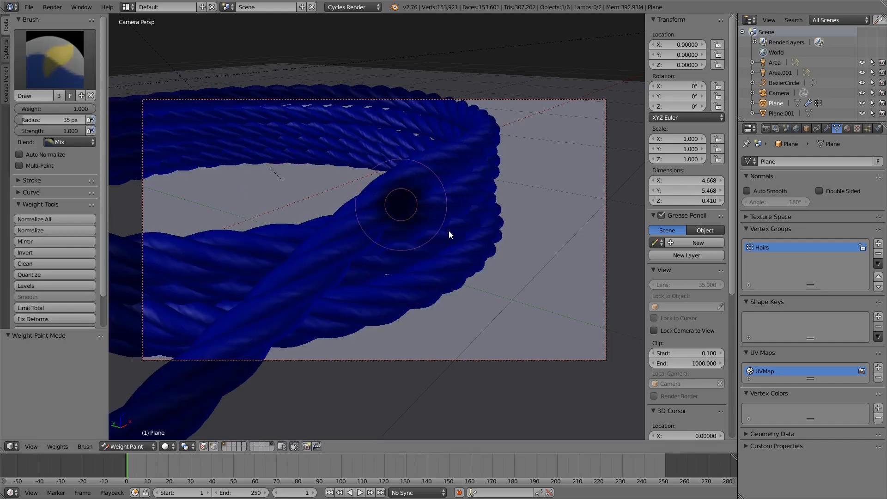
left_click(432, 225)
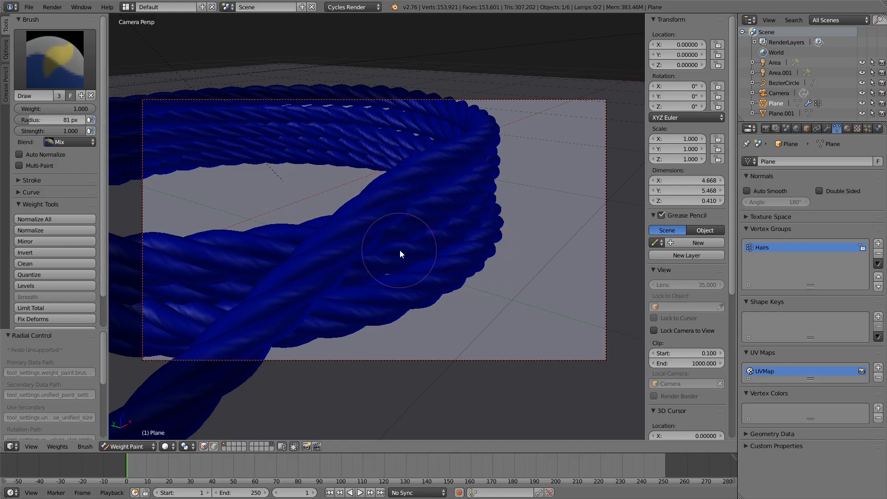
mouse_move(355, 275)
left_mouse_down()
mouse_move(411, 215)
mouse_move(449, 198)
mouse_move(479, 163)
mouse_move(488, 129)
mouse_move(357, 210)
mouse_move(259, 322)
mouse_move(228, 344)
mouse_move(188, 351)
mouse_move(264, 351)
mouse_move(362, 328)
mouse_move(414, 302)
mouse_move(333, 306)
mouse_move(444, 251)
mouse_move(497, 190)
mouse_move(478, 245)
mouse_move(388, 305)
mouse_move(403, 198)
mouse_move(468, 111)
left_mouse_up()
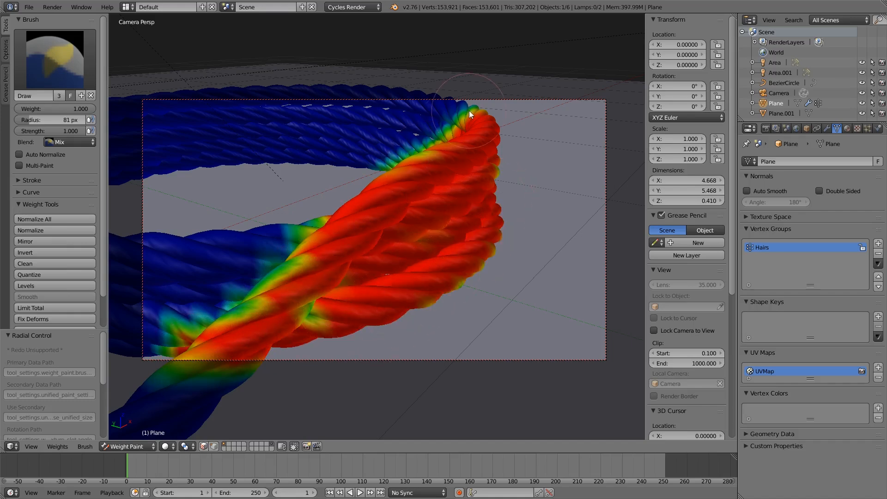
Paint full weight over the far inner coils and the remaining front coils inside the camera frame.
mouse_move(397, 153)
left_mouse_down()
mouse_move(359, 138)
mouse_move(418, 114)
left_mouse_up()
mouse_move(345, 112)
left_mouse_down()
mouse_move(155, 115)
mouse_move(151, 172)
mouse_move(236, 159)
mouse_move(376, 160)
mouse_move(307, 146)
mouse_move(172, 146)
left_mouse_up()
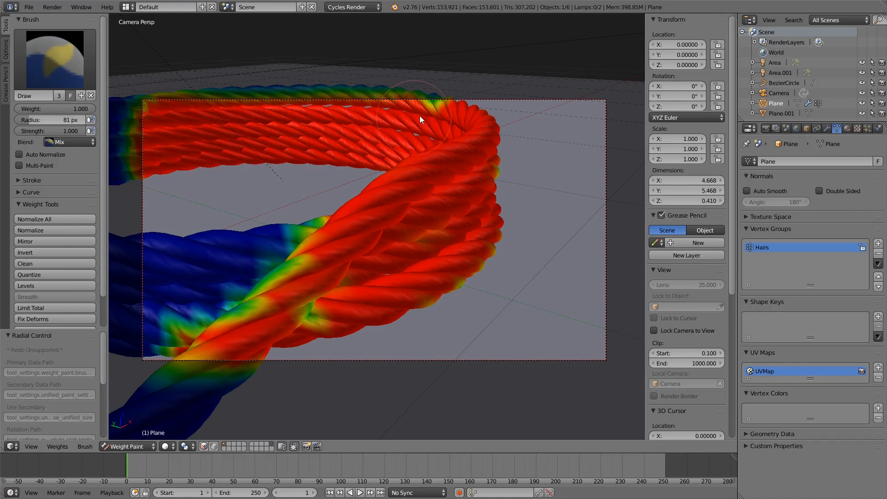
left_click_drag(451, 119, 459, 122)
mouse_move(277, 238)
left_mouse_down()
mouse_move(147, 254)
mouse_move(150, 345)
mouse_move(216, 318)
mouse_move(242, 282)
mouse_move(182, 290)
mouse_move(165, 300)
mouse_move(201, 310)
mouse_move(277, 275)
mouse_move(346, 285)
mouse_move(304, 318)
mouse_move(352, 319)
mouse_move(447, 287)
mouse_move(484, 261)
mouse_move(497, 189)
mouse_move(496, 157)
mouse_move(481, 135)
left_mouse_up()
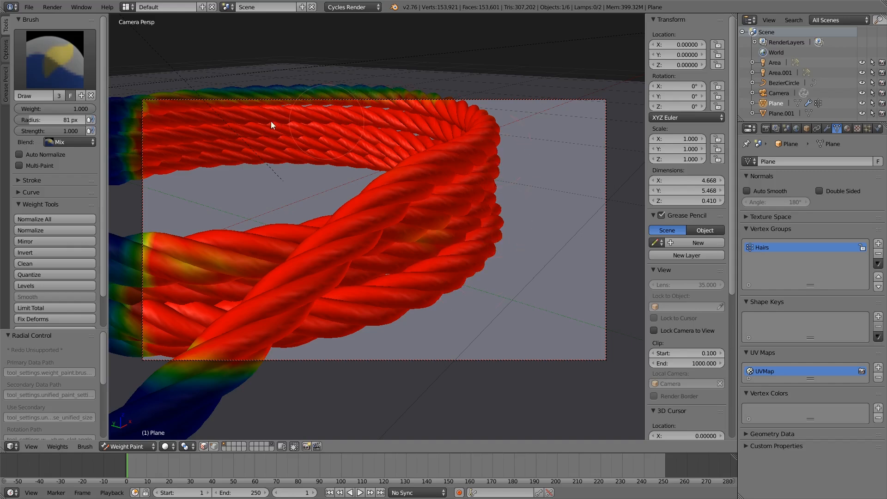
left_click_drag(171, 107, 151, 105)
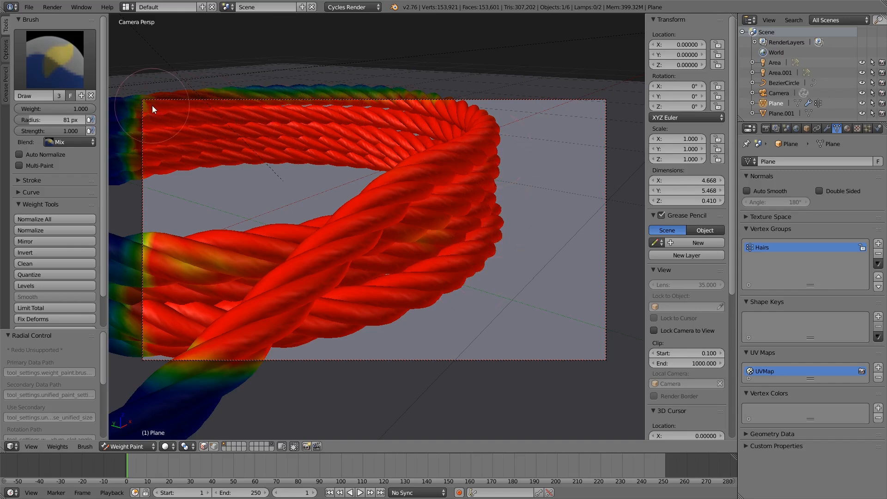
mouse_move(170, 263)
left_mouse_down()
mouse_move(156, 246)
mouse_move(140, 296)
mouse_move(156, 368)
mouse_move(282, 358)
left_mouse_up()
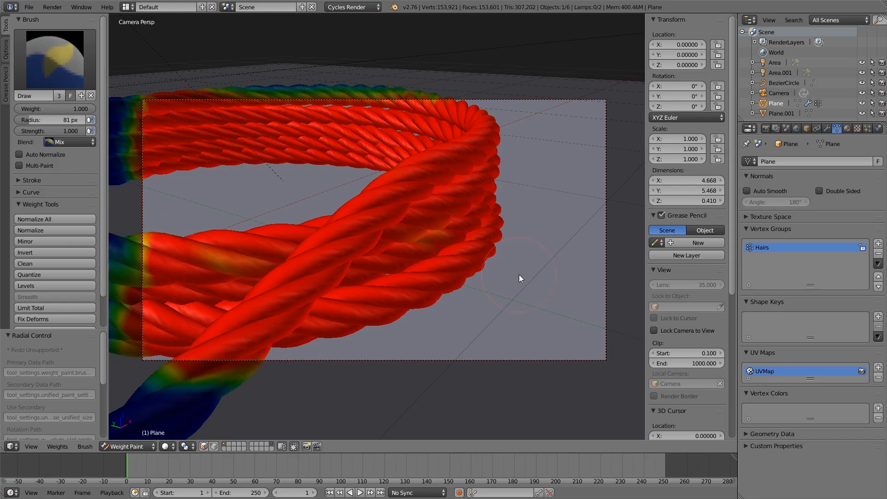
mouse_move(233, 273)
left_mouse_down()
mouse_move(242, 263)
mouse_move(348, 248)
mouse_move(439, 200)
left_mouse_up()
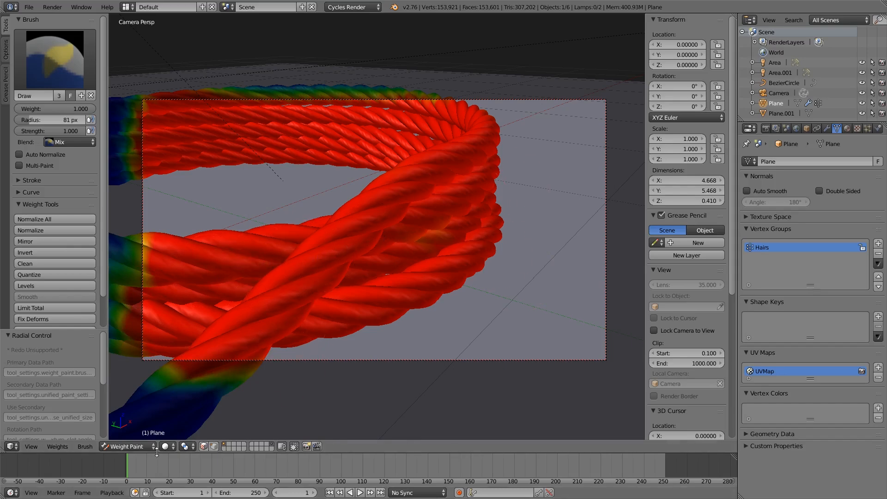
Check the painted weights on the rope, restore the camera view and return to Object Mode.
left_click(167, 446)
left_click(194, 413)
mouse_move(359, 287)
middle_mouse_down()
mouse_move(419, 292)
mouse_move(398, 260)
mouse_move(387, 178)
mouse_move(492, 161)
mouse_move(350, 260)
mouse_move(421, 282)
mouse_move(460, 267)
mouse_move(303, 283)
mouse_move(406, 334)
mouse_move(575, 302)
mouse_move(561, 291)
mouse_move(587, 296)
mouse_move(635, 285)
mouse_move(531, 321)
mouse_move(343, 309)
mouse_move(453, 314)
middle_mouse_up()
key("KP_0")
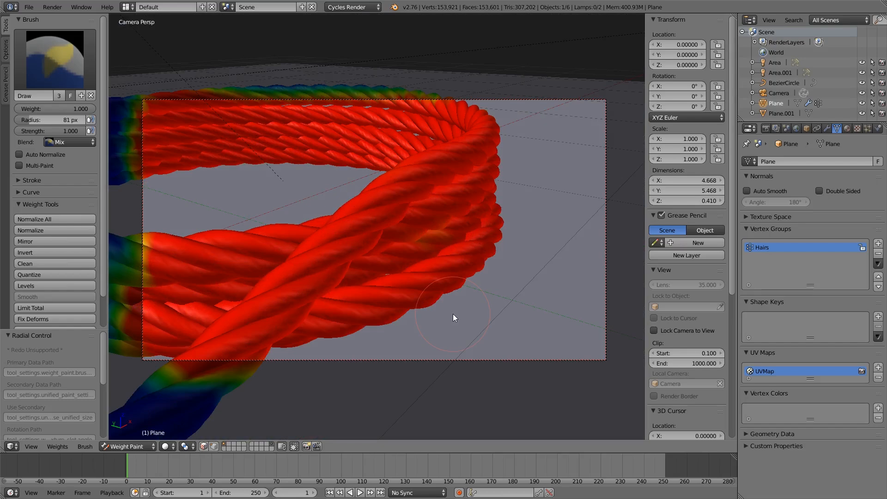
left_click(124, 446)
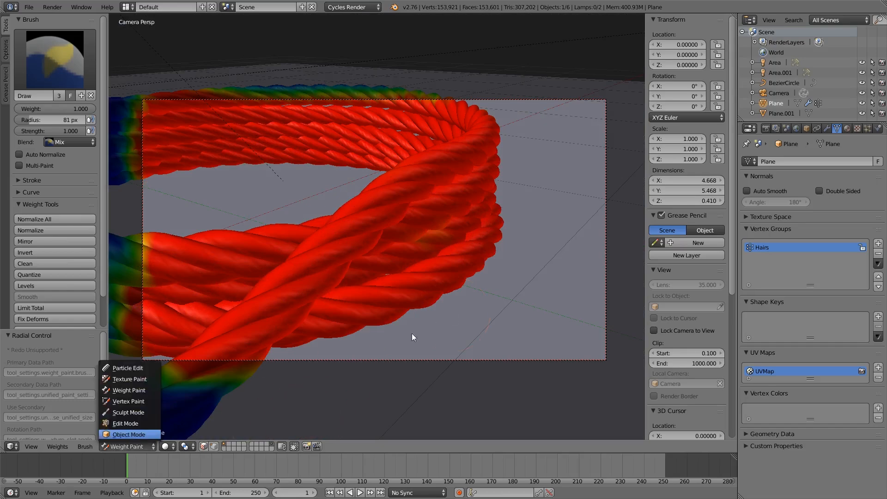
key("Return")
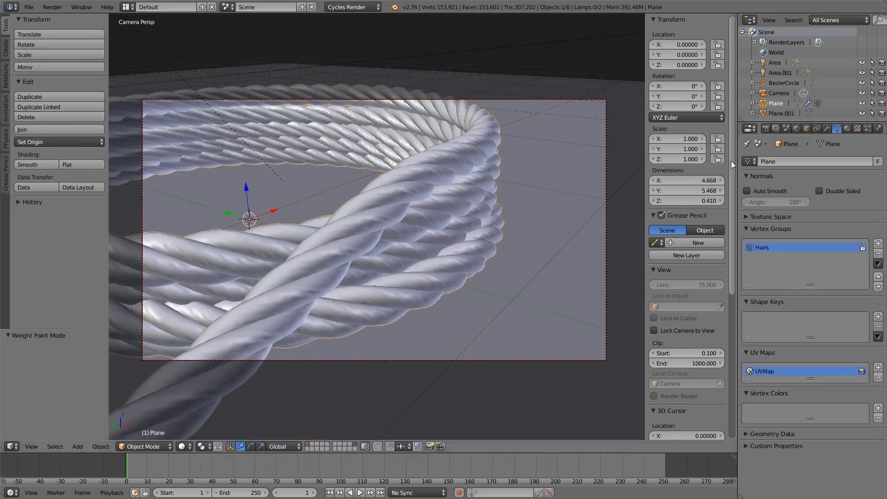
Show the Rope_Hair particle system in the viewport and limit its density to the Hairs vertex group.
left_click(868, 129)
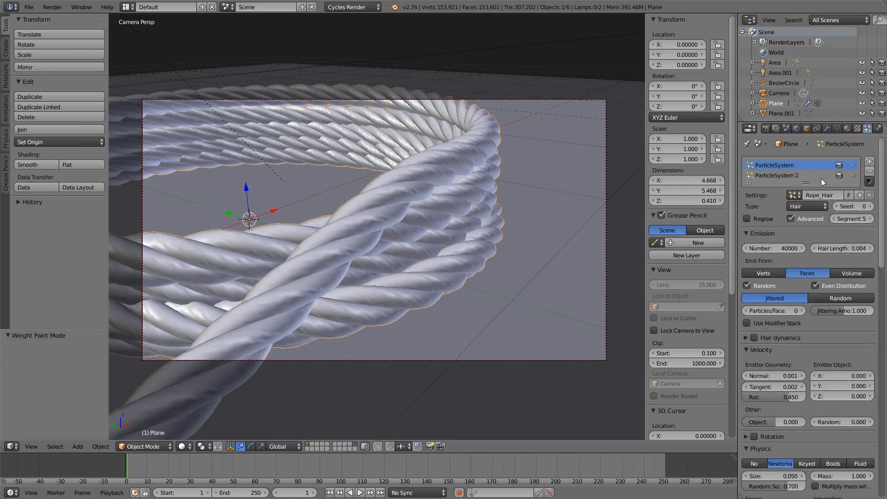
scroll(780, 264, "down", 5)
scroll(806, 249, "up", 3)
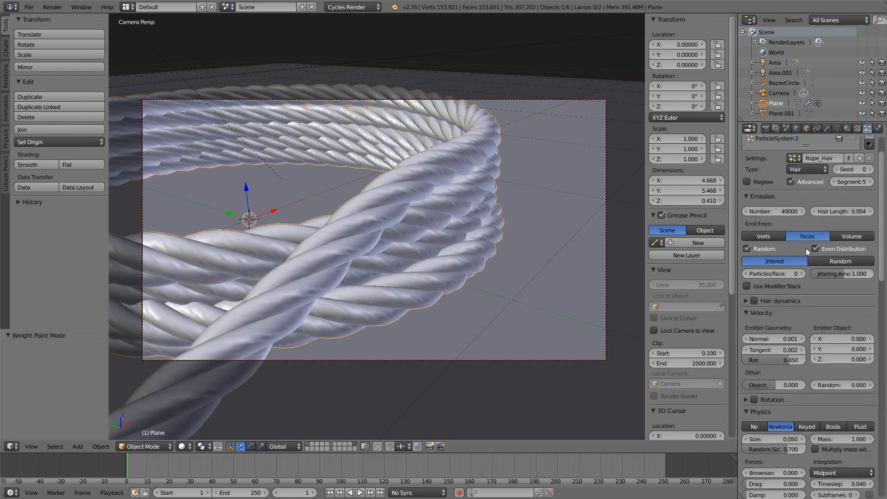
scroll(807, 248, "up", 2)
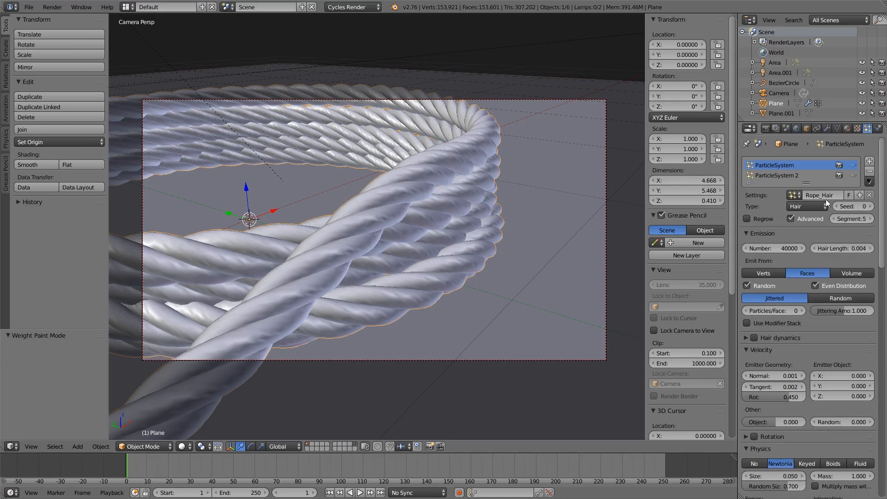
left_click(852, 176)
scroll(813, 324, "down", 15)
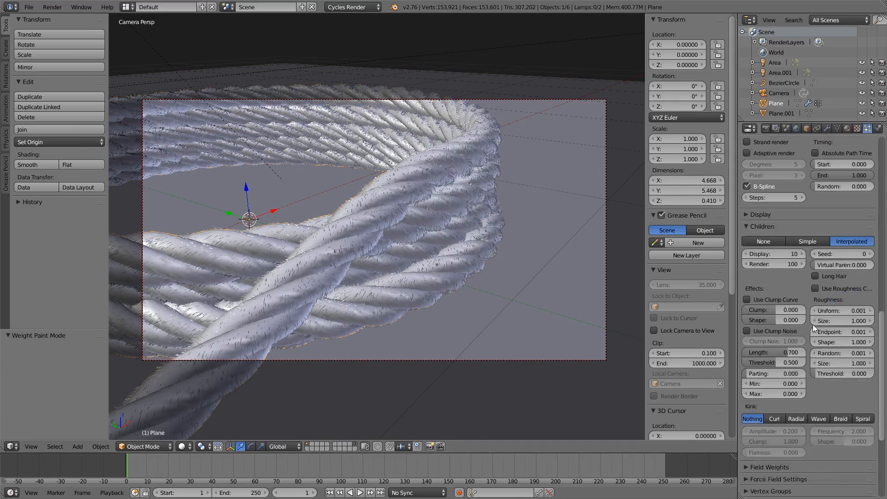
left_click(769, 403)
scroll(774, 323, "down", 4)
left_click(792, 341)
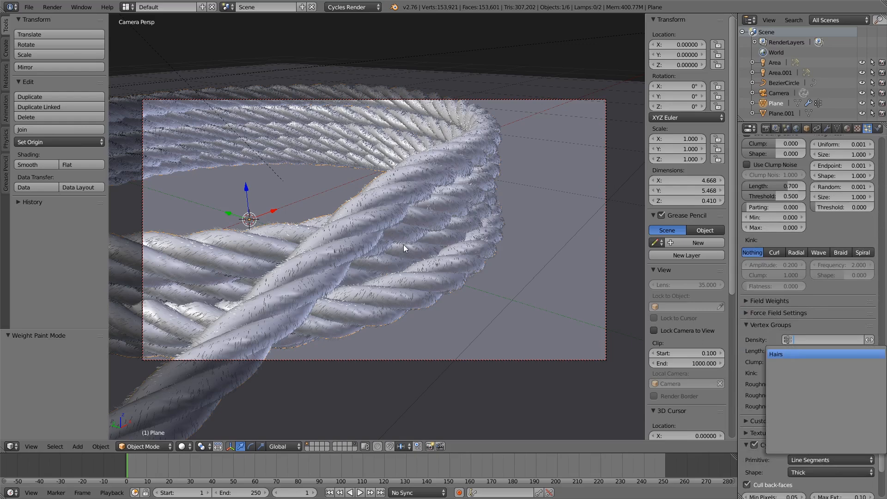
key("Return")
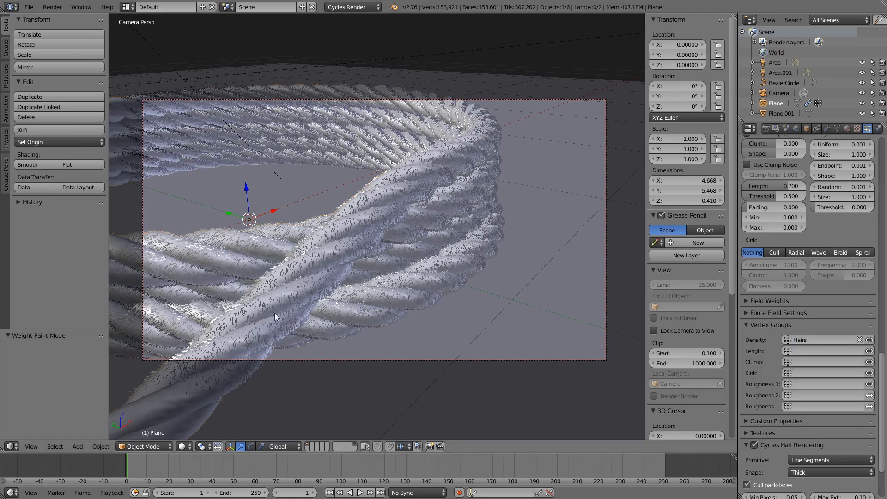
Set the Rope_Hair system's emission number to 20000.
scroll(839, 335, "up", 15)
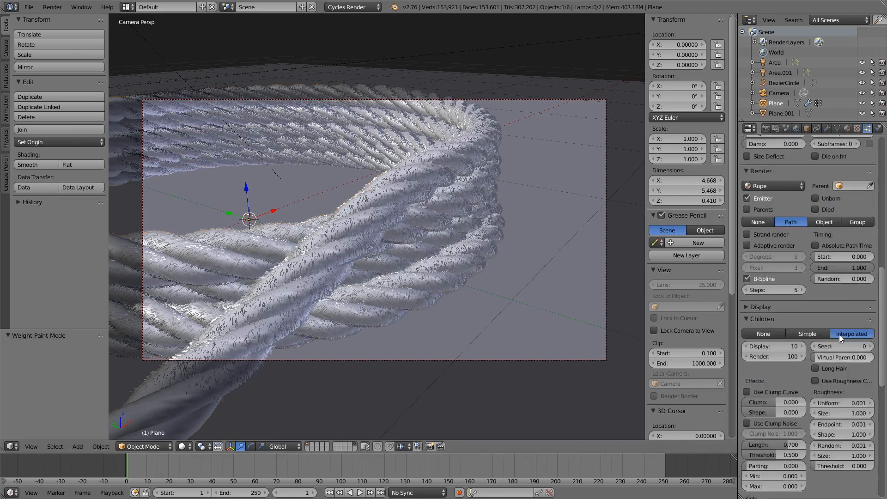
scroll(768, 231, "up", 2)
left_click(773, 248)
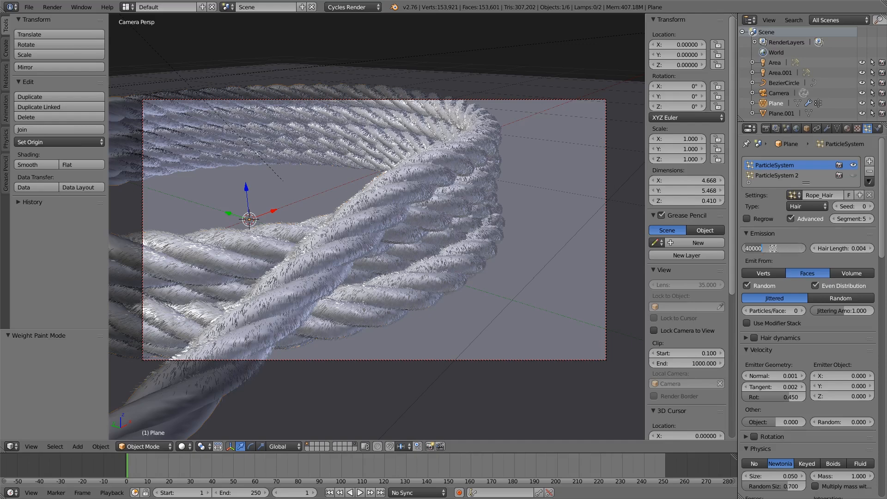
type("2000")
key("Return")
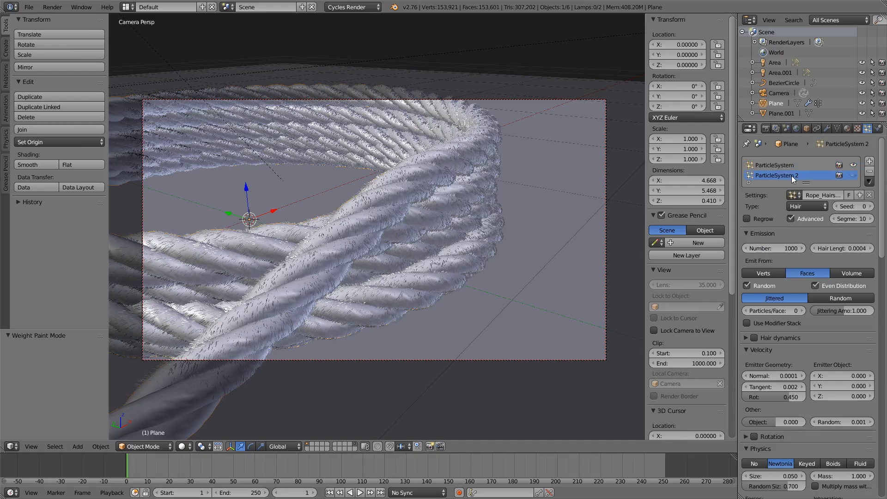
Limit the density of ParticleSystem 2 to the Hairs vertex group and show that system in the viewport.
scroll(803, 365, "down", 10)
scroll(802, 365, "down", 15)
left_click(790, 359)
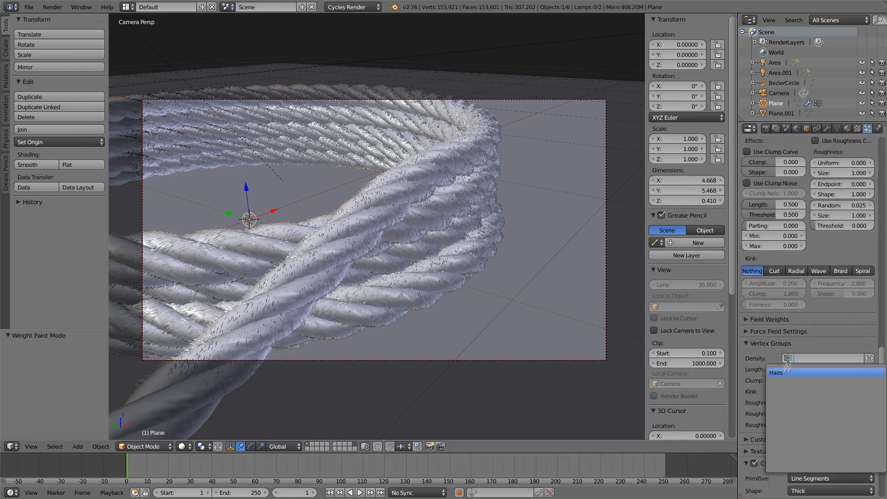
key("Return")
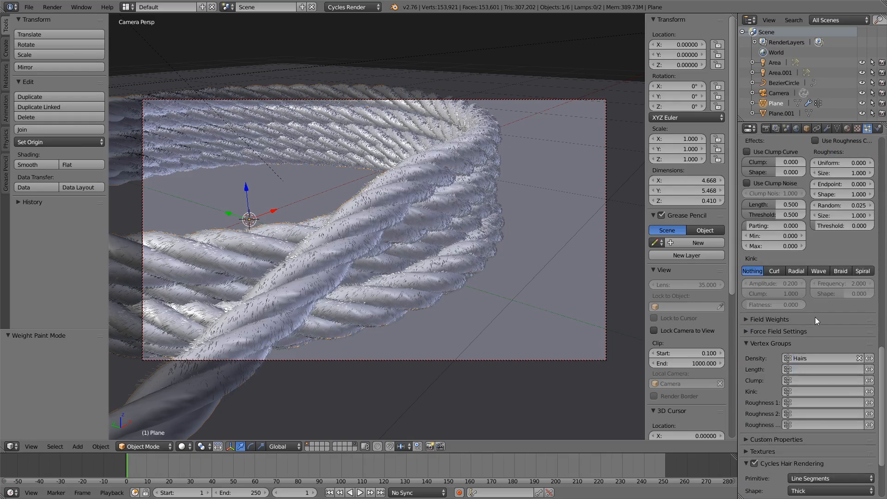
scroll(816, 317, "up", 20)
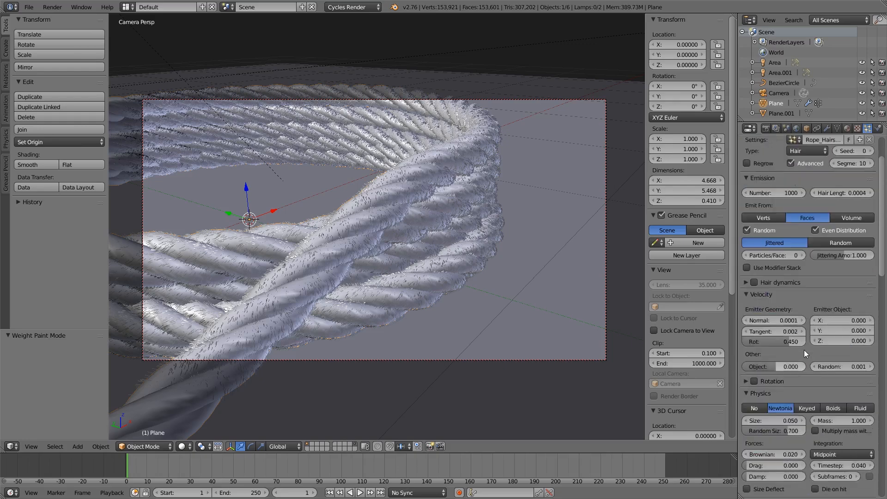
left_click(854, 175)
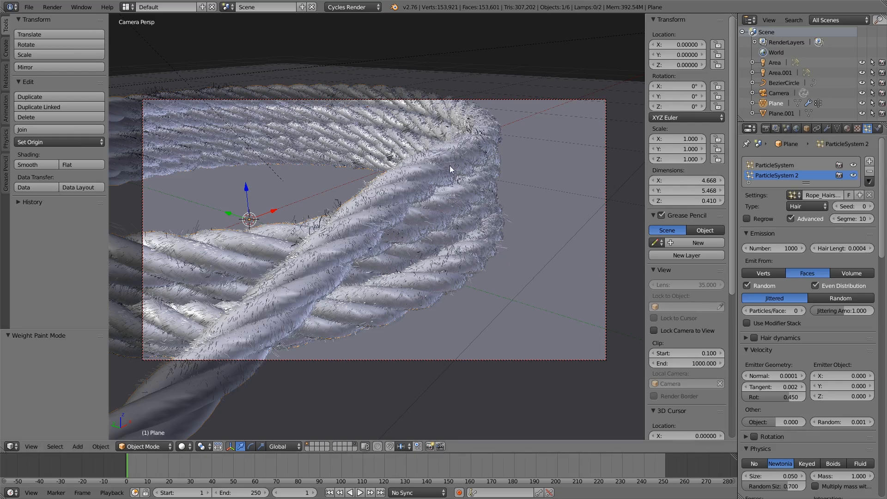
scroll(776, 373, "down", 20)
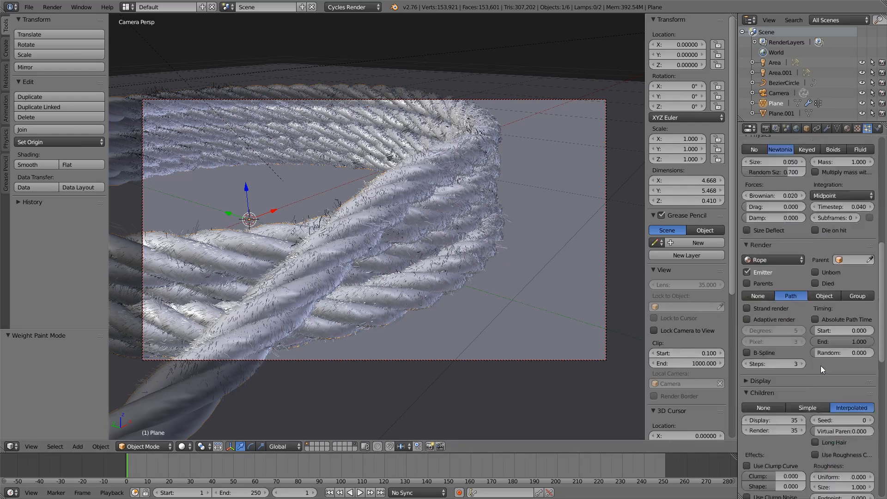
scroll(811, 351, "up", 20)
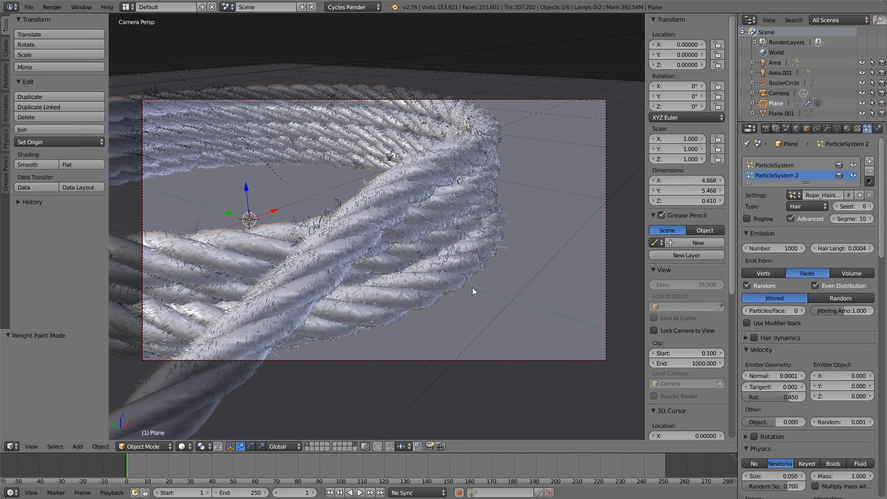
View the rendered rope image and switch to the Nodes screen layout.
key("F11")
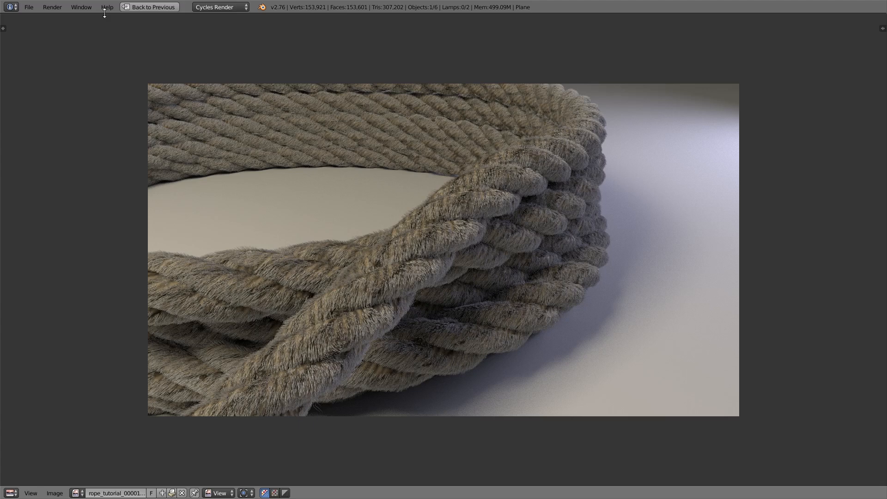
key("Escape")
left_click(128, 7)
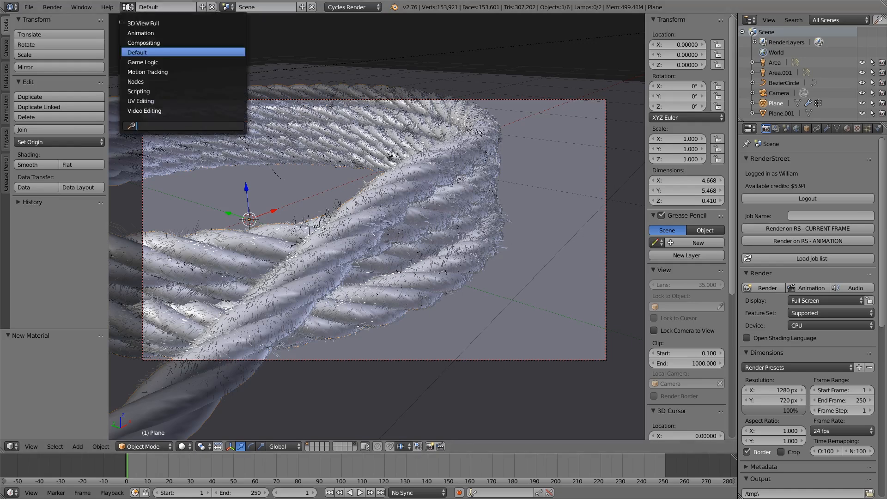
left_click(182, 79)
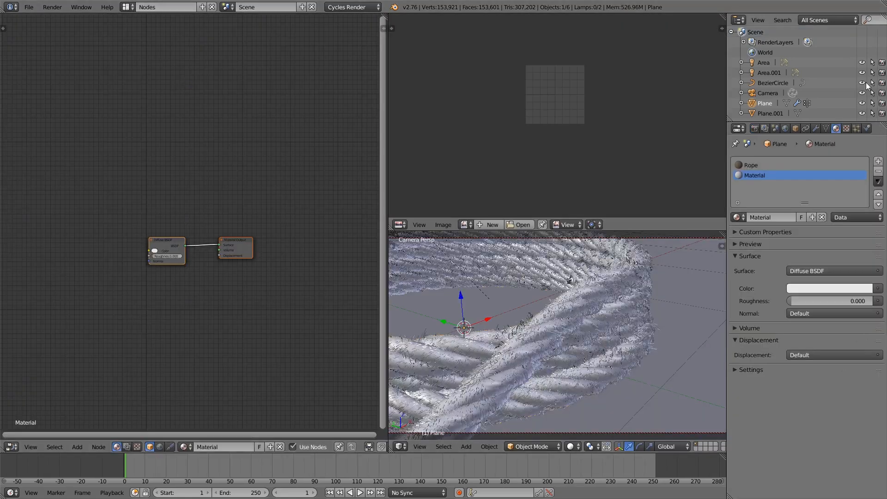
Compare the rope's Rope and Material slots, and set the Rope_Hair particle system's render material to Material.
left_click(765, 166)
left_click(772, 175)
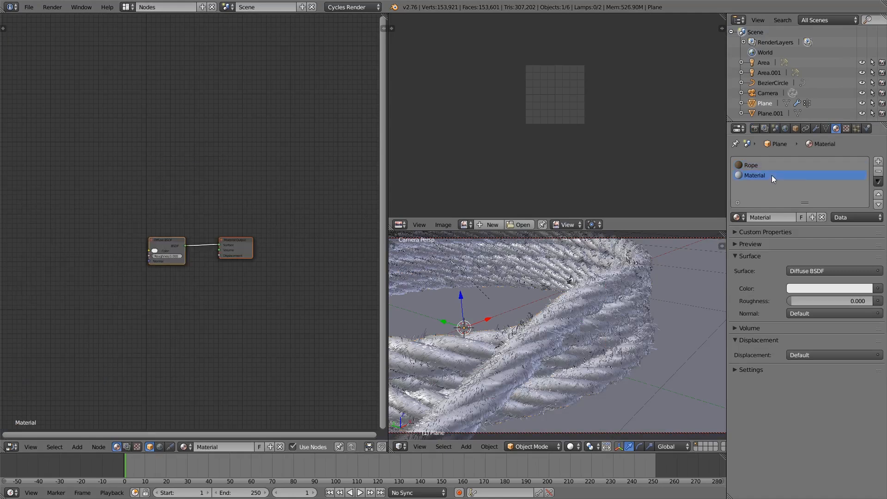
left_click(752, 165)
left_click(856, 128)
left_click(779, 175)
left_click(781, 165)
left_click(782, 176)
left_click(782, 165)
left_click(782, 177)
scroll(780, 348, "down", 12)
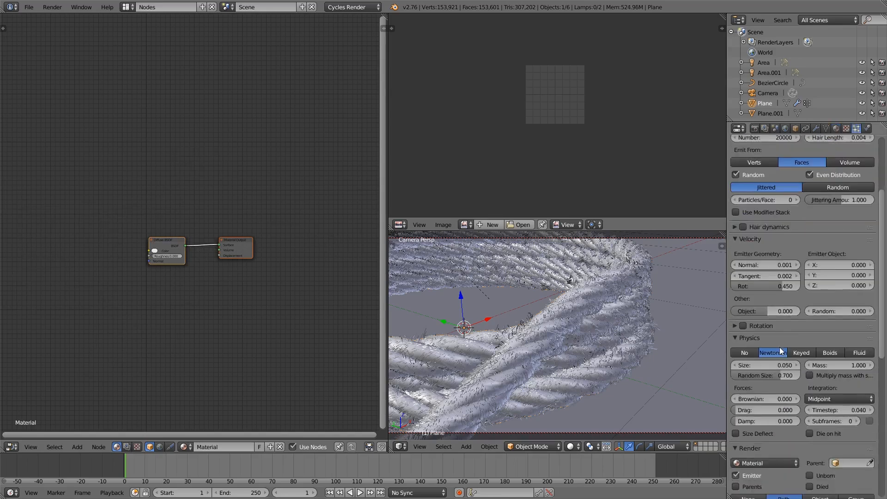
left_click(767, 315)
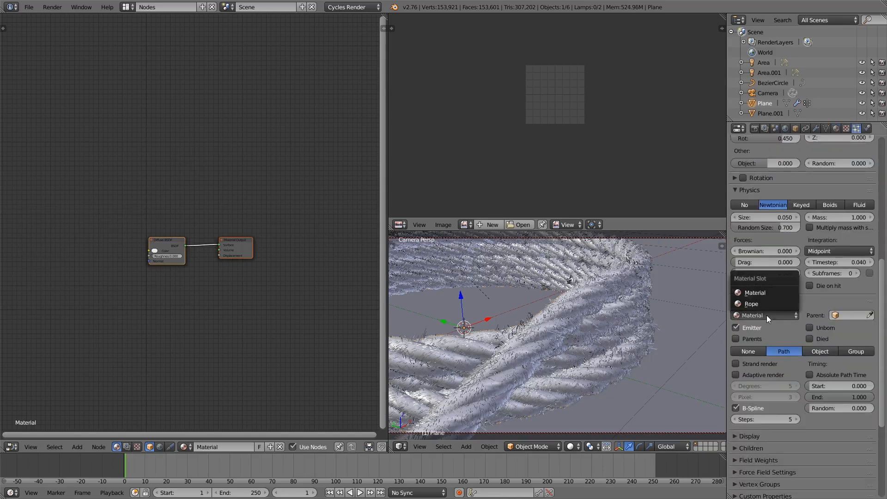
left_click(771, 291)
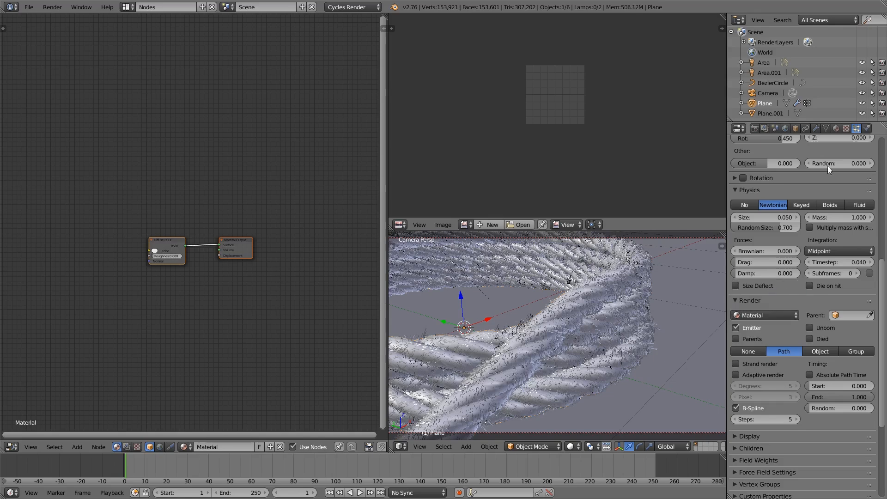
Rename the rope's second material slot, Material, as Rope_Hairs.
left_click(834, 128)
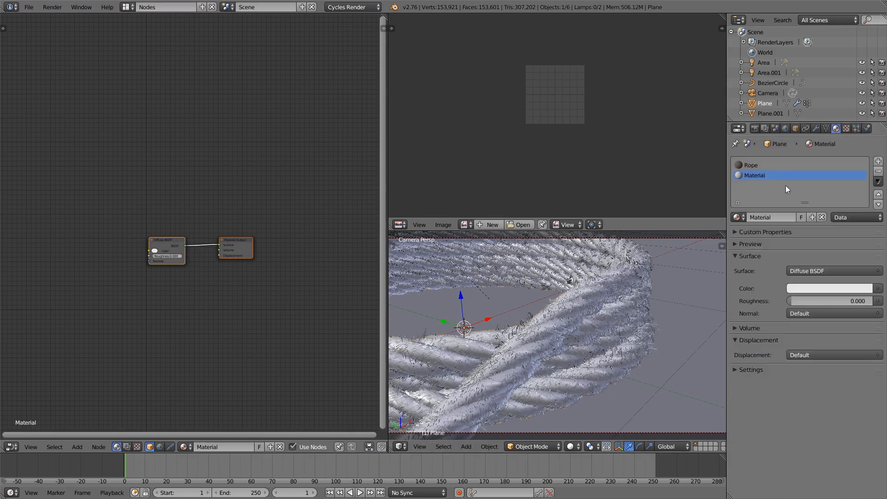
left_click(772, 217)
type("Rope_Hairs")
key("Return")
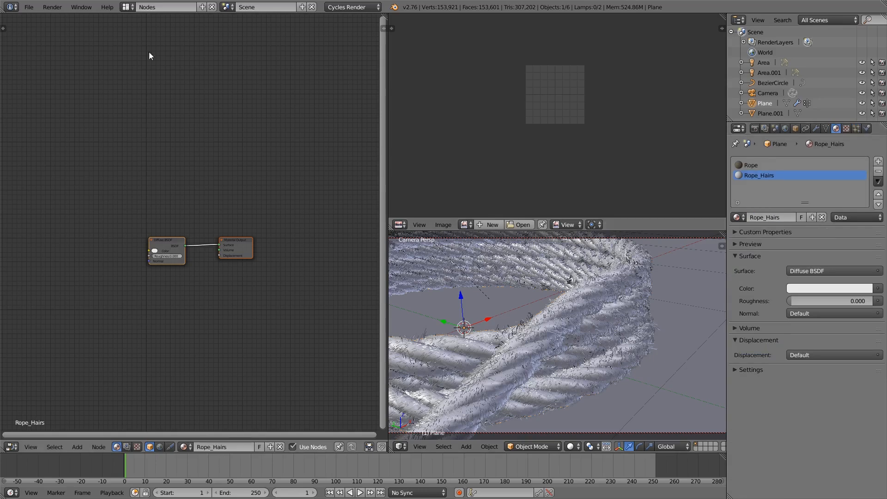
Add an Image Texture node using Various0539_1_S.png and connect its Color output to the Diffuse BSDF's Color.
scroll(196, 270, "up", 4)
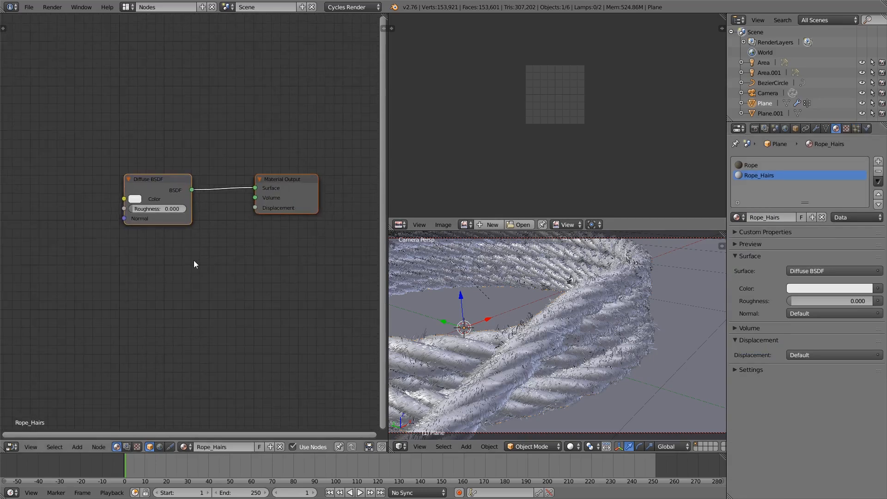
left_click(77, 447)
mouse_move(94, 395)
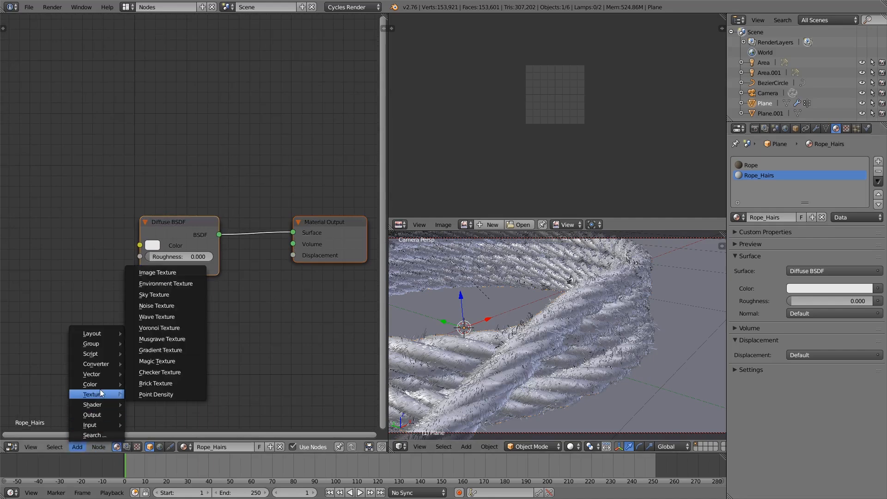
left_click(182, 272)
left_click(27, 201)
left_click(39, 246)
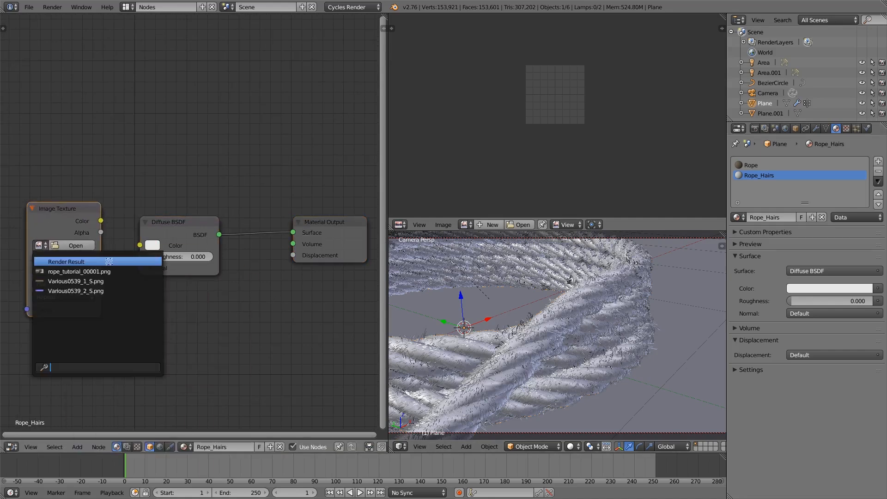
left_click(106, 281)
left_click_drag(102, 224, 140, 245)
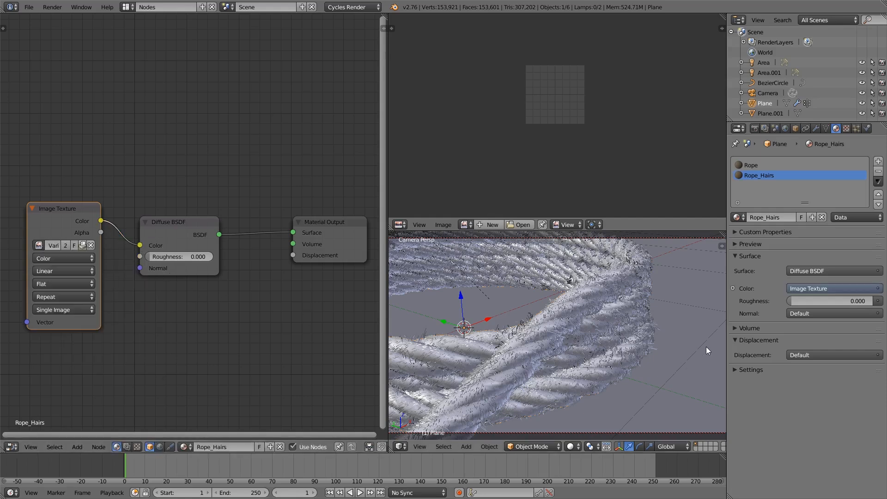
Show the Rope_Hairs material preview on hair strands and shift the Diffuse BSDF node slightly away from the Image Texture.
left_click(741, 242)
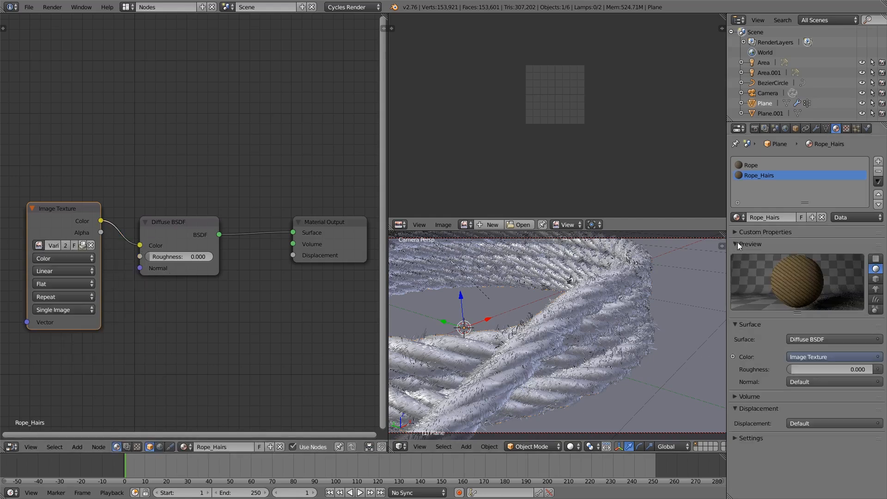
left_click(877, 300)
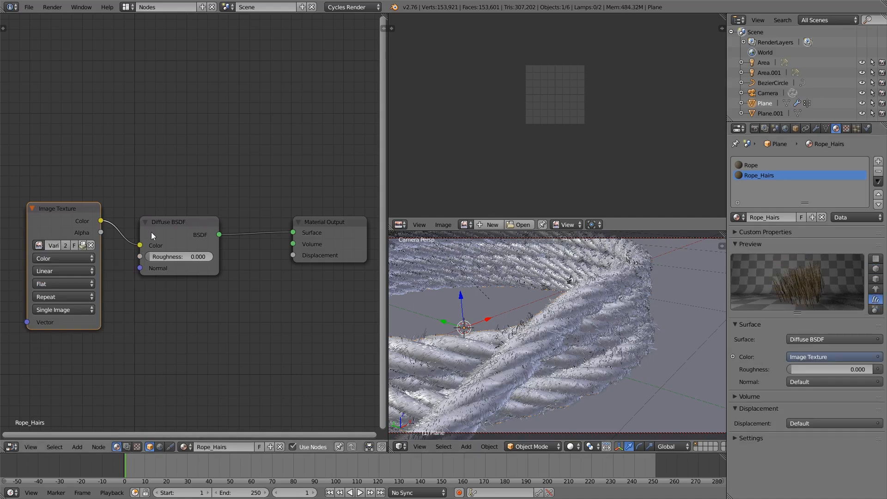
mouse_move(140, 245)
left_mouse_down()
mouse_move(111, 227)
mouse_move(147, 248)
left_mouse_up()
mouse_move(159, 228)
left_mouse_down()
mouse_move(185, 223)
mouse_move(169, 227)
left_mouse_up()
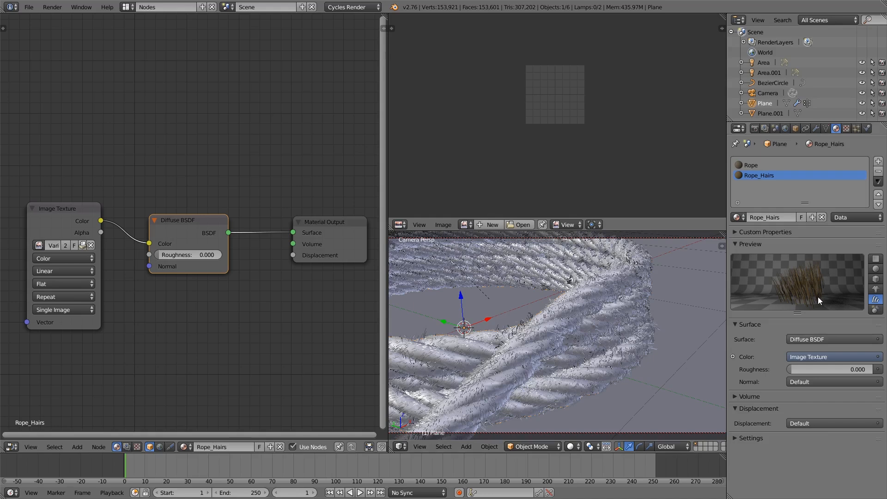
Add a Glossy BSDF node directly below the Diffuse BSDF in the Rope_Hairs material.
scroll(214, 312, "down", 1)
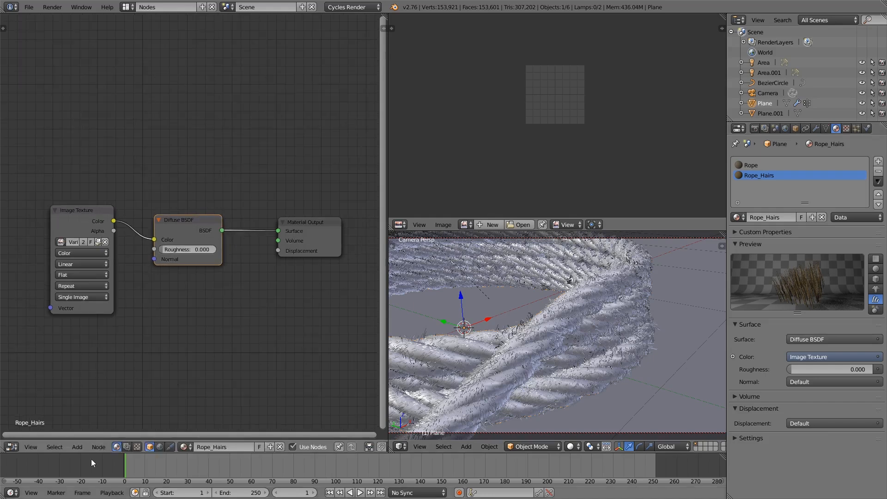
left_click(77, 447)
mouse_move(94, 405)
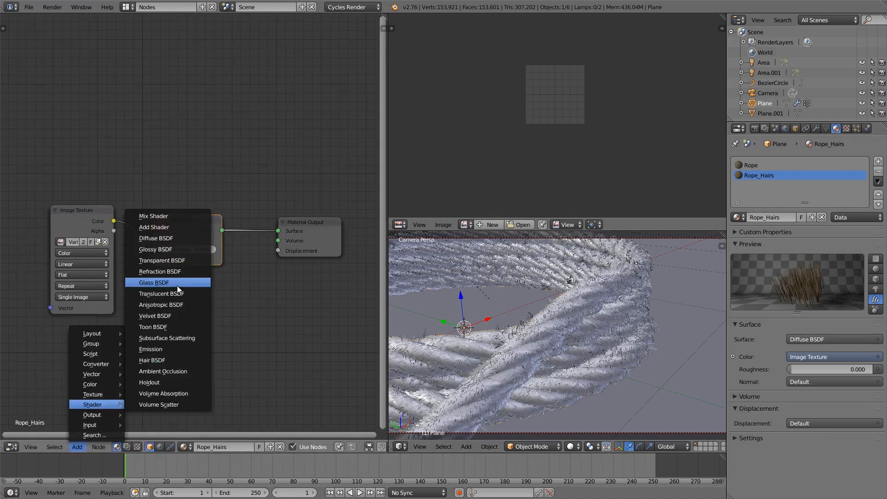
left_click(156, 249)
left_click(154, 273)
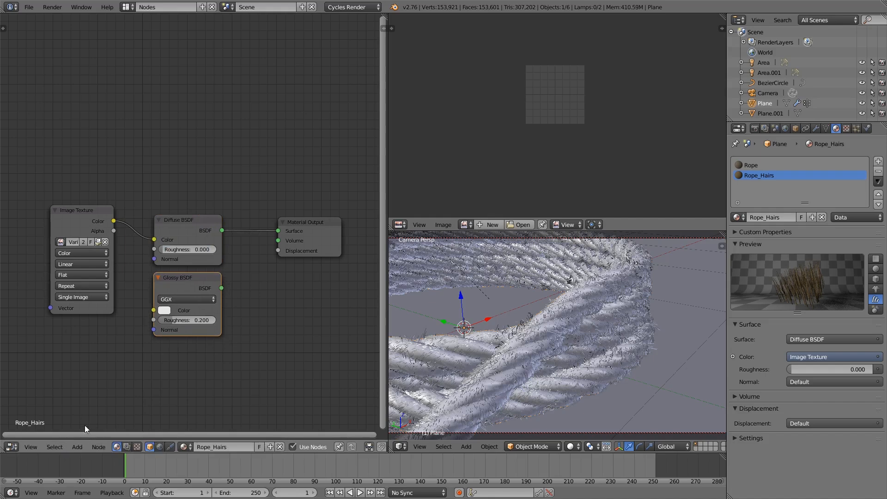
Insert a Mix Shader between the Diffuse BSDF and Material Output, and link the Glossy BSDF to its second Shader input.
left_click(77, 446)
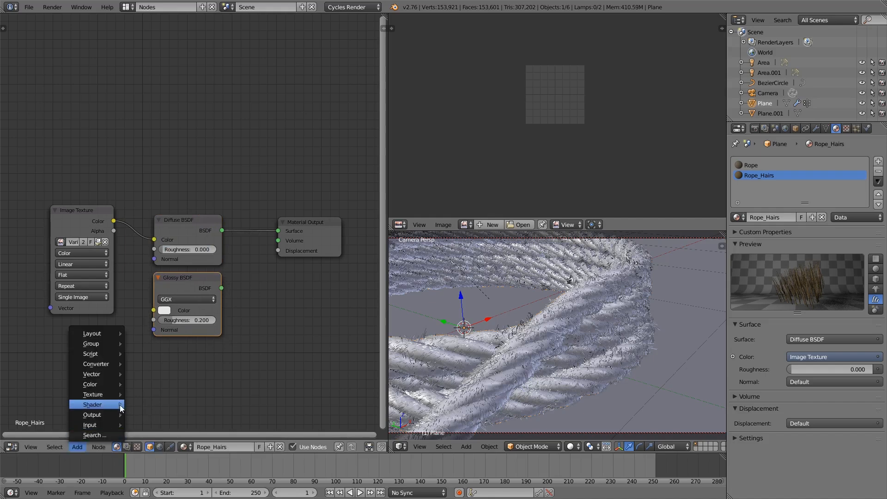
mouse_move(120, 405)
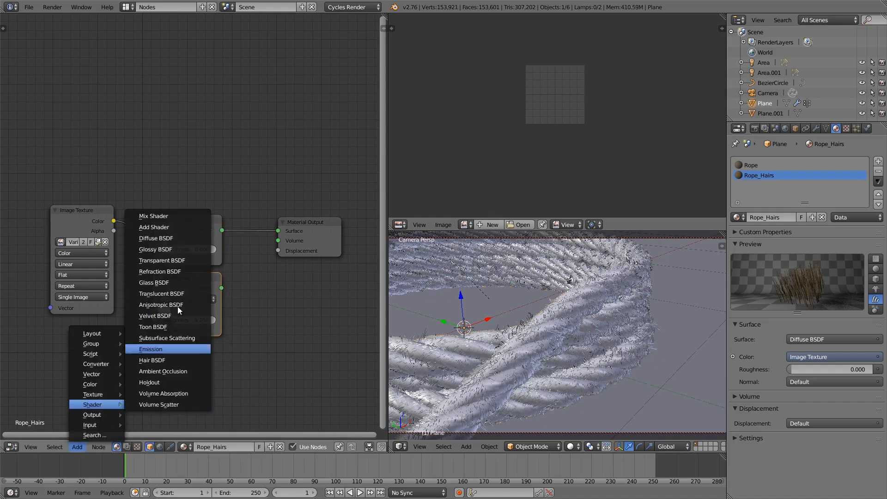
left_click(170, 218)
left_click(260, 224)
left_click_drag(222, 288, 256, 267)
Add a Fresnel node above the Diffuse BSDF, set its IOR to 1.530 and link it to the Mix Shader's Fac.
left_click(77, 447)
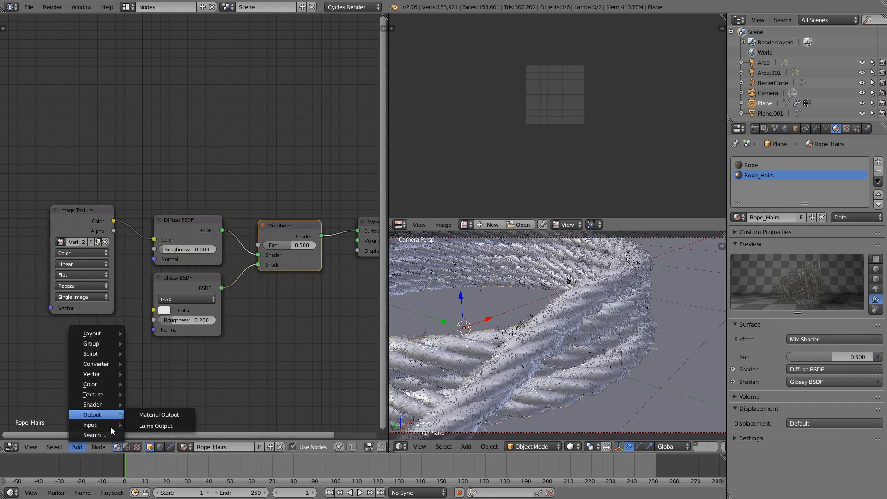
mouse_move(107, 425)
left_click(157, 302)
left_click(180, 194)
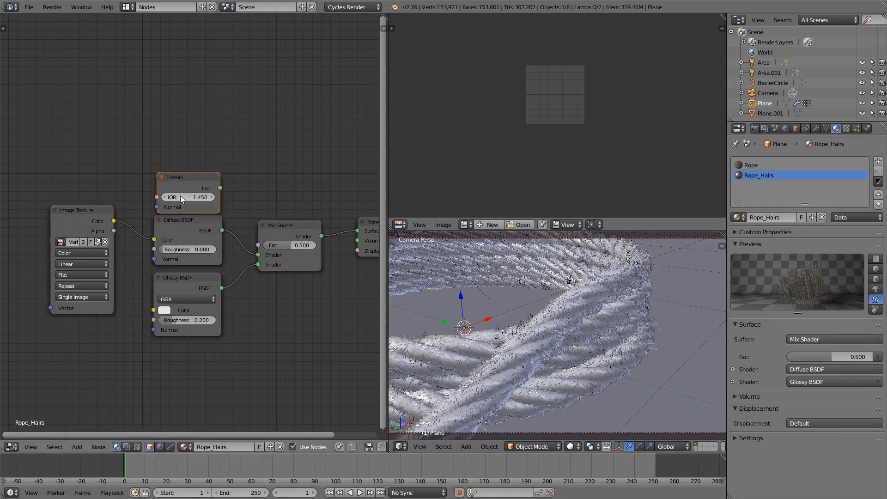
left_click(183, 183)
left_click(185, 183)
type("1.5")
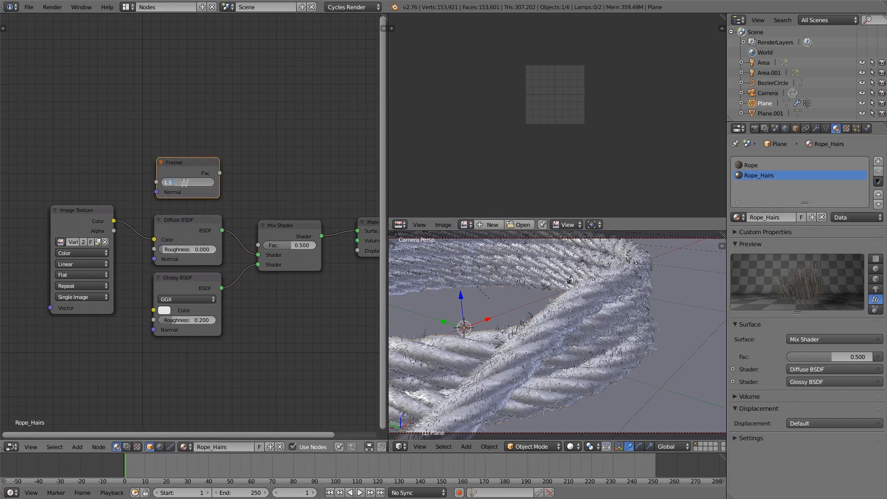
left_click_drag(220, 173, 268, 244)
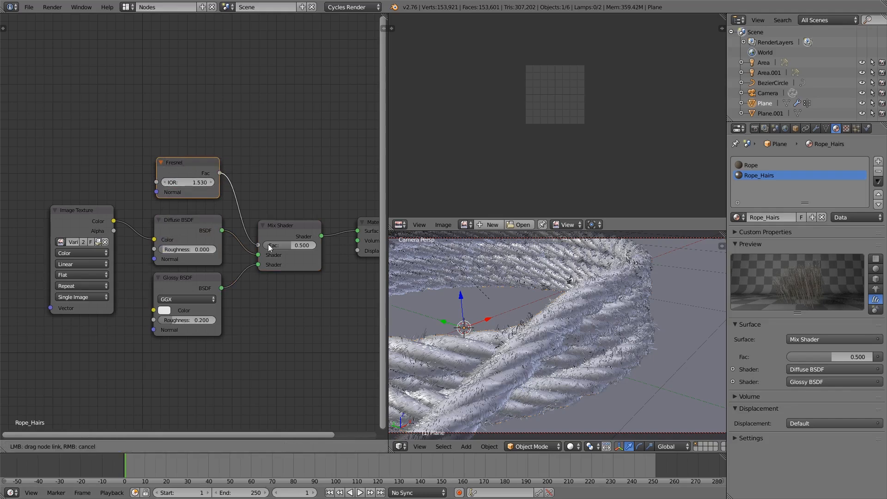
Add a Translucent BSDF node below the Mix Shader.
scroll(295, 295, "down", 3)
middle_click_drag(295, 295, 278, 263)
scroll(237, 259, "up", 2)
scroll(237, 258, "down", 3)
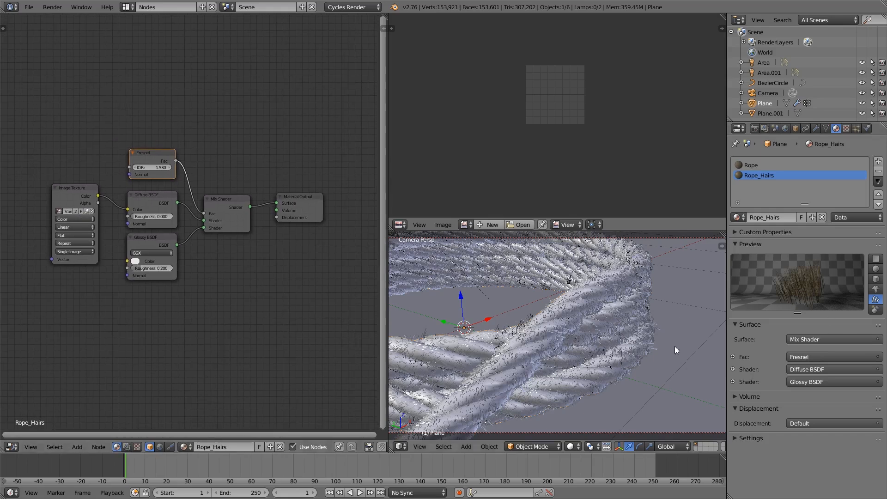
scroll(206, 311, "up", 1)
scroll(206, 311, "down", 1)
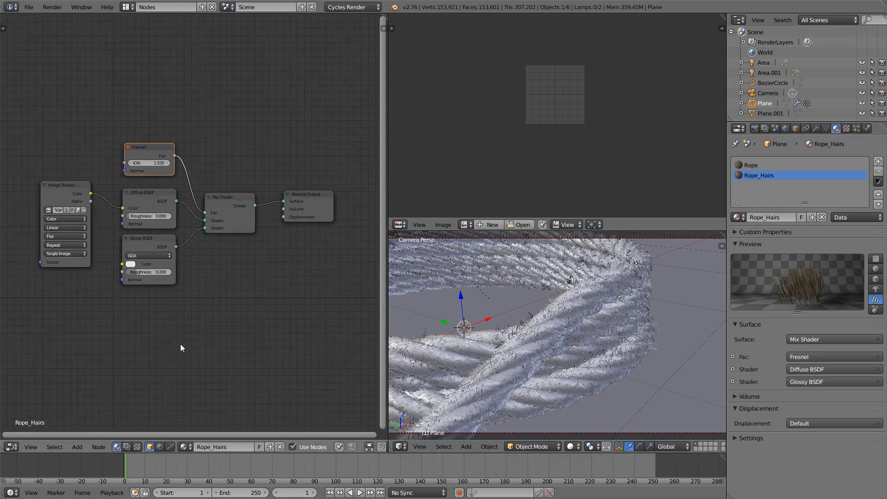
left_click(78, 447)
mouse_move(103, 406)
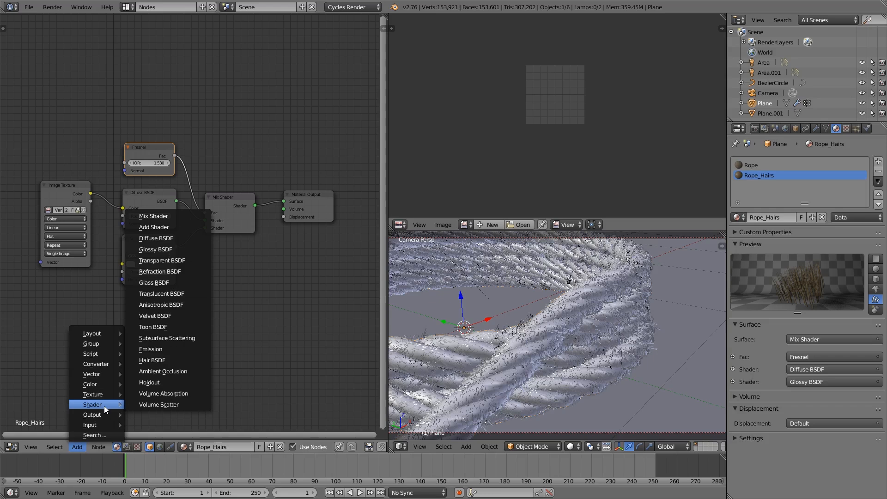
left_click(199, 297)
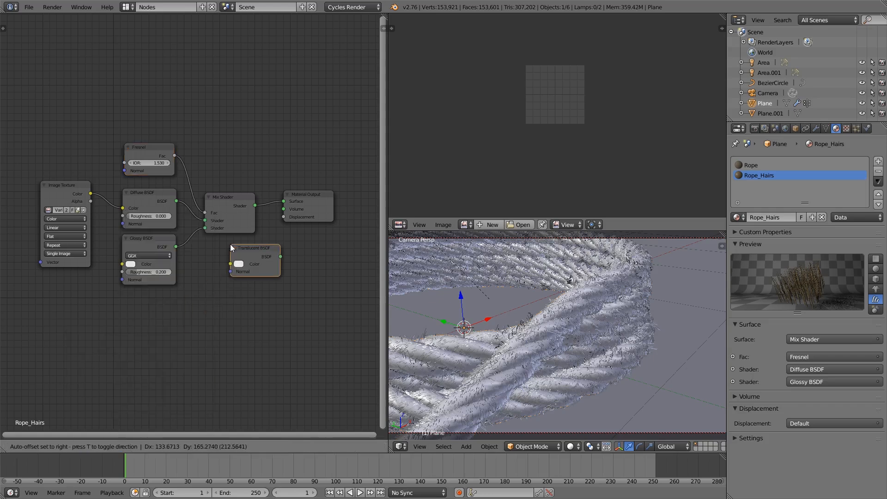
left_click(207, 242)
Insert an Add Shader before the Material Output, link the Translucent BSDF to its second input and reposition the output node.
left_click(77, 446)
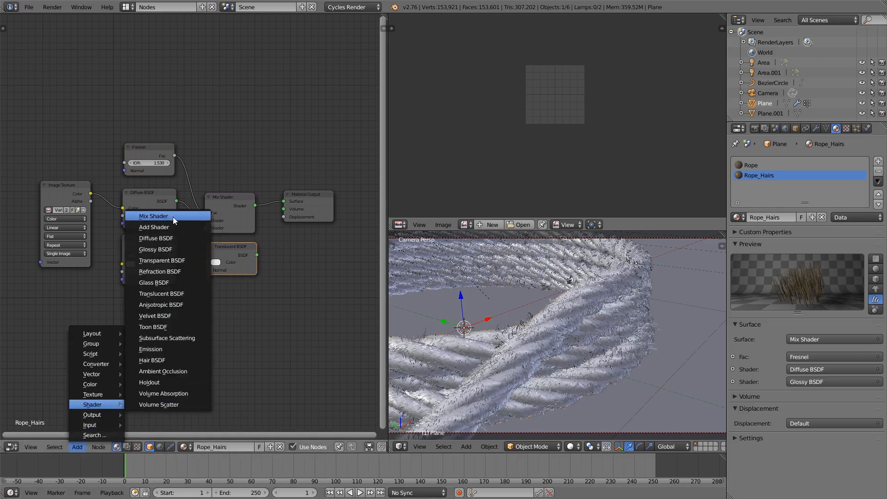
left_click(163, 227)
left_click(264, 194)
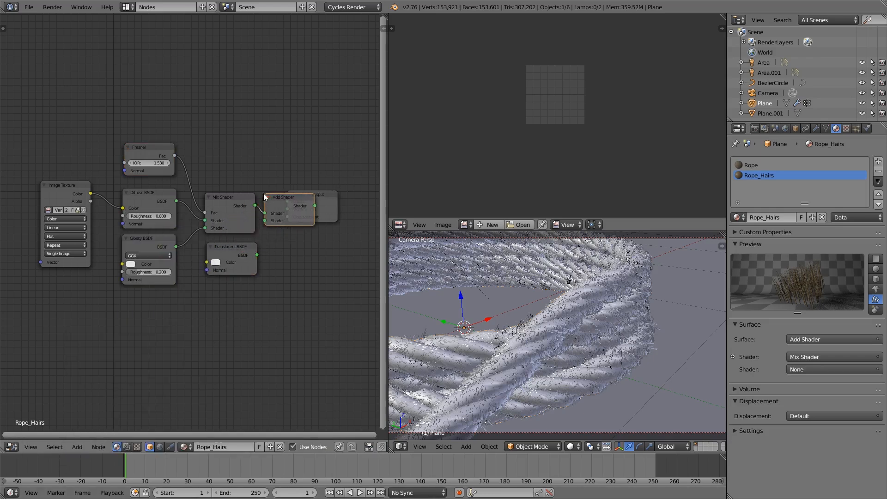
left_click_drag(257, 254, 286, 240)
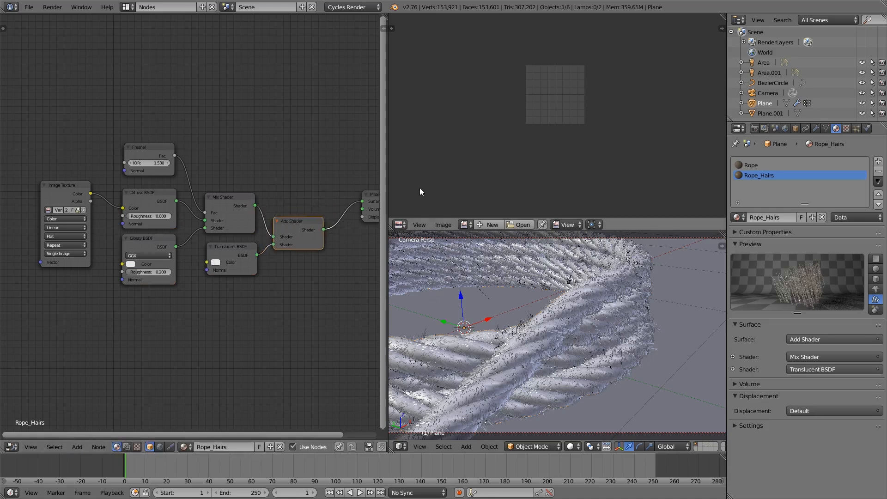
left_click_drag(379, 200, 365, 223)
Bypass the Add Shader by linking the Mix Shader directly to the output, then restore its Surface link to compare the previews.
left_click(77, 447)
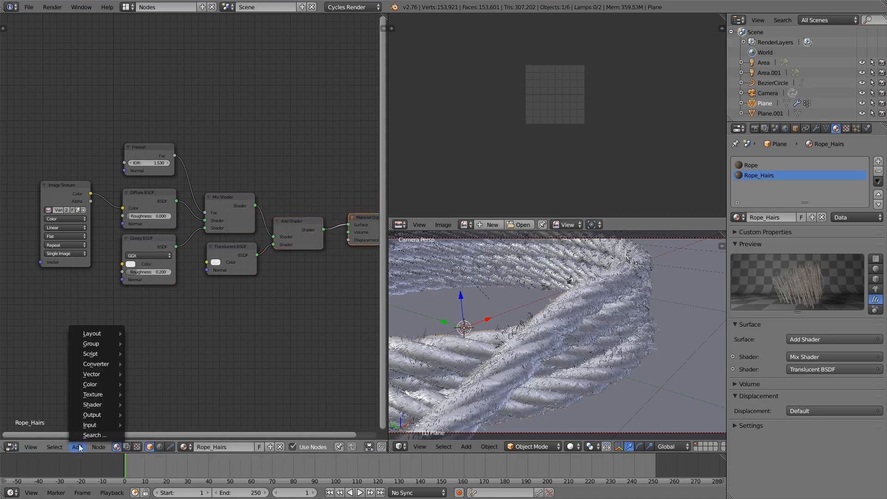
mouse_move(110, 426)
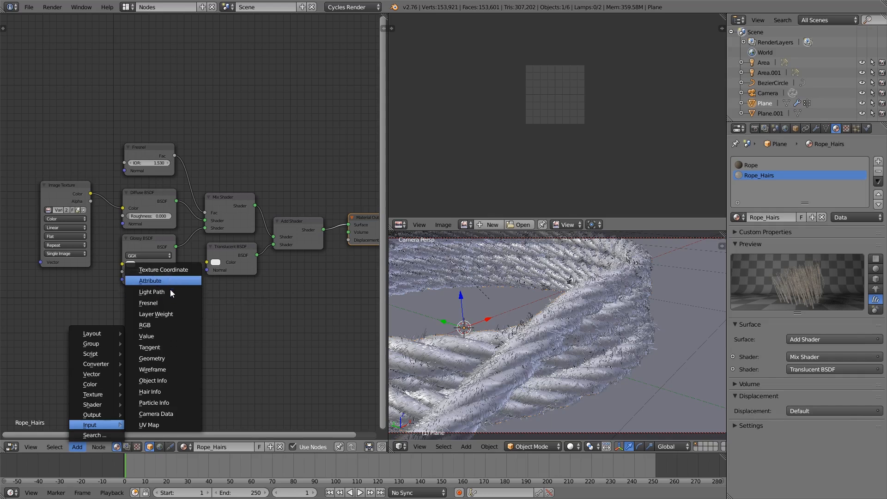
left_click_drag(284, 238, 349, 225)
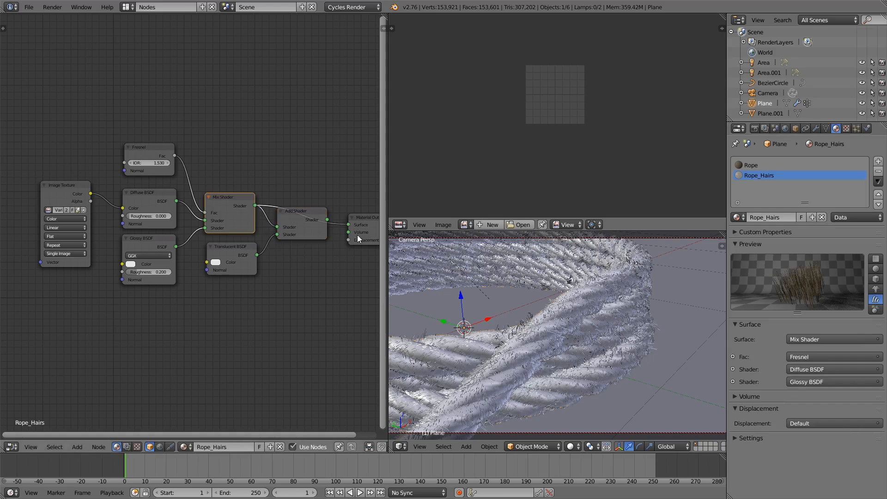
left_click_drag(327, 220, 348, 225)
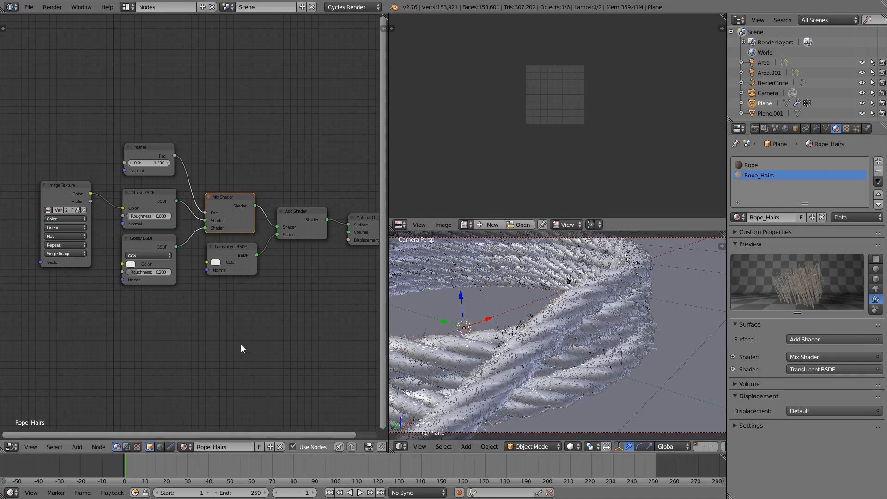
Connect the Image Texture's Color output to the Translucent BSDF's Color and nudge the Translucent BSDF node slightly.
scroll(119, 206, "up", 2)
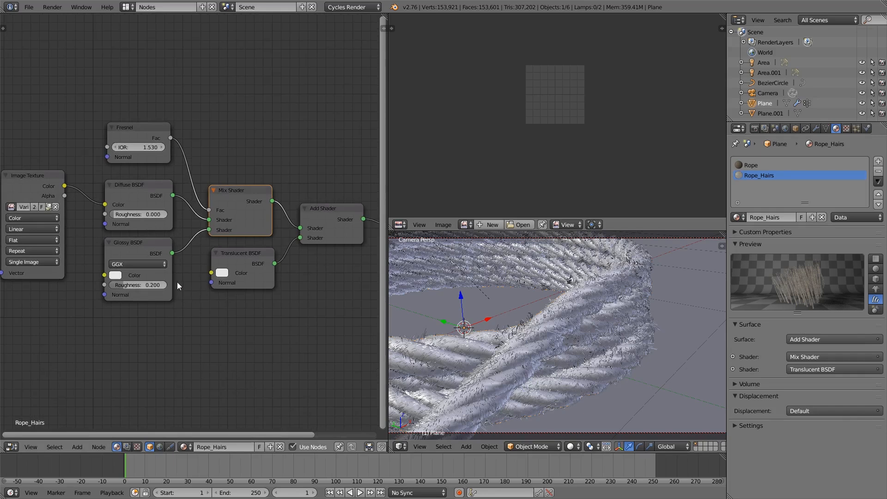
scroll(185, 232, "down", 1)
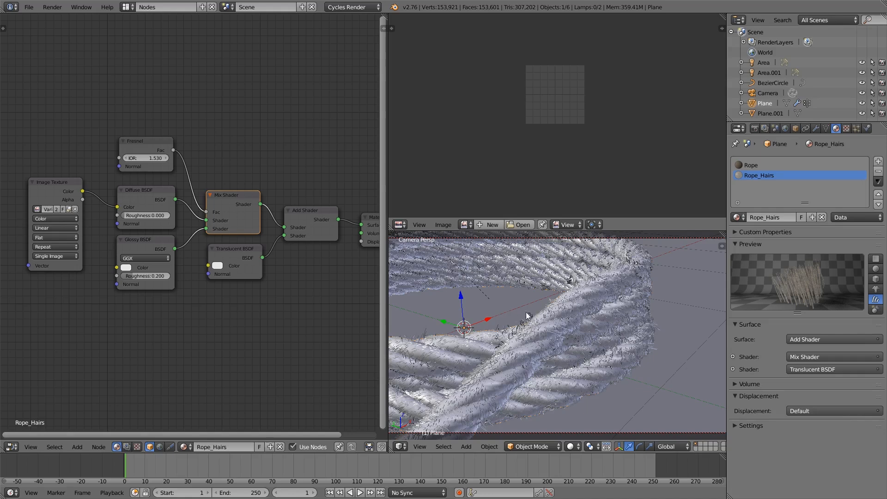
left_click(236, 251)
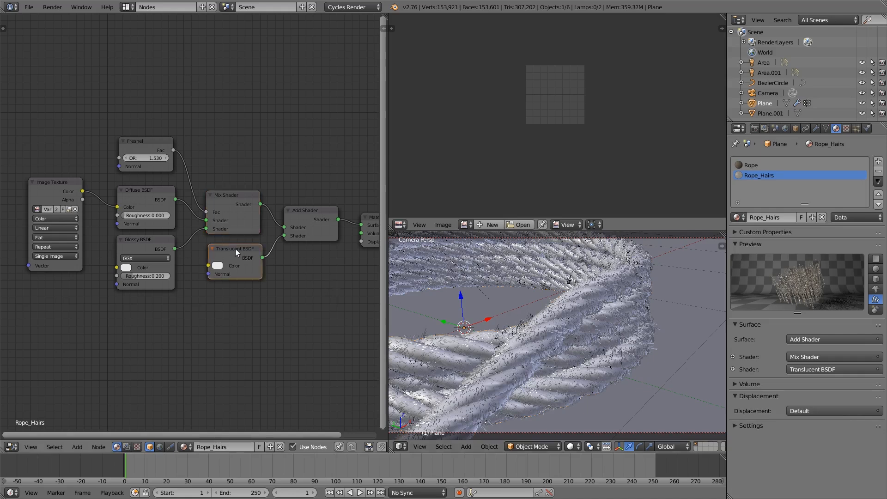
left_click(218, 266)
left_click_drag(232, 255, 231, 253)
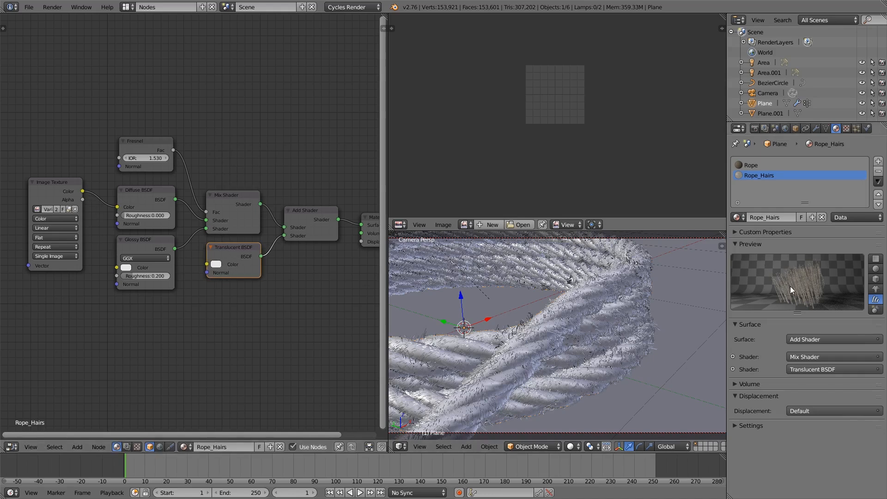
left_click_drag(82, 191, 208, 263)
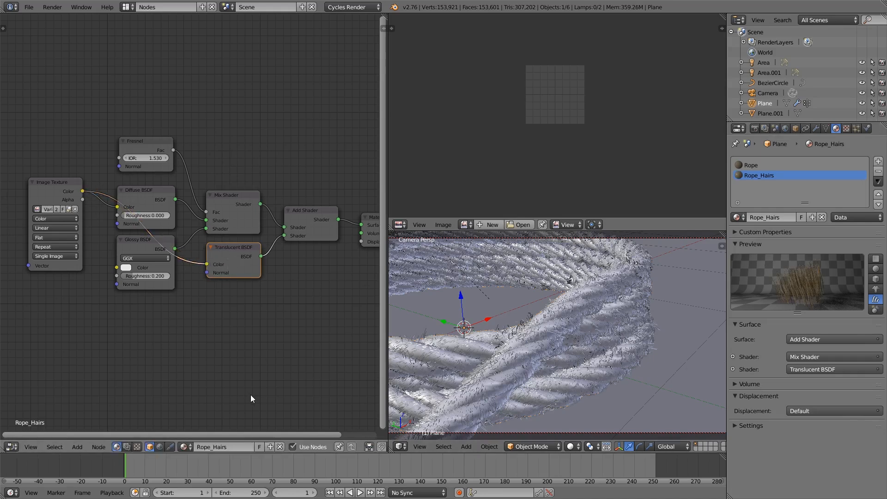
middle_click_drag(74, 267, 145, 274)
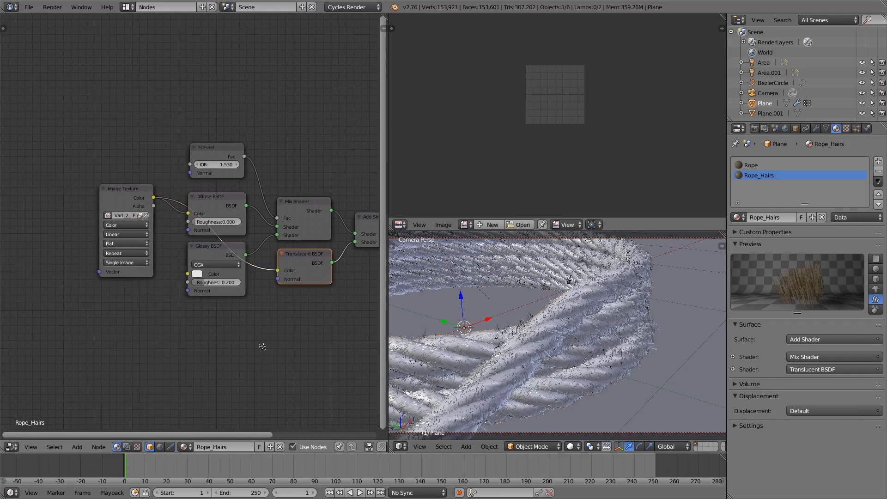
Move the Image Texture node farther from the shader nodes and add a Hair Info node above it.
left_click_drag(132, 202, 28, 209)
scroll(167, 379, "down", 1)
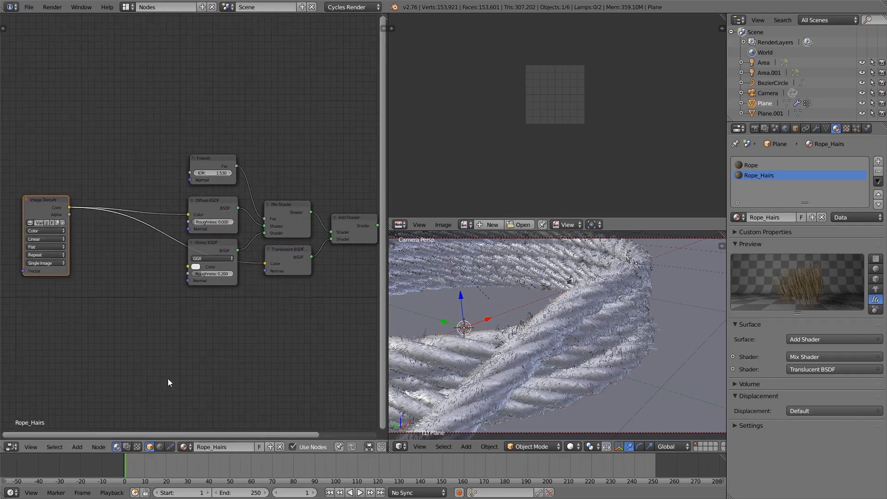
scroll(550, 365, "up", 1)
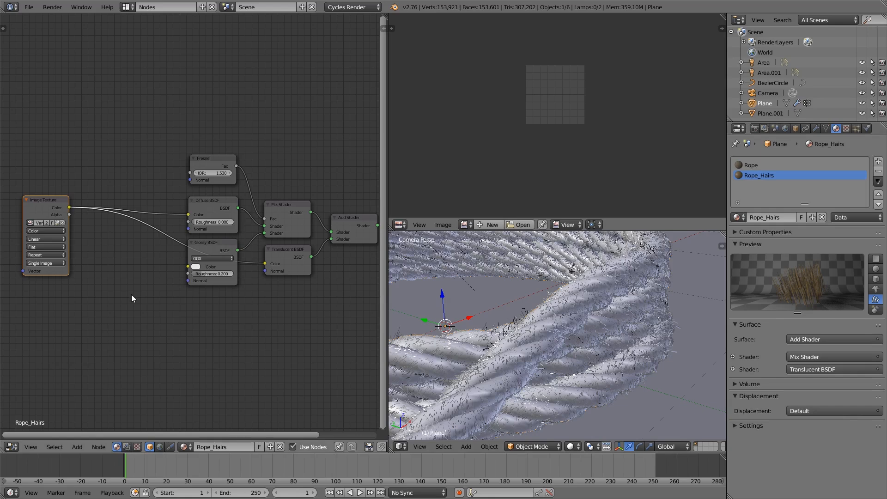
left_click(77, 446)
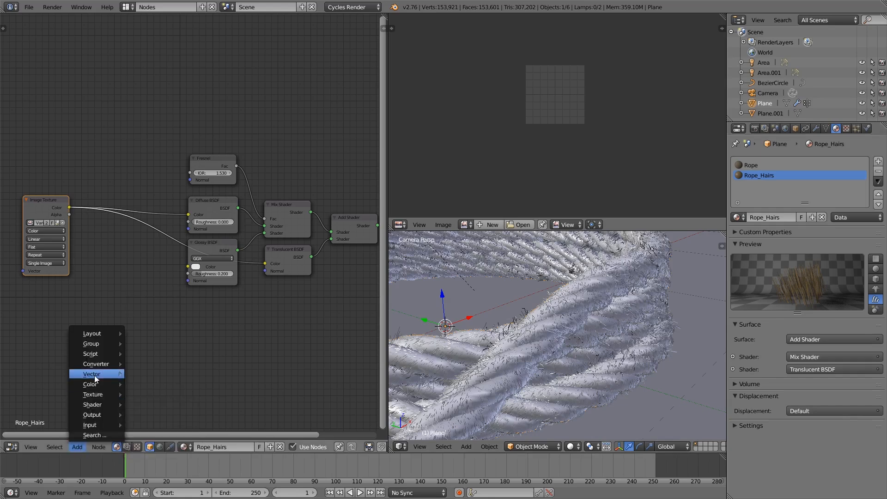
mouse_move(94, 424)
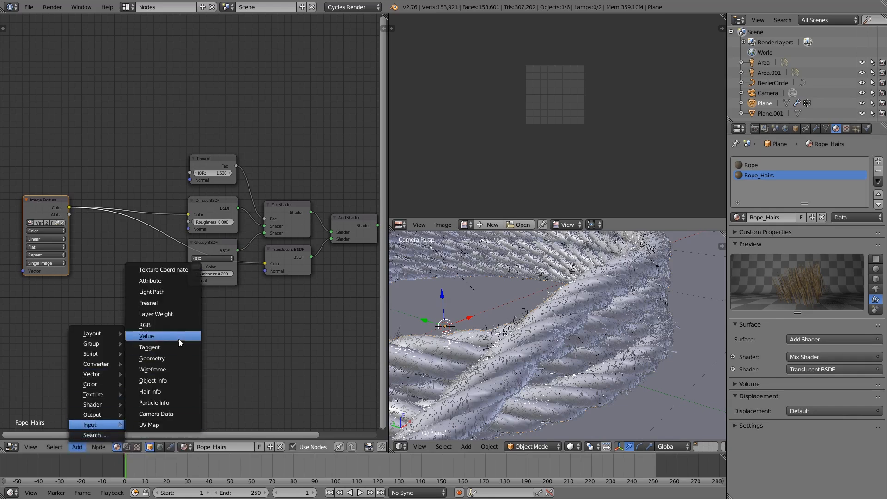
left_click(170, 389)
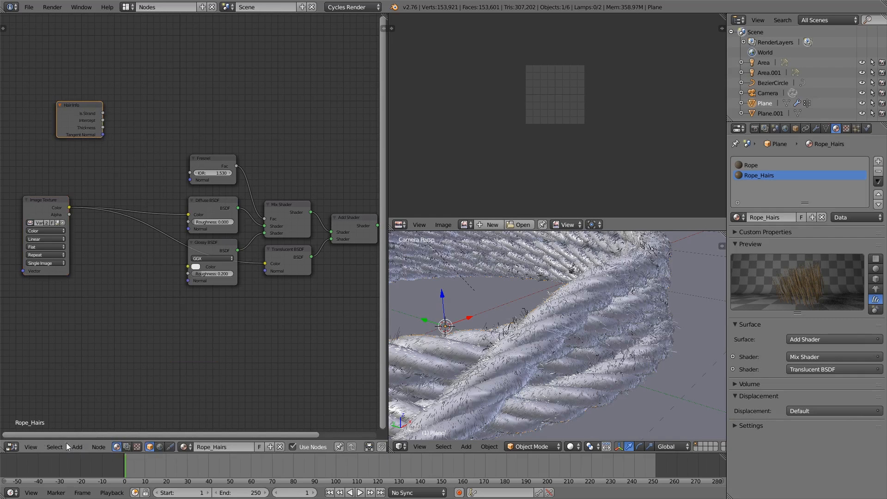
Add a ColorRamp beside the Hair Info node and connect the Intercept output to its Fac input.
left_click(76, 447)
mouse_move(103, 372)
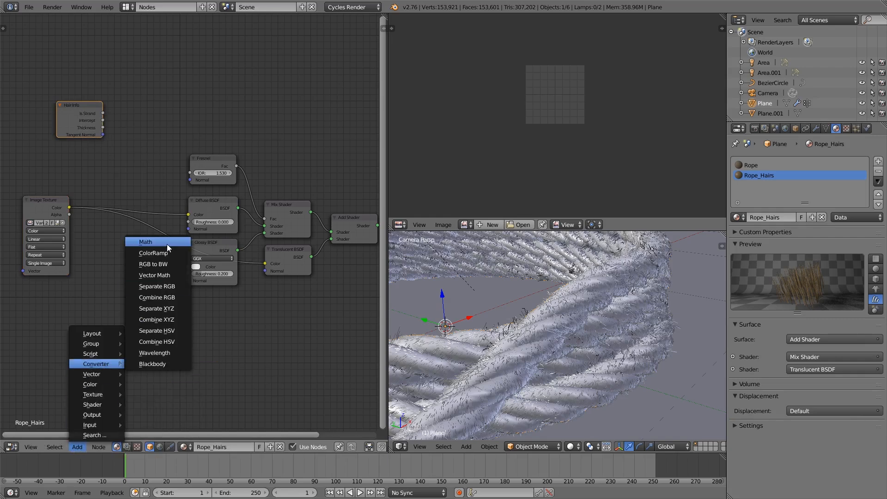
left_click(139, 253)
left_click(118, 90)
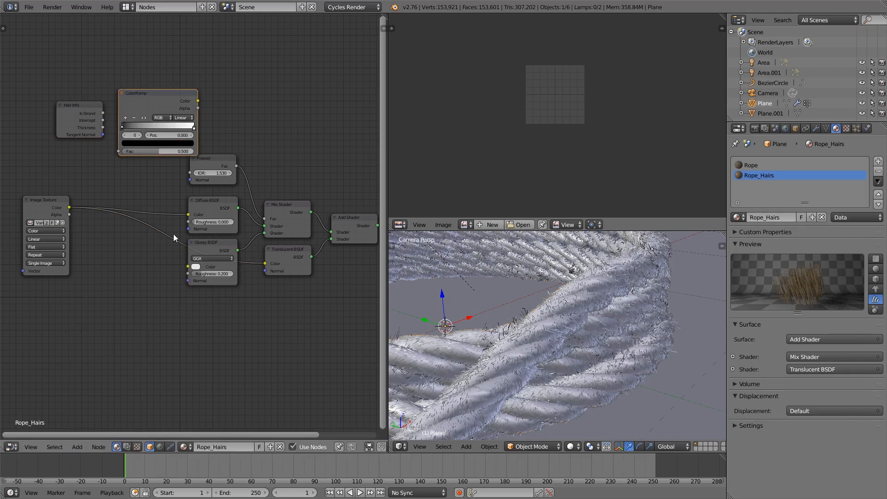
middle_click_drag(168, 238, 214, 319)
scroll(168, 196, "up", 1)
left_click_drag(134, 187, 86, 163)
left_click_drag(224, 184, 187, 160)
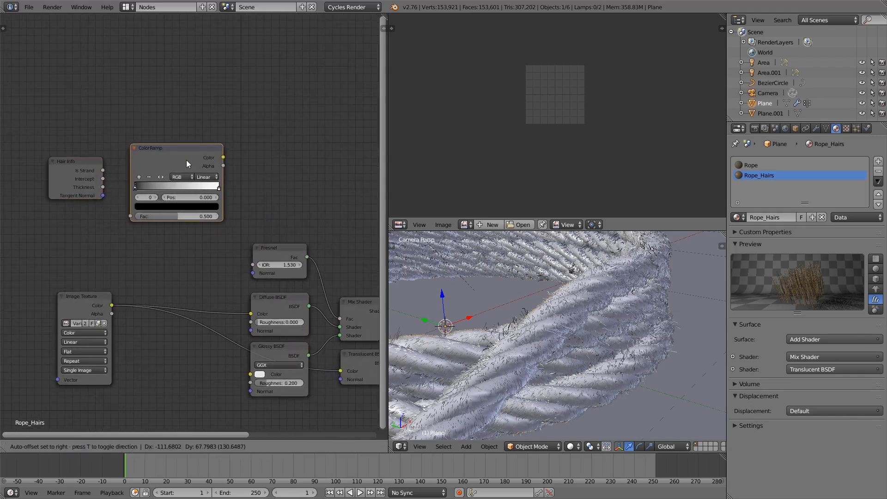
left_click_drag(103, 179, 224, 215)
scroll(296, 229, "down", 1)
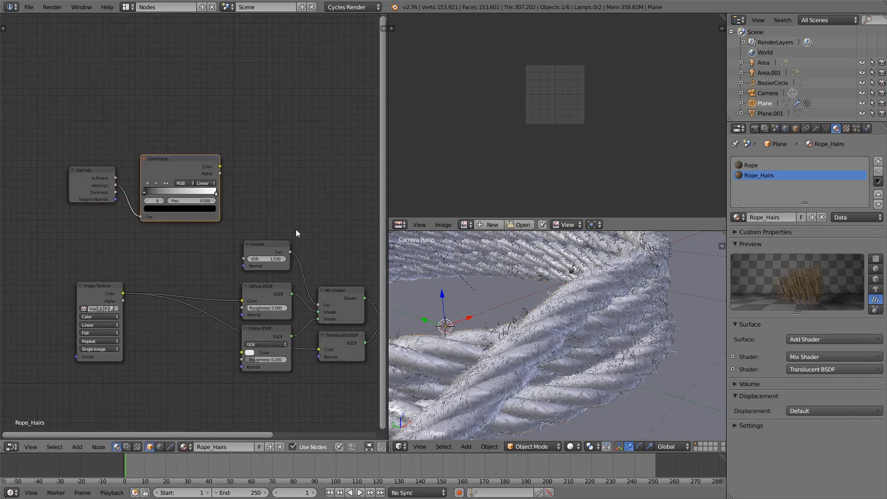
Link the ColorRamp's Color to the Diffuse BSDF and the Diffuse BSDF directly to the Material Output's Surface.
middle_click_drag(296, 229, 247, 168)
left_click_drag(179, 120, 202, 257)
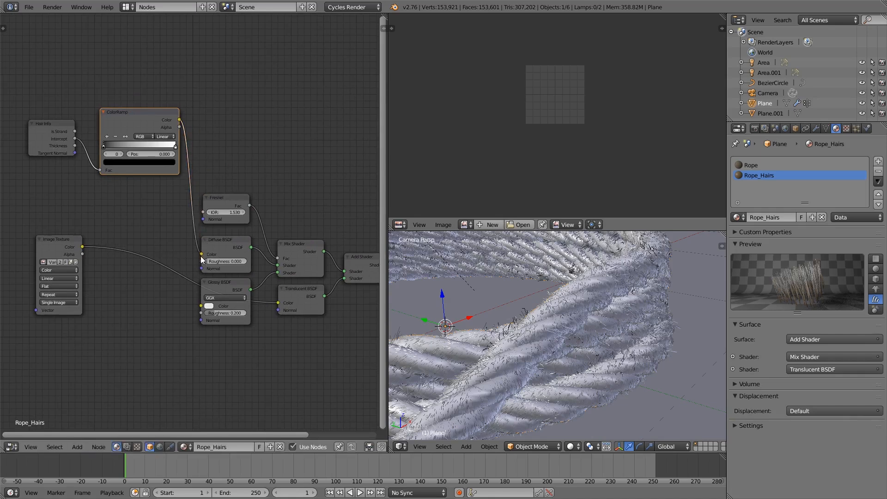
middle_click_drag(296, 349, 223, 358)
left_click_drag(179, 254, 338, 277)
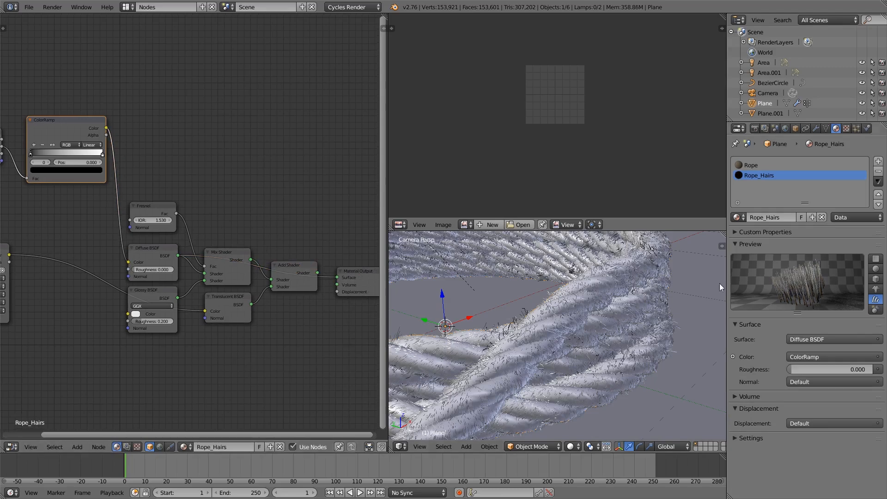
Set the ColorRamp's black stop to about position 0.168 and its white stop to about 0.807.
scroll(119, 146, "up", 1)
middle_click_drag(120, 146, 289, 193)
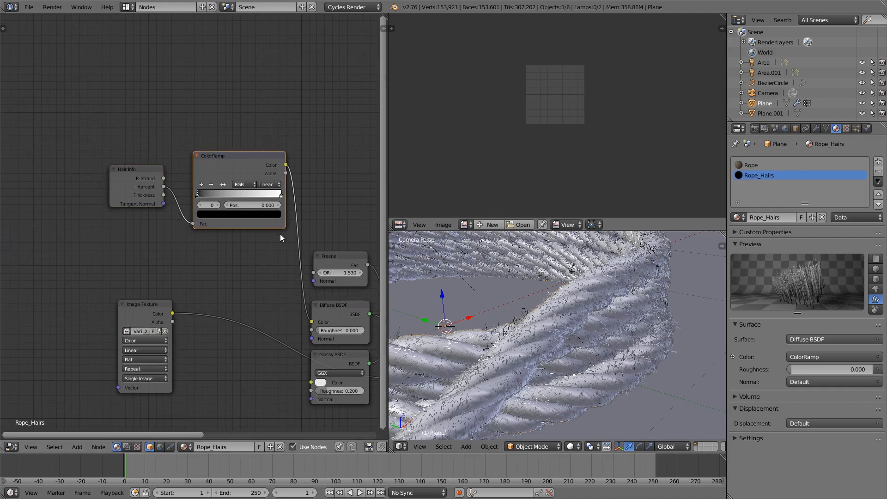
middle_click_drag(280, 234, 243, 248)
left_click_drag(245, 210, 180, 213)
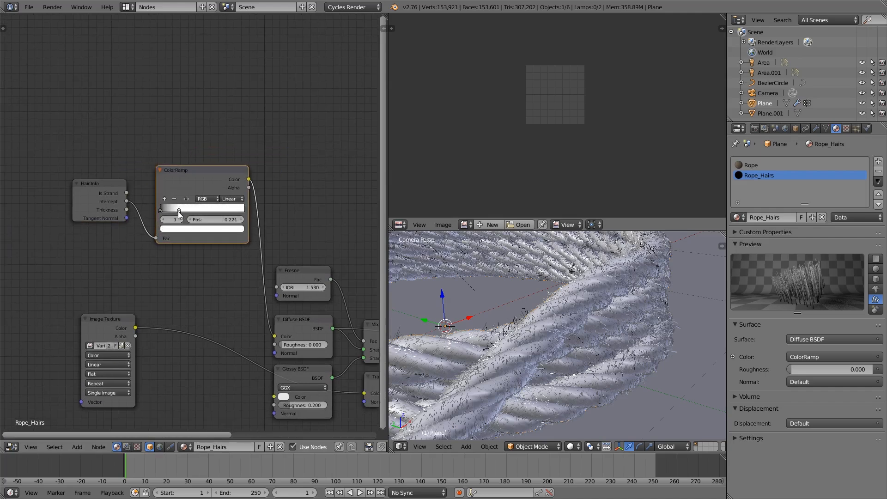
key("ctrl+z")
mouse_move(160, 210)
left_mouse_down()
mouse_move(205, 209)
mouse_move(171, 206)
left_mouse_up()
mouse_move(174, 208)
left_mouse_down()
mouse_move(217, 206)
mouse_move(165, 220)
mouse_move(187, 206)
left_mouse_up()
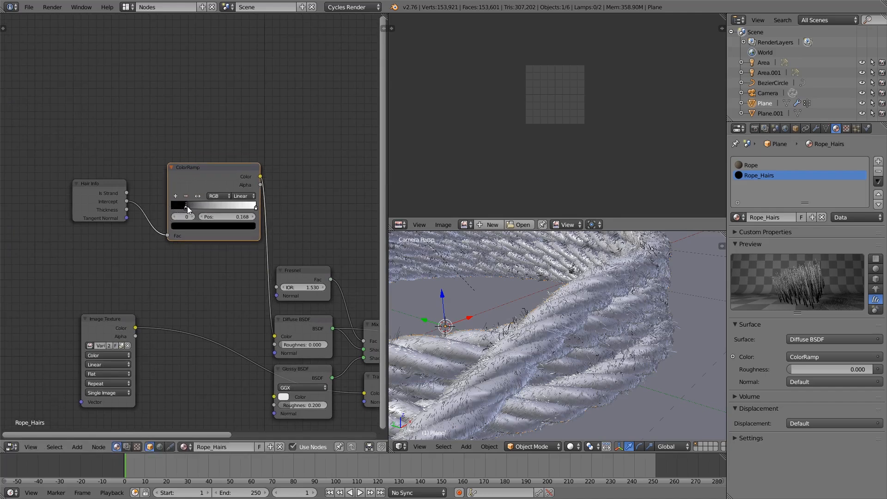
left_click_drag(255, 207, 239, 208)
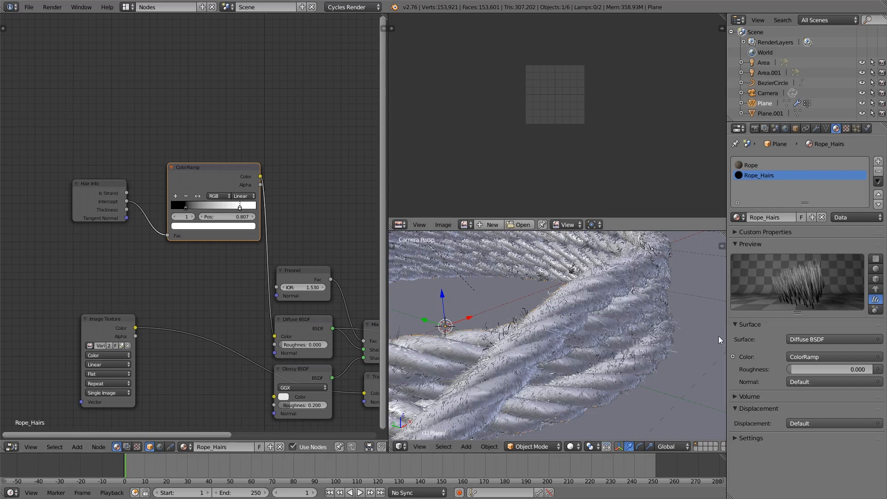
Add a color Mix node near the Image Texture node.
scroll(312, 328, "down", 5)
middle_click_drag(283, 218, 272, 172)
scroll(272, 172, "up", 3)
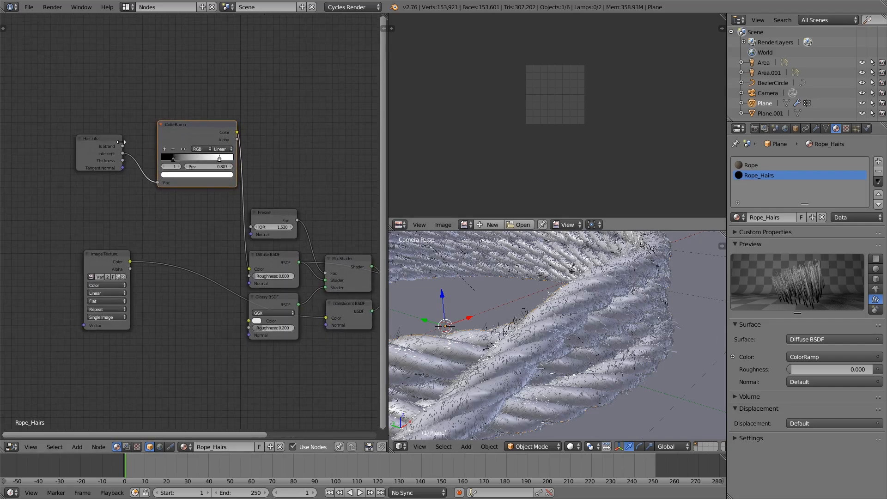
left_click(77, 447)
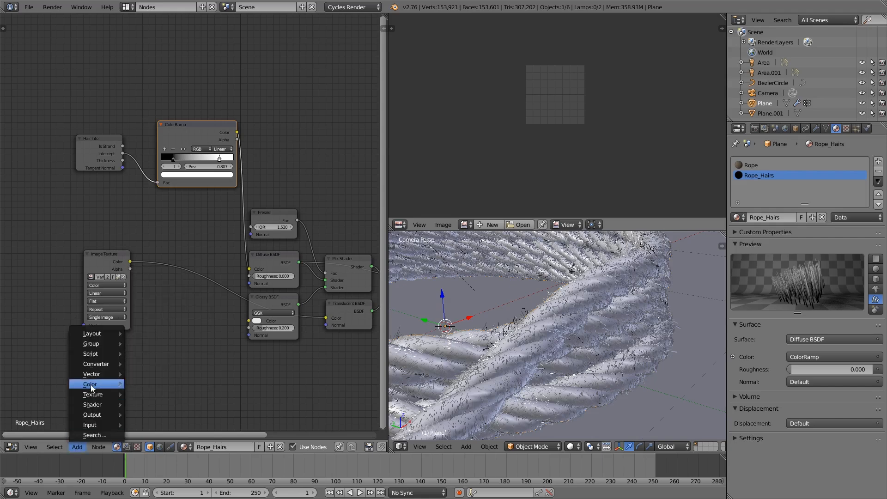
mouse_move(90, 384)
left_click(181, 385)
left_click(184, 298)
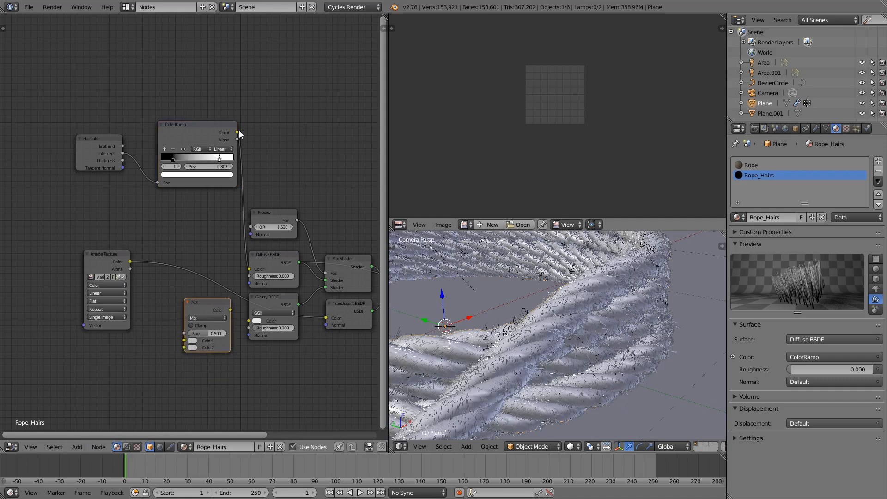
Feed Image Texture into the Mix node's Color1 and ColorRamp into Color2, and link its output to the Diffuse and Translucent colors.
left_click_drag(237, 132, 184, 347)
left_click_drag(131, 261, 249, 269)
left_click_drag(219, 208, 326, 318)
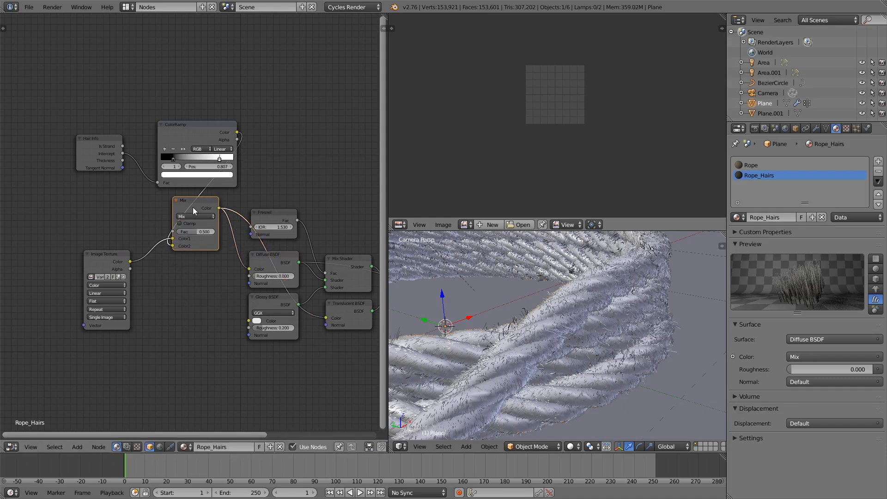
Rearrange the Mix, ColorRamp and Hair Info nodes so the links into the shaders are easy to follow.
left_click_drag(193, 207, 193, 251)
left_click_drag(198, 128, 131, 170)
left_click_drag(102, 154, 63, 188)
left_click_drag(193, 254, 195, 278)
Try a Fac of about 0.516 on the Mix node to blend the texture with the ColorRamp.
scroll(241, 322, "up", 2)
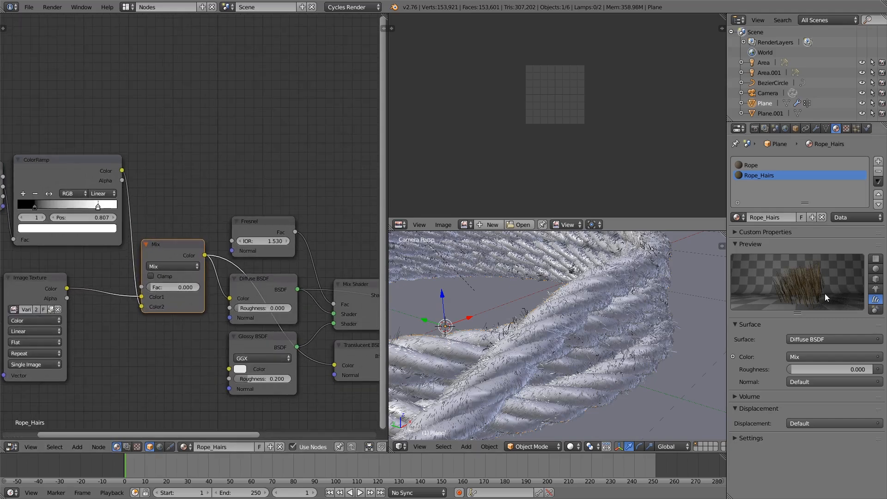
left_click_drag(151, 287, 187, 288)
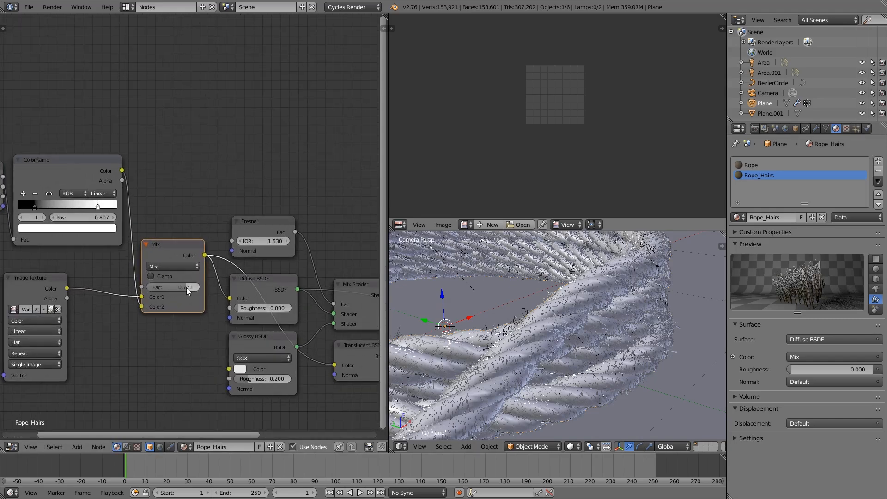
scroll(171, 345, "down", 2)
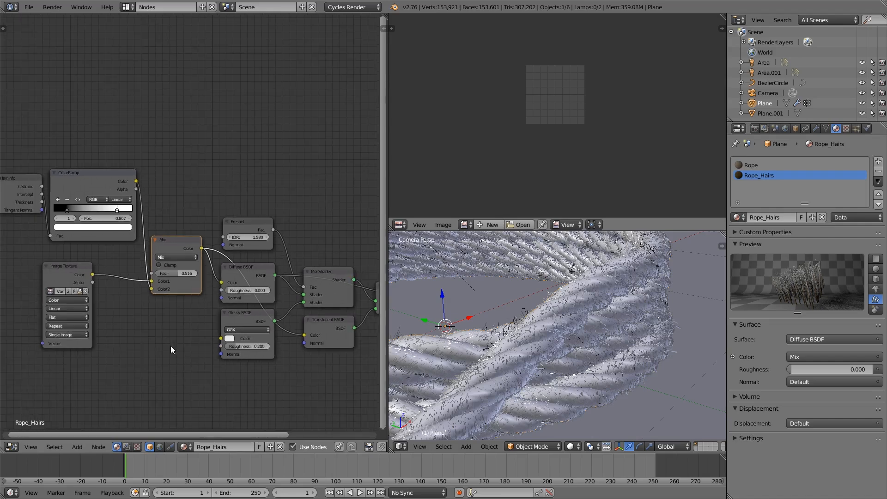
Switch the Mix node's blend type to Multiply and set its Fac to about 0.402.
middle_click_drag(171, 346, 192, 341)
left_click(193, 251)
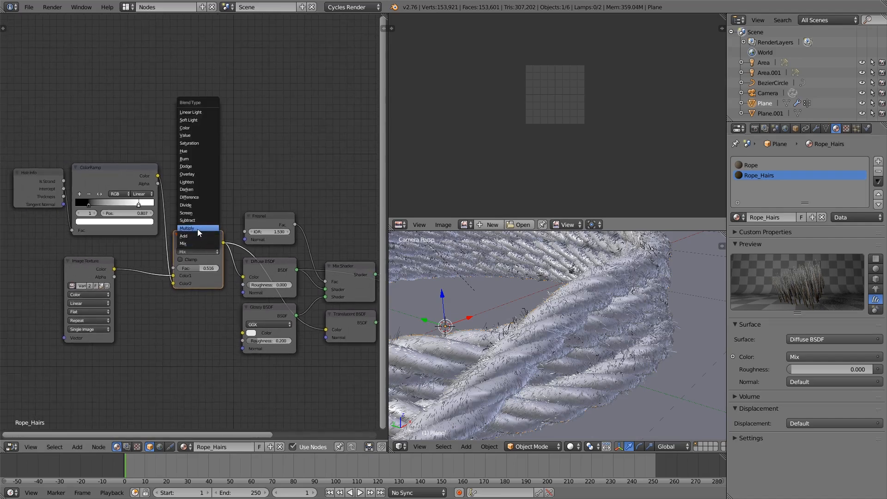
left_click(198, 228)
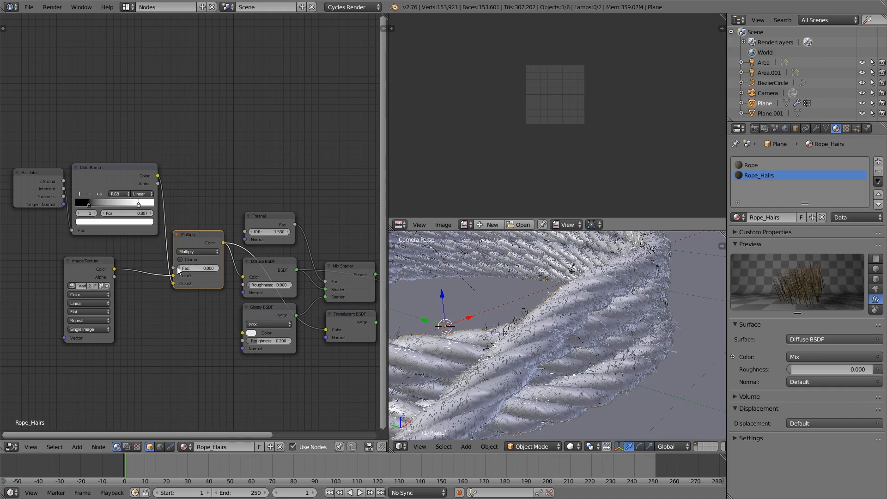
left_click_drag(185, 268, 196, 268)
scroll(212, 321, "down", 1)
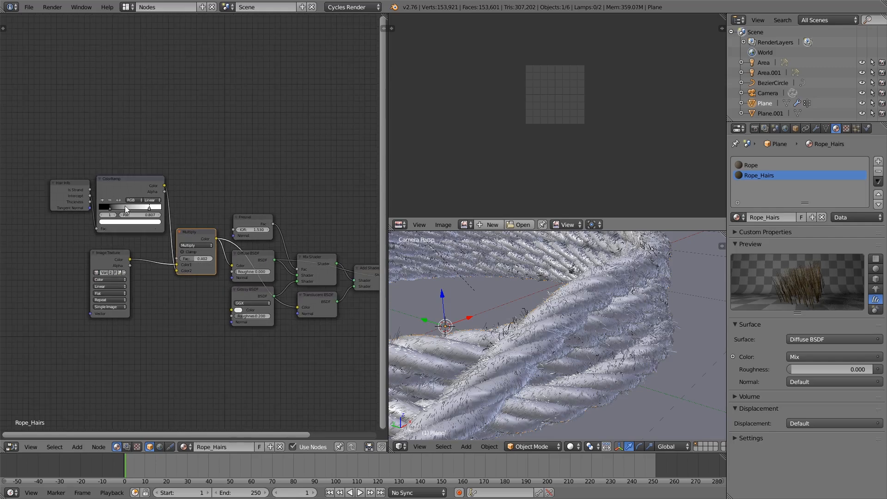
Reconnect the Add Shader to the Material Output's Surface.
scroll(192, 333, "down", 2)
middle_click_drag(224, 360, 163, 371)
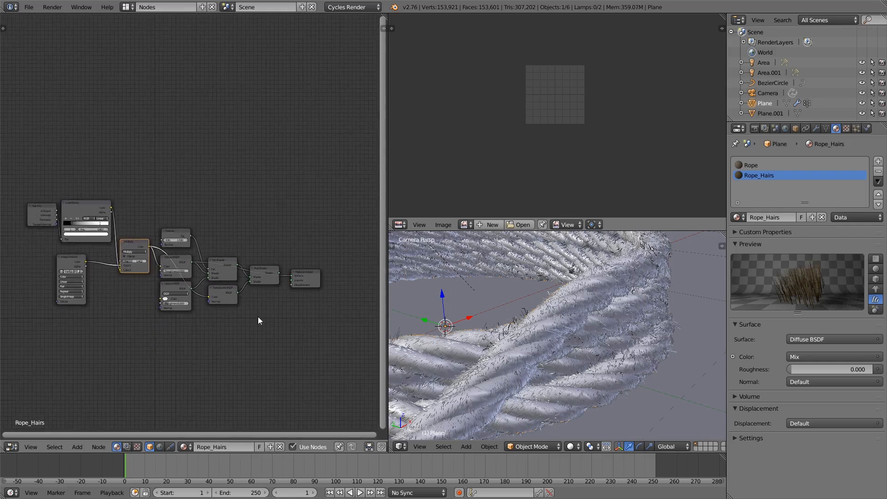
left_click(278, 274)
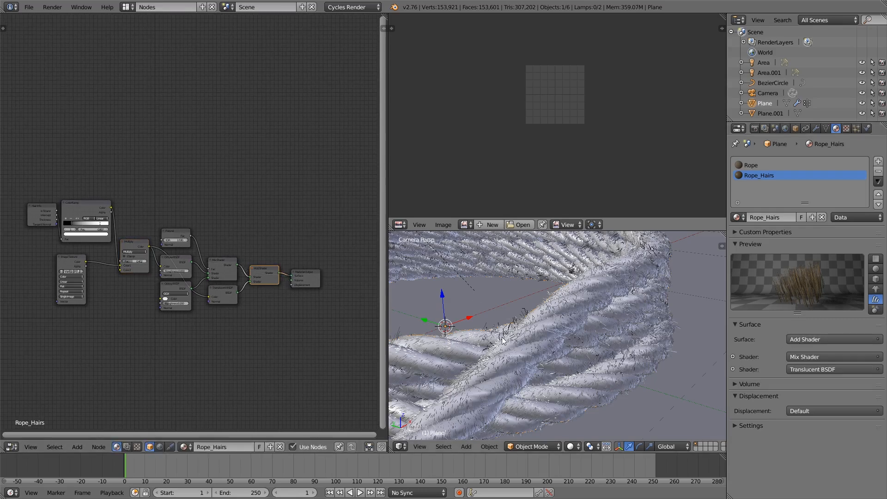
Look at the rope in the perspective view, return to the camera view and select the camera.
left_click(574, 446)
left_click(617, 406)
key("KP_0")
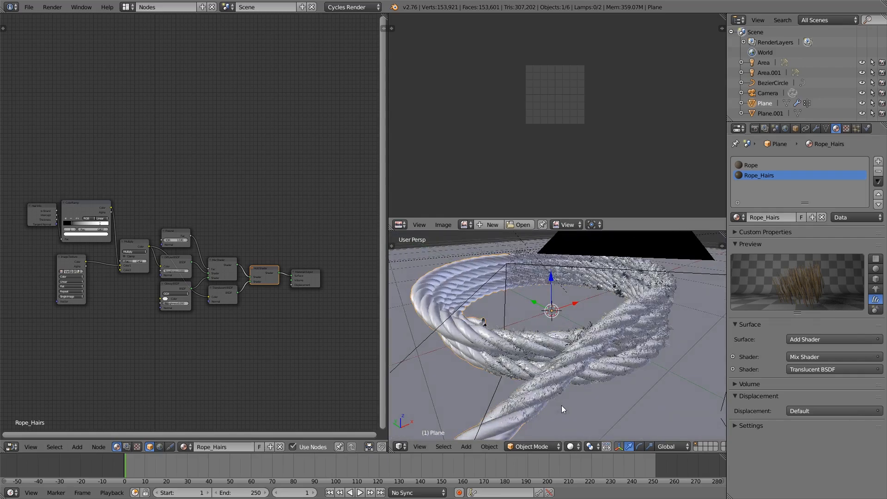
key("KP_0")
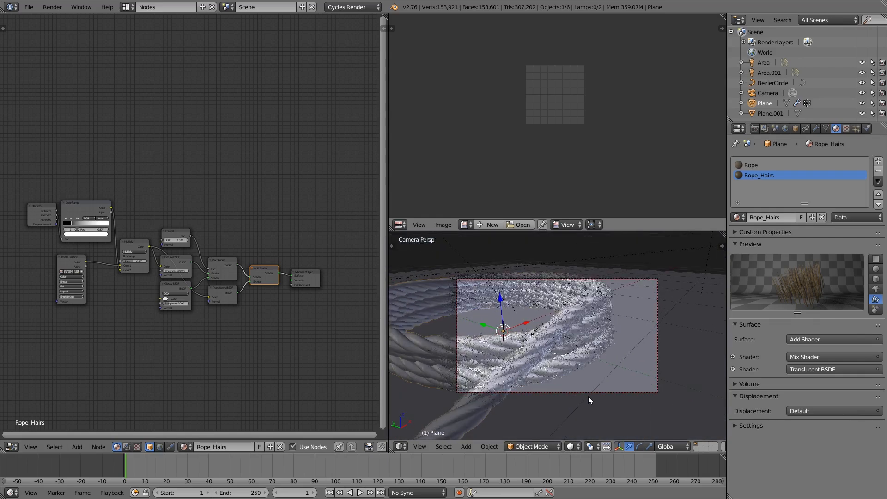
scroll(616, 407, "up", 1)
right_click(617, 403)
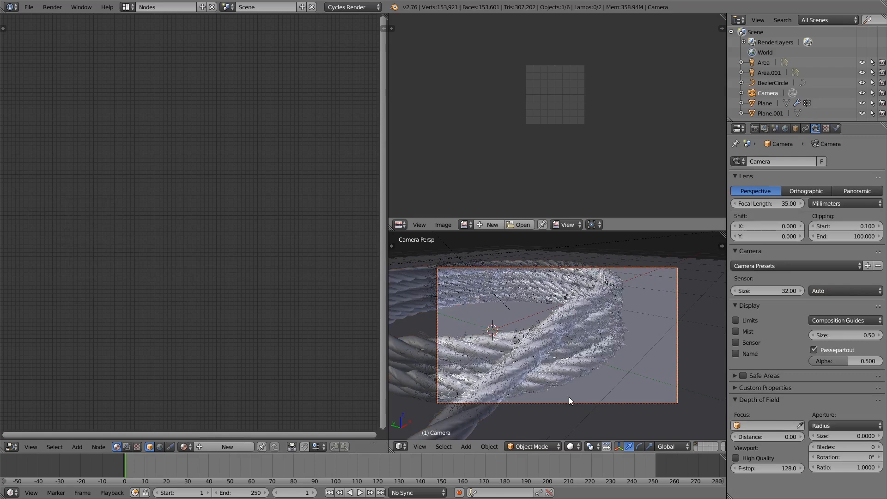
scroll(571, 404, "up", 1)
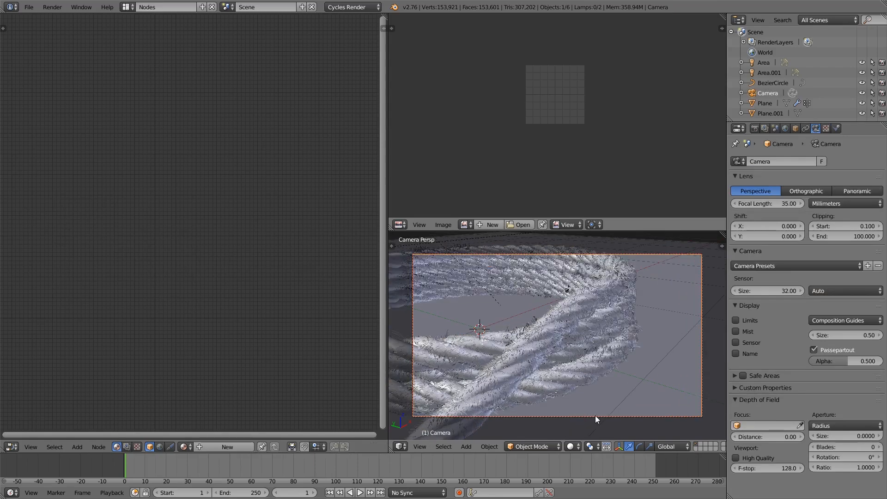
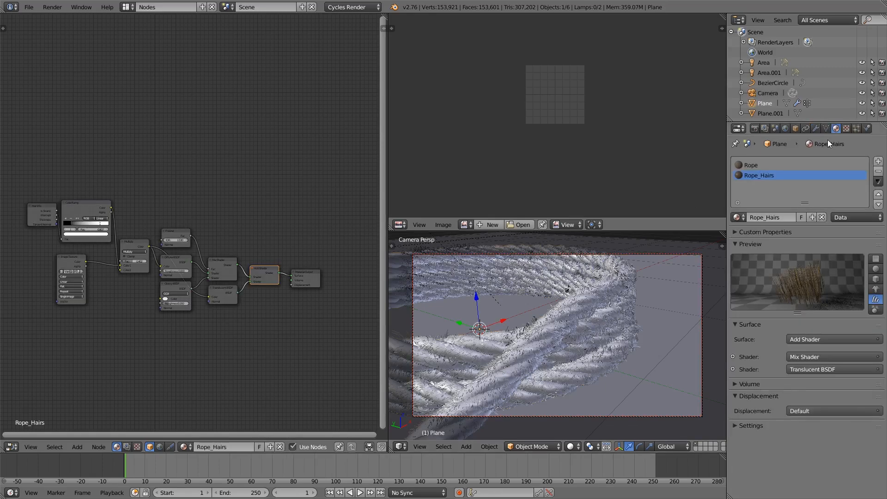
Review the plane's Rope_Hair particle settings, from emission down to the Cycles hair thickness values.
left_click(853, 128)
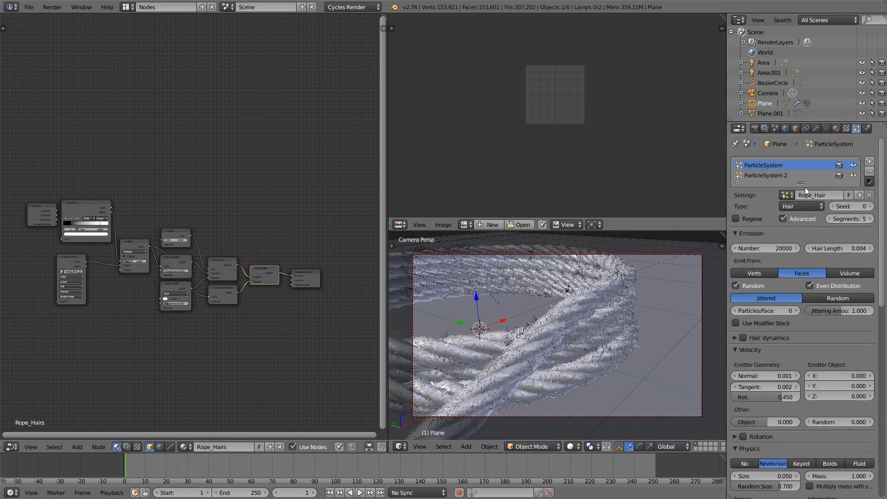
scroll(769, 251, "down", 15)
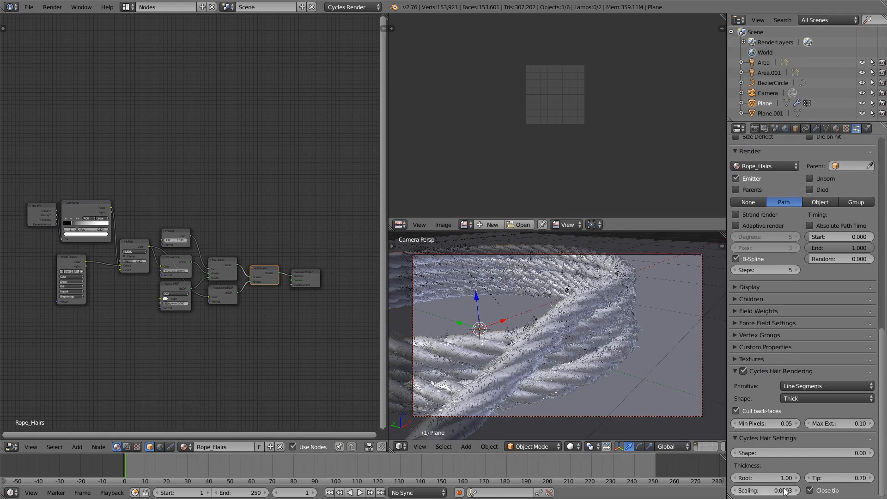
scroll(814, 379, "up", 15)
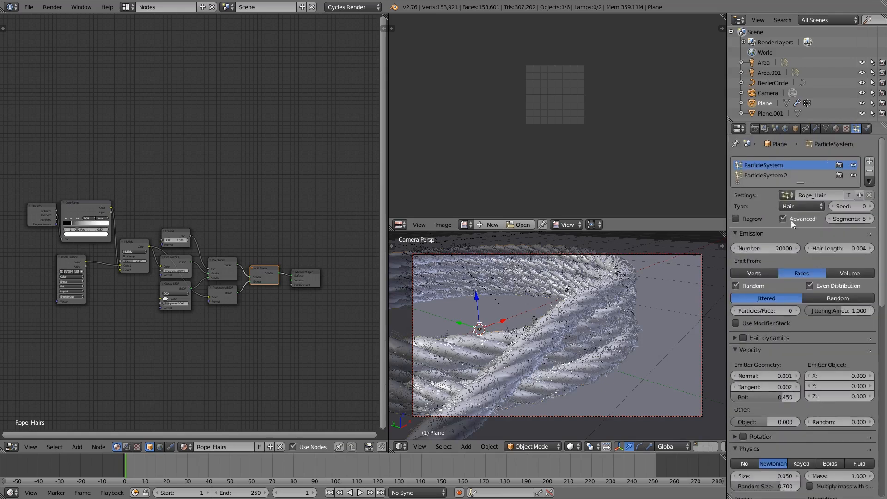
Hide both of the plane's particle systems in the viewport.
scroll(817, 378, "down", 15)
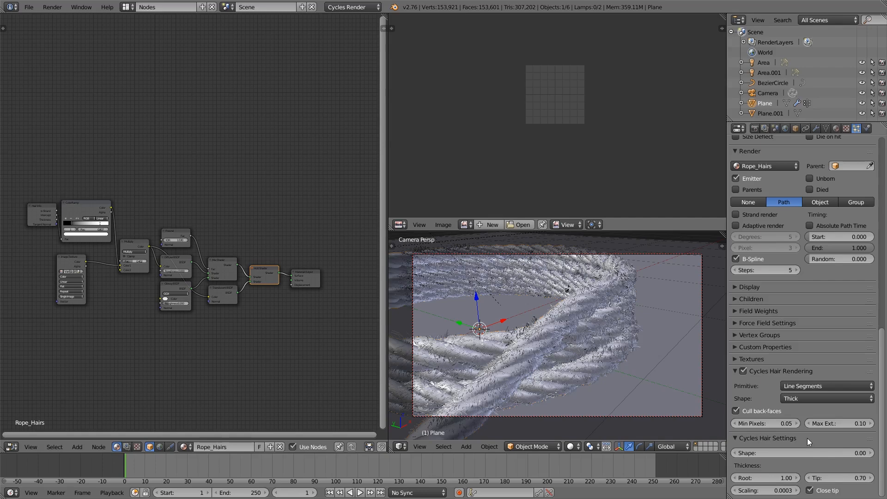
scroll(808, 439, "up", 20)
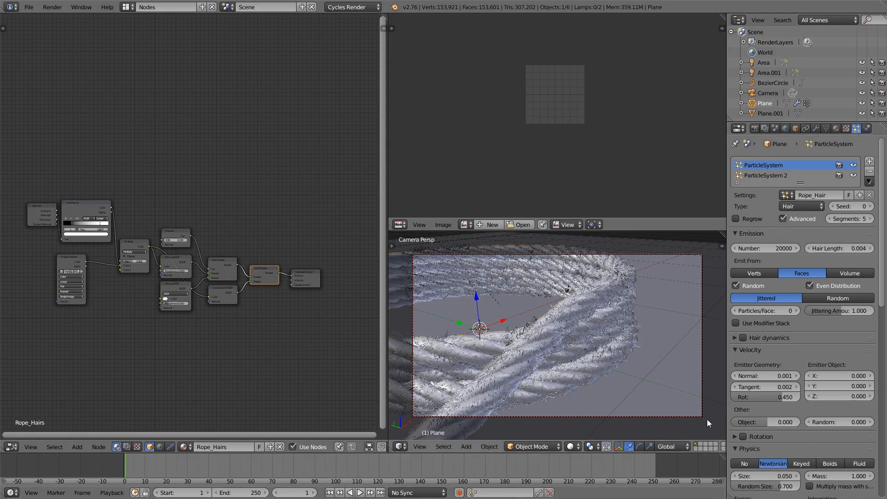
left_click(855, 175)
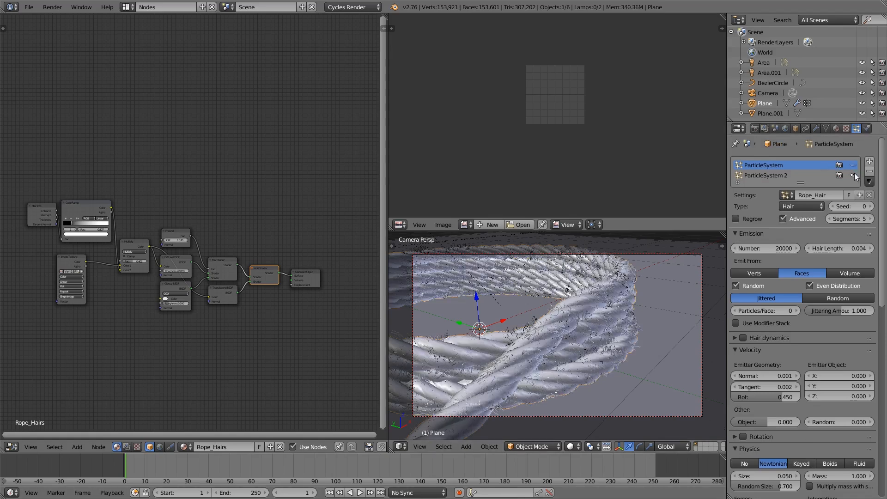
Select the camera and move it along its local Z axis to a close-up of the coiled rope.
right_click(703, 352)
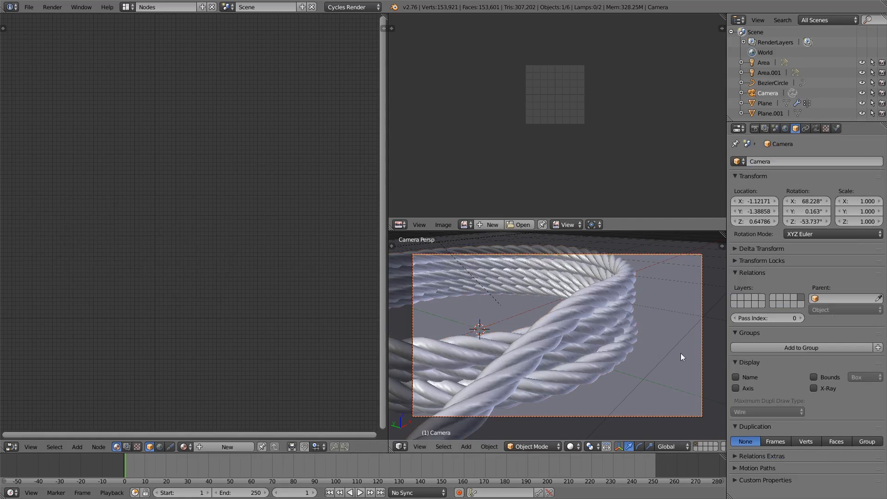
key("g")
key("z")
key("z")
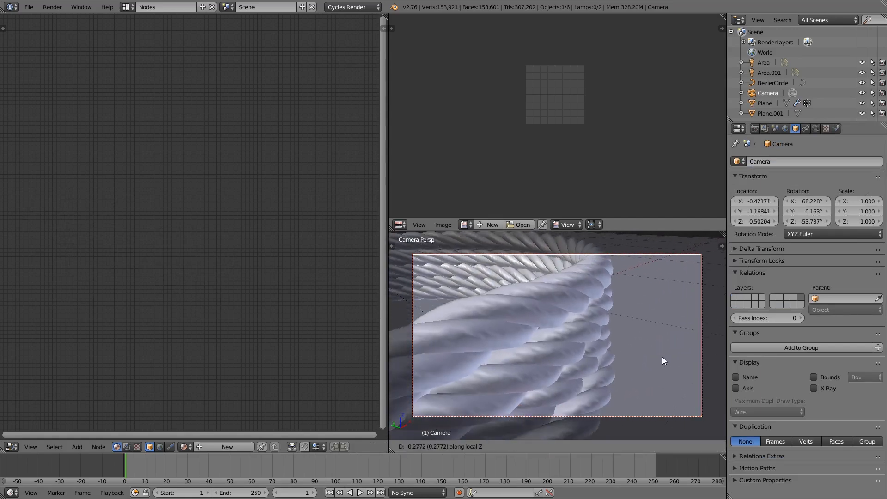
left_click(662, 363)
Preview the close-up in Rendered shading and move the camera slightly closer to the rope along its local Z axis.
left_click(571, 446)
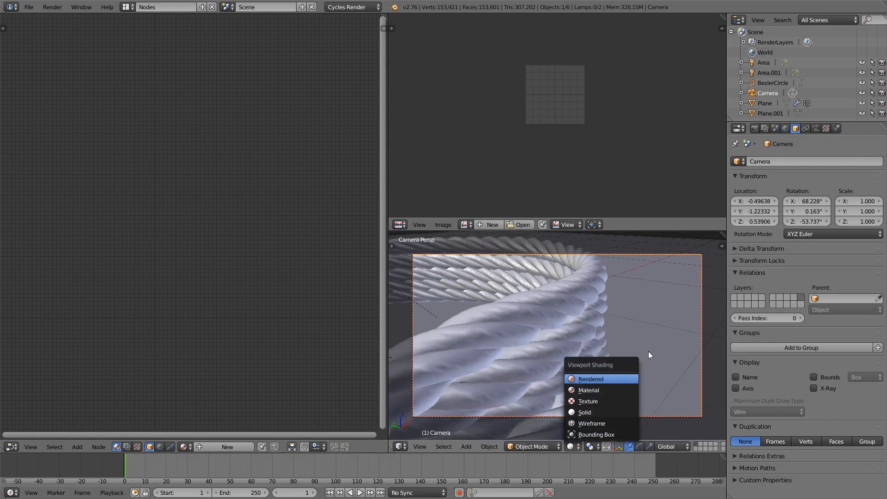
key("Return")
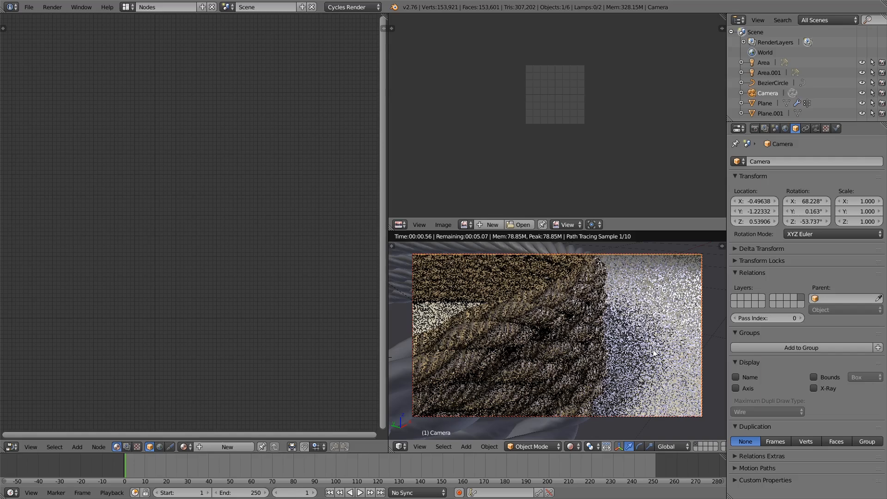
key("g")
key("z")
key("z")
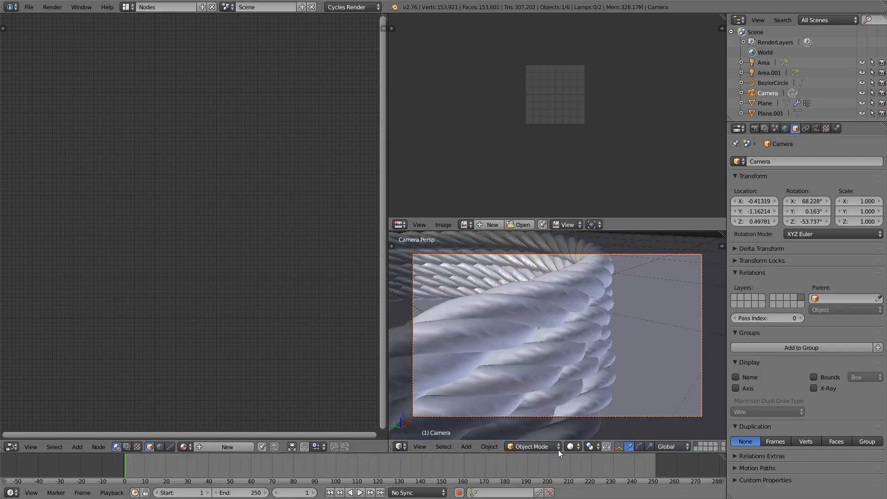
Select the rope plane, switch to the Default screen layout and put the rope in Weight Paint mode.
right_click(573, 405)
left_click(574, 447)
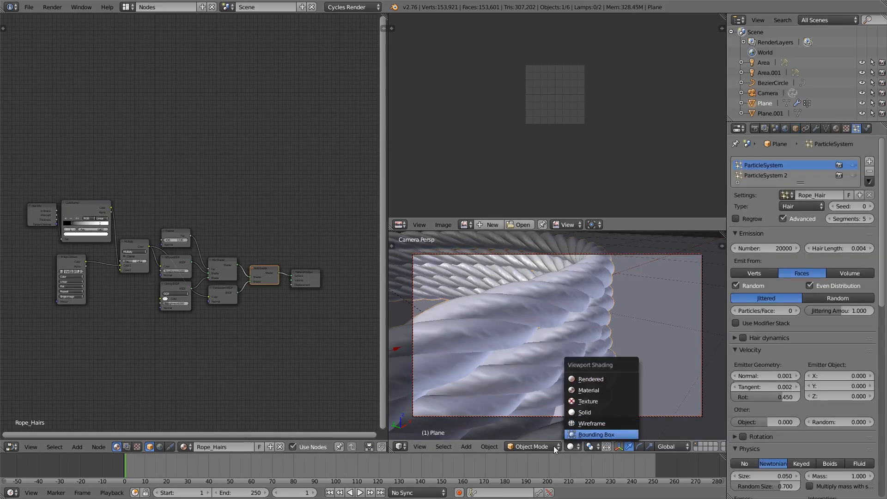
left_click(536, 446)
left_click(546, 436)
left_click(126, 7)
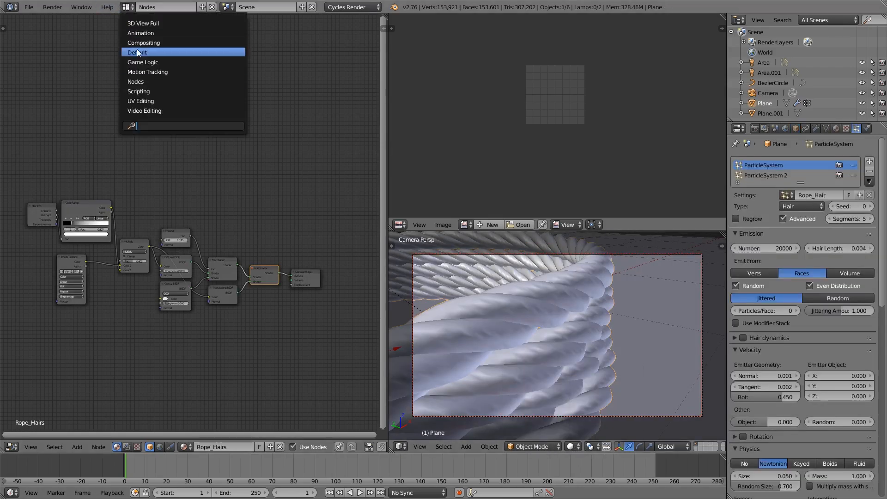
left_click(139, 51)
left_click(167, 448)
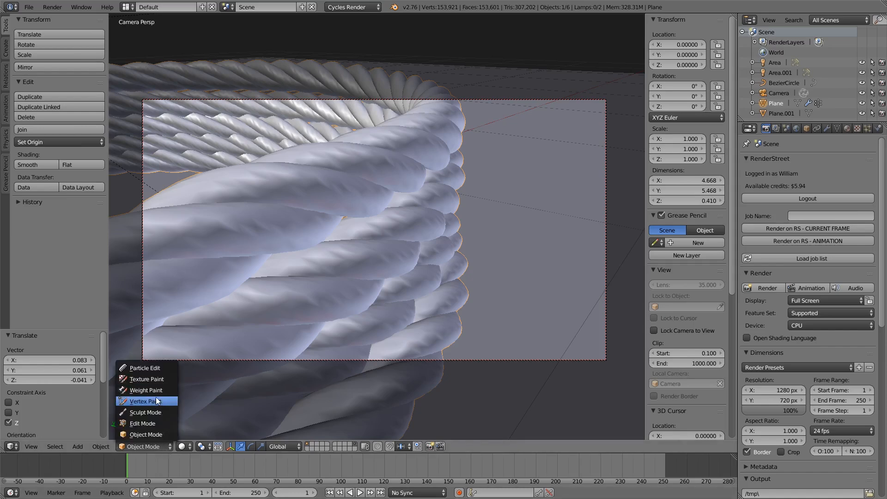
key("Return")
Set the brush weight to 0.000 and paint out the far rope coils just outside the camera frame.
scroll(376, 271, "down", 4)
scroll(376, 271, "down", 1)
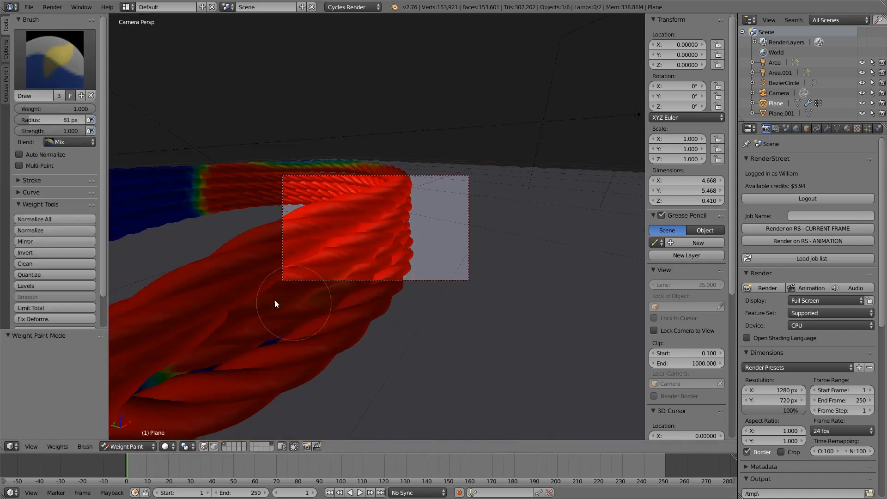
left_click_drag(44, 113, 24, 115)
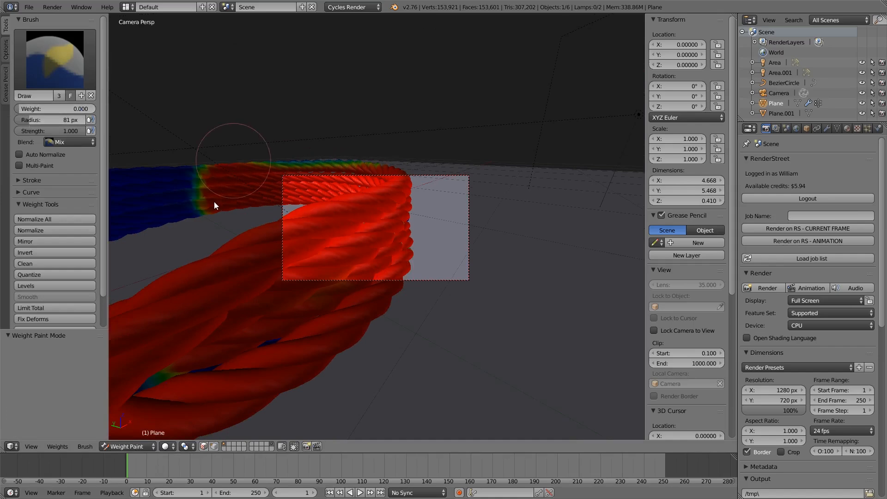
mouse_move(210, 203)
left_mouse_down()
mouse_move(214, 164)
mouse_move(242, 168)
mouse_move(256, 182)
mouse_move(234, 222)
mouse_move(254, 138)
left_mouse_up()
middle_click_drag(336, 155, 394, 251, "shift")
mouse_move(394, 254)
middle_mouse_down("ctrl")
mouse_move(270, 330)
mouse_move(365, 157)
middle_mouse_up("ctrl")
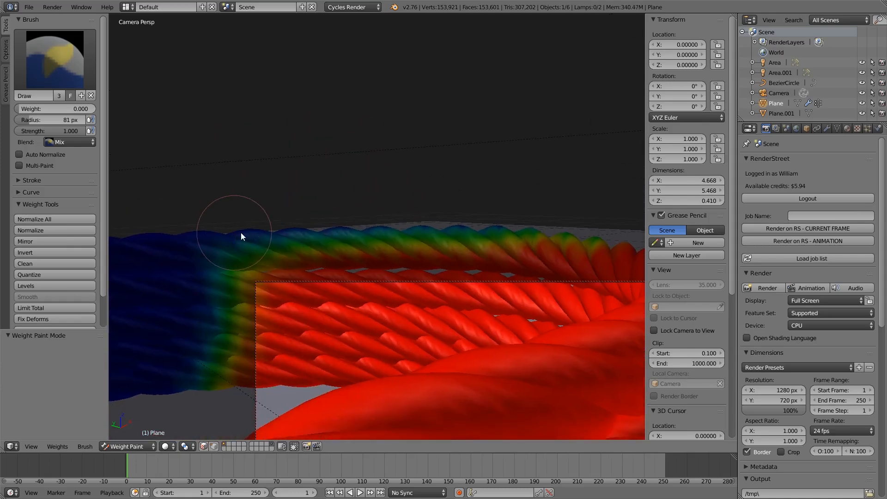
left_click_drag(330, 236, 592, 234)
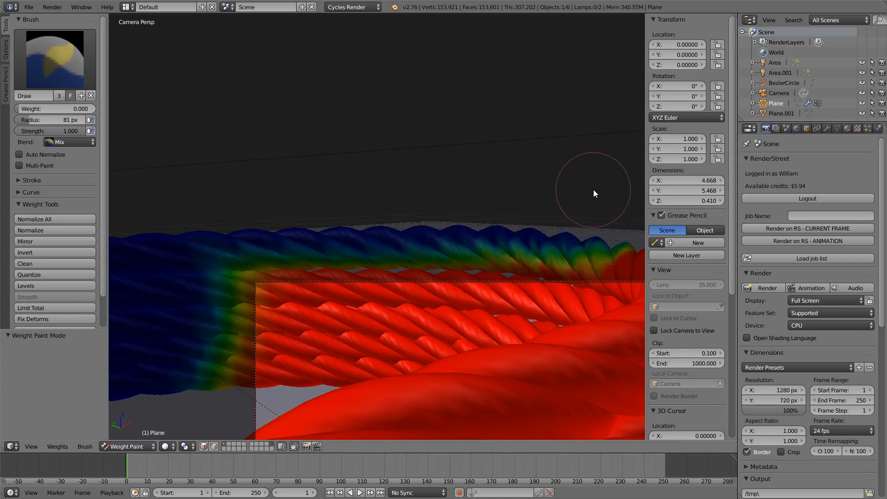
middle_click_drag(593, 189, 360, 172, "shift")
left_click_drag(430, 188, 481, 191)
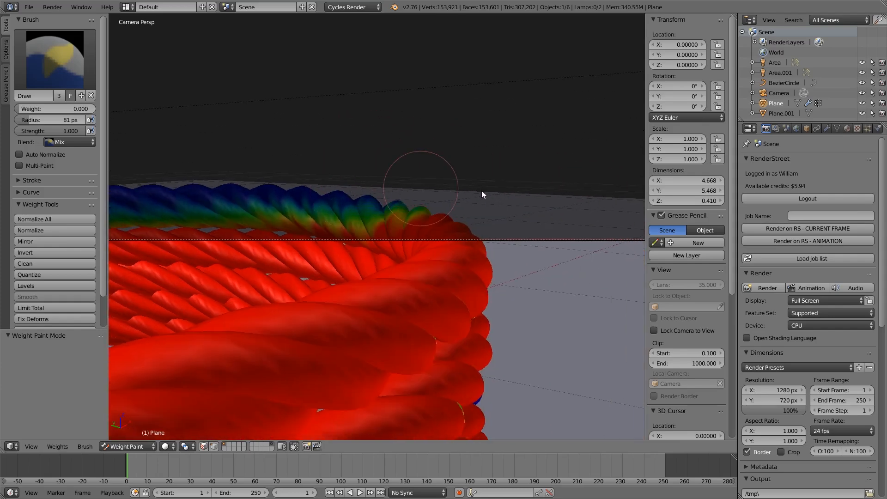
Paint zero weight over the near rope coils beside and below the camera frame.
scroll(501, 194, "down", 3)
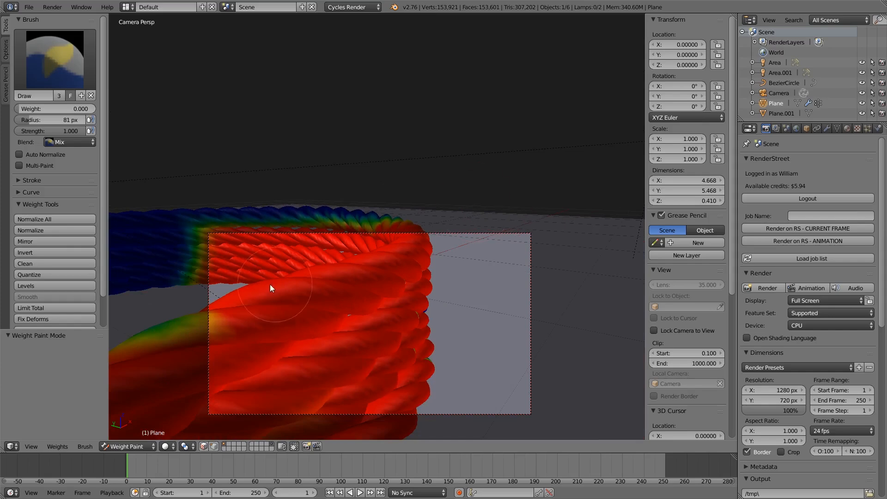
middle_click_drag(270, 284, 458, 137, "shift")
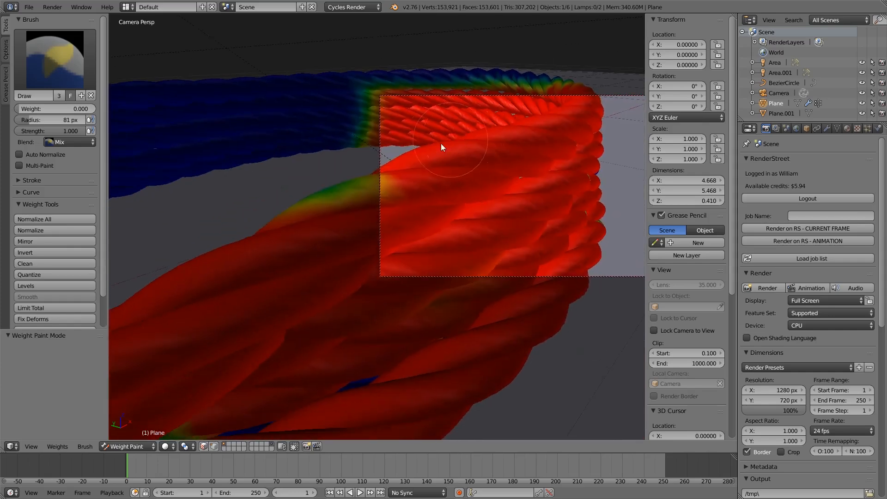
scroll(457, 138, "down", 2)
left_click_drag(338, 264, 349, 416)
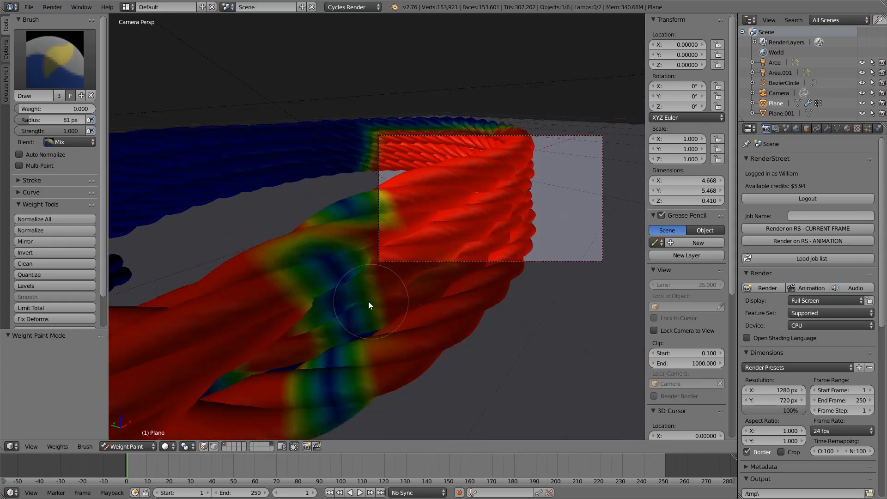
mouse_move(477, 303)
left_mouse_down()
mouse_move(529, 305)
mouse_move(362, 384)
mouse_move(349, 364)
left_mouse_up()
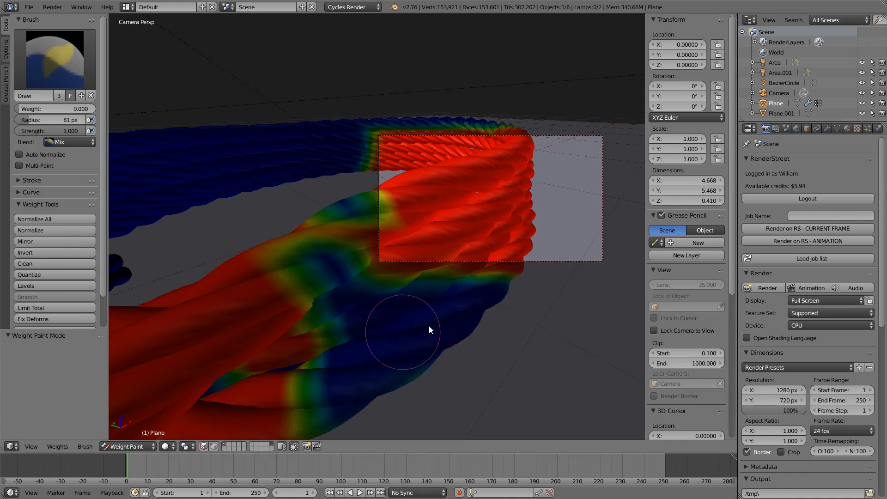
Paint zero weight over the remaining rope outside the camera's view, checking it from several angles.
scroll(396, 333, "down", 4)
mouse_move(326, 293)
left_mouse_down()
mouse_move(387, 287)
mouse_move(369, 308)
left_mouse_up()
mouse_move(457, 257)
middle_mouse_down()
mouse_move(444, 306)
mouse_move(498, 251)
mouse_move(503, 216)
mouse_move(467, 226)
mouse_move(487, 226)
mouse_move(452, 270)
mouse_move(381, 290)
mouse_move(250, 273)
middle_mouse_up()
key("KP_0")
mouse_move(297, 287)
left_mouse_down()
mouse_move(310, 305)
mouse_move(309, 290)
mouse_move(284, 269)
mouse_move(254, 276)
mouse_move(271, 315)
left_mouse_up()
mouse_move(299, 318)
middle_mouse_down()
mouse_move(326, 257)
mouse_move(327, 219)
middle_mouse_up()
mouse_move(272, 251)
left_mouse_down()
mouse_move(251, 229)
mouse_move(258, 223)
mouse_move(348, 271)
mouse_move(288, 333)
left_mouse_up()
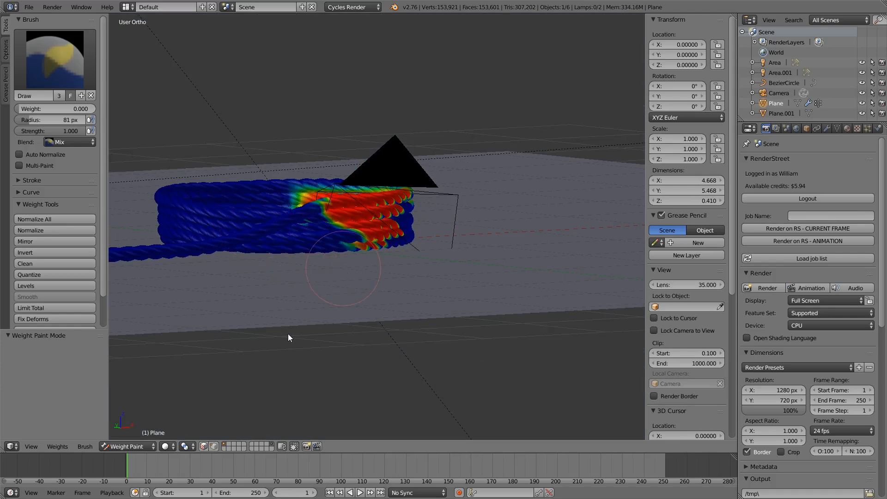
Return to the camera view, set the brush weight to 1.000 and switch the rope back to Object Mode.
key("KP_0")
scroll(432, 244, "up", 8)
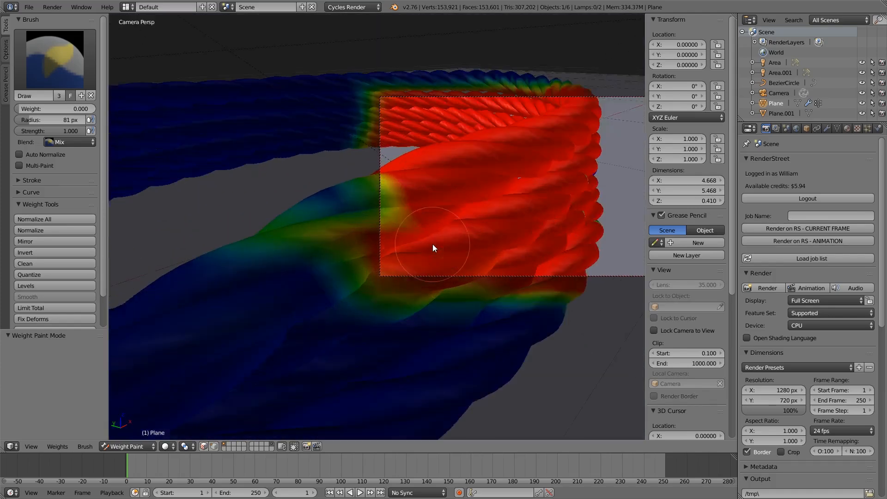
left_click_drag(55, 109, 134, 109)
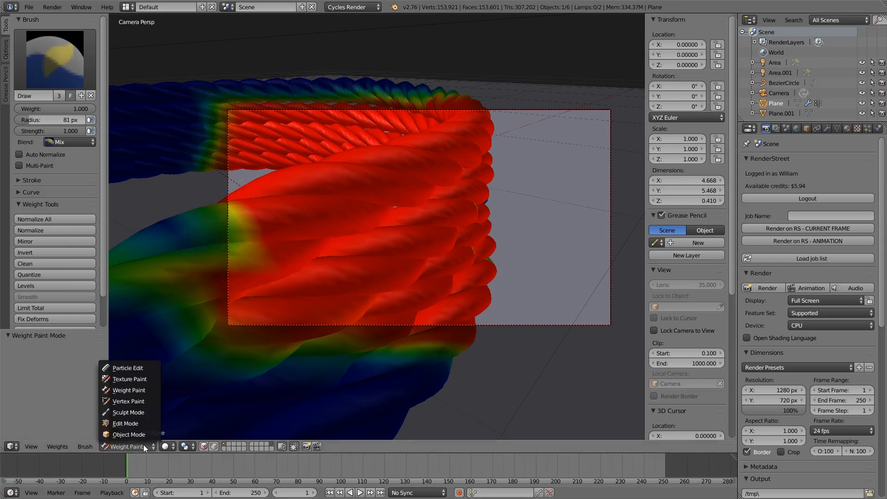
Examine the rendered close-up of the hairy rope, close the image and leave the camera view.
key("F11")
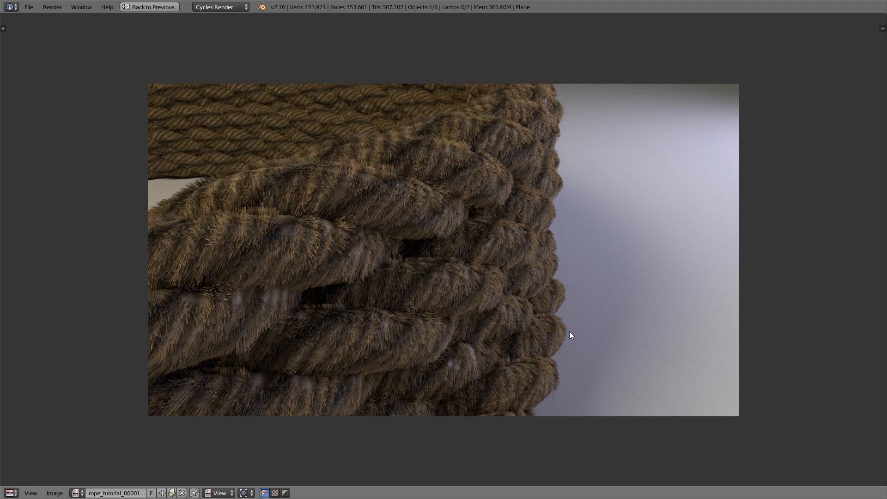
left_click(169, 8)
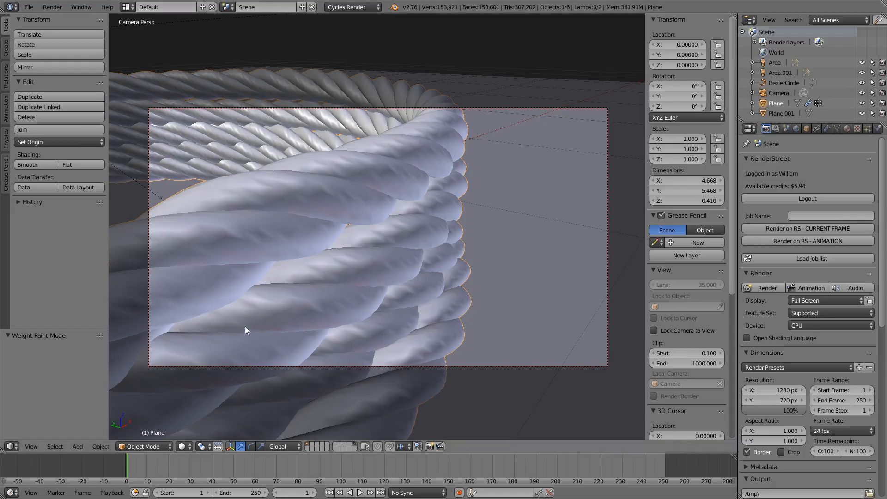
key("KP_0")
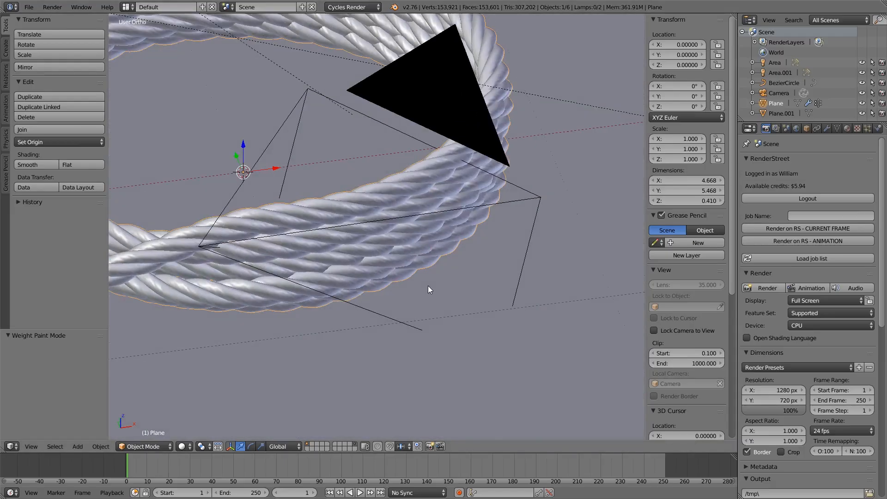